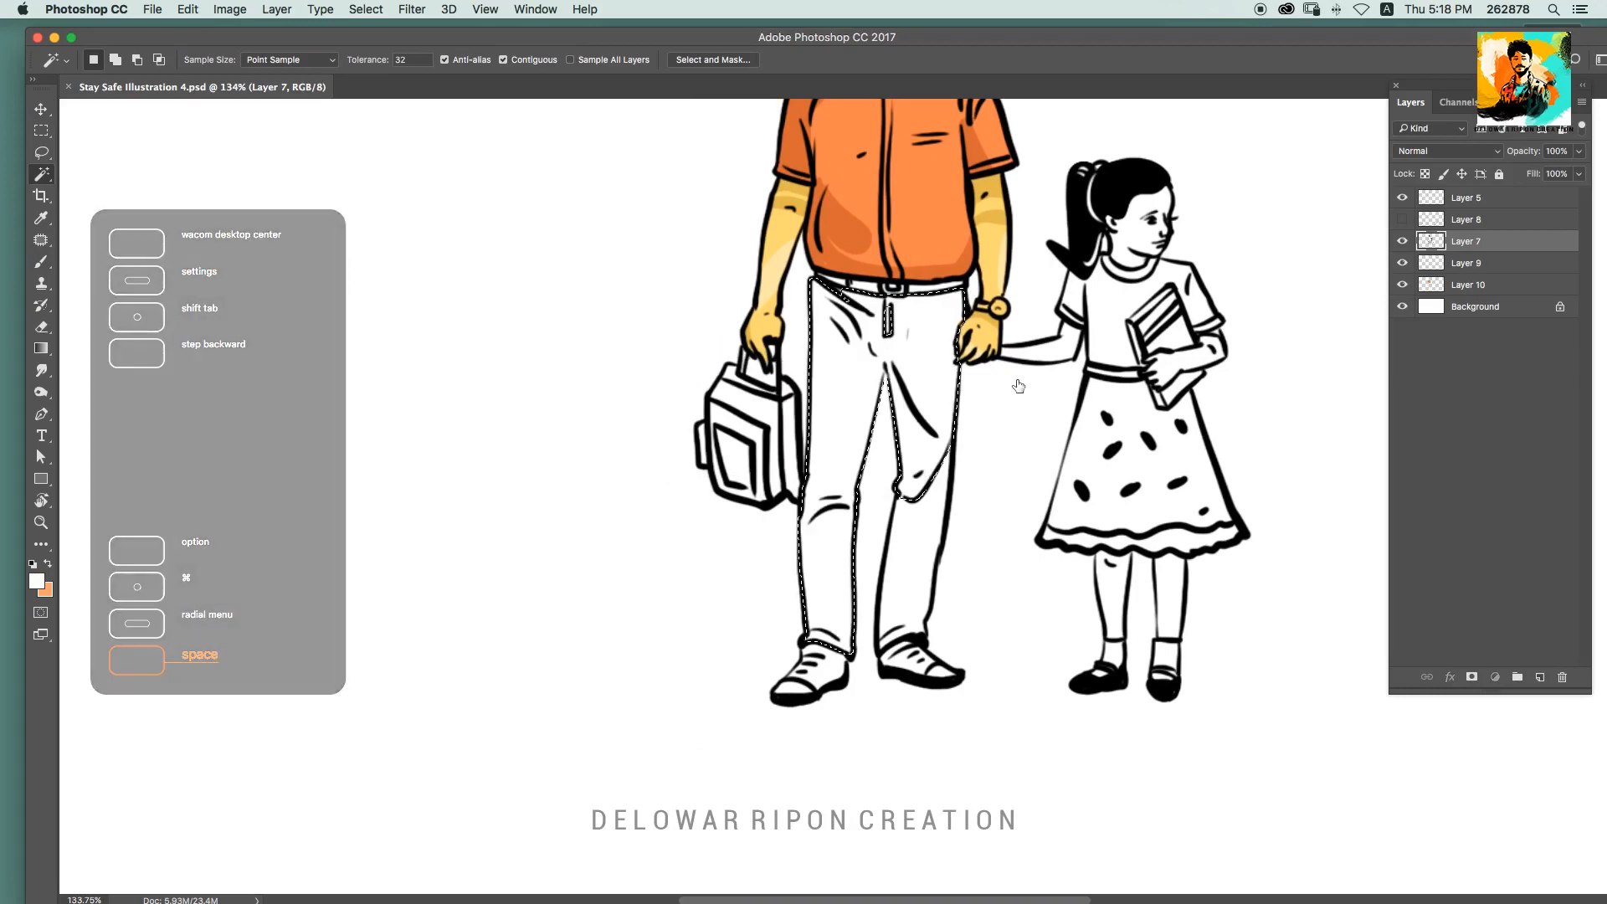
Step: Set the background colour to teal #3b8680 and try filling the man's trousers with it on Layer 10
left_click(1468, 285)
left_click(46, 591)
left_click(1281, 446)
left_click(1133, 475)
left_click(1268, 457)
left_click(1162, 452)
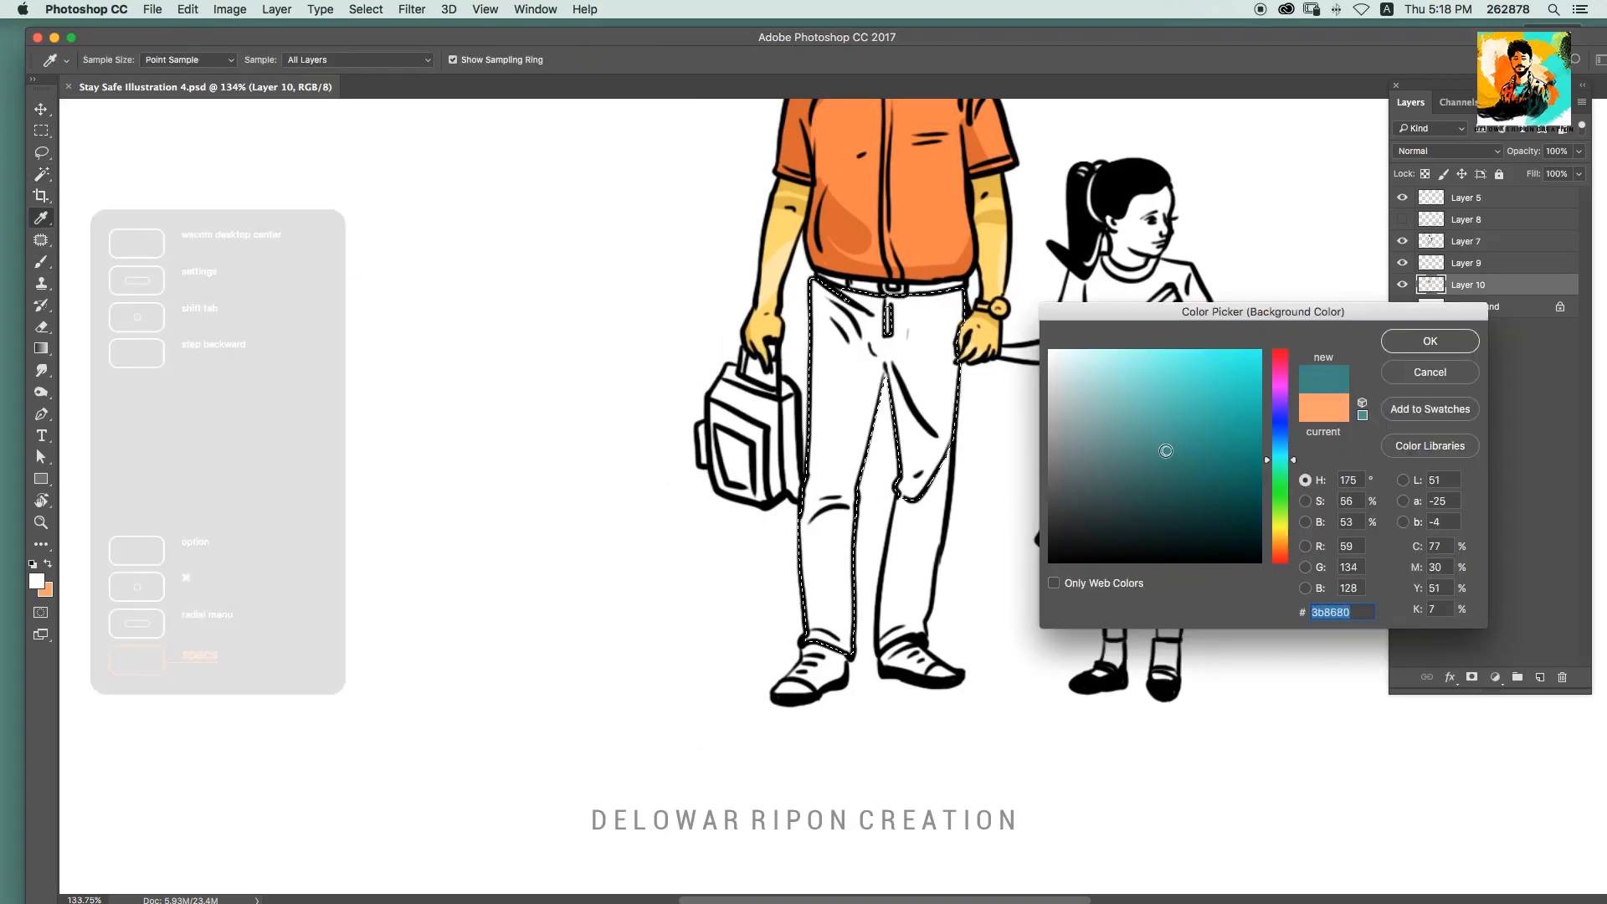
left_click(1429, 340)
key("super+BackSpace")
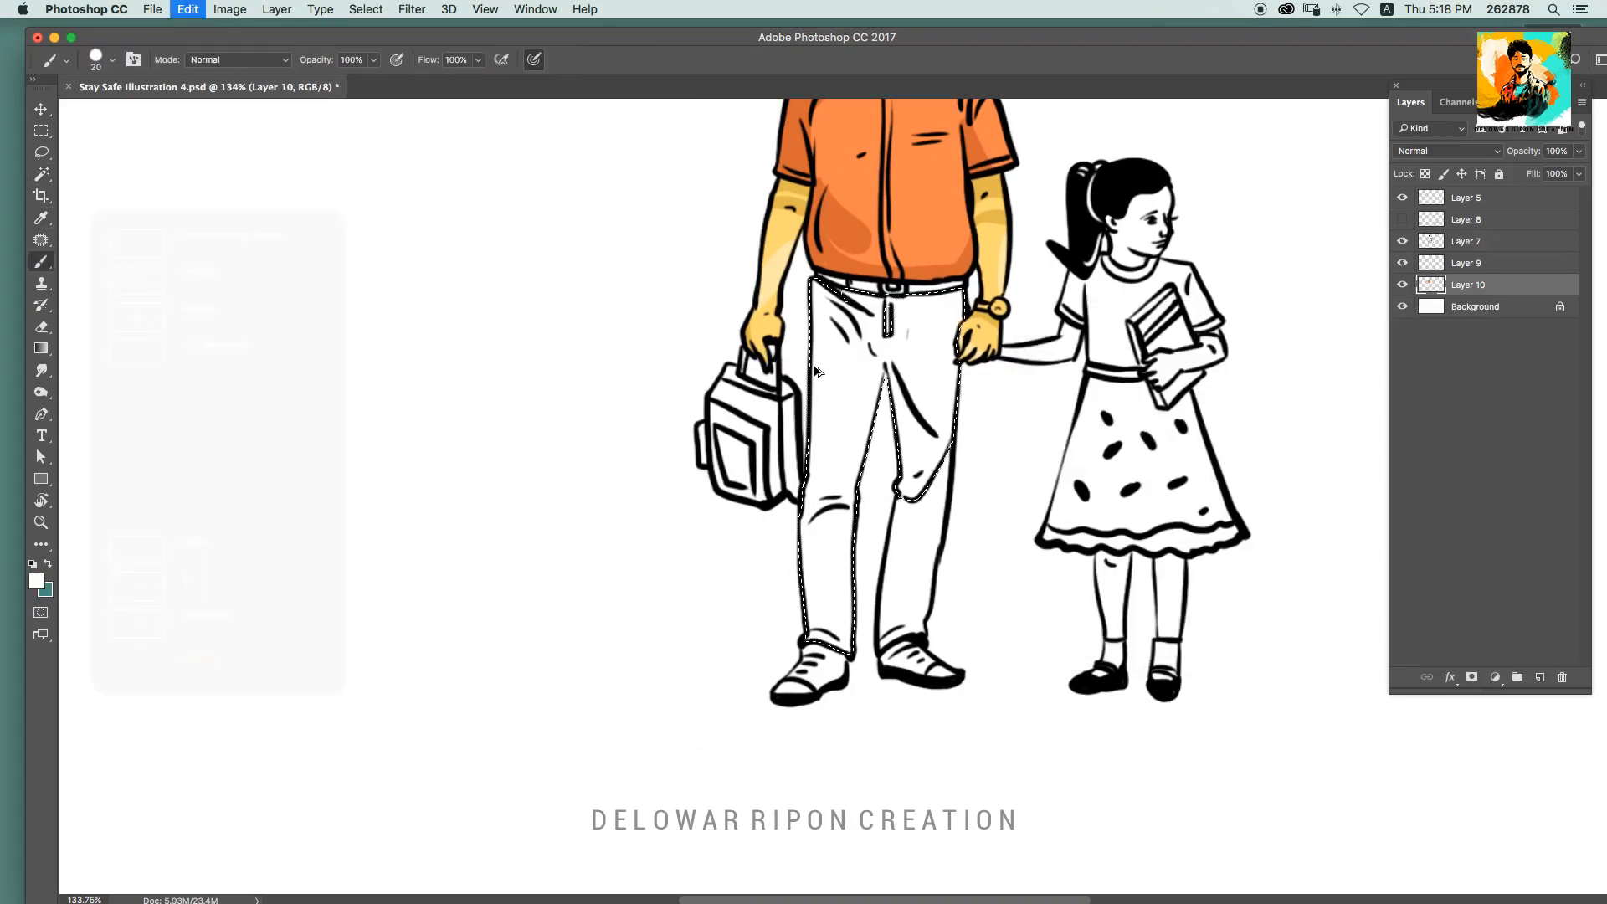
Step: Hide the Background layer, then select both of the man's trouser legs on Layer 7 with the Magic Wand and expand the selection
left_click(1401, 306)
key("w")
left_click(928, 537)
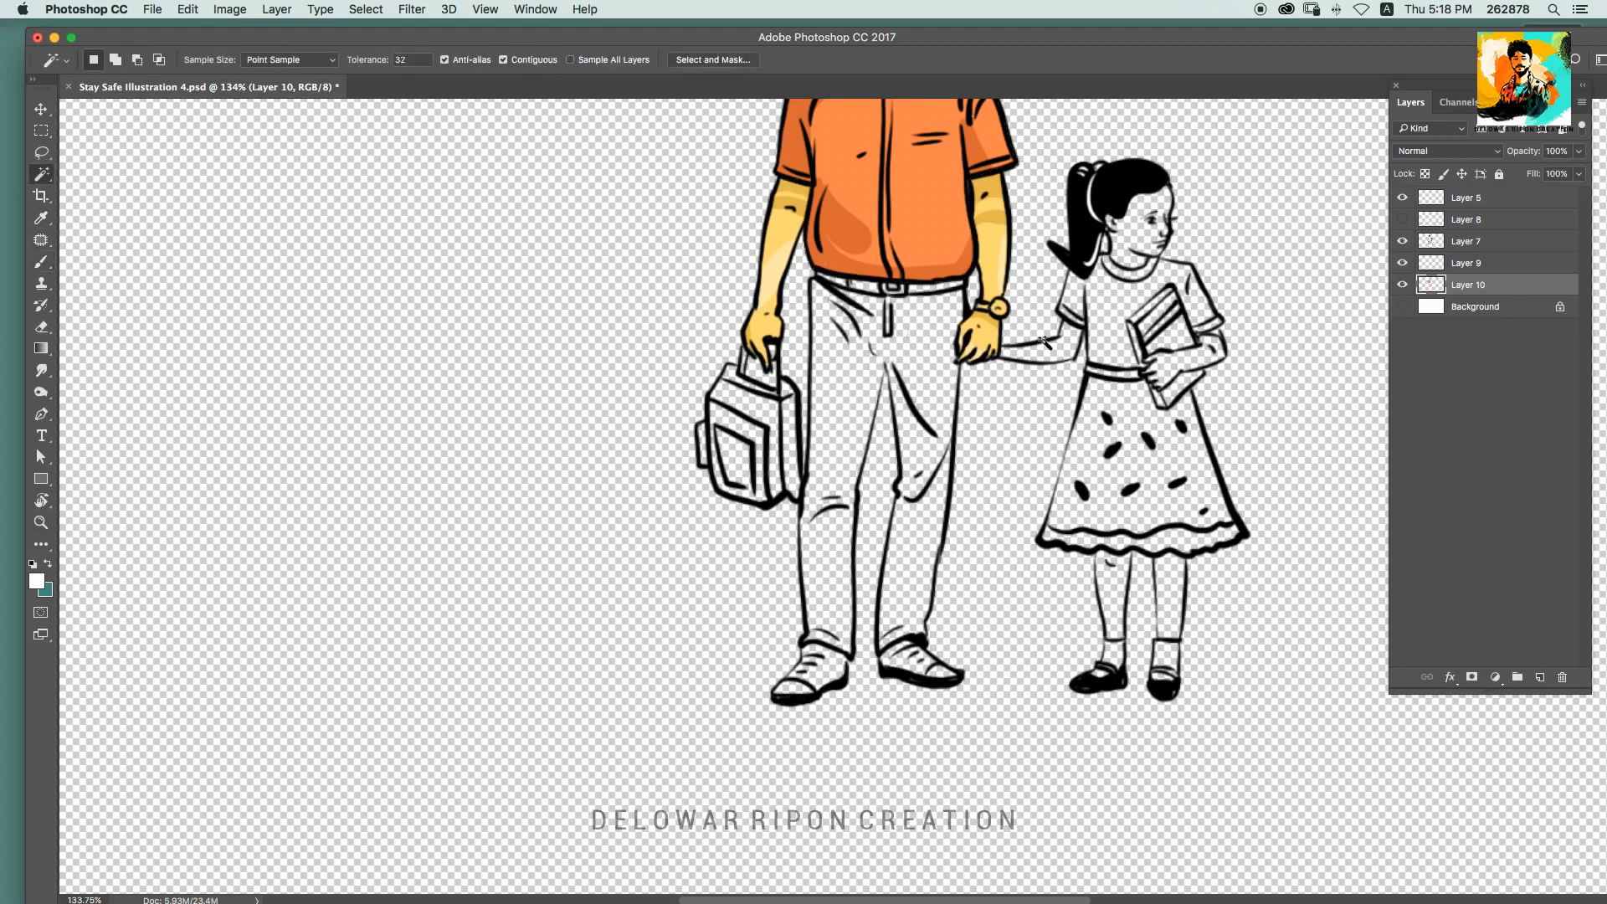
left_click(1432, 241)
left_click(922, 393)
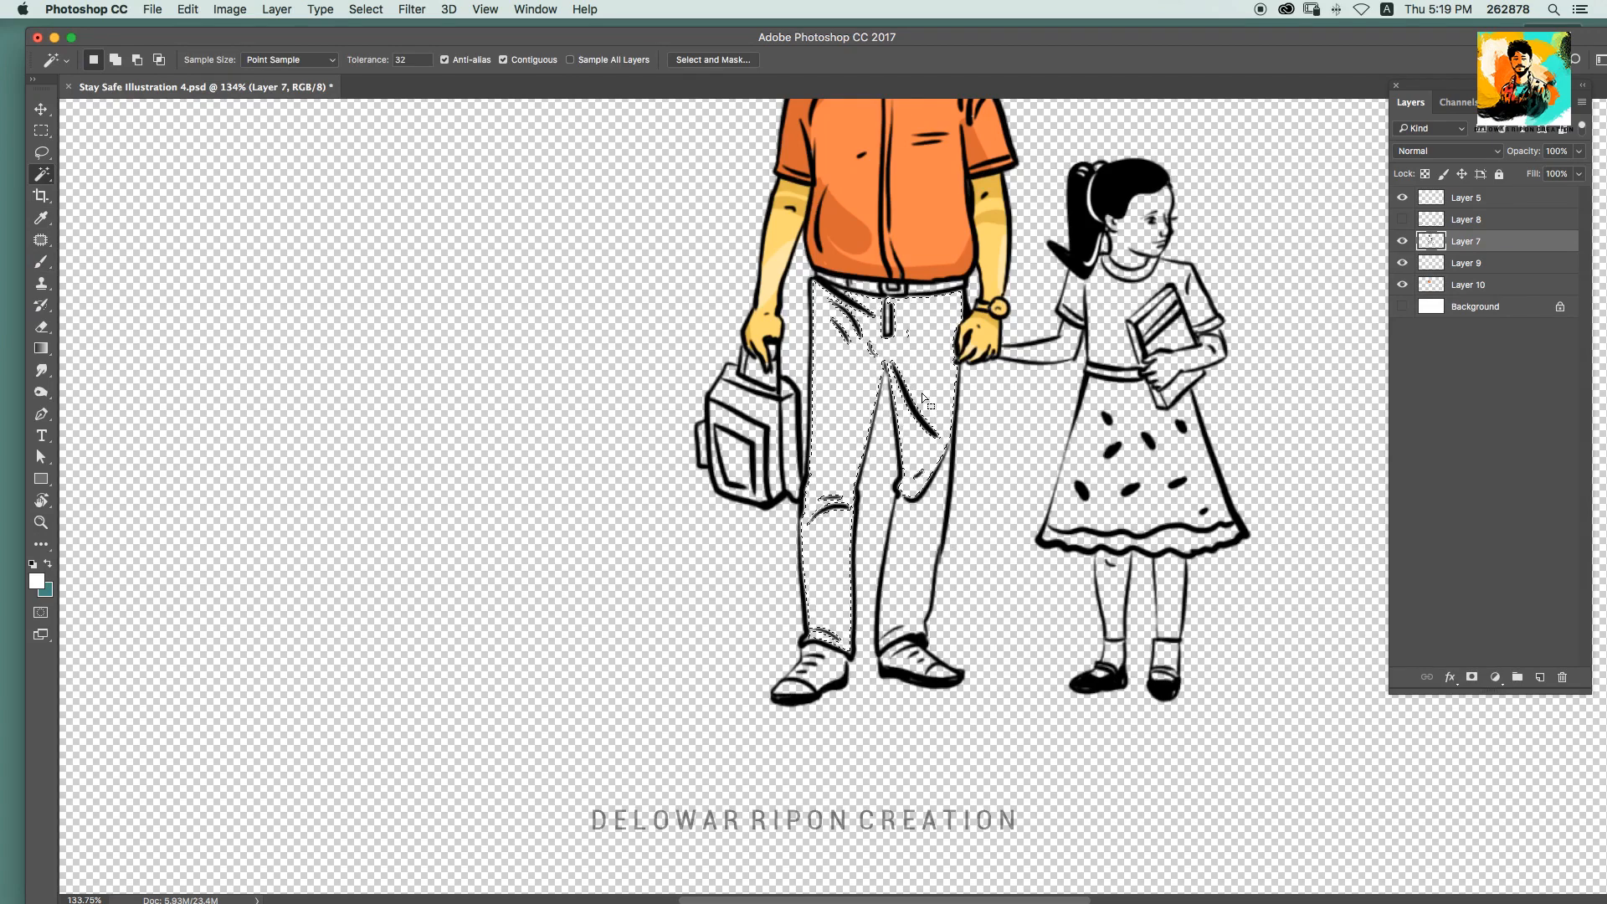
left_click(924, 532, "shift")
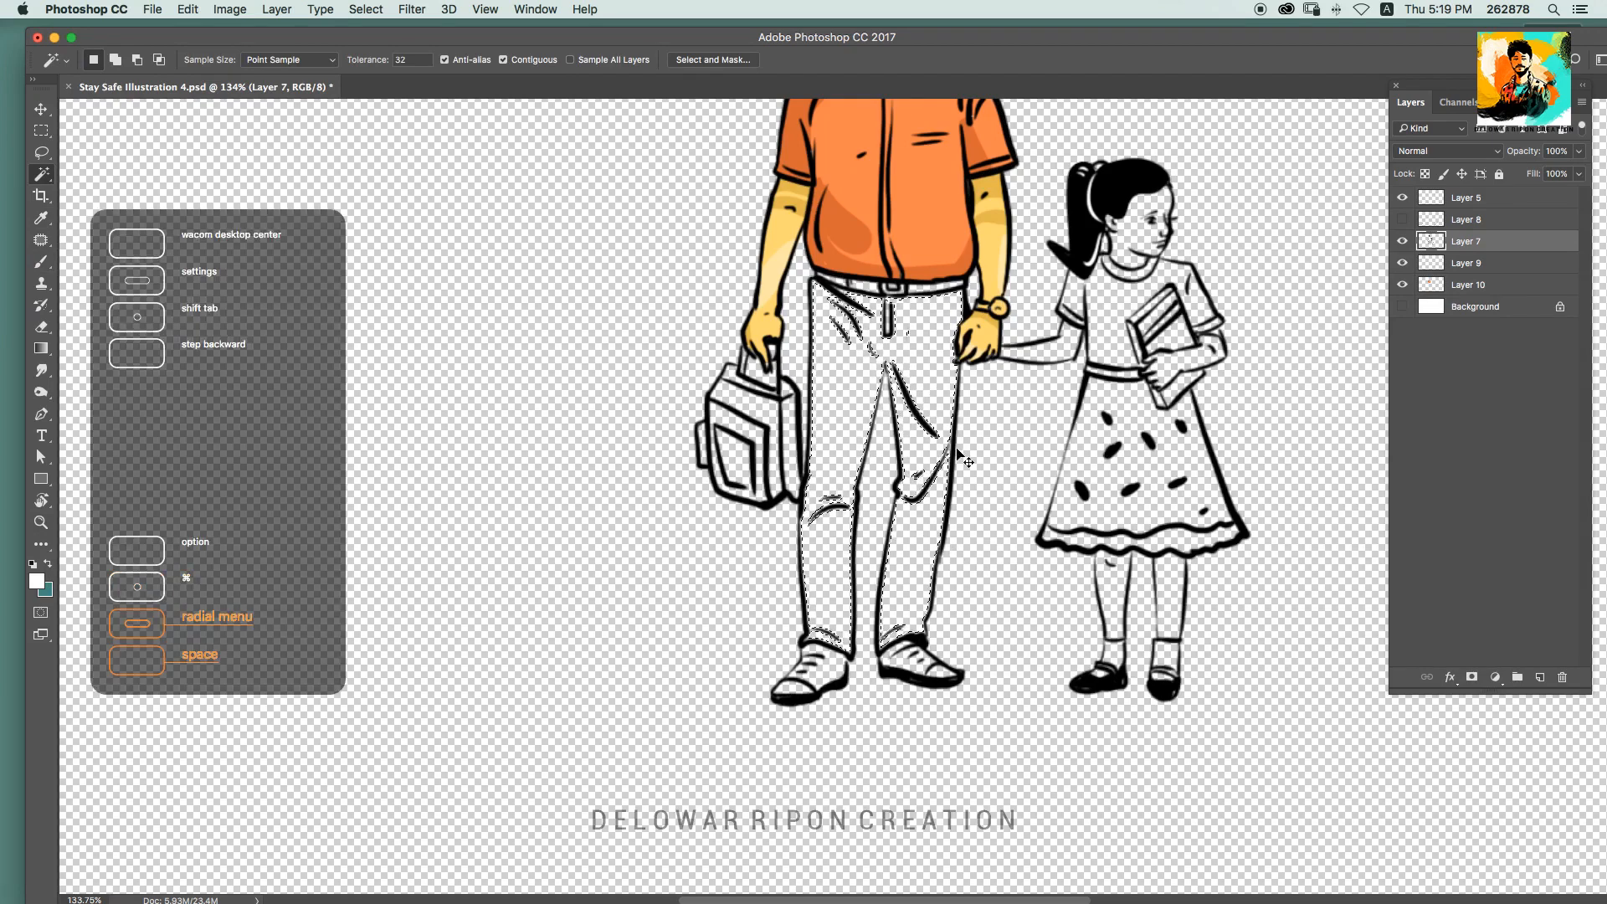
key("super+e")
key("Return")
Step: Choose a muted dark green foreground colour and fill the trouser selection with it on Layer 10
left_click(1486, 288)
left_click(36, 581)
left_click(1280, 434)
left_click(1178, 450)
left_click(1280, 478)
left_click(1140, 485)
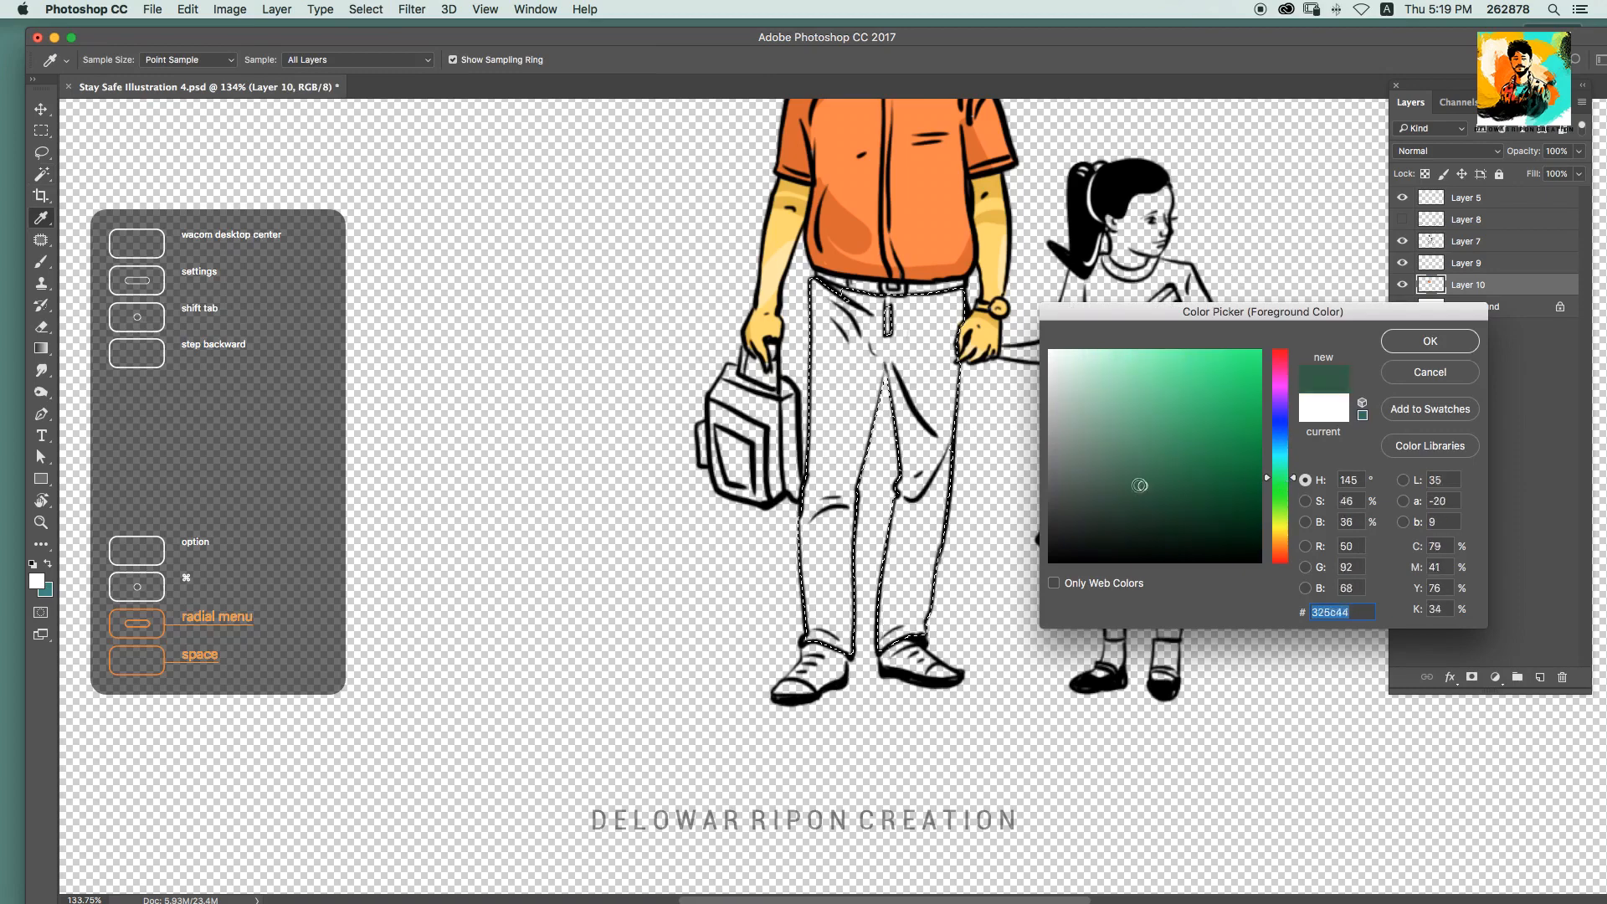
left_click(1117, 469)
key("Return")
key("alt+BackSpace")
key("super+d")
Step: Show the Background layer again and brush darker green shadows along the trouser legs and folds
key("b")
mouse_move(895, 316)
left_mouse_down()
mouse_move(889, 301)
mouse_move(859, 520)
left_mouse_up()
left_click(1402, 307)
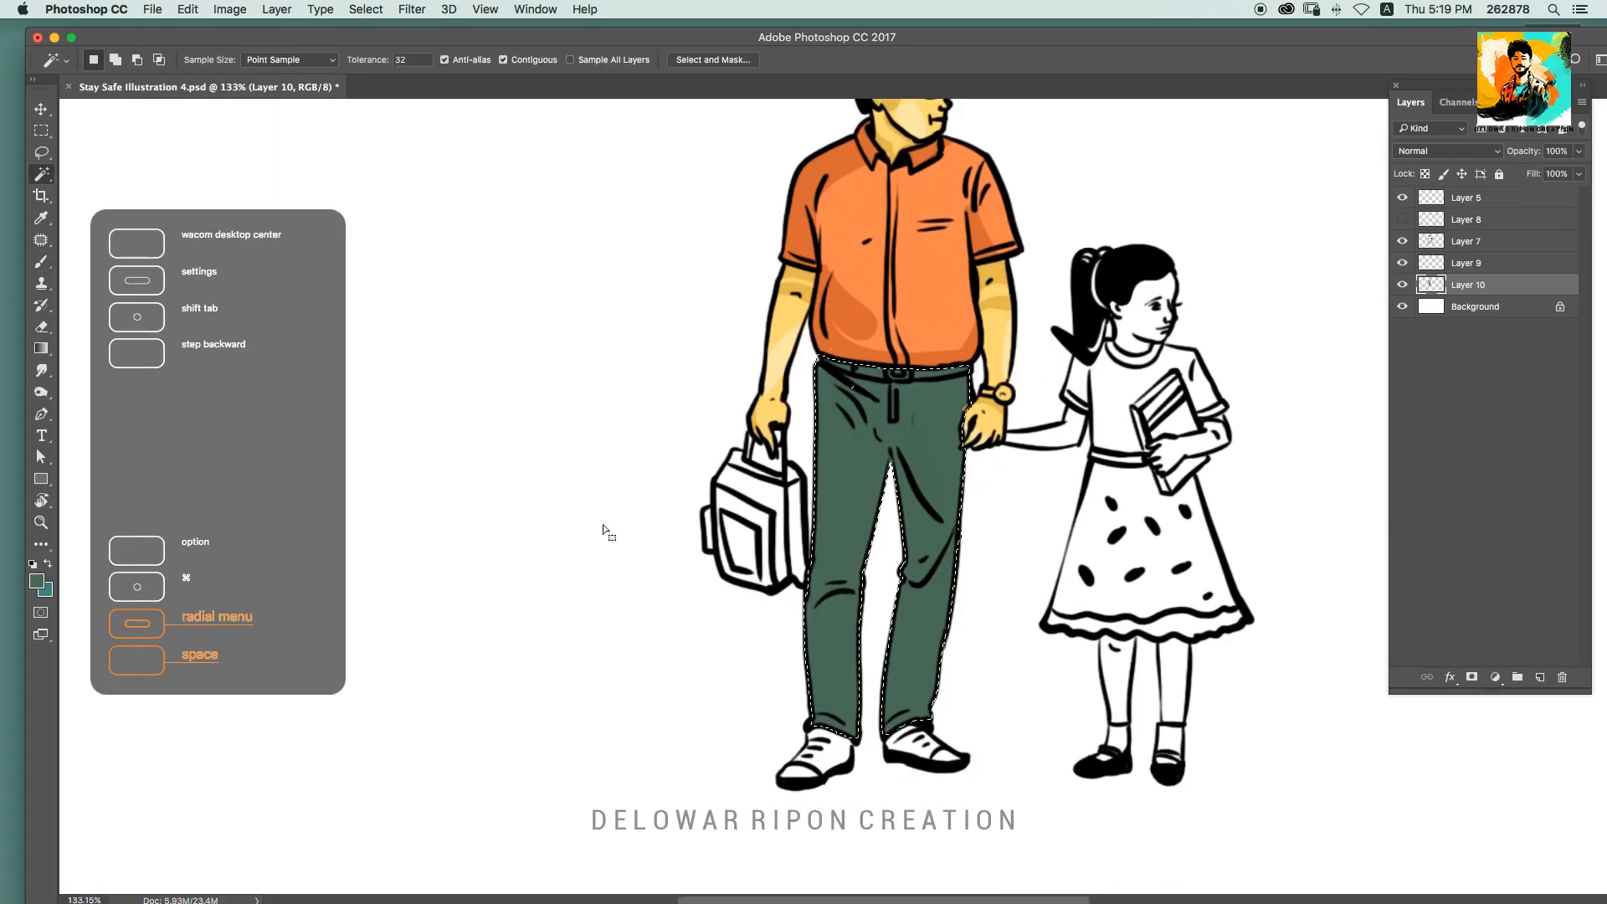
key("Return")
key("b")
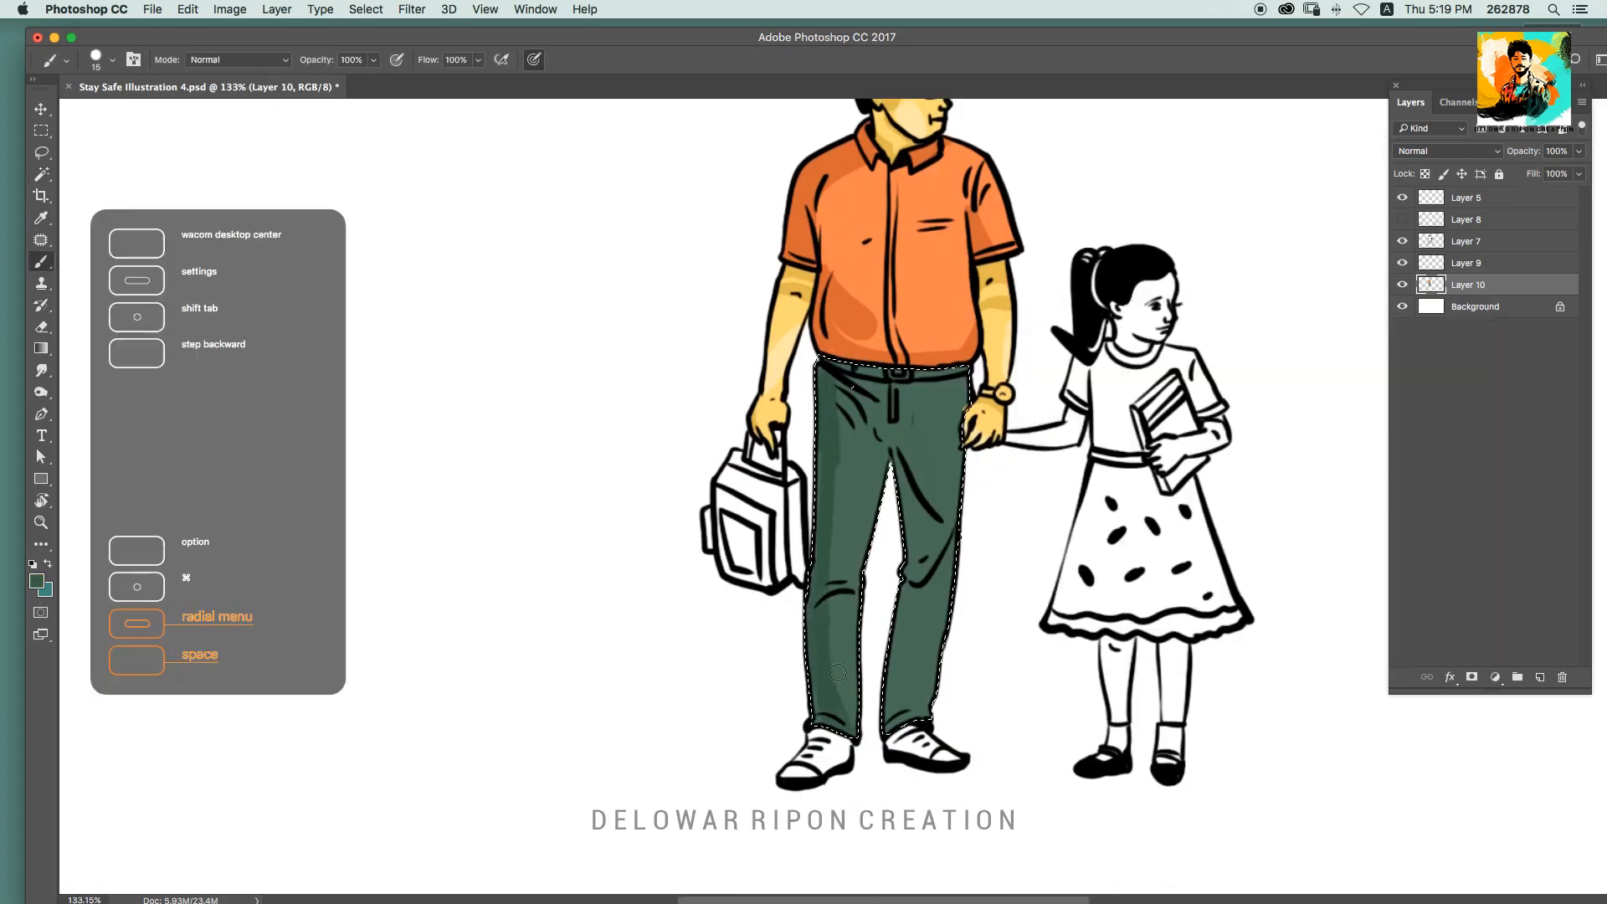
scroll(864, 452, "up", 4)
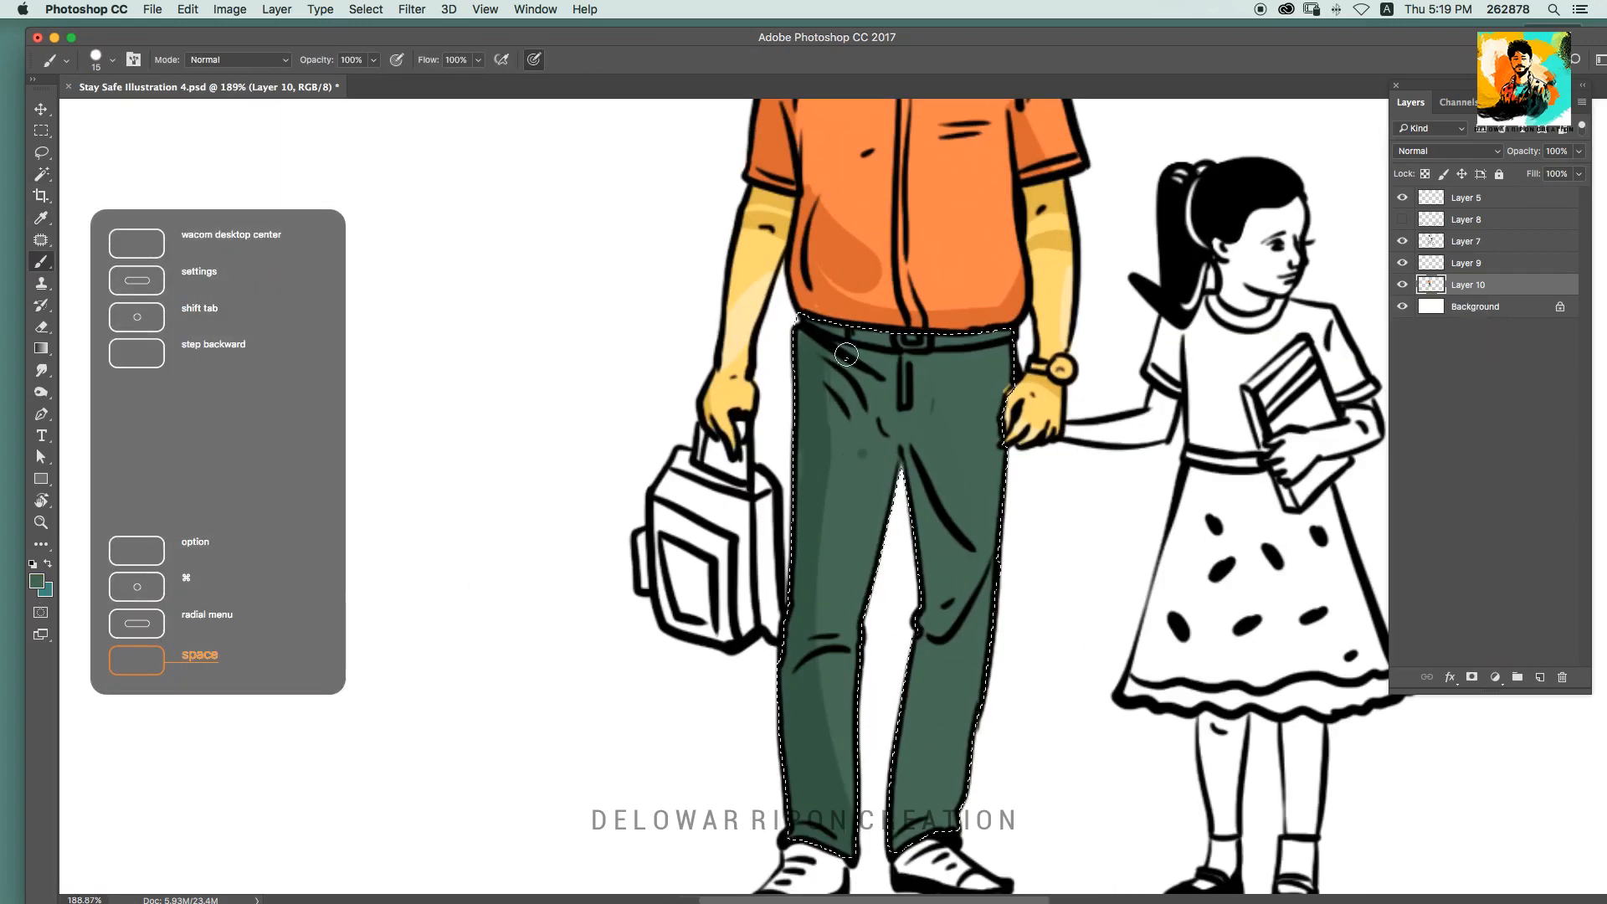
left_click_drag(1006, 358, 907, 358)
left_click_drag(924, 651, 907, 555)
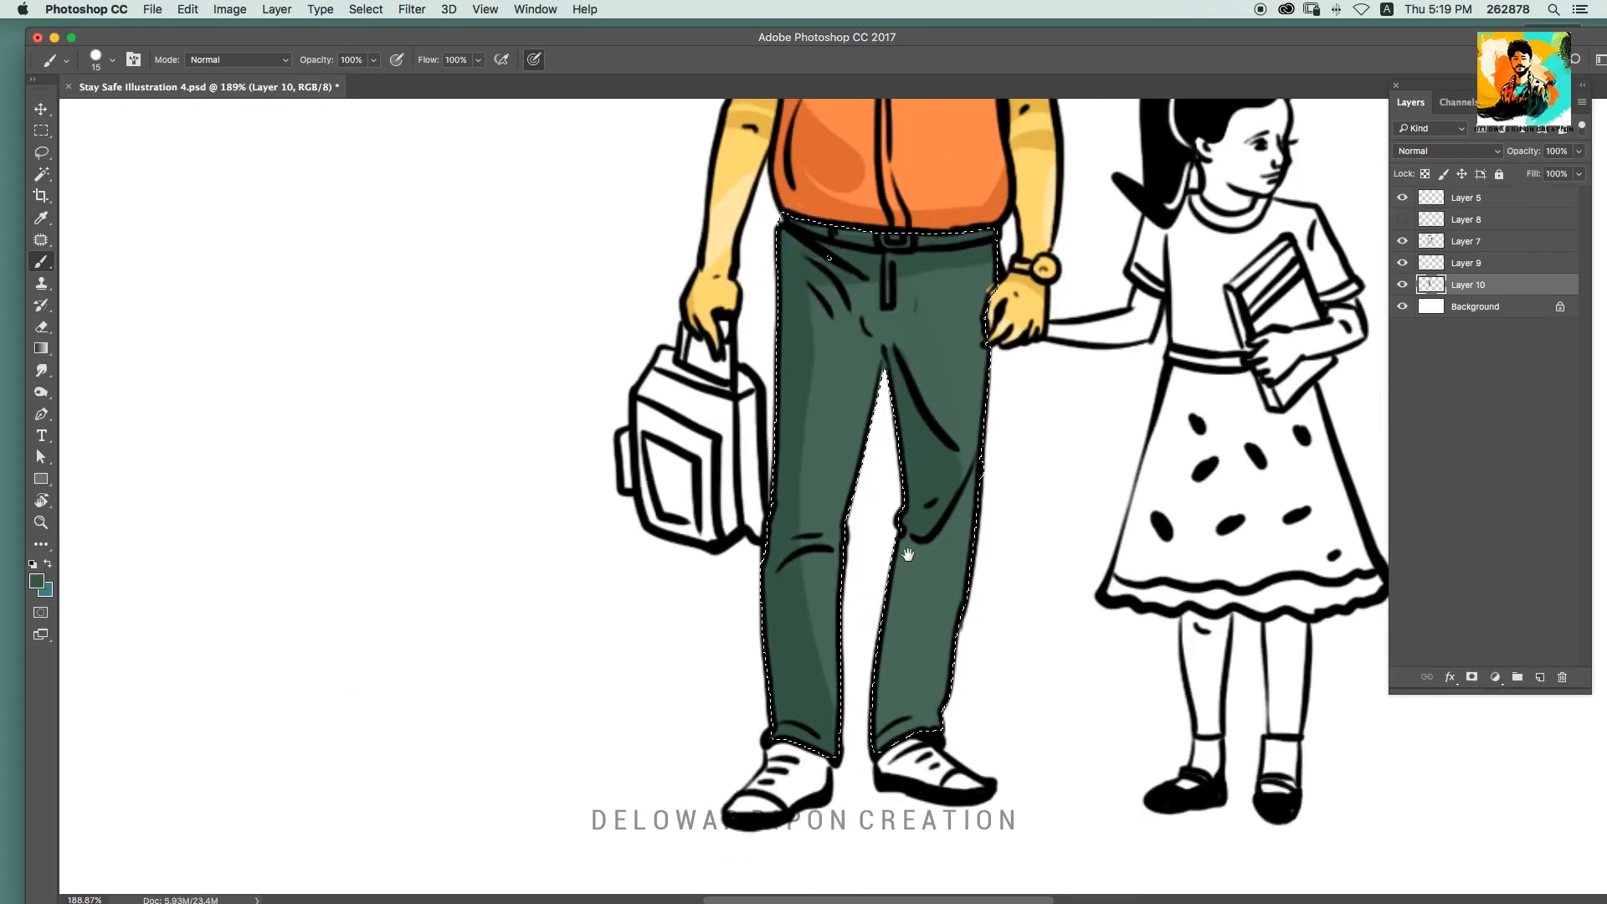
Step: Choose a pale green and paint a highlight down the outer edge of the trouser leg nearest the girl, then deselect
left_click(37, 580)
left_click(1086, 414)
left_click(1428, 341)
key("alt+super+z")
left_click_drag(993, 253, 924, 730)
key("super+d")
Step: Reduce the brush size to 7 and try painting the belt area with orange sampled from the shirt
scroll(958, 602, "down", 4)
scroll(883, 318, "up", 6)
left_click(891, 331, "alt")
key("bracketleft")
key("bracketleft")
key("bracketleft")
key("bracketleft")
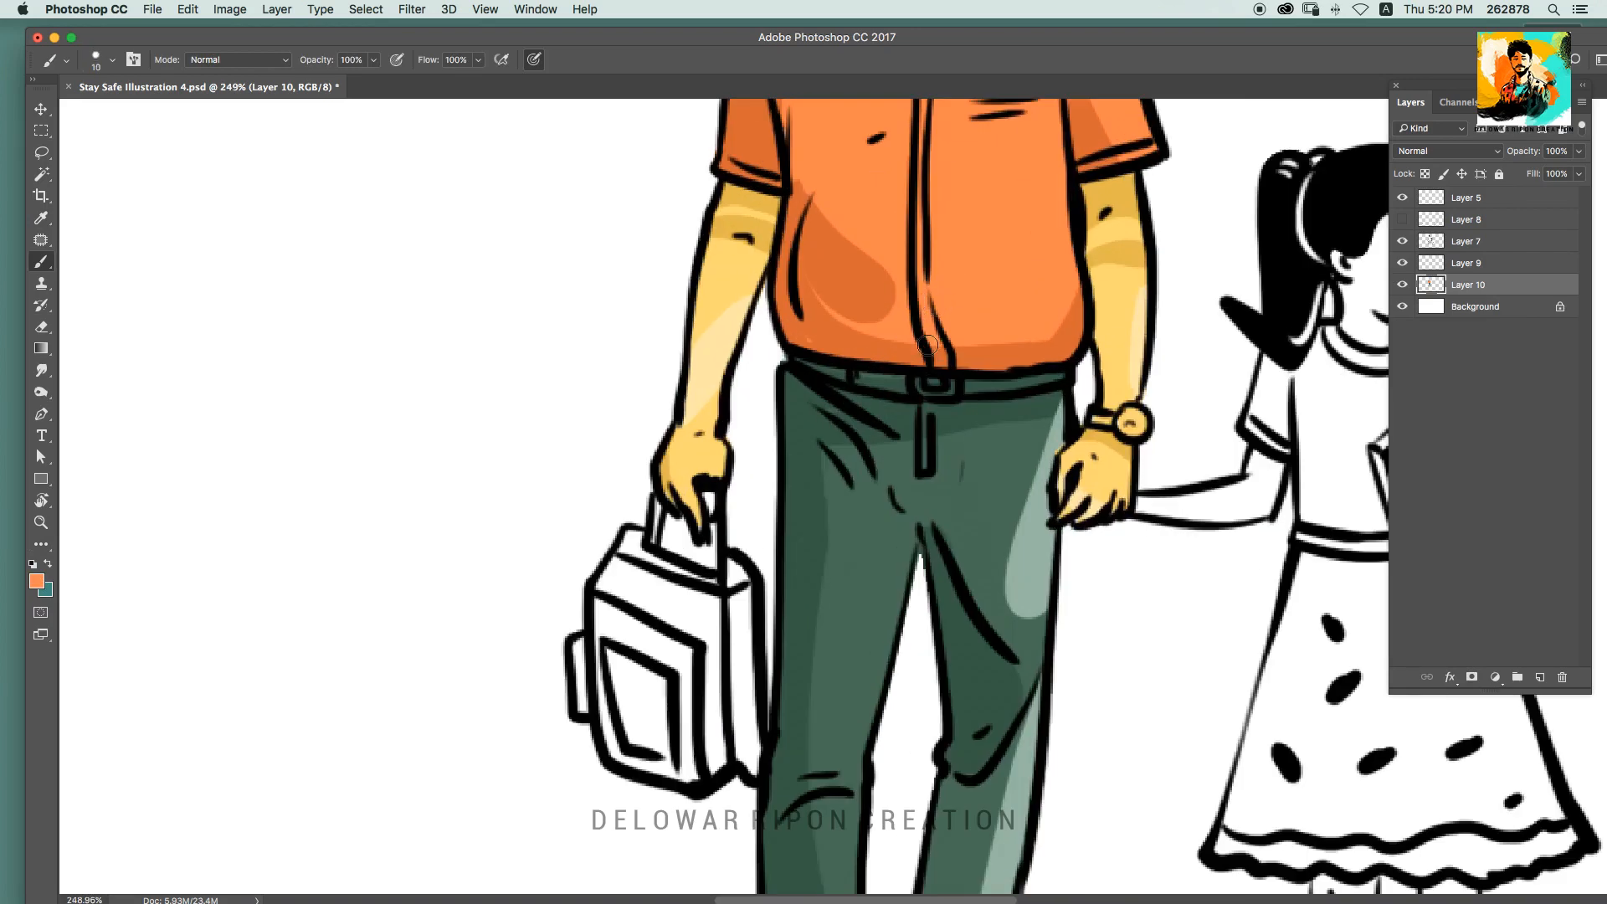
mouse_move(962, 390)
left_mouse_down()
mouse_move(810, 363)
mouse_move(907, 386)
left_mouse_up()
key("alt+super+z")
Step: Paint the man's belt brown and colour its buckle with orange sampled from the shirt
left_click(37, 581)
left_click(1118, 456)
left_click(1427, 340)
left_click_drag(966, 389, 1076, 387)
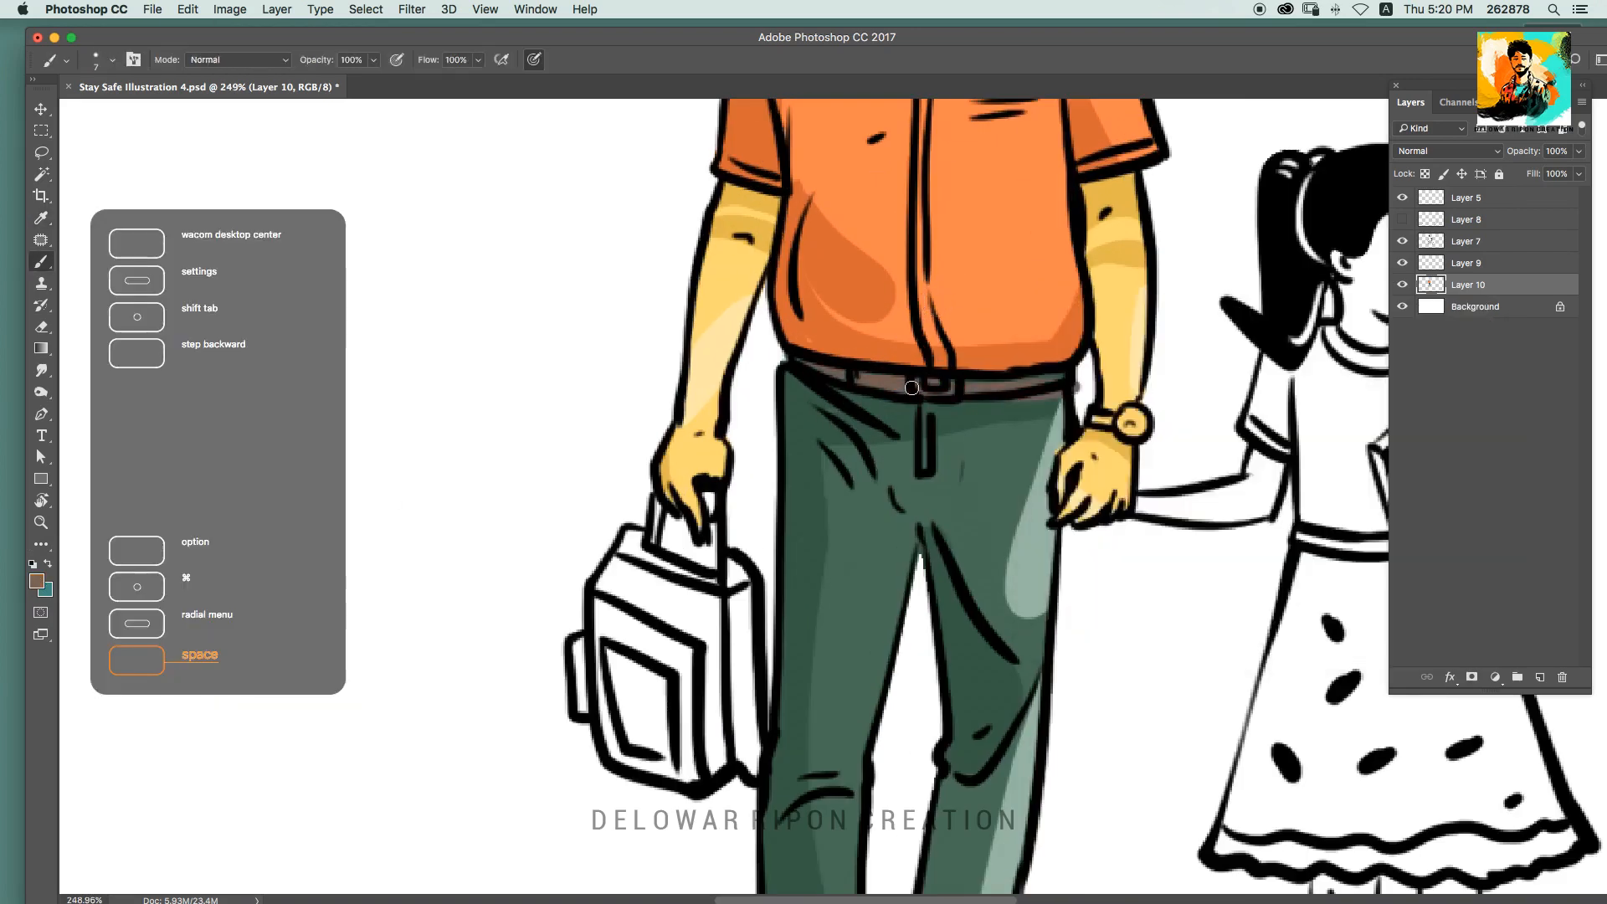
left_click(888, 368, "alt")
Step: Select the white areas of both of the man's shoes on Layer 7 with the Magic Wand and expand the selection
scroll(904, 372, "down", 5)
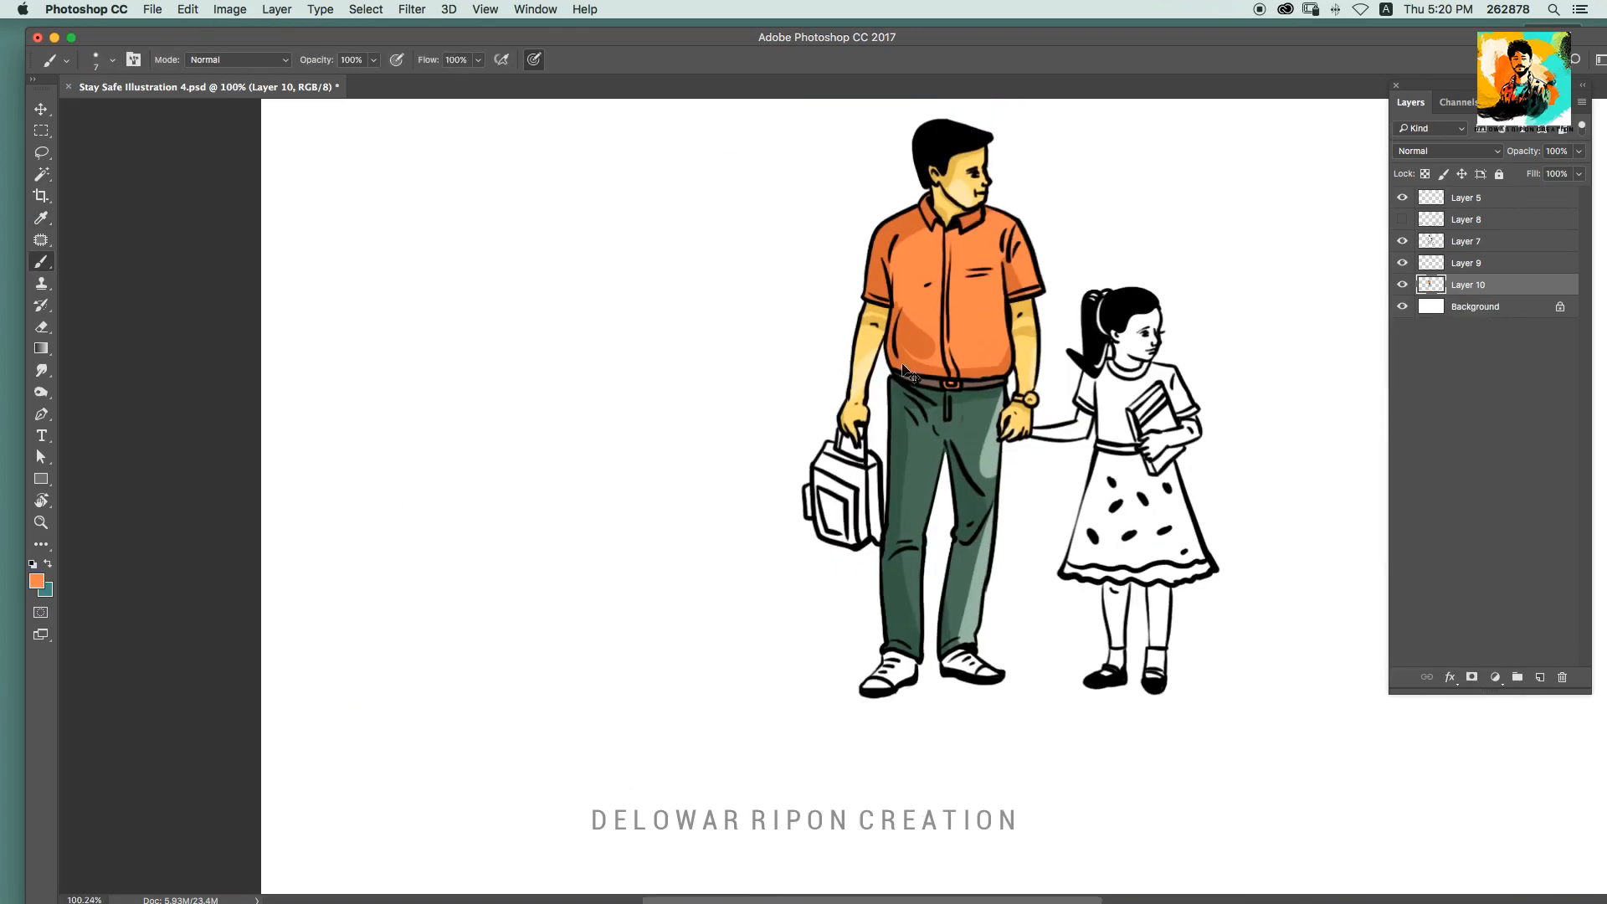
key("w")
scroll(917, 630, "up", 5)
left_click(1466, 241)
left_click(888, 726)
left_click(830, 741, "shift")
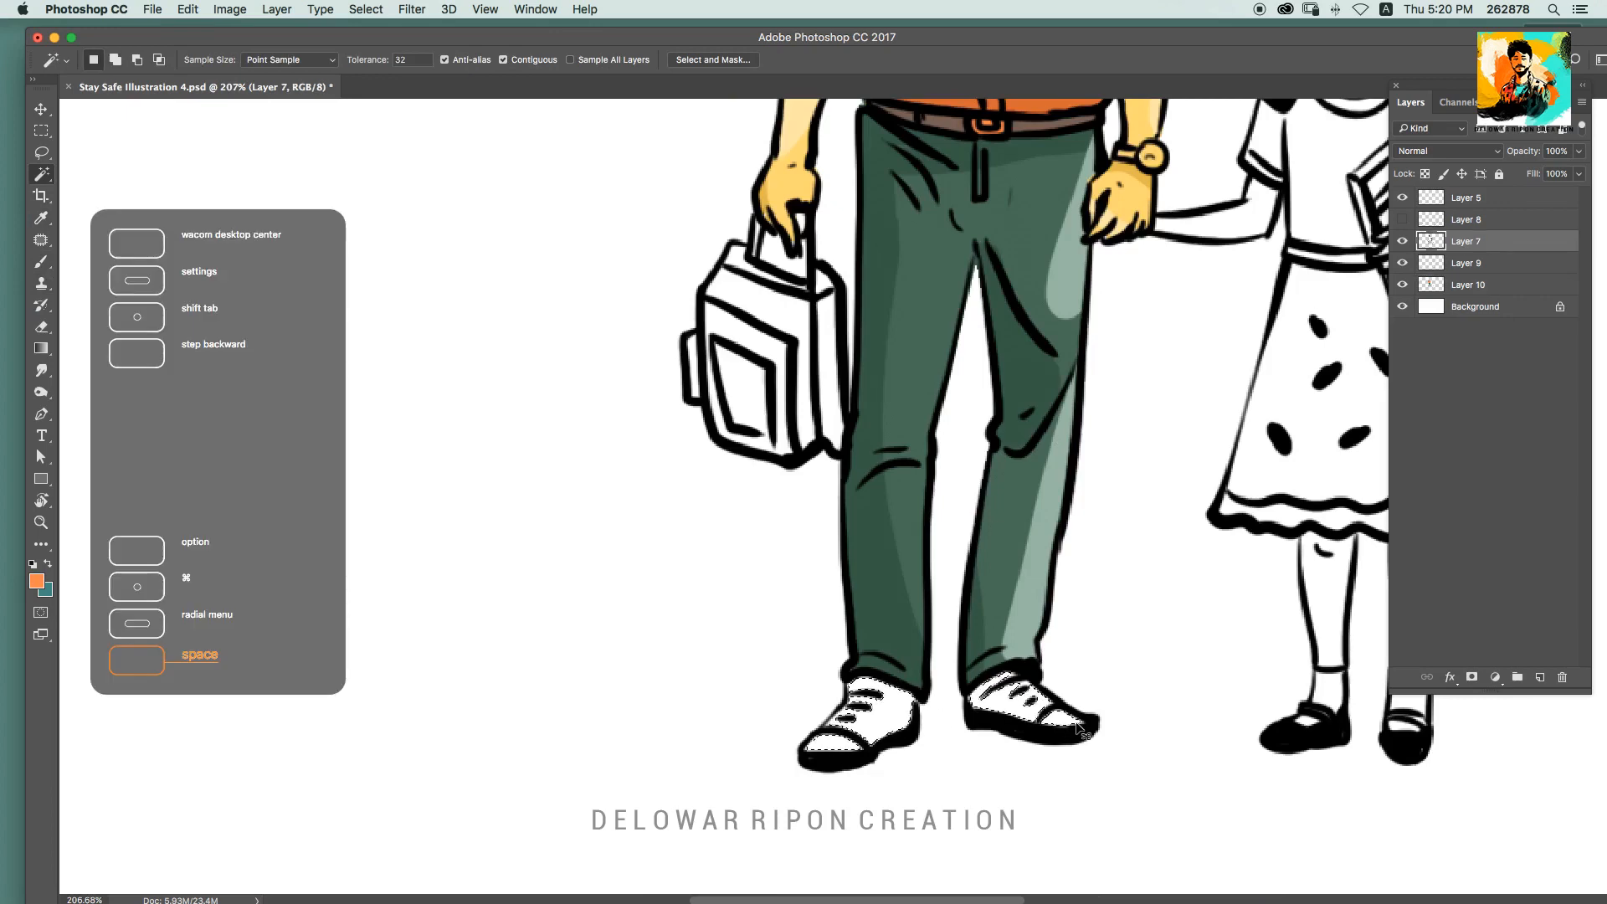
key("Return")
Step: Choose a muted grey-blue and fill the shoe selection with it on Layer 10, then deselect
left_click(1483, 285)
key("b")
scroll(943, 472, "down", 3)
left_click(36, 581)
left_click(1278, 436)
left_click(1083, 434)
key("Return")
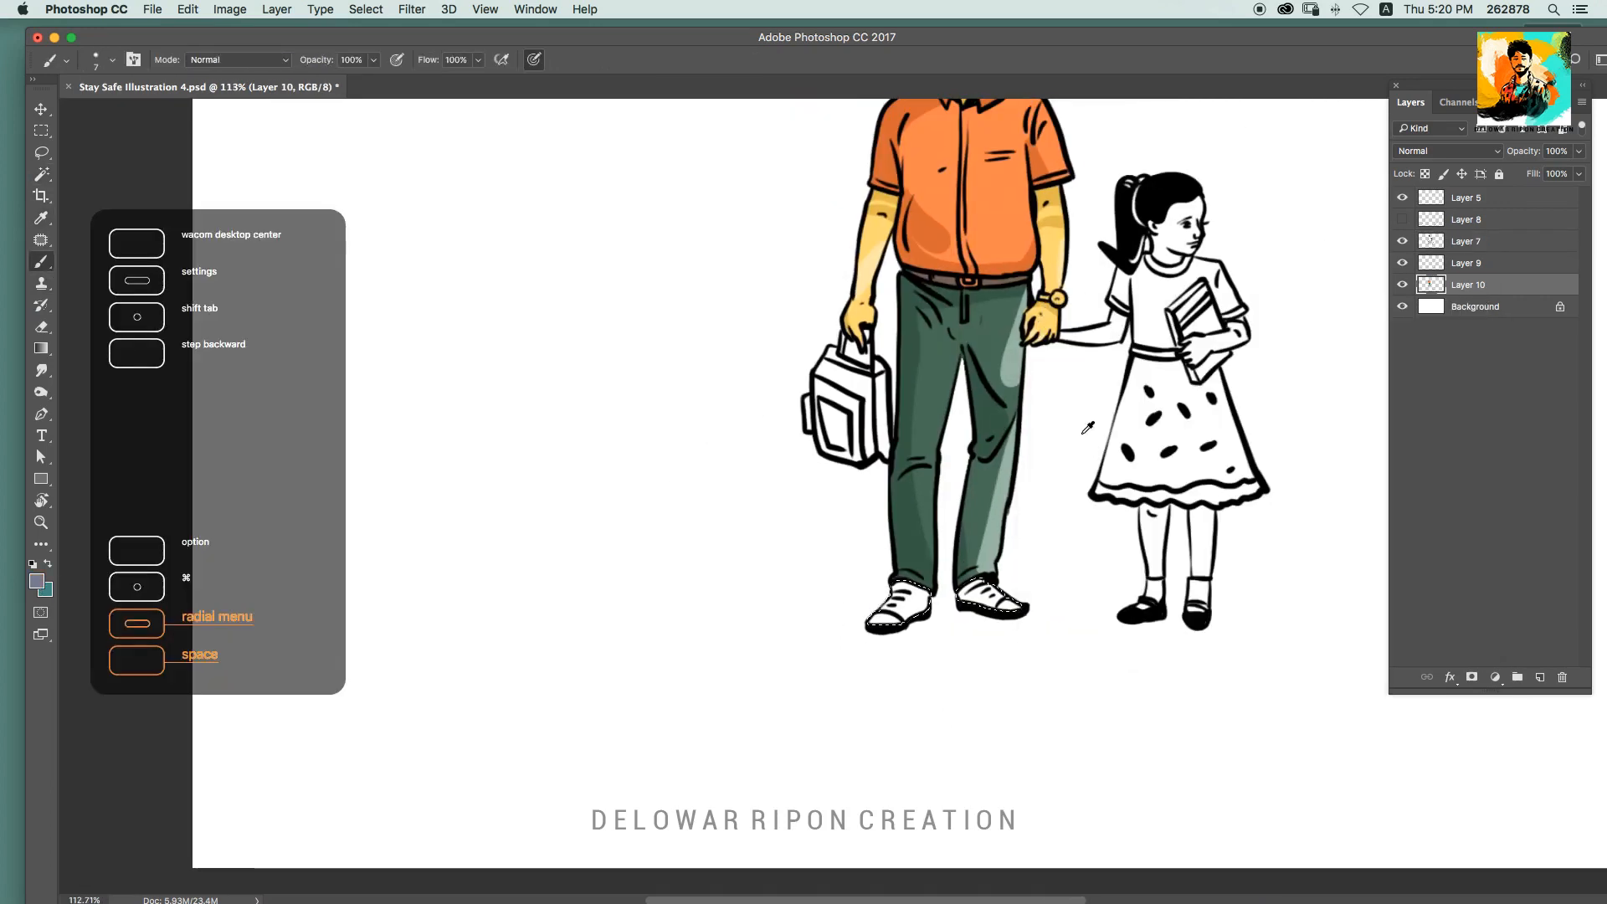
key("alt+BackSpace")
key("super+d")
Step: Set the background colour to a darker shade of the shoes' grey-blue
scroll(925, 591, "up", 5)
left_click(47, 590)
left_click(907, 623)
left_click(1096, 502)
key("Return")
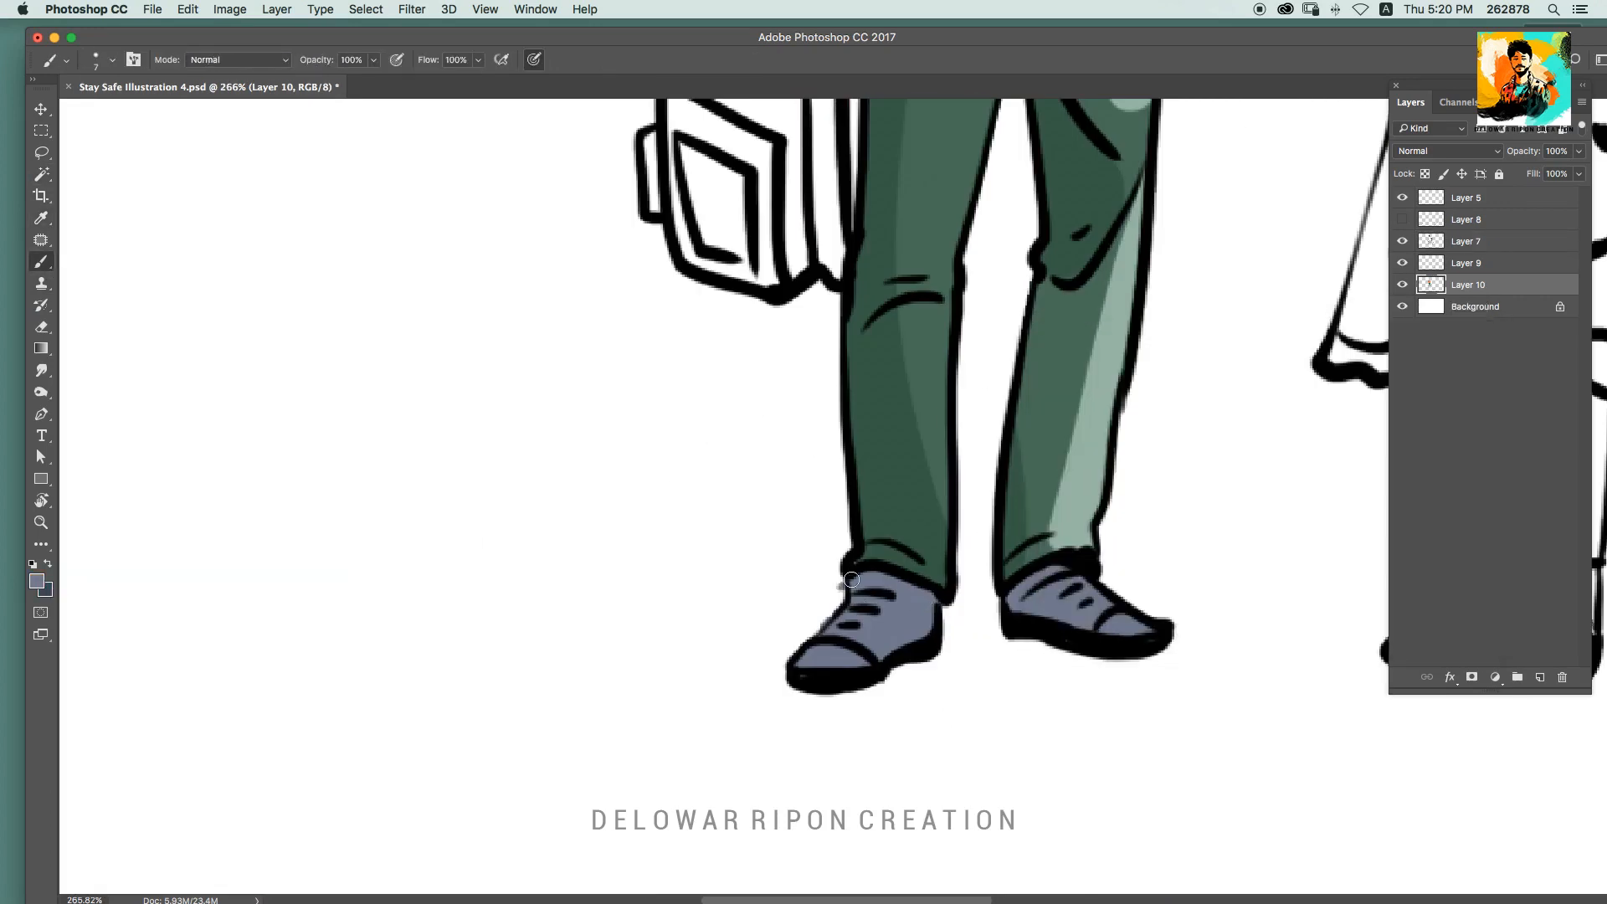
key("super+z")
Step: Shade the man's shoes with a darker grey-blue foreground colour and paint their toe caps white
left_click(39, 581)
left_click(1117, 487)
key("Return")
left_click_drag(853, 583, 884, 581)
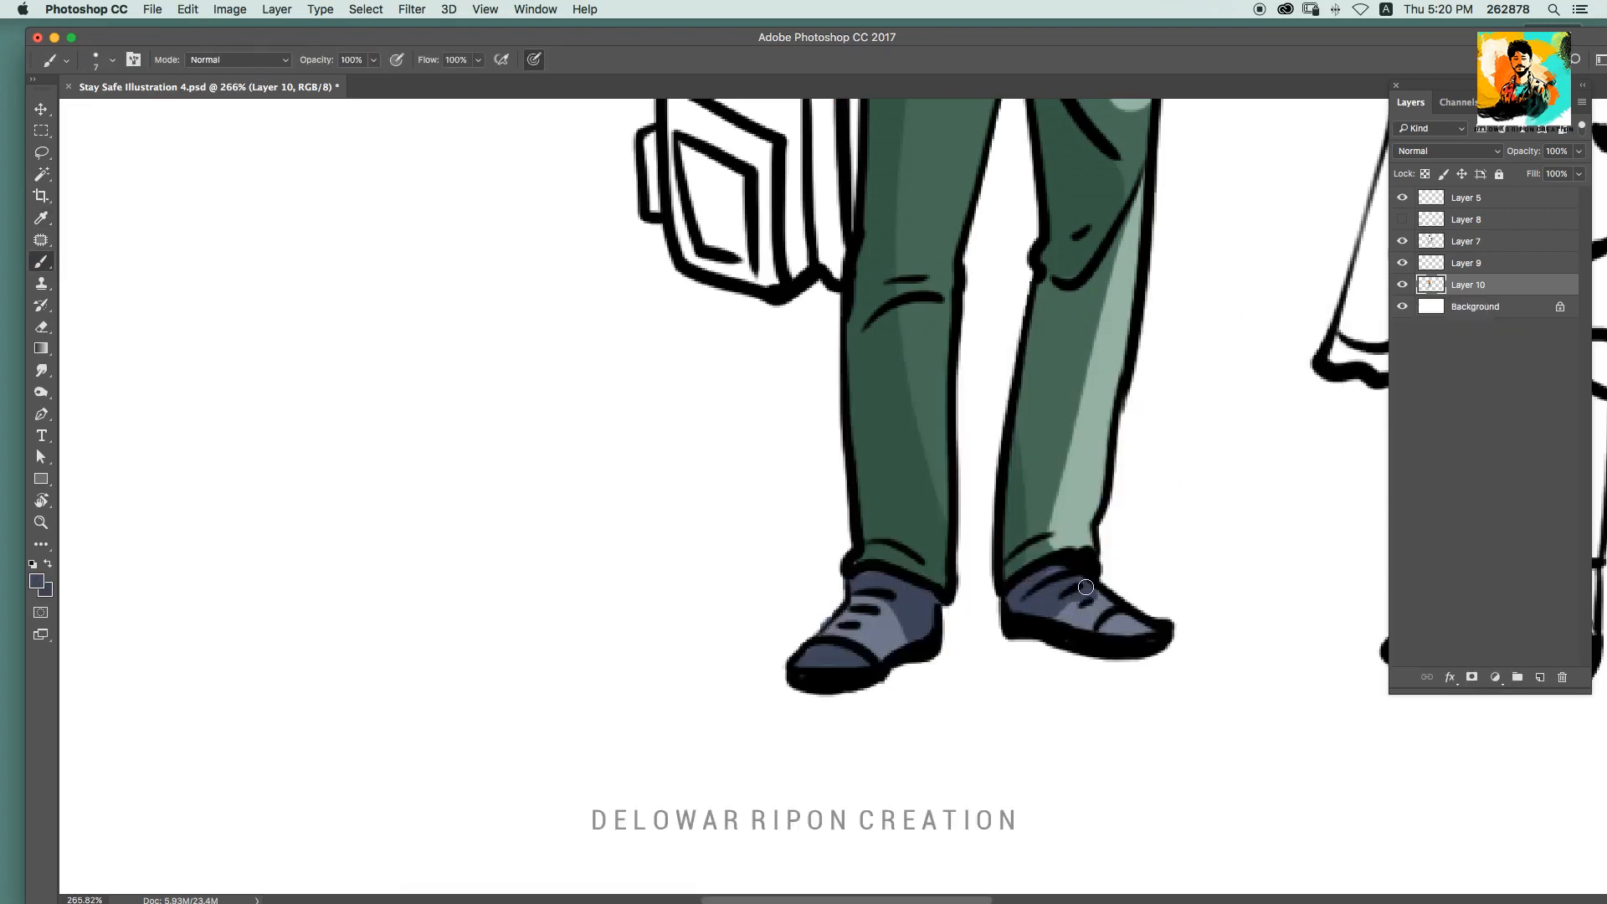
left_click_drag(895, 654, 807, 644)
Step: Set the foreground colour to light orange and enlarge the brush to size 15
key("s")
key("v")
left_click_drag(798, 393, 831, 377)
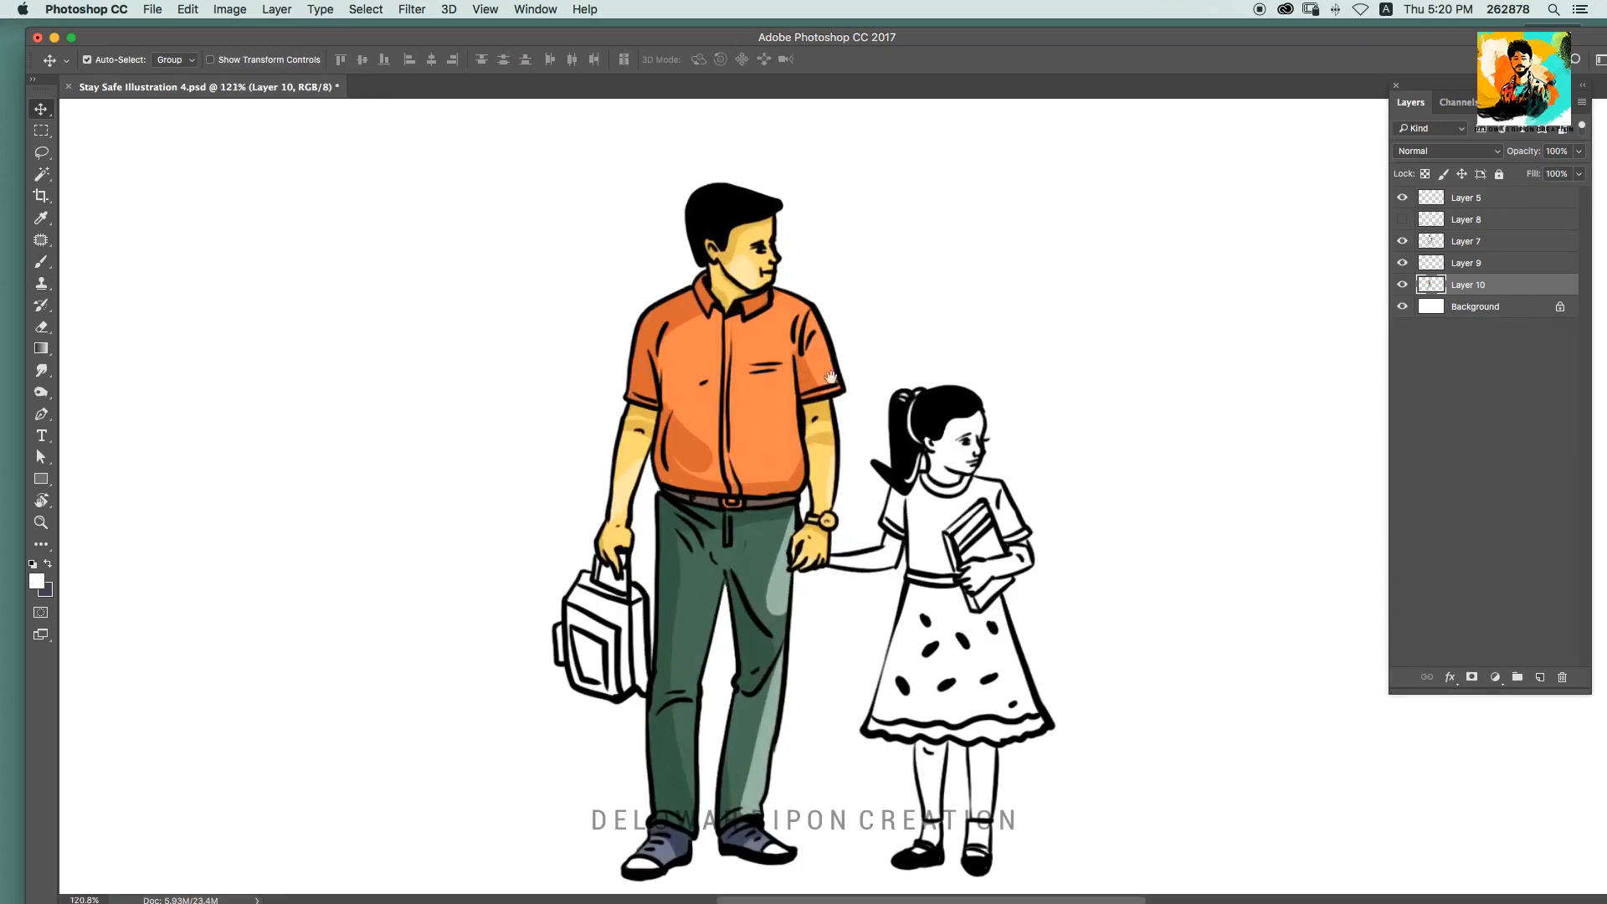
left_click(38, 581)
left_click(1157, 350)
key("Return")
key("bracketright")
key("bracketright")
key("bracketright")
key("bracketright")
Step: Load Layer 10's pixels as a selection and paint light orange highlights on the shirt's sleeve and front
right_click(1434, 280)
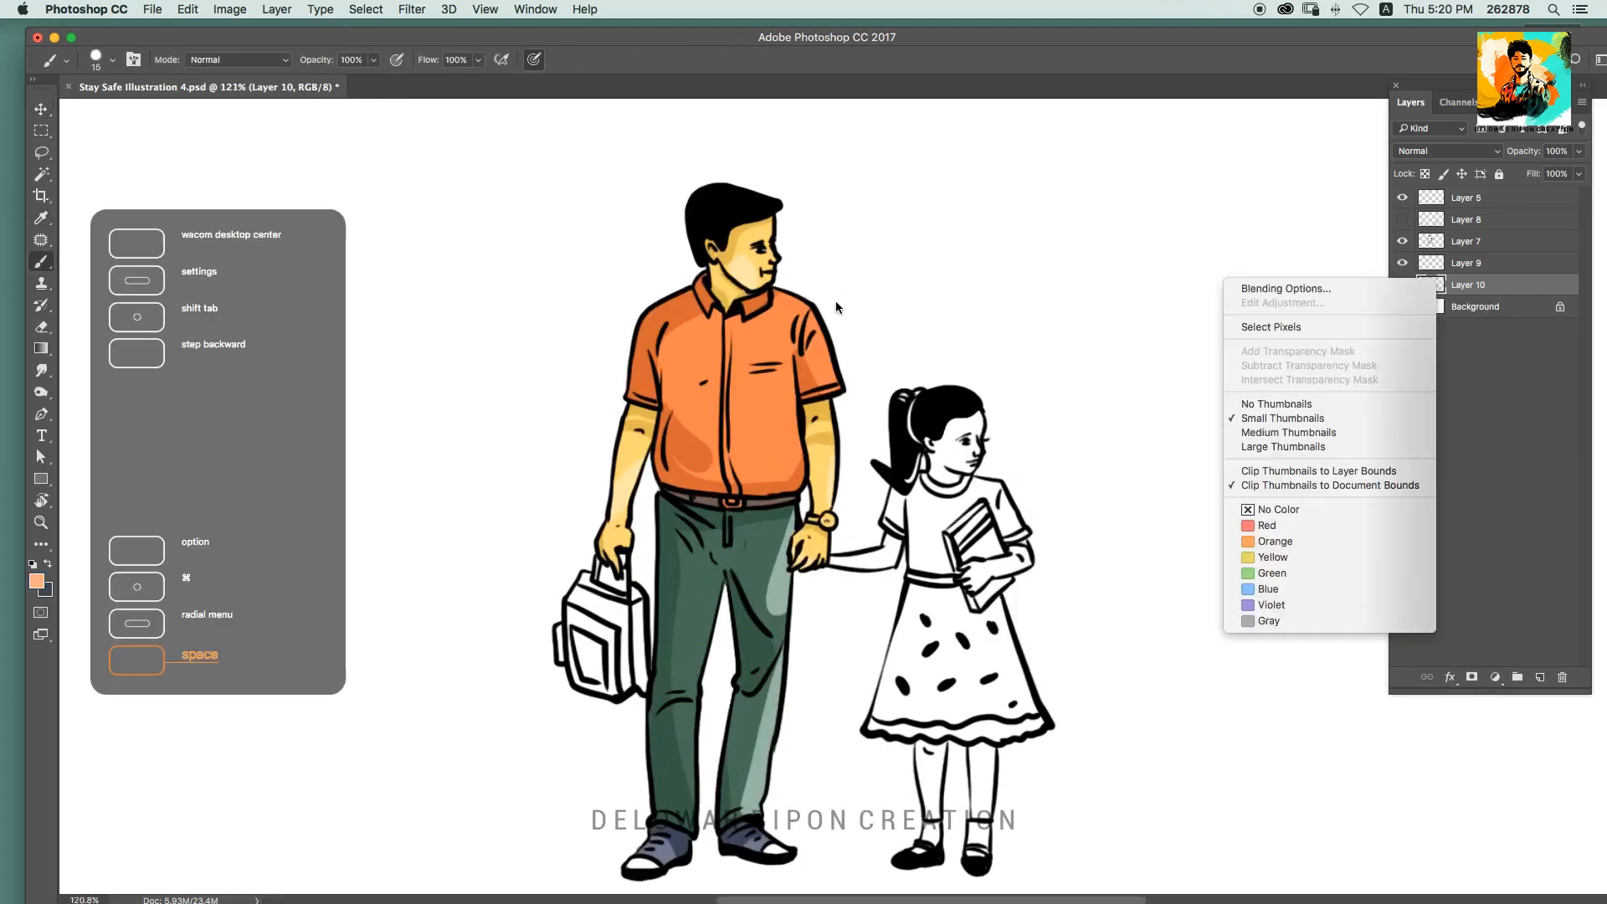
left_click(836, 301)
right_click(1431, 287)
left_click(1267, 333)
mouse_move(778, 296)
left_mouse_down()
mouse_move(825, 331)
mouse_move(835, 378)
left_mouse_up()
left_click_drag(788, 365, 783, 427)
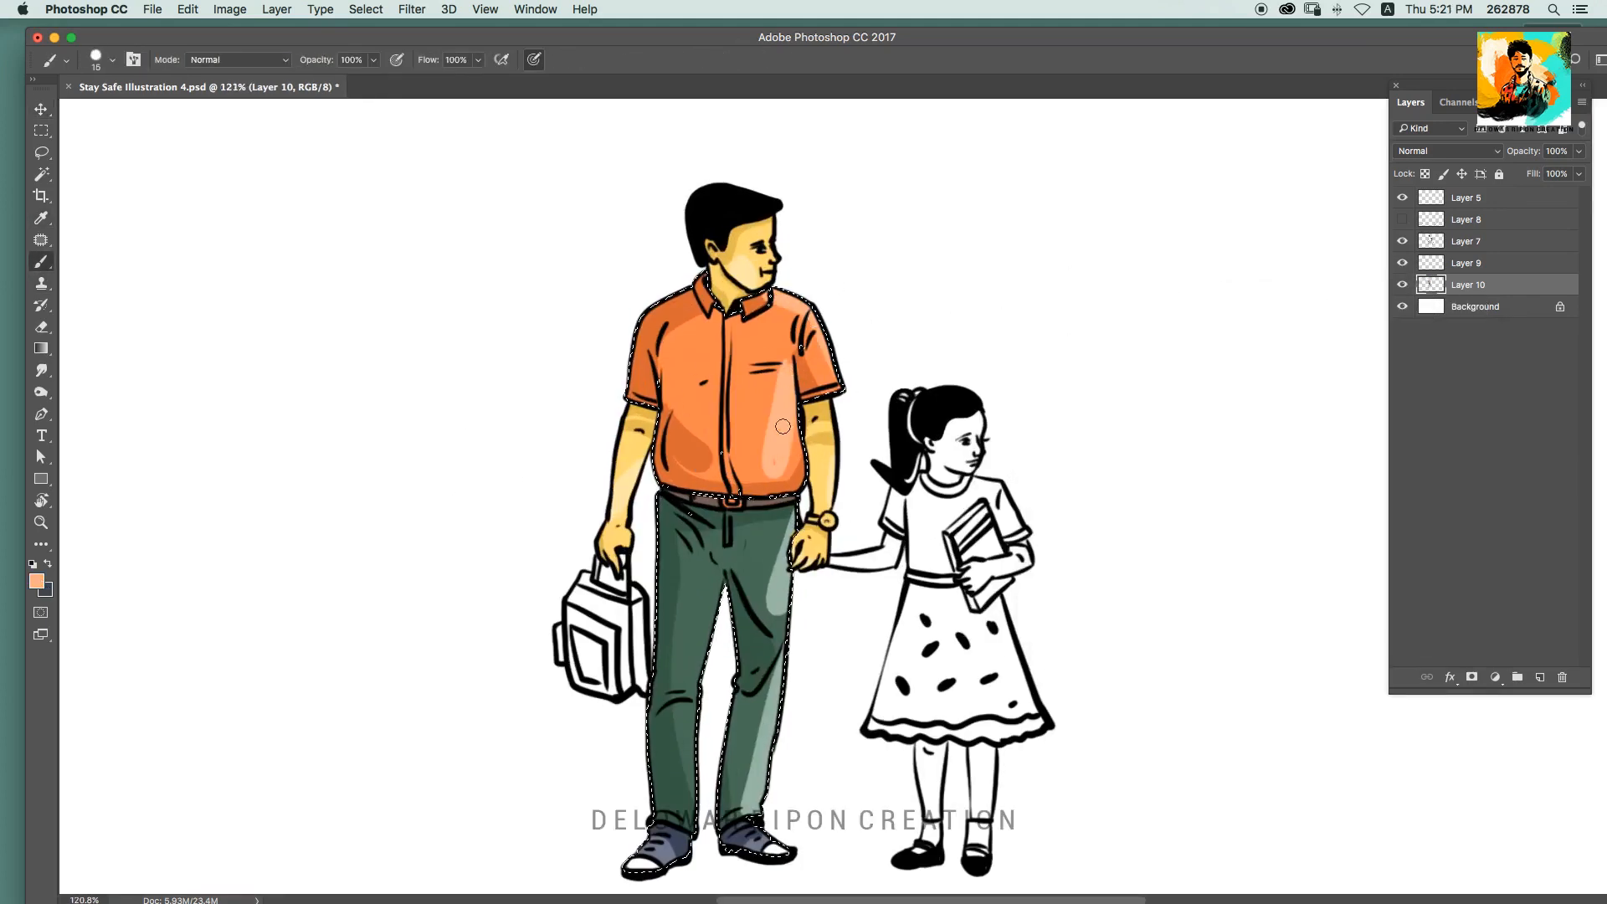
Step: Recolour the man's watch on Layer 9 with a white face and a dark green strap, and highlight his forearm
left_click(827, 519, "alt")
left_click(1423, 262)
scroll(852, 530, "up", 3)
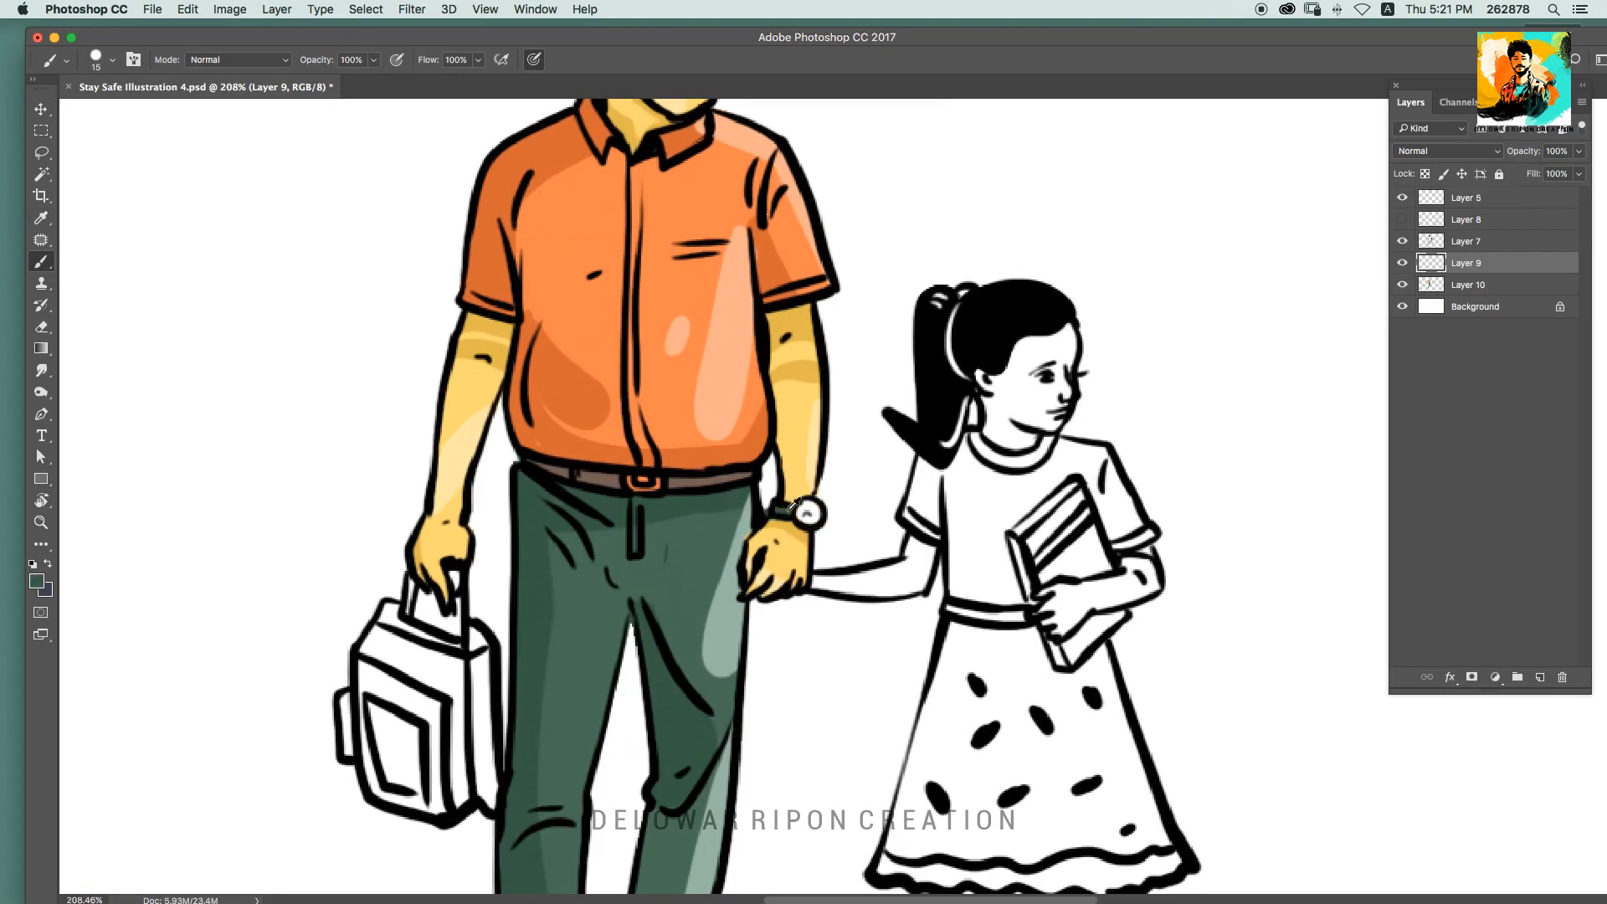
Step: Select the bag's body, pockets and side panels on Layer 7 with the Magic Wand and expand the selection
left_click_drag(821, 477, 999, 426)
key("s")
left_click(1430, 241)
key("w")
left_click(603, 606, "shift")
left_click(526, 675, "shift")
left_click(568, 749, "shift")
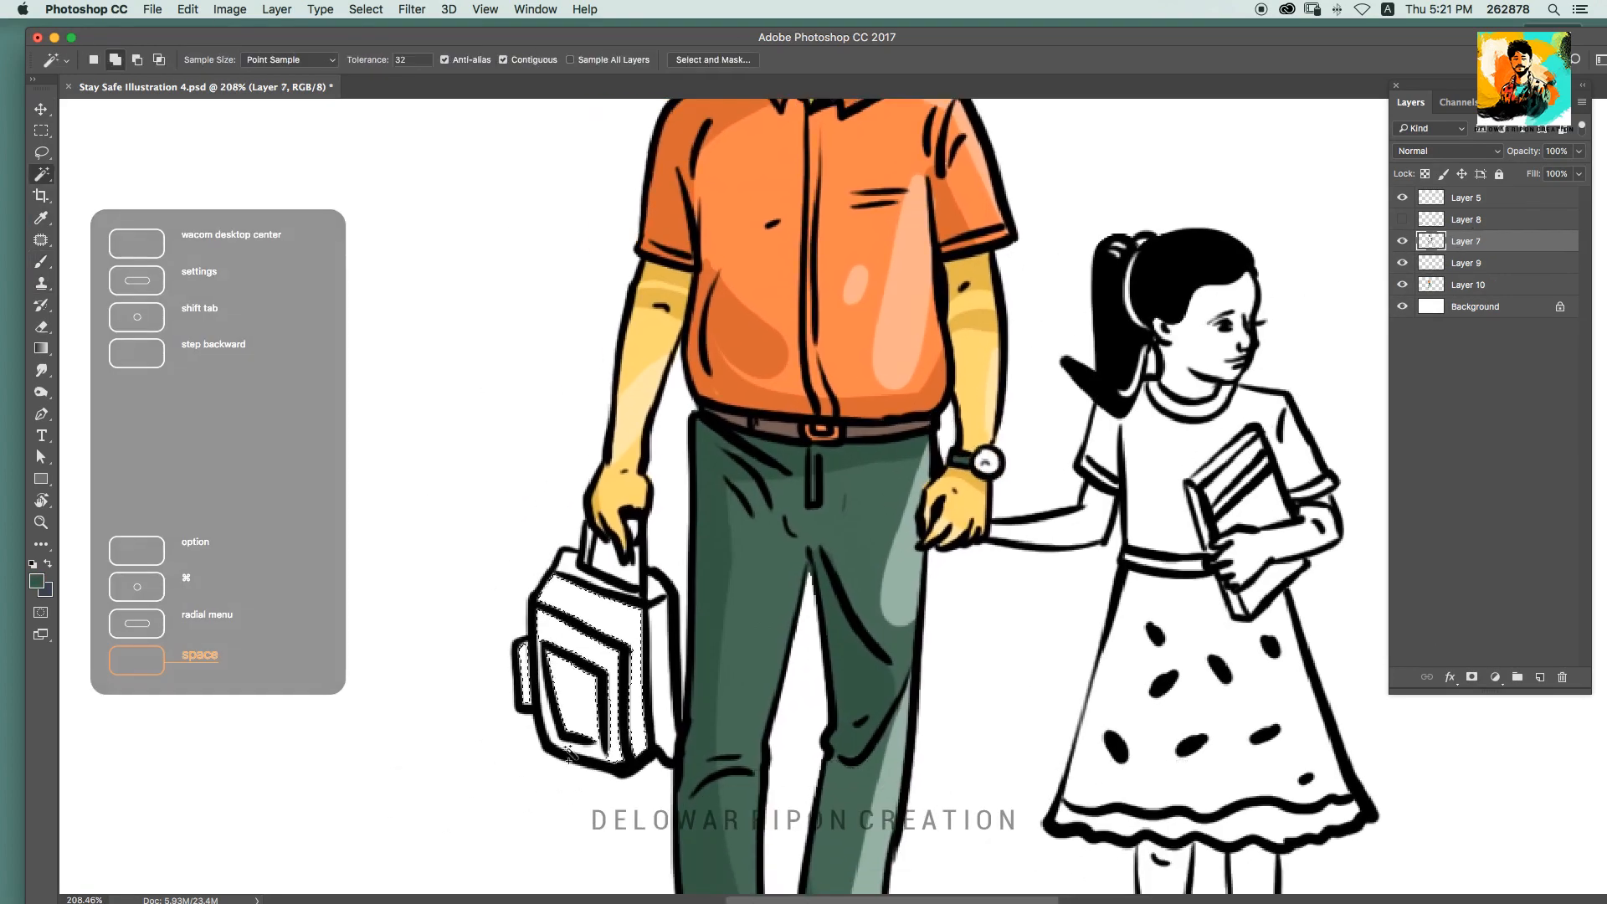
left_click(651, 597, "shift")
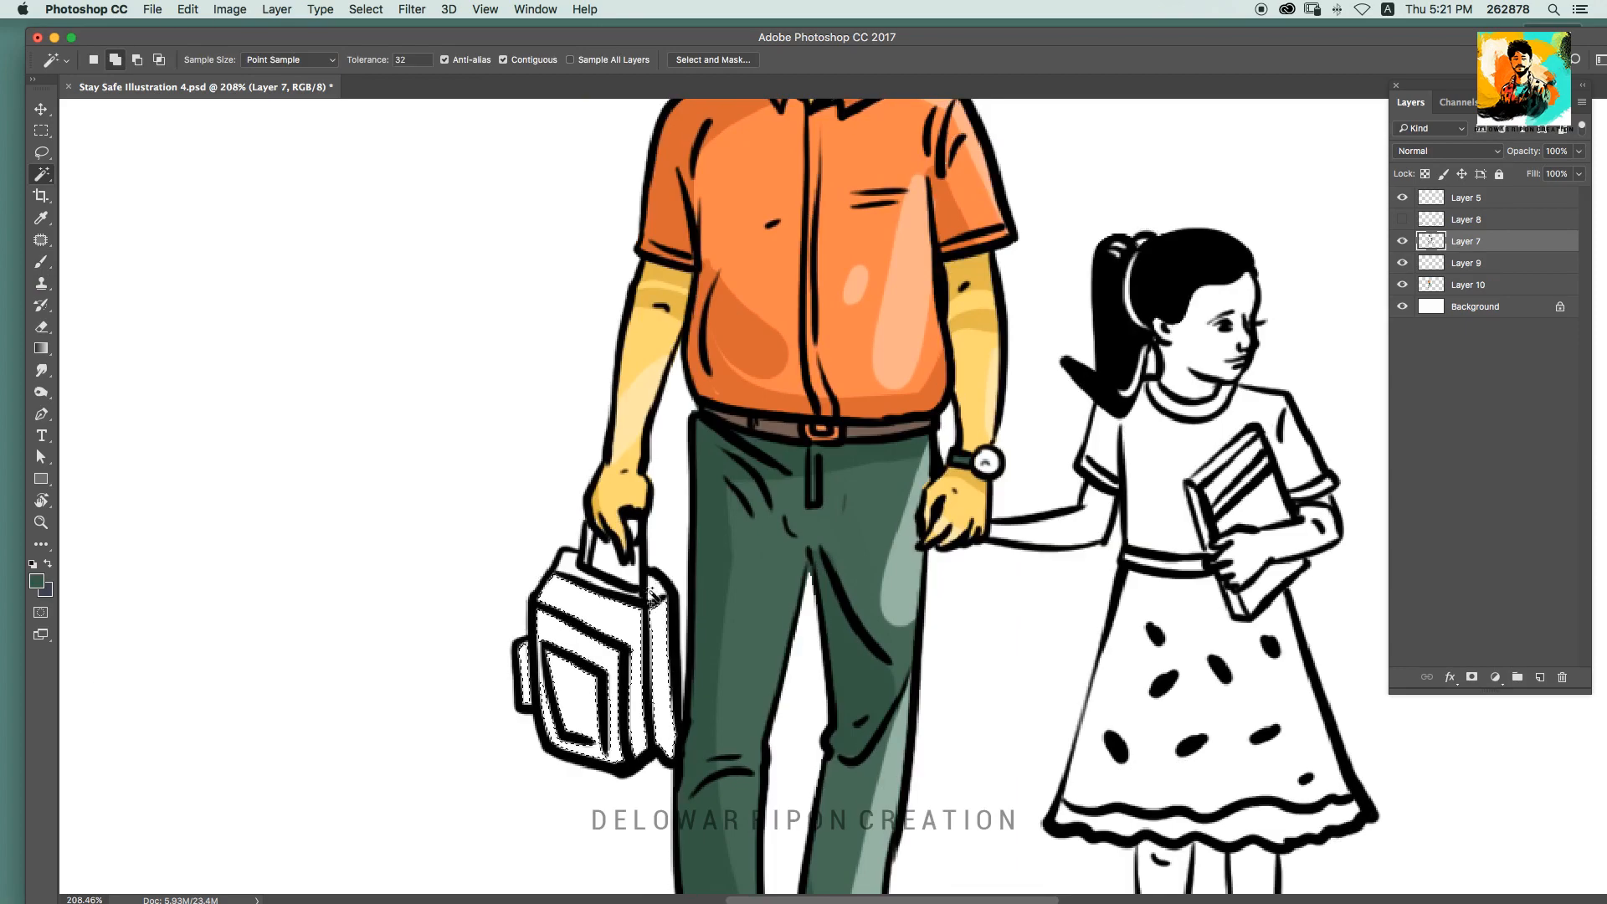
key("F2")
key("Return")
Step: Choose a light purple and fill the bag selection with it on Layer 10, then deselect
left_click(1452, 283)
key("b")
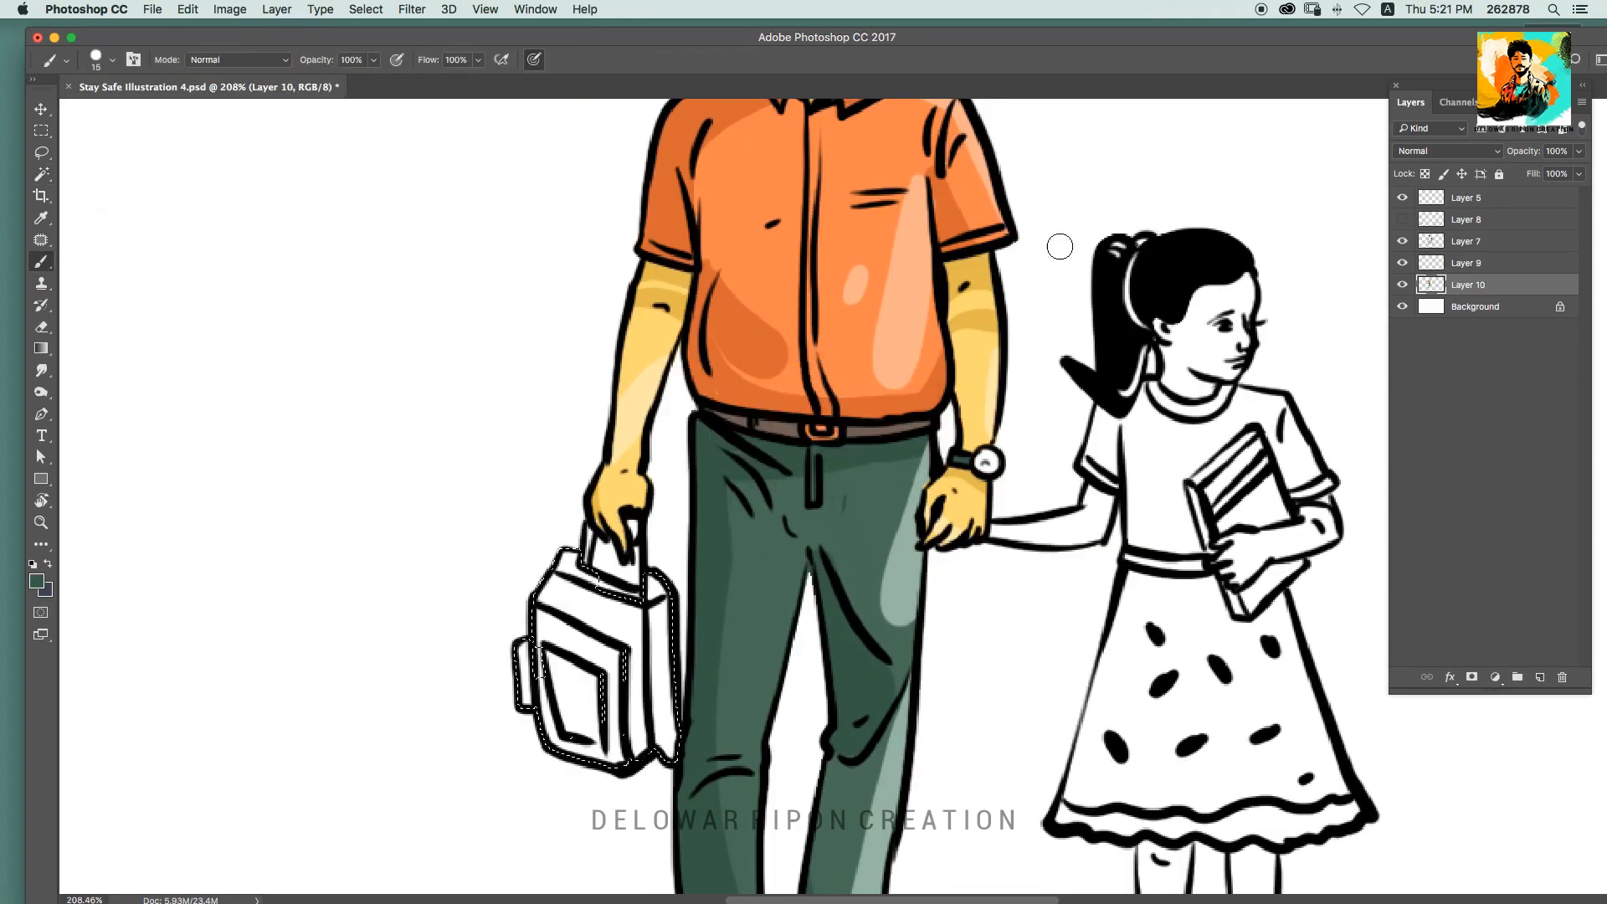
left_click(40, 580)
left_click_drag(1277, 430, 1281, 401)
left_click(1142, 349)
key("Return")
key("alt+BackSpace")
key("super+d")
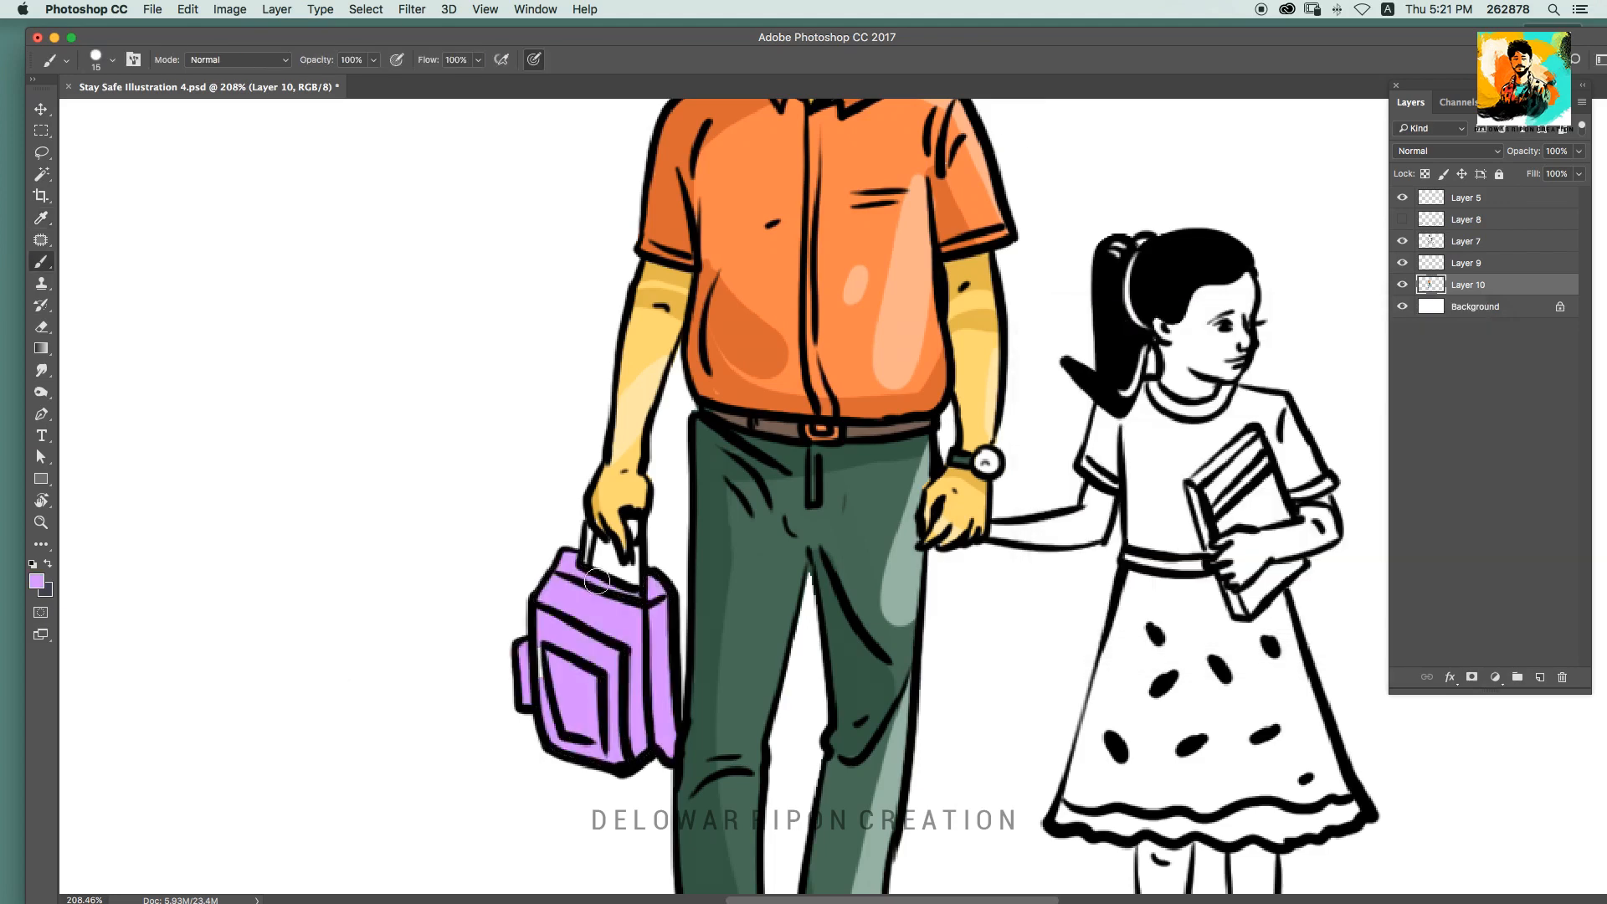
Step: Set the foreground colour to purple #a568c8 and paint shadows on the bag's flap, sides and front
left_click(39, 583)
left_click(1149, 393)
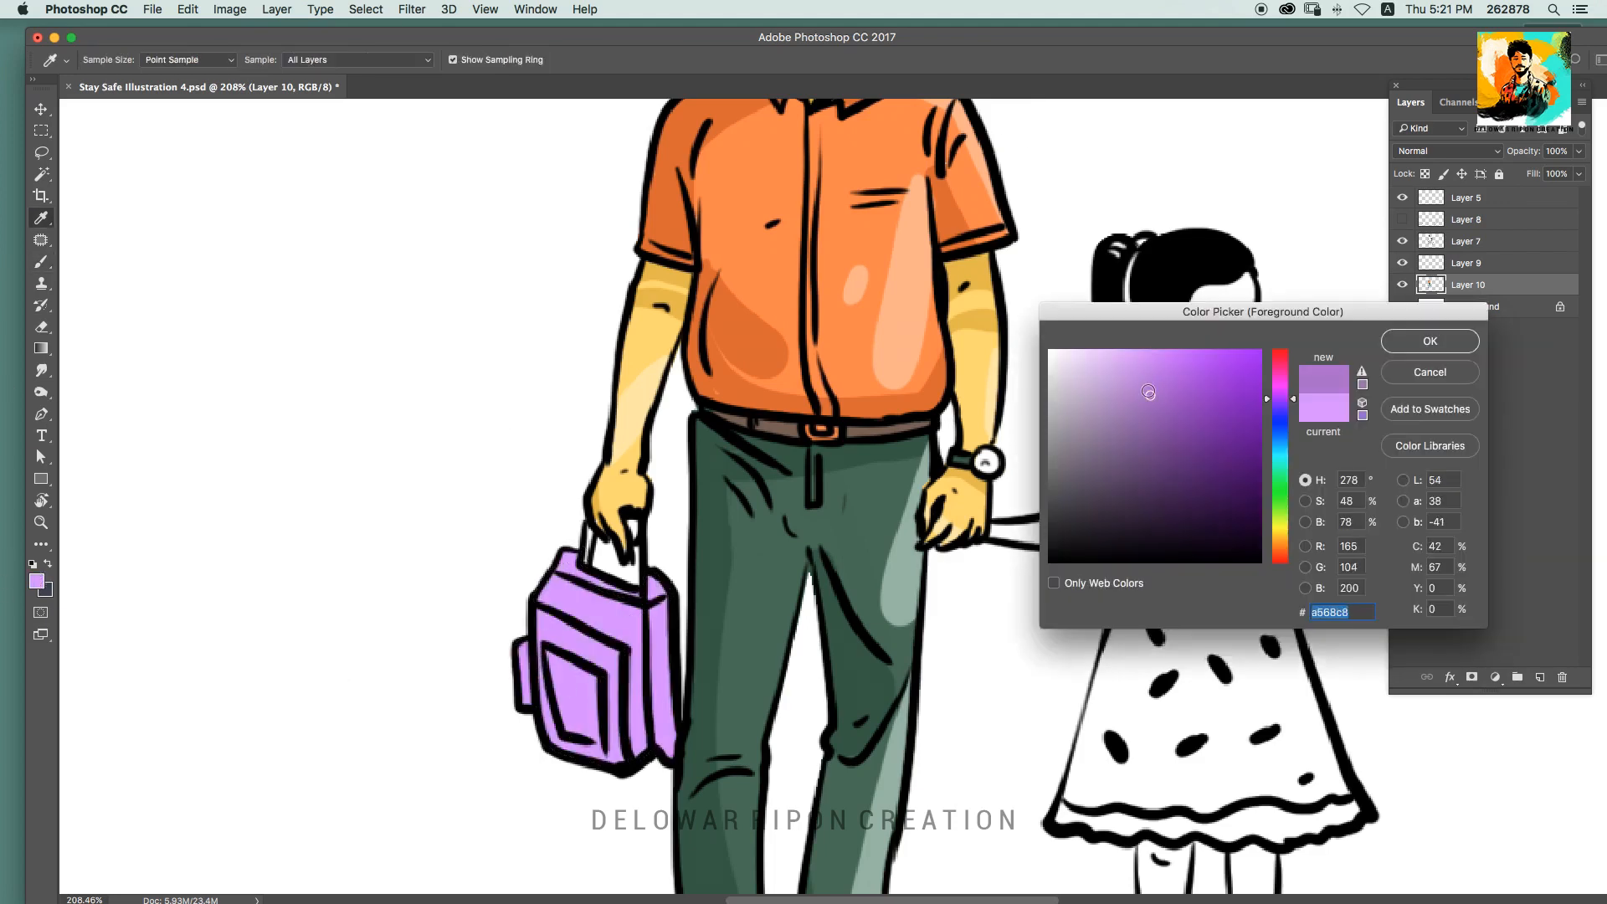
key("Return")
mouse_move(612, 462)
left_mouse_down()
mouse_move(670, 445)
mouse_move(731, 361)
left_mouse_up()
left_click_drag(584, 613, 580, 548)
left_click_drag(609, 474, 633, 502)
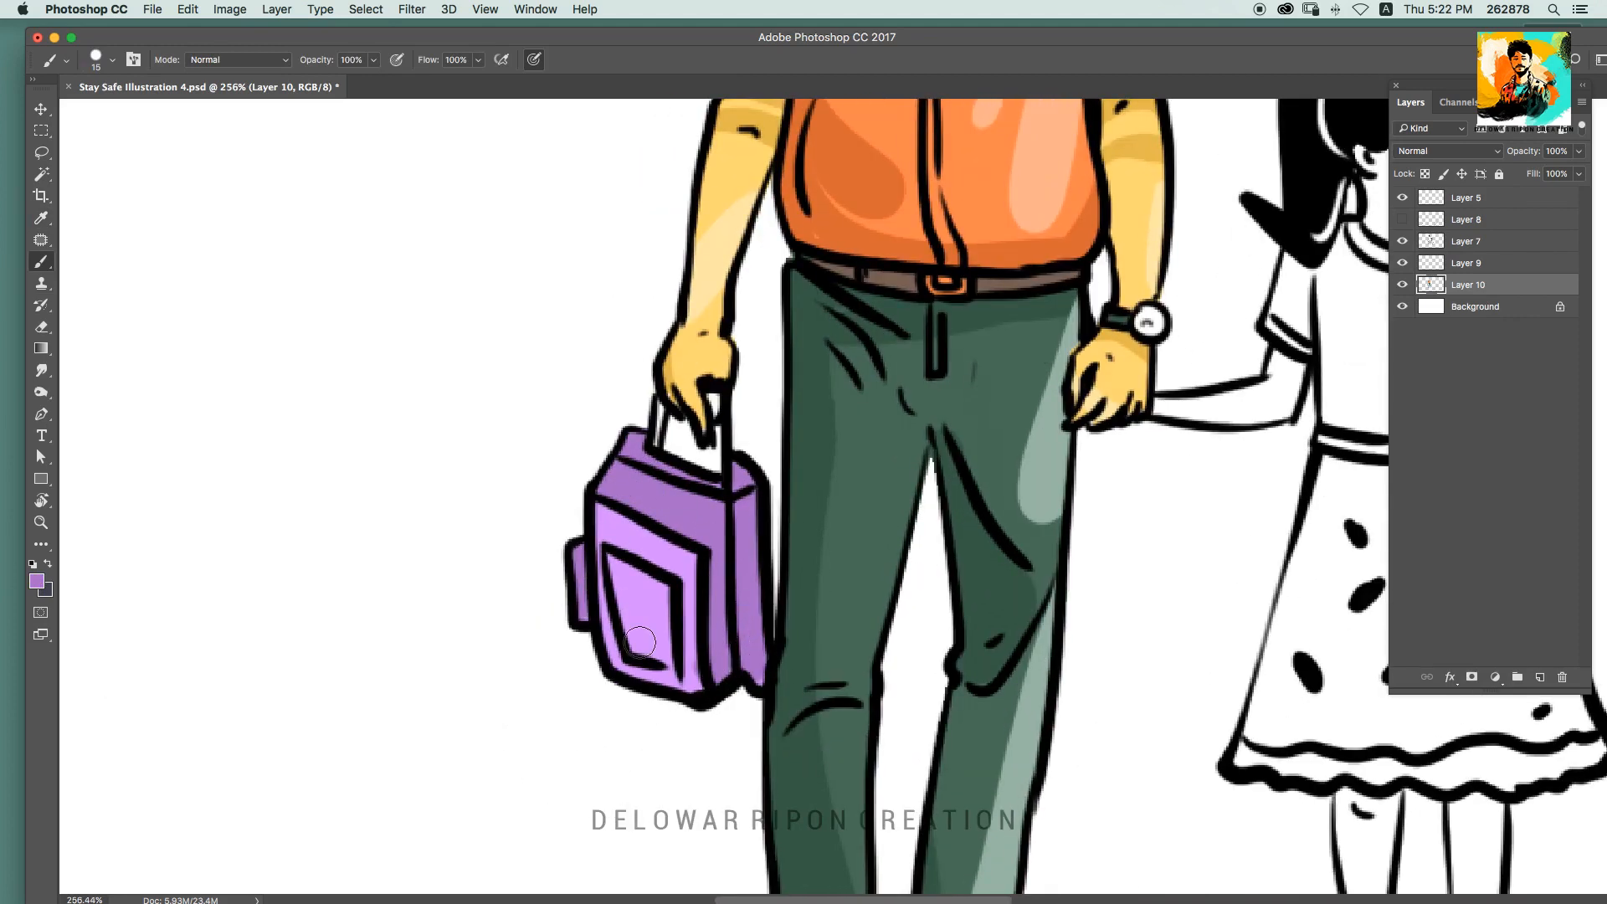
Step: Paint white accents on the bag, with a band below the flap and two dots on the front pocket
left_click(771, 439, "alt")
left_click_drag(597, 509, 648, 535)
mouse_move(612, 469)
left_mouse_down()
mouse_move(701, 507)
mouse_move(632, 514)
left_mouse_up()
key("alt+super+z")
left_click(639, 629)
left_click(641, 598)
Step: Activate Layer 7 and select the girl's face and arms with the Magic Wand
key("v")
left_click_drag(1030, 566, 927, 594)
left_click(908, 360)
key("w")
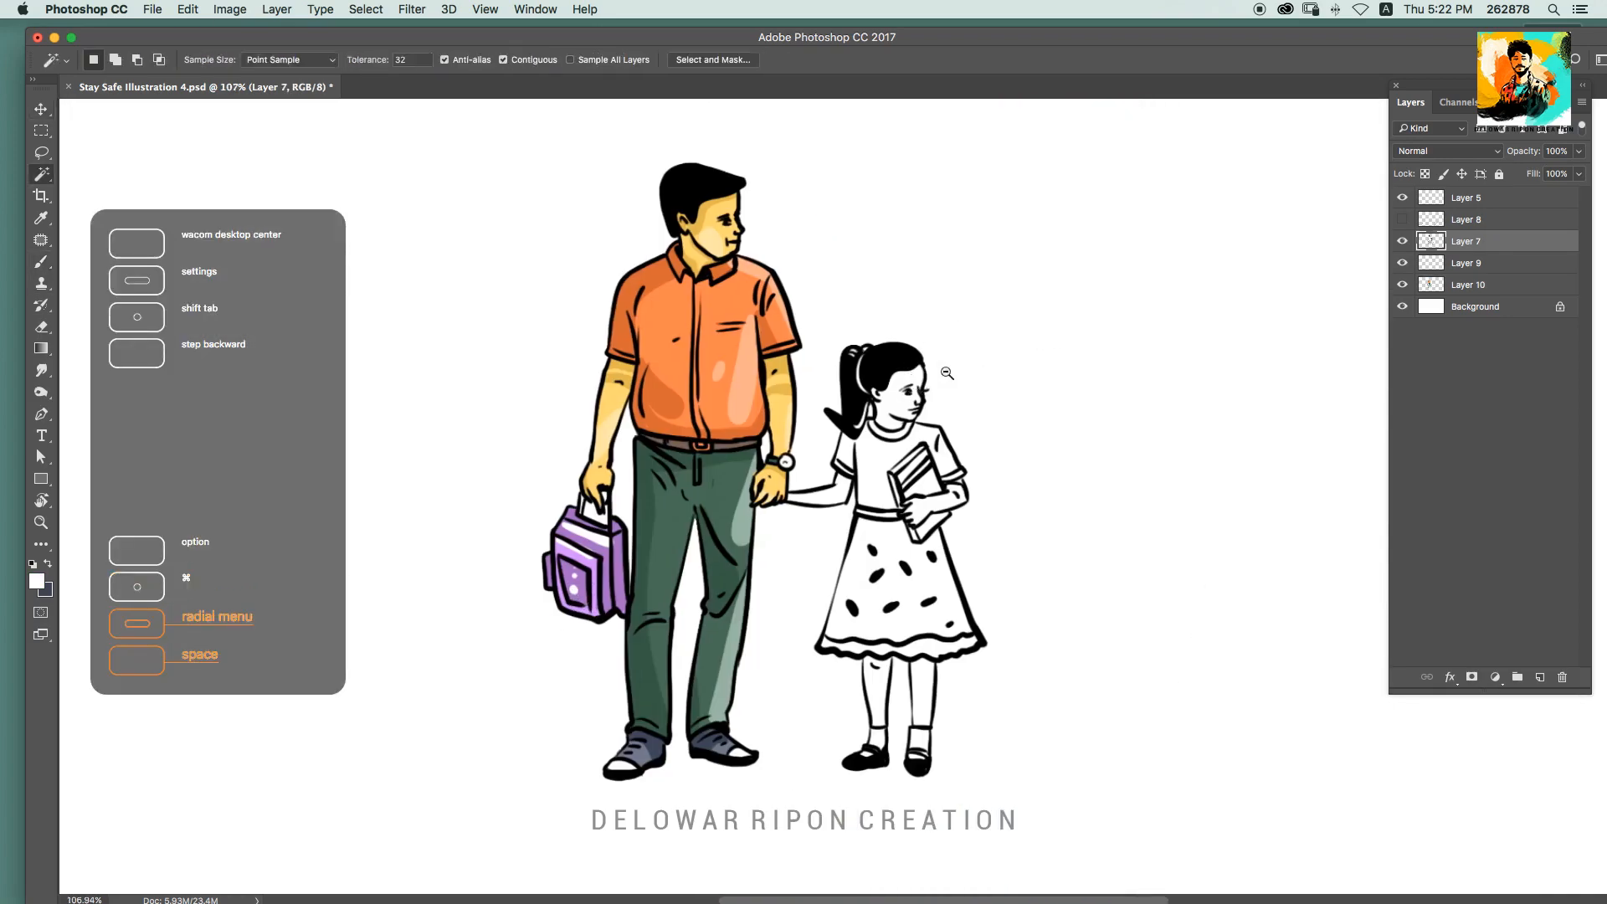
left_click_drag(911, 409, 960, 370)
left_click(873, 447)
left_click_drag(1013, 576, 962, 577)
left_click_drag(962, 669, 936, 484)
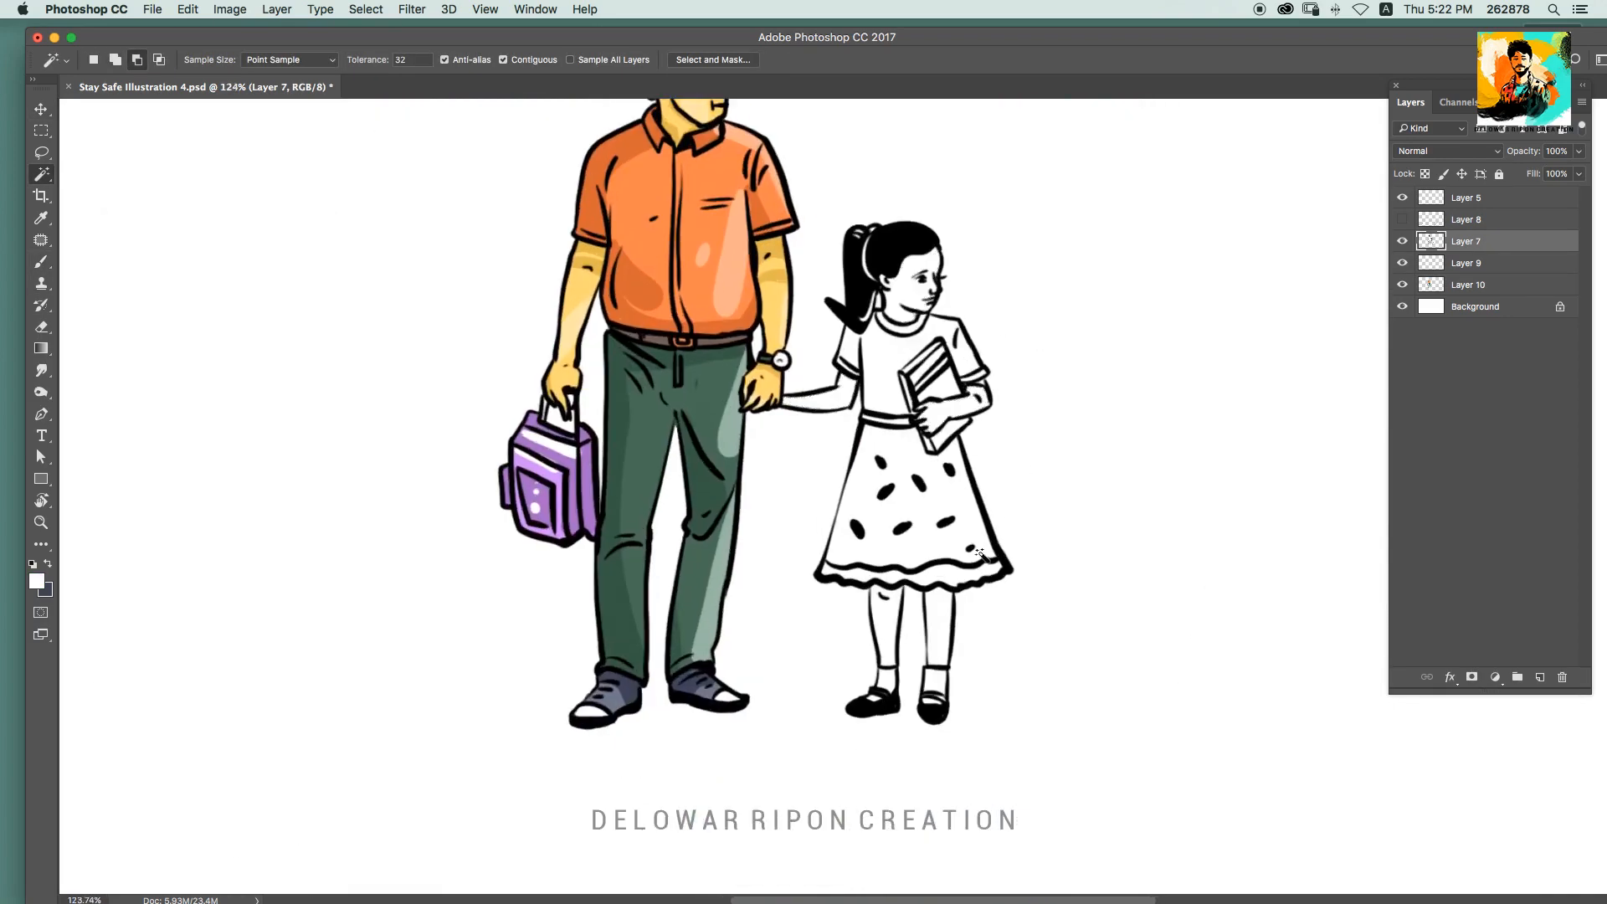
Step: Add both of the girl's legs to the selection and expand it
left_click(914, 624, "shift")
key("alt+super+z")
left_click(886, 628, "shift")
left_click(939, 623, "shift")
key("F6")
key("Return")
Step: Create a new layer above Layer 9 and fill the girl's skin with yellow sampled from the man's arm, then deselect
left_click(1472, 264)
key("alt+shift+super+n")
key("b")
left_click(770, 308, "alt")
key("alt+BackSpace")
key("super+d")
Step: Shift the hue of the girl's skin fill on Layer 11 towards orange with Hue/Saturation
left_click_drag(948, 271, 1008, 270)
left_click_drag(983, 444, 954, 444)
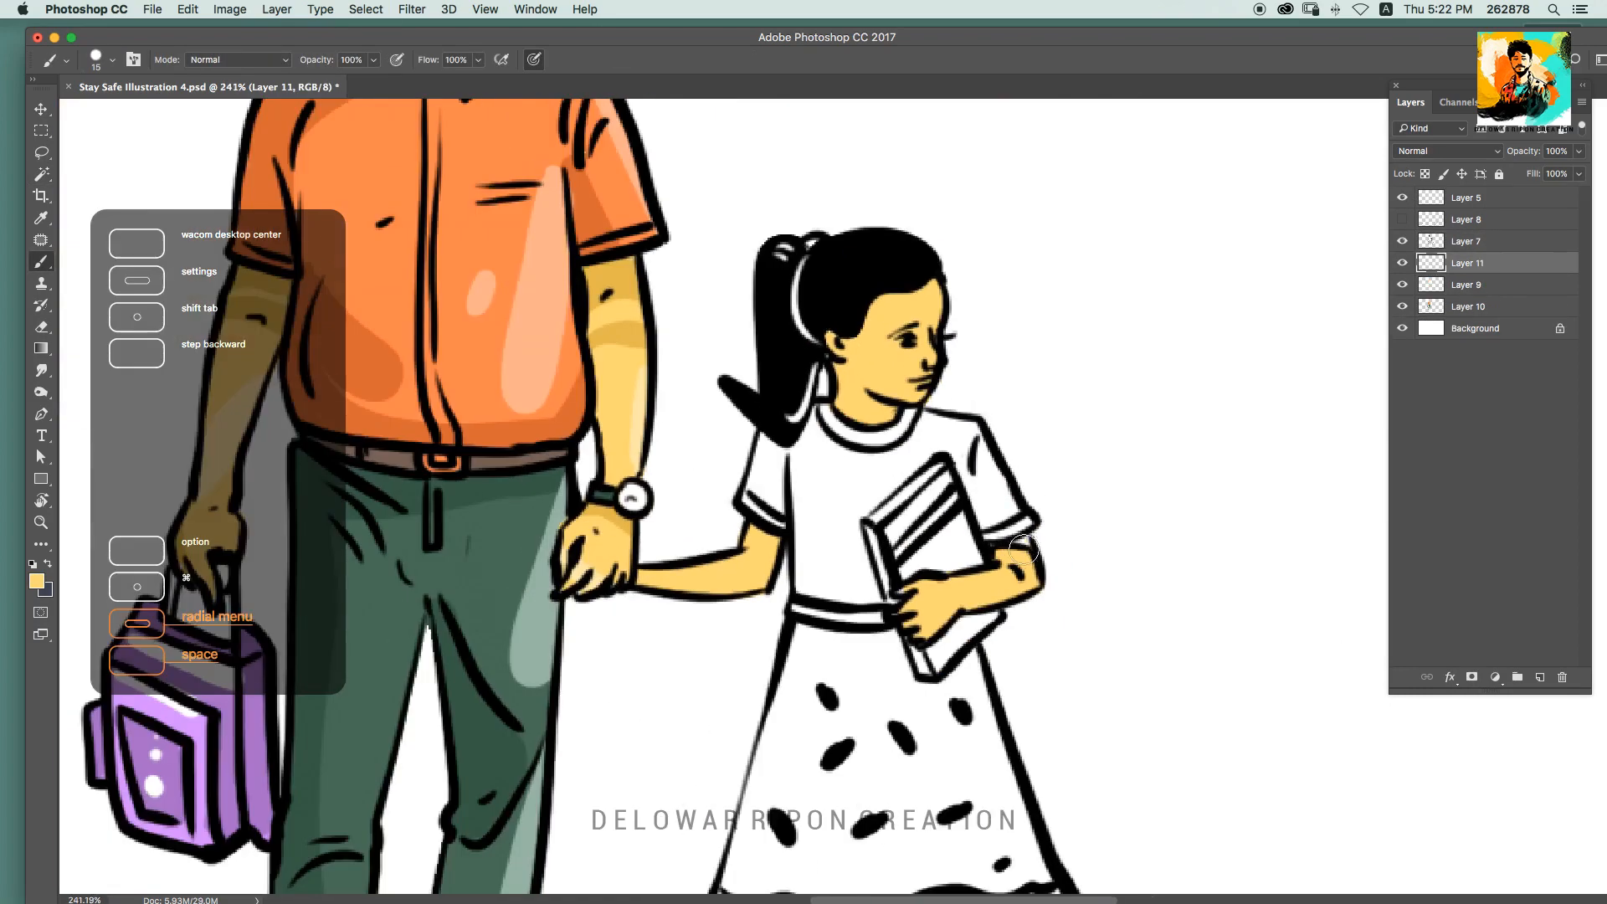
left_click_drag(949, 602, 950, 390)
key("super+u")
left_click_drag(1377, 239, 1367, 241)
key("Return")
key("s")
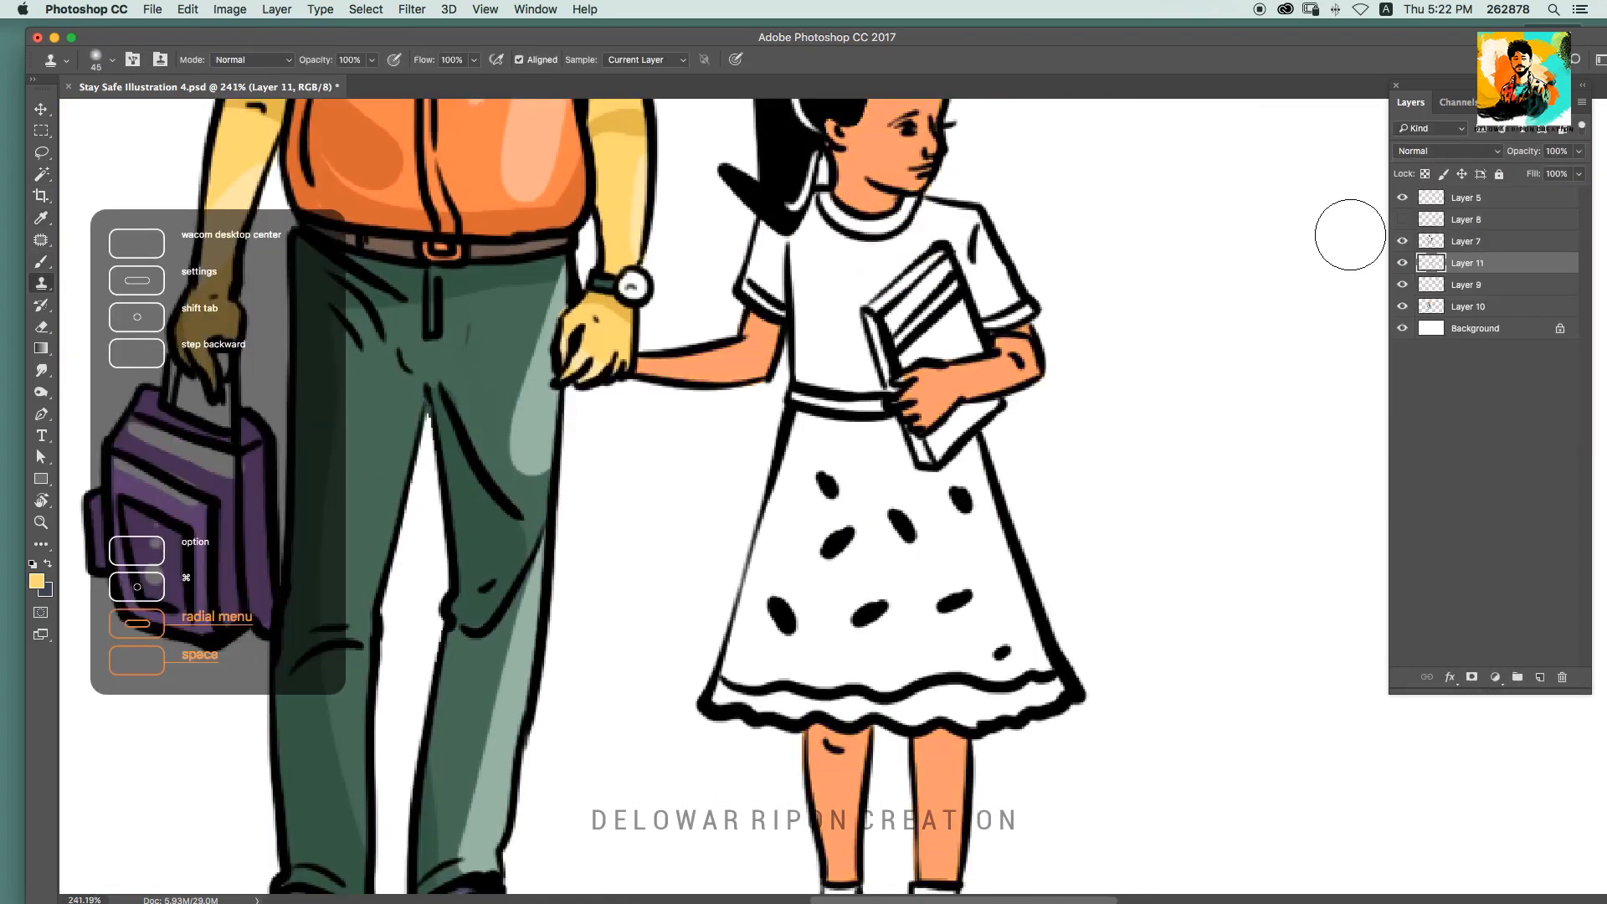
left_click_drag(962, 251, 944, 432)
key("b")
left_click(866, 335, "alt")
left_click(37, 581)
left_click(1121, 351)
key("Return")
key("alt+super+z")
Step: Brush highlights on the girl's face and arm in a light peach based on her sampled skin colour
mouse_move(877, 347)
left_mouse_down()
mouse_move(849, 334)
mouse_move(883, 342)
left_mouse_up()
left_click(866, 339, "alt")
left_click(37, 581)
left_click(1150, 351)
key("Return")
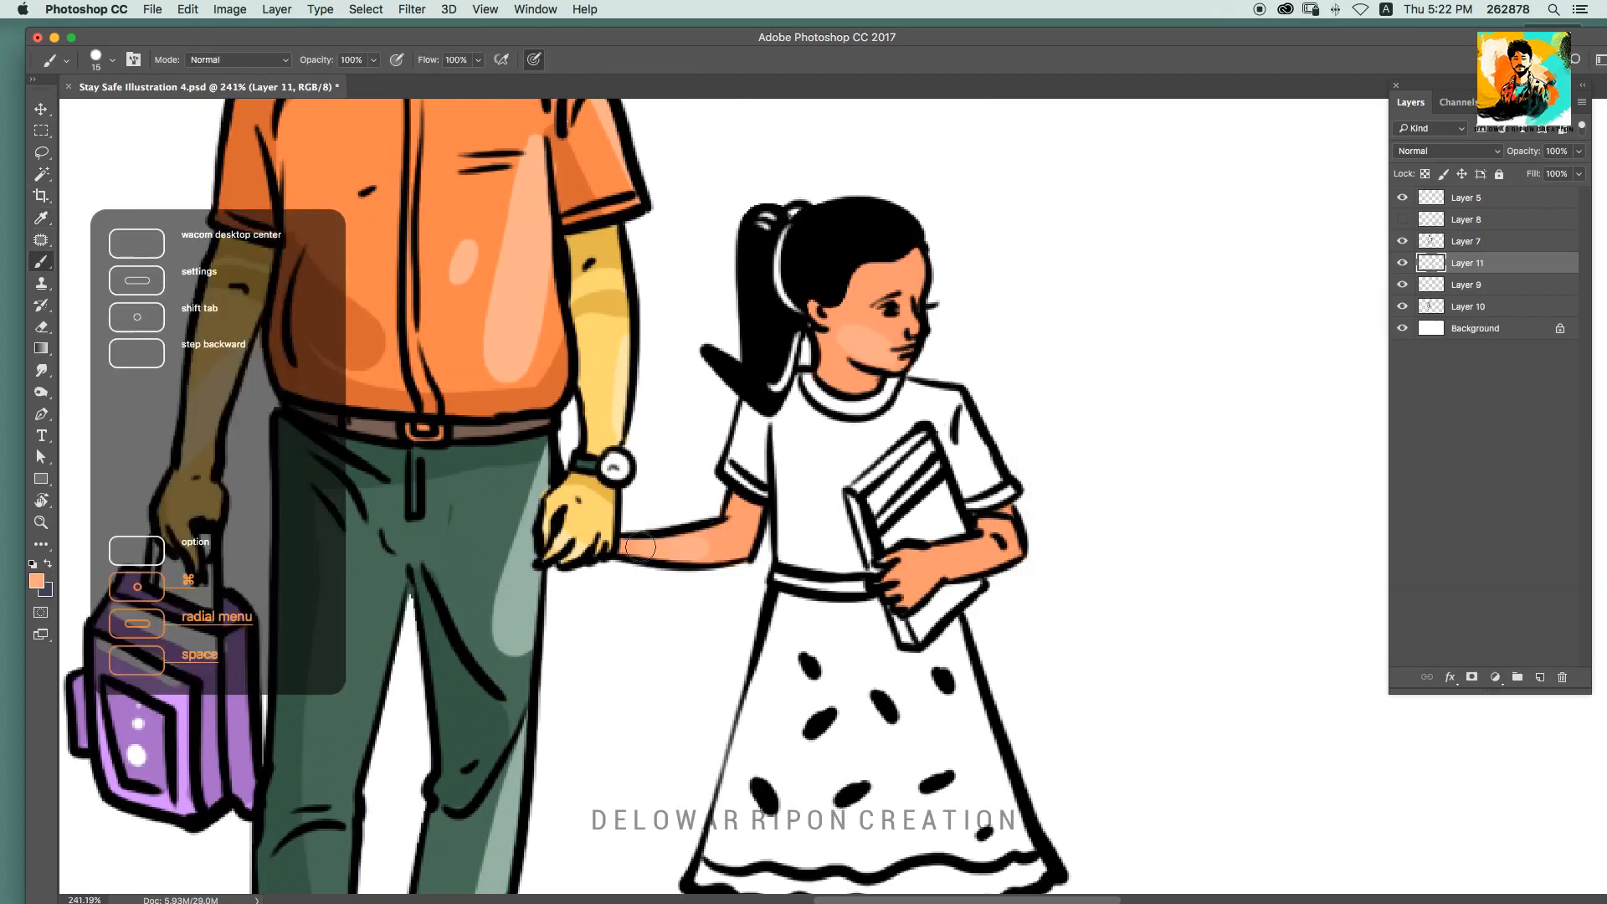
Step: Brighten the girl's skin on Layer 11 with a Hue/Saturation lightness of +7, shift its hue slightly towards yellow, and save
key("super+u")
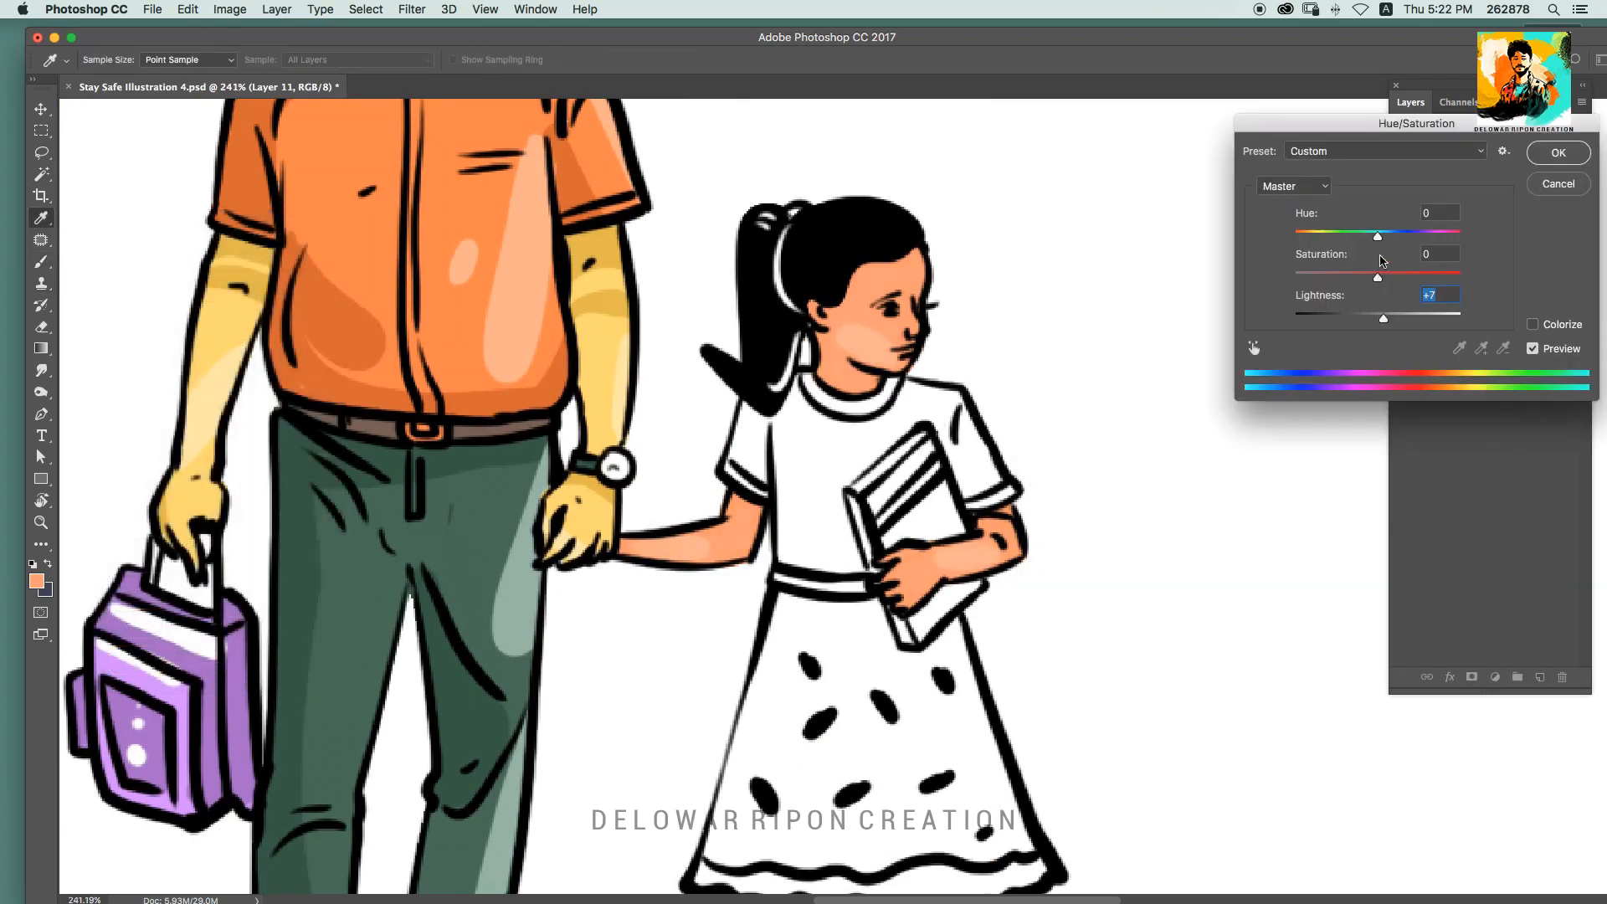
left_click_drag(1377, 237, 1383, 237)
key("Return")
key("s")
key("super+s")
Step: Select the girl's blouse on Layer 7 with the Magic Wand, expand the selection, and create a new layer above Layer 9
left_click(1467, 241)
key("w")
left_click(837, 469)
left_click_drag(874, 638, 881, 527)
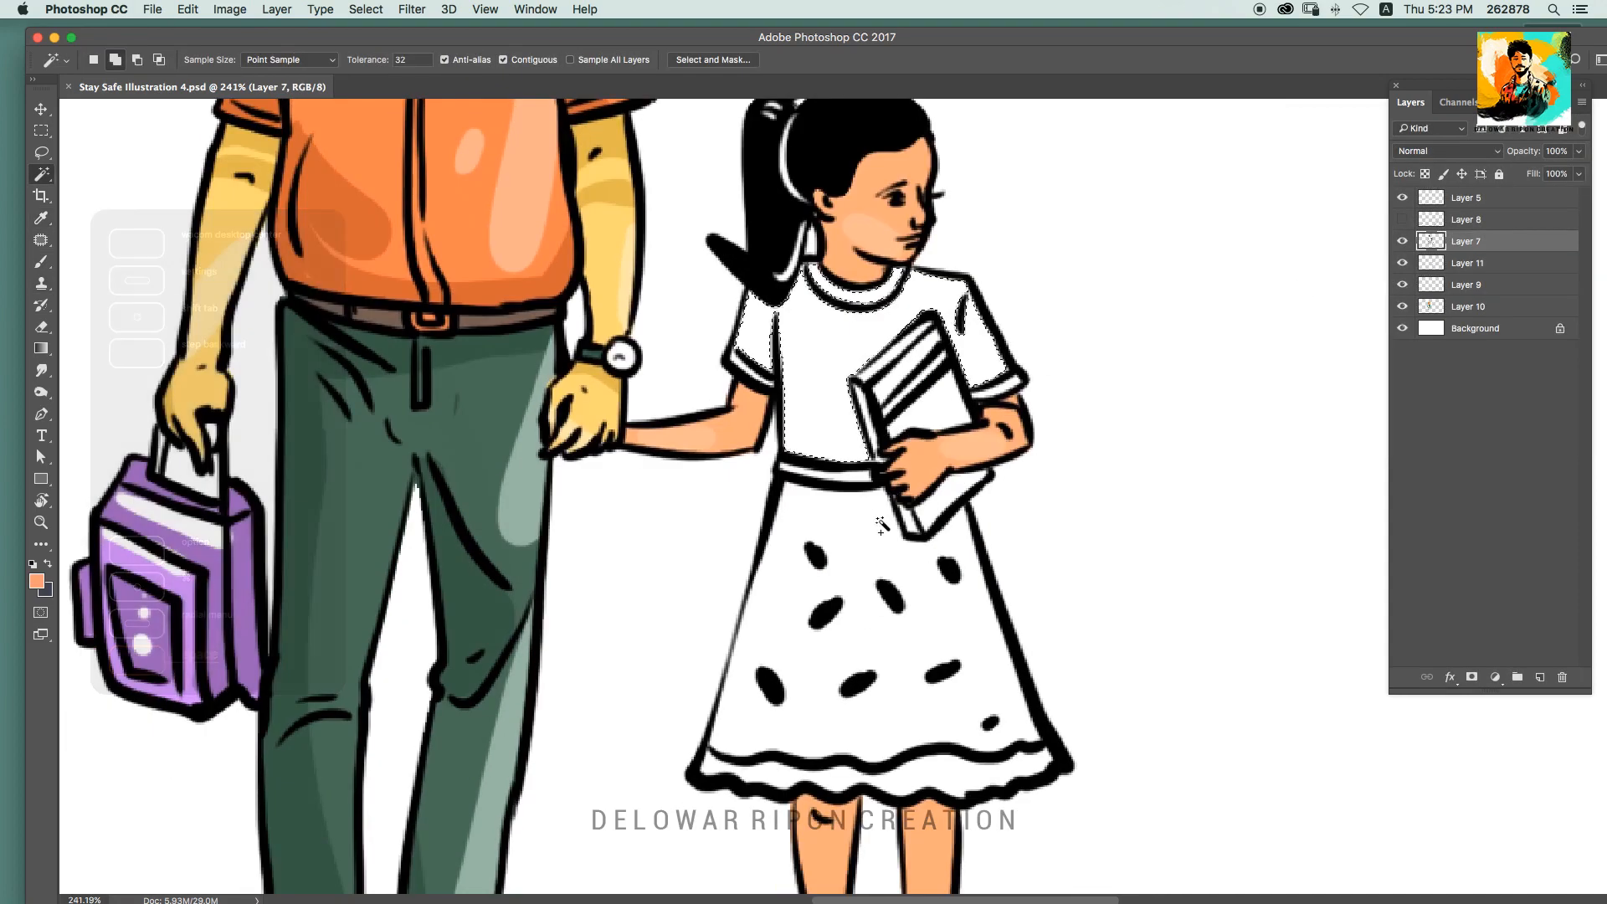
key("super+d")
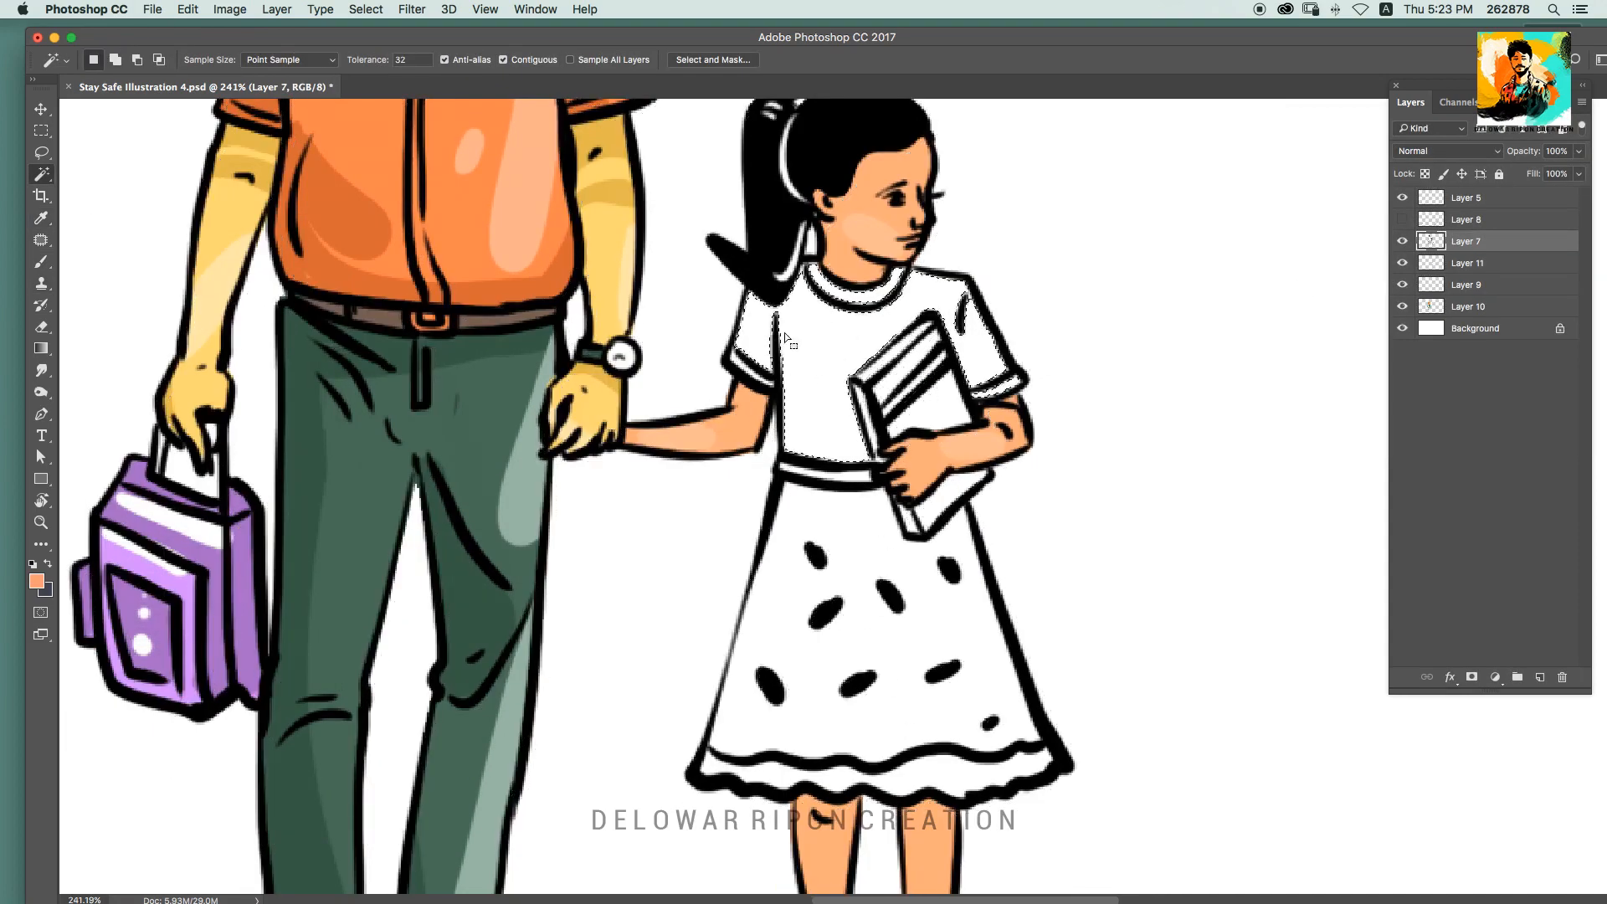
key("b")
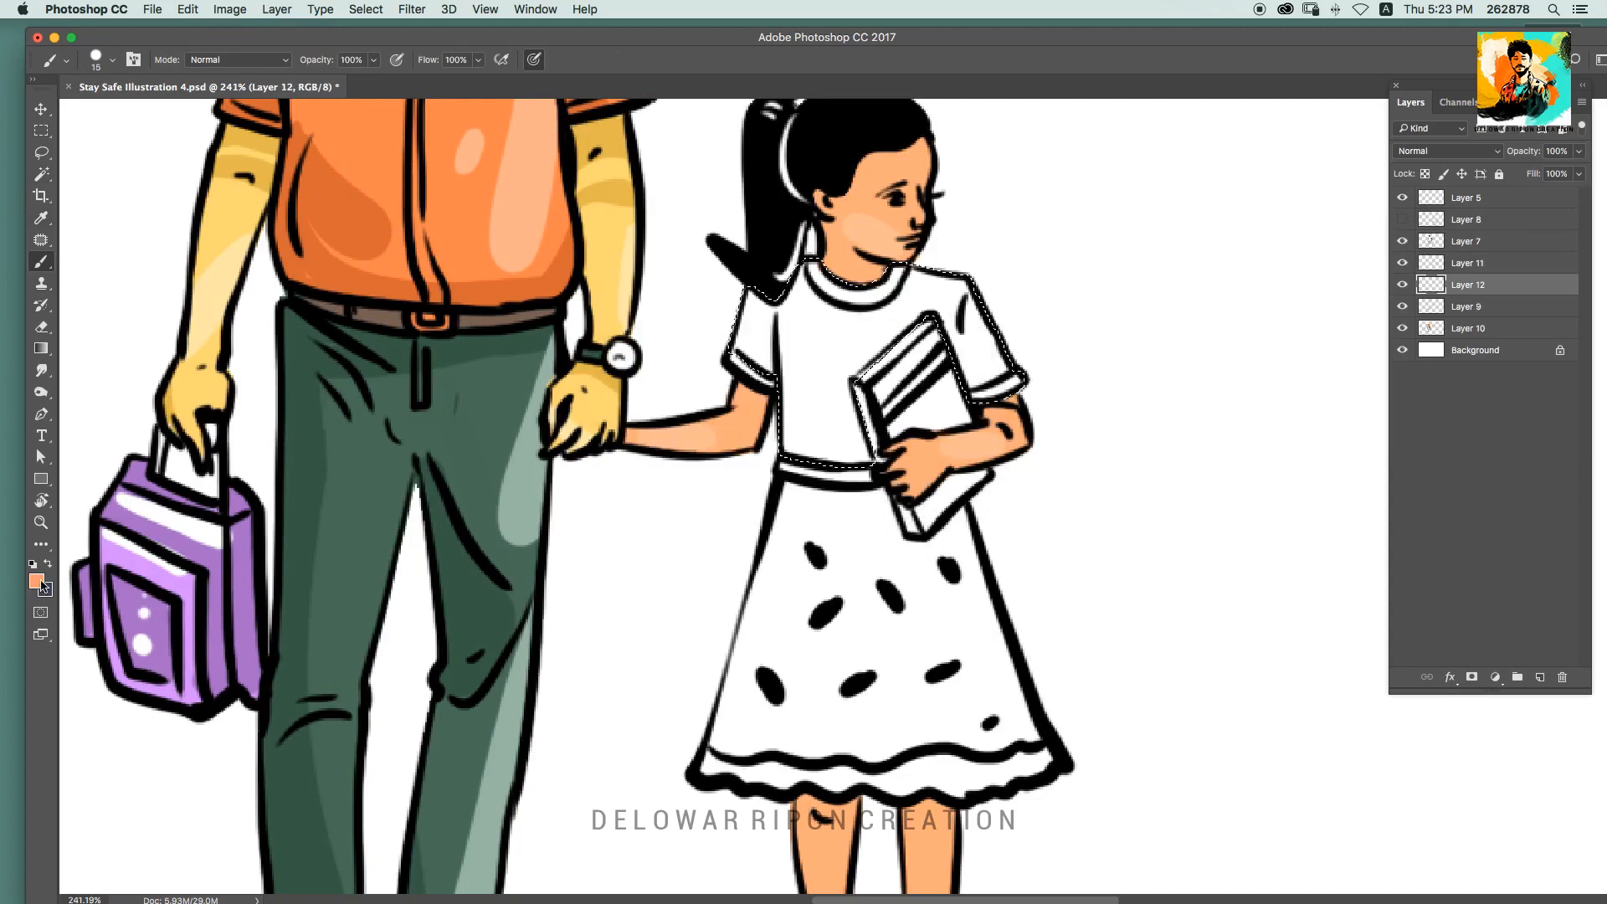
Step: Fill the blouse selection with light blue, deselect, and brush the same blue over the sleeve cuffs, waistband and book cover
left_click(37, 580)
left_click(1205, 360)
left_click(1431, 341)
key("alt+BackSpace")
key("super+d")
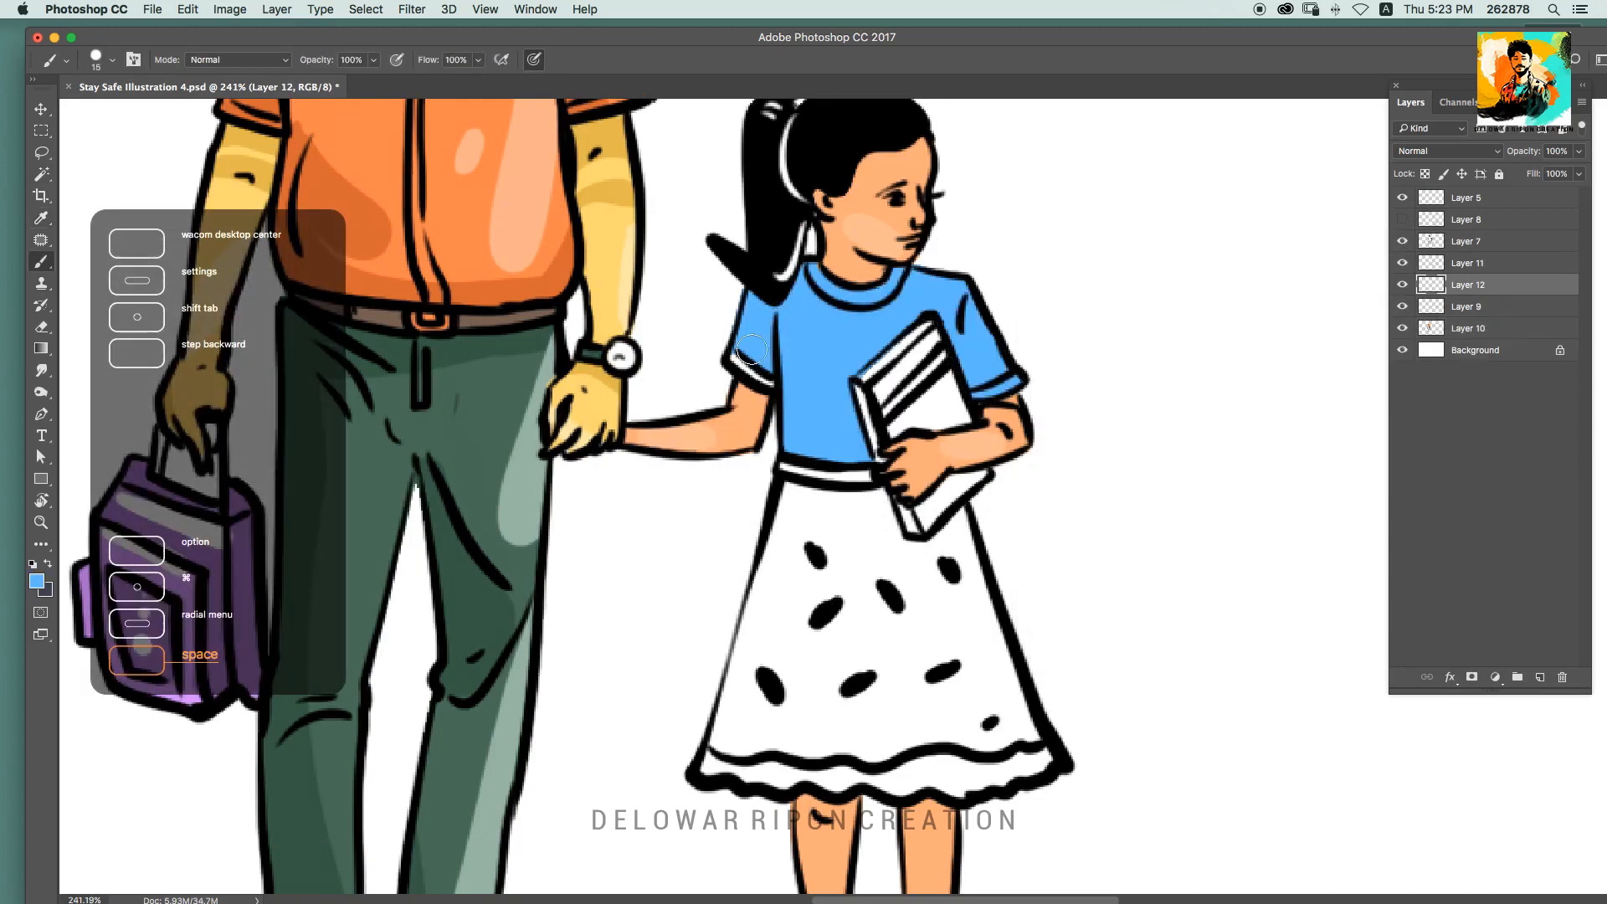
mouse_move(819, 471)
left_mouse_down()
mouse_move(868, 473)
mouse_move(911, 408)
left_mouse_up()
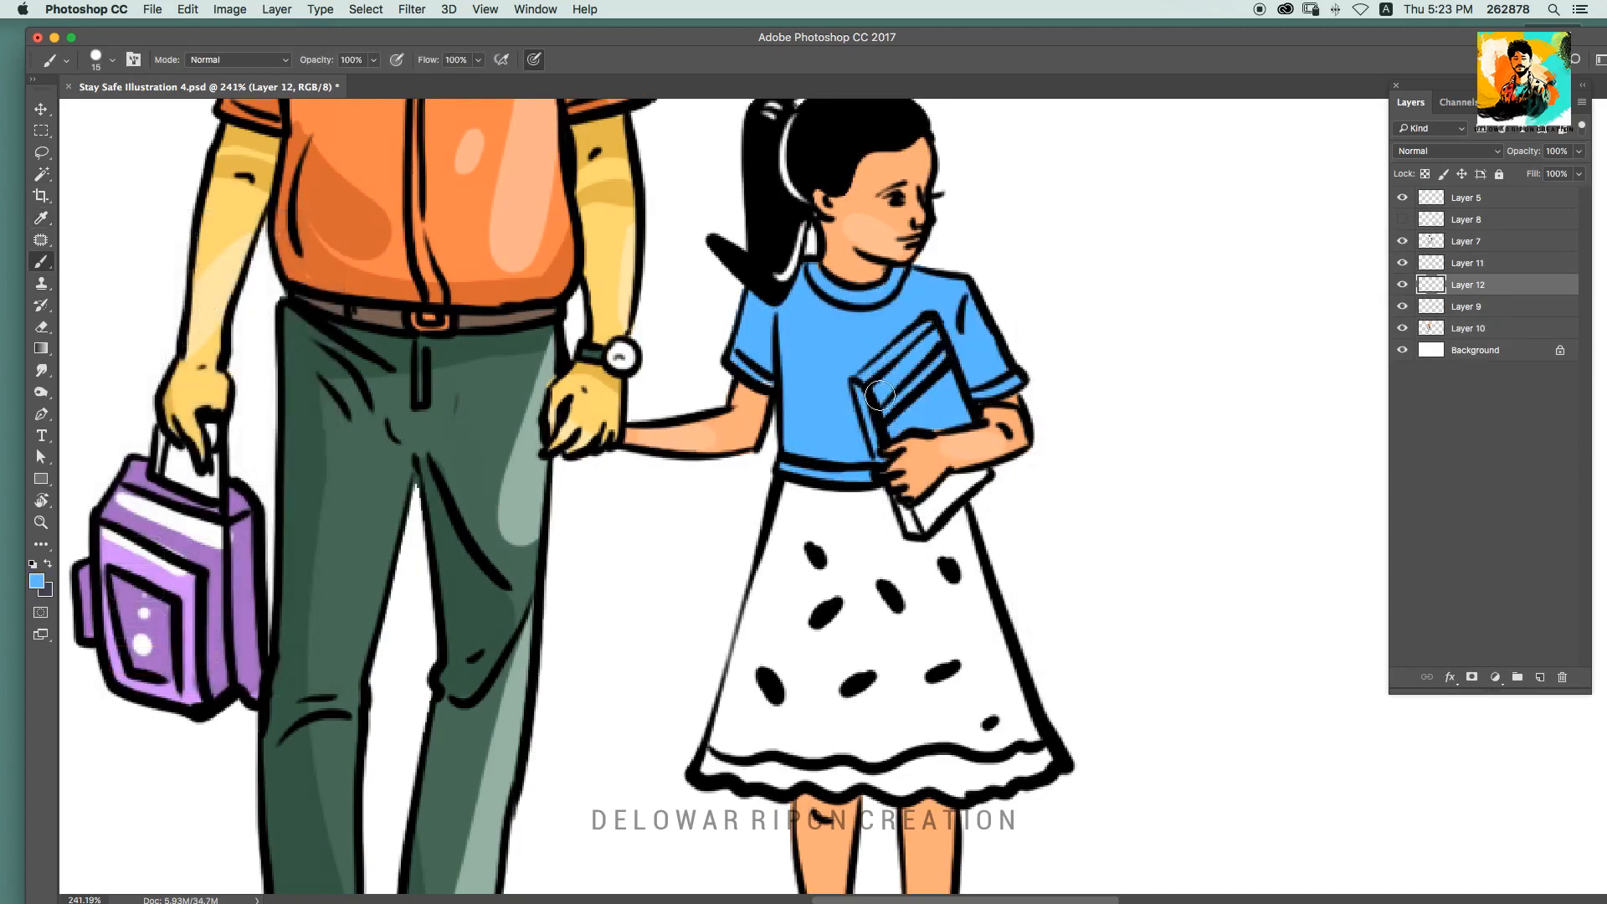
Step: Paint a white highlight on the blouse shoulder and darker blue (338dd2) shadows within the loaded Layer 12 selection
left_click(950, 246, "alt")
left_click_drag(903, 269, 968, 287)
left_click(40, 583)
left_click(1220, 370)
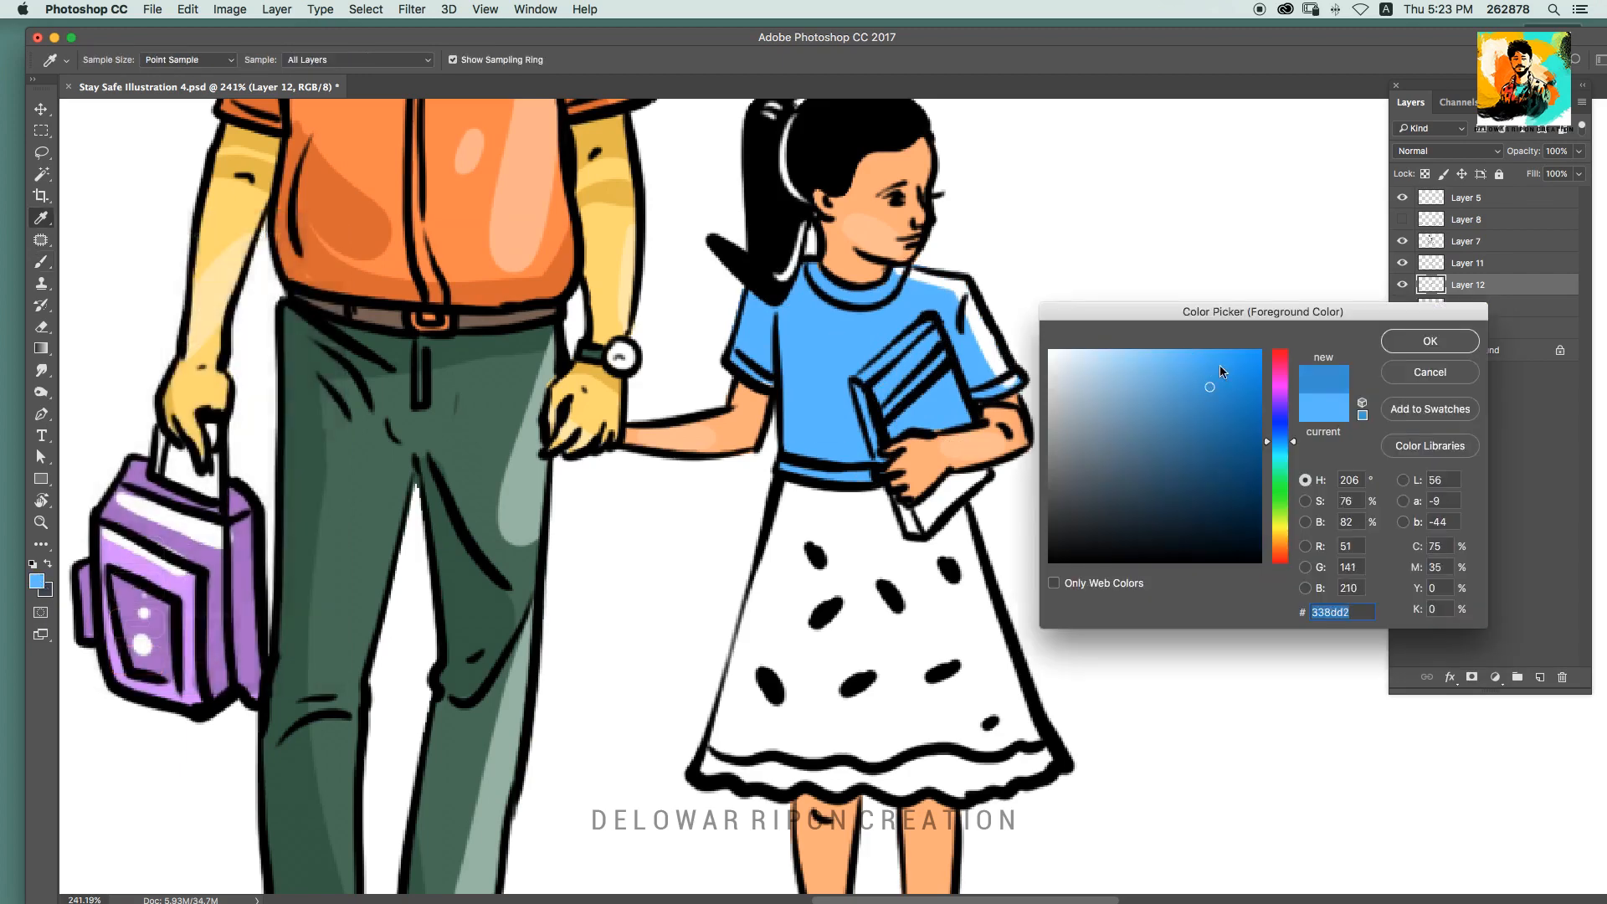
left_click(1430, 341)
left_click(1431, 284, "super")
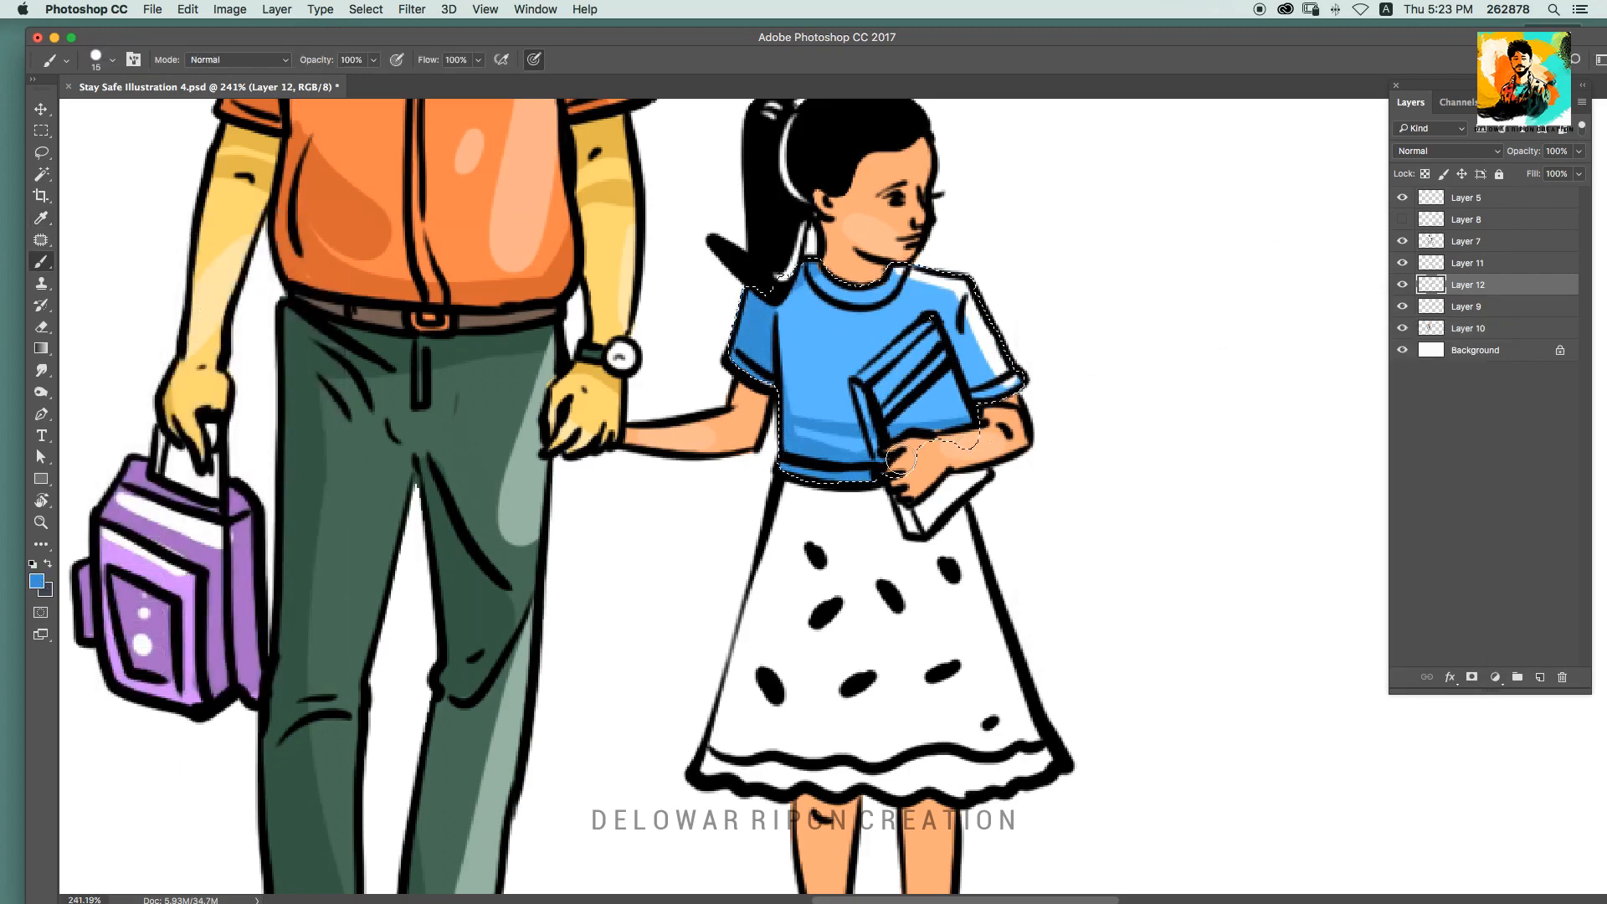
Step: Select the girl's skirt and its wavy hem on Layer 7 with the Magic Wand
left_click(1476, 240)
key("w")
left_click(862, 548)
left_click(862, 778)
key("b")
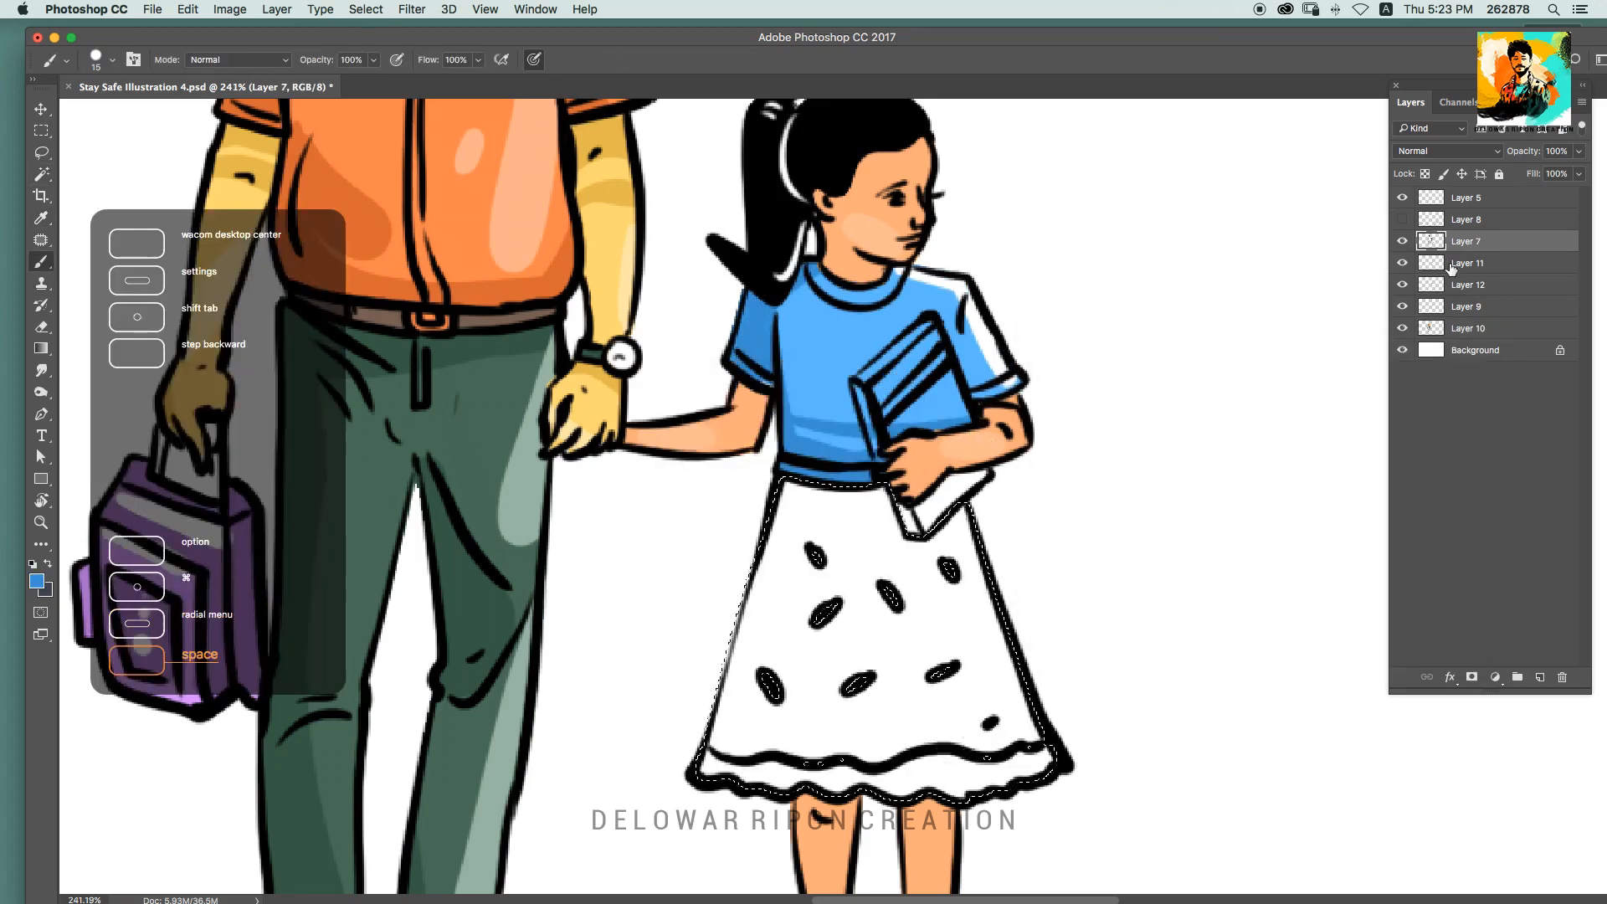
Step: Activate Layer 12 and fill the skirt selection with a dark blue
left_click(1430, 286)
left_click(37, 581)
left_click(1280, 393)
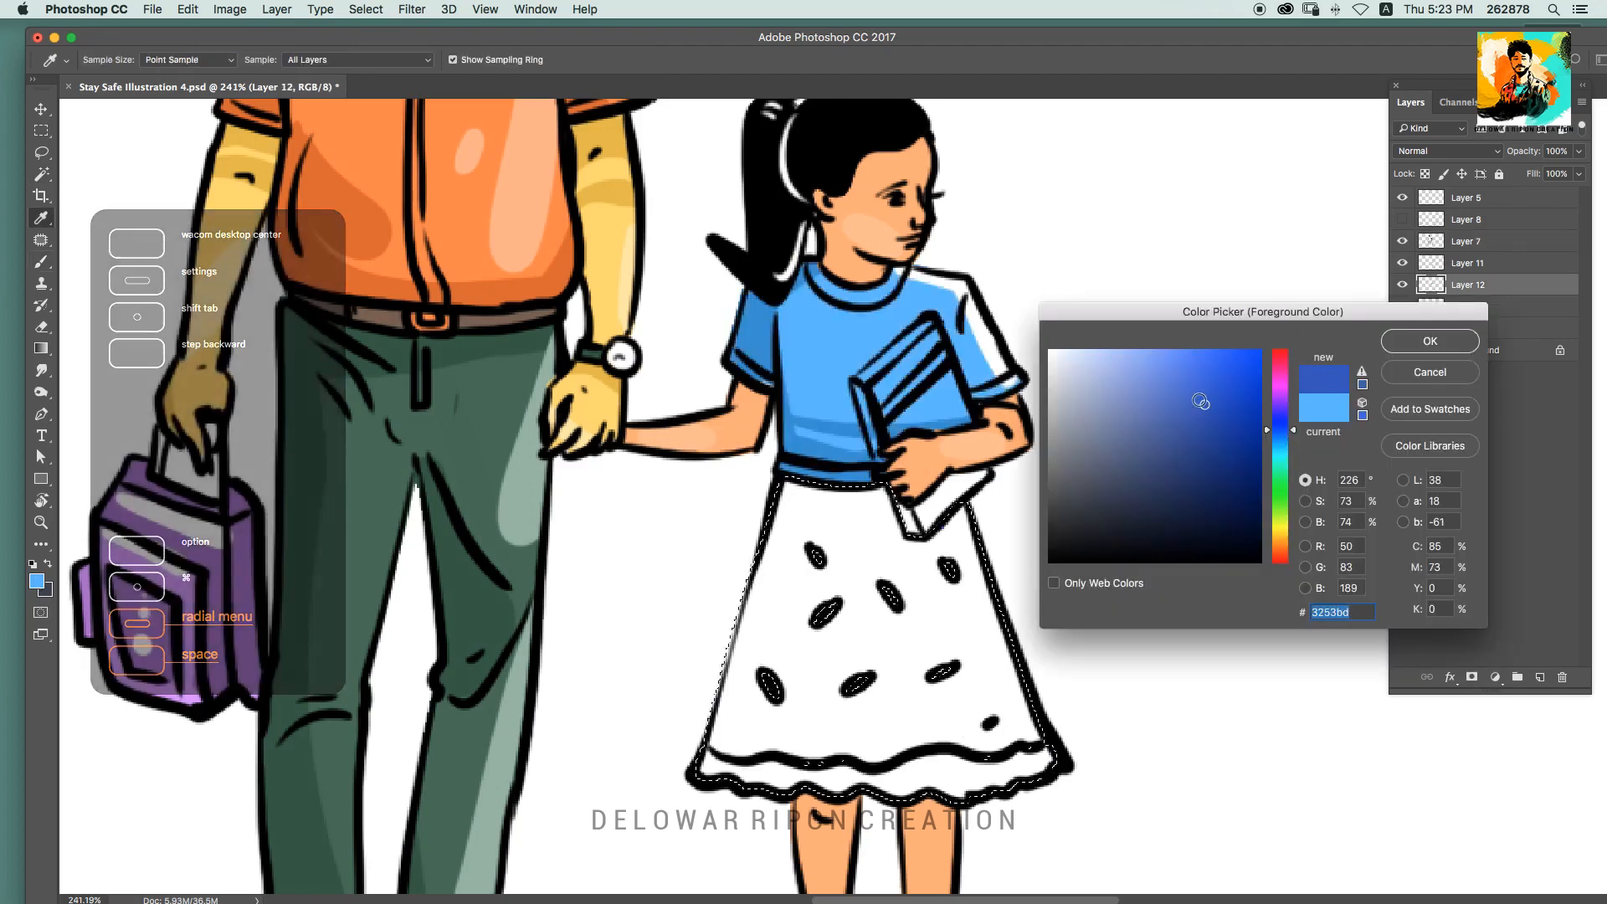
left_click(1428, 337)
key("alt+BackSpace")
Step: Brush light blue vertical stripes down the skirt from waist to hem
left_click_drag(855, 494, 850, 788)
left_click_drag(883, 492, 911, 789)
left_click_drag(919, 536, 976, 791)
left_click_drag(957, 513, 1041, 765)
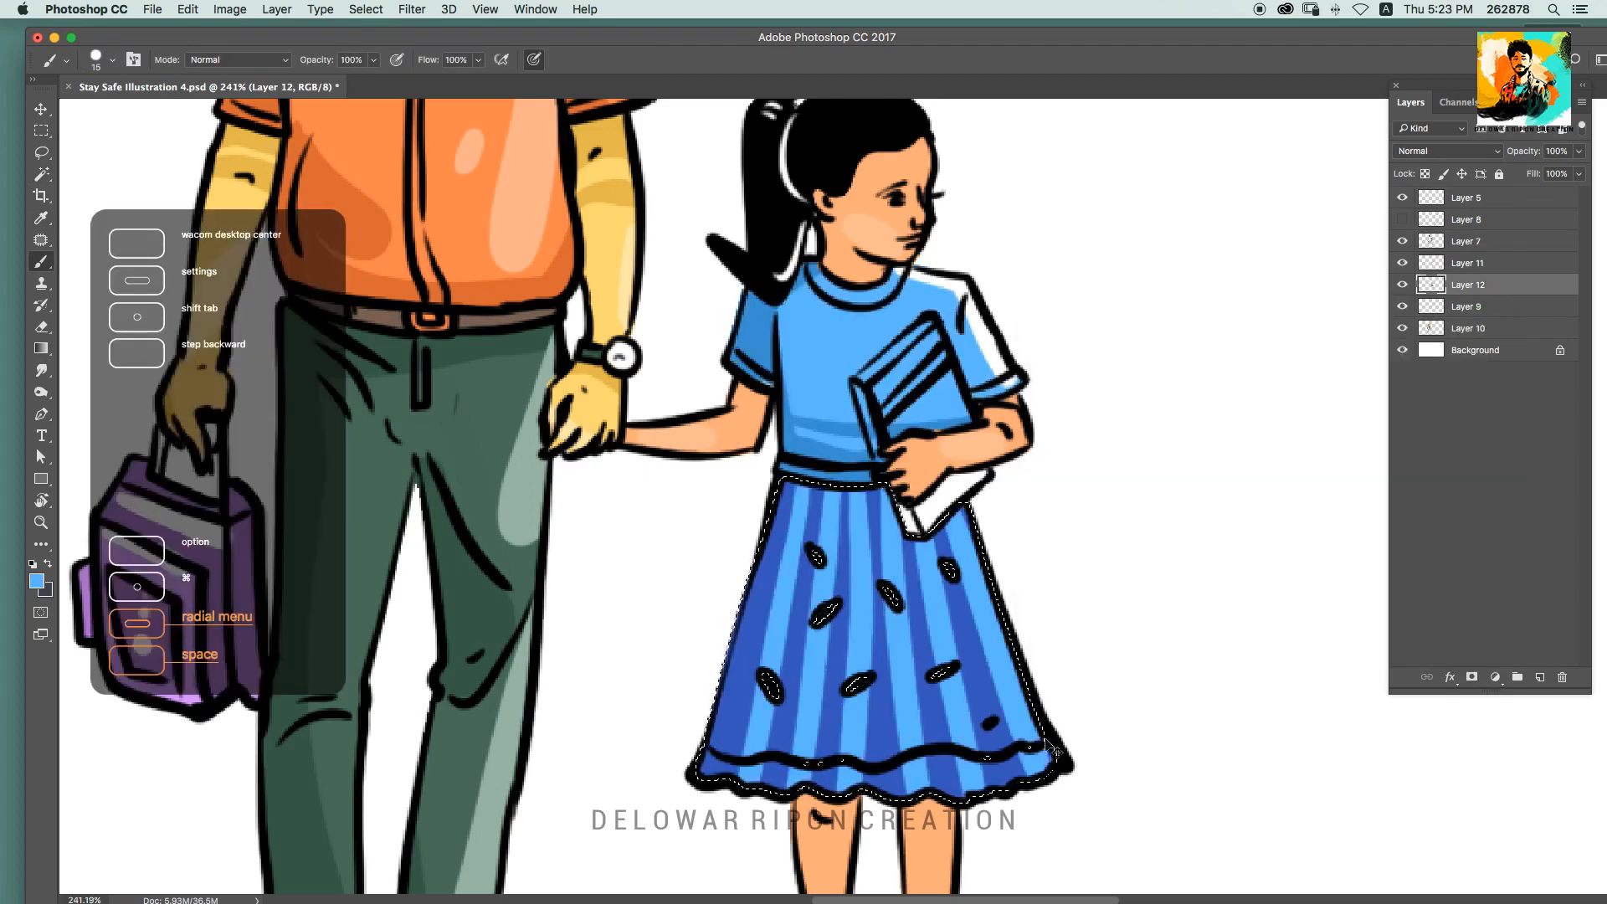
Step: Paint the skirt's wavy hem white and save the file
mouse_move(760, 772)
left_mouse_down()
mouse_move(955, 778)
mouse_move(1040, 760)
left_mouse_up()
left_click_drag(1018, 737, 929, 736)
key("super+s")
left_click_drag(1008, 795, 1079, 795)
Step: Load Layer 11 as a selection and shade the girl's skin, including both legs, with a darker orange
left_click(1467, 263)
left_click(1433, 263, "super")
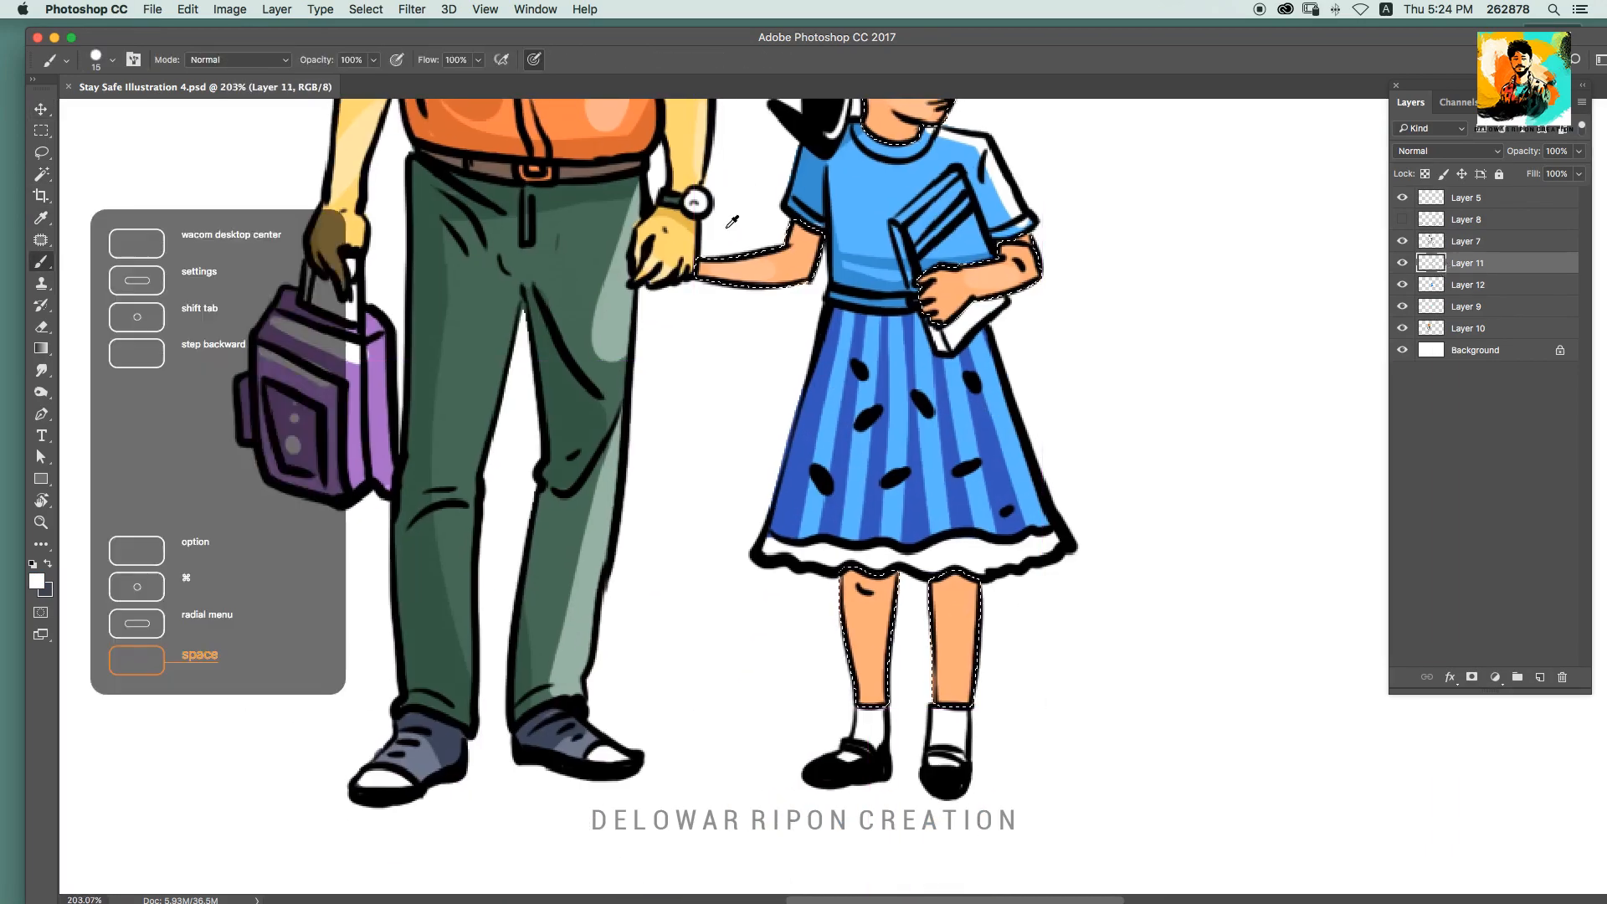
left_click(797, 264, "alt")
left_click(37, 581)
left_click(1191, 361)
left_click(1427, 342)
left_click_drag(839, 584, 900, 588)
left_click_drag(927, 584, 986, 585)
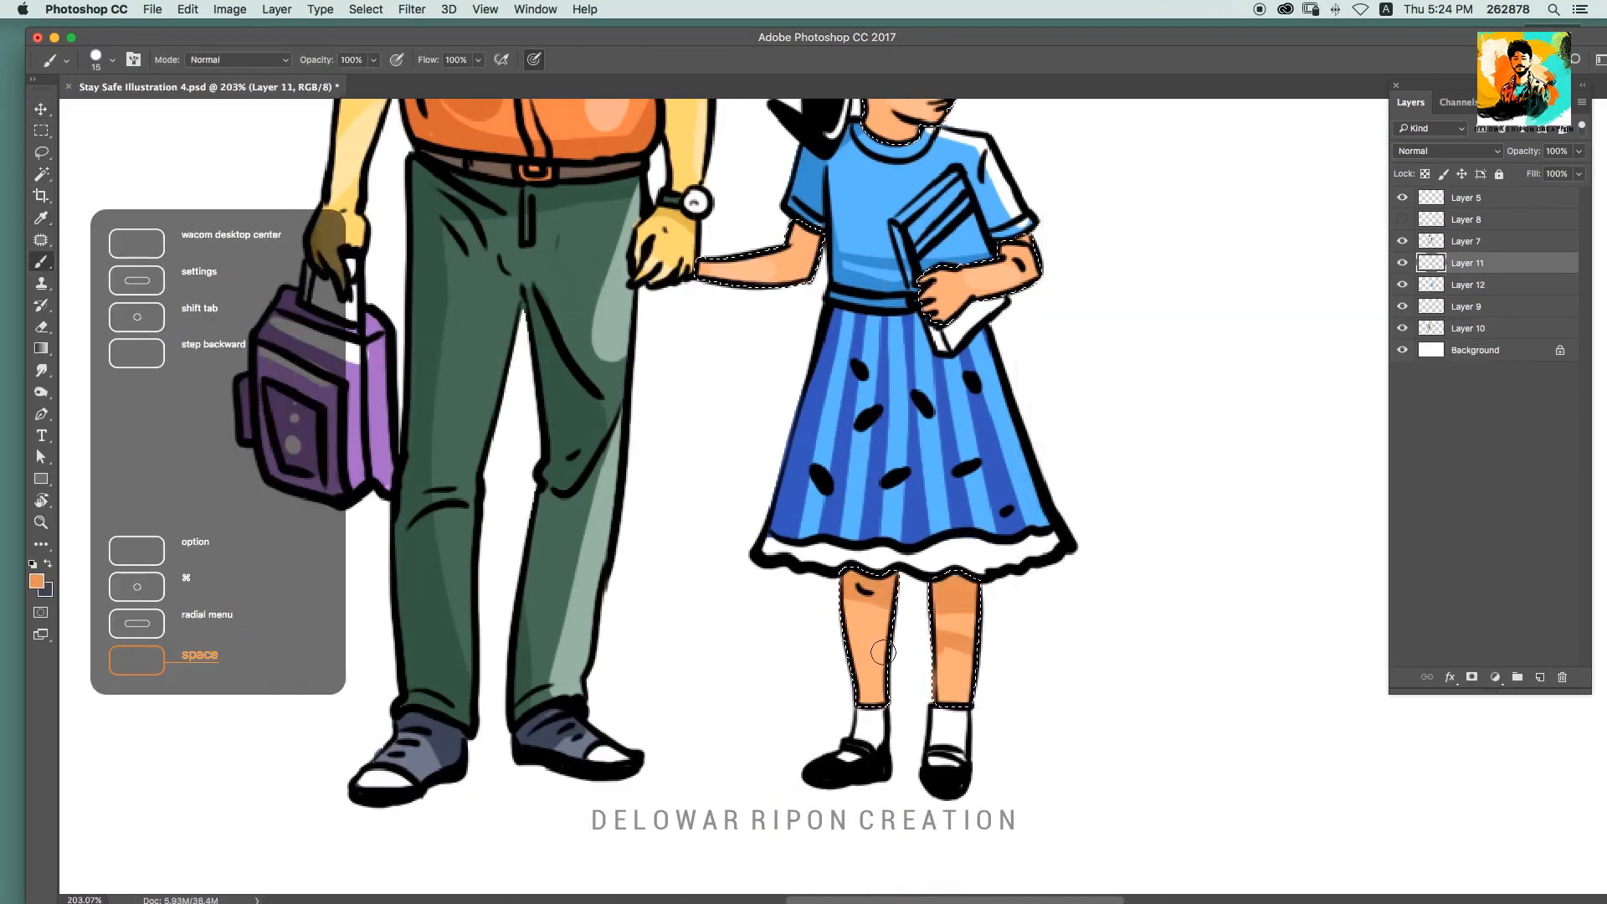
left_click_drag(953, 470, 962, 690)
left_click_drag(785, 446, 831, 458)
mouse_move(872, 330)
left_mouse_down()
mouse_move(896, 345)
mouse_move(845, 335)
left_mouse_up()
key("v")
Step: Select the girl's socks and shoe openings on Layer 7 with the Magic Wand and expand the selection
left_click_drag(911, 706, 1038, 706)
left_click(1466, 241)
key("w")
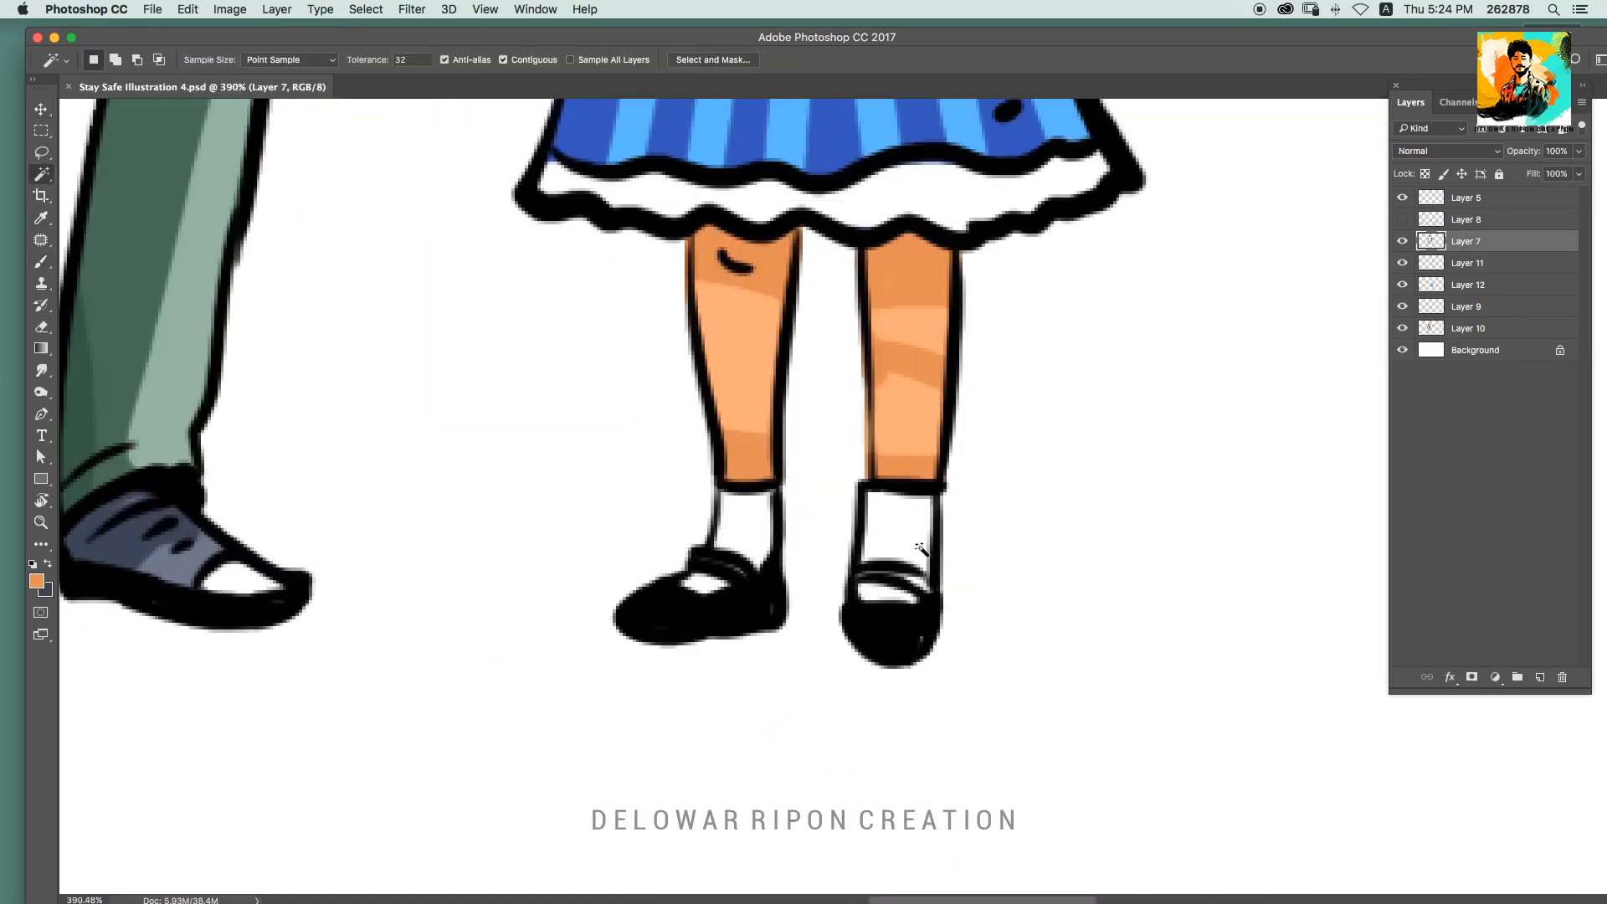
left_click(892, 601, "shift")
left_click(366, 9)
left_click(889, 398)
Step: Paint the selected sock areas white on Layer 12
key("b")
key("d")
left_click(1401, 284)
left_click(1402, 285)
left_click(1436, 283)
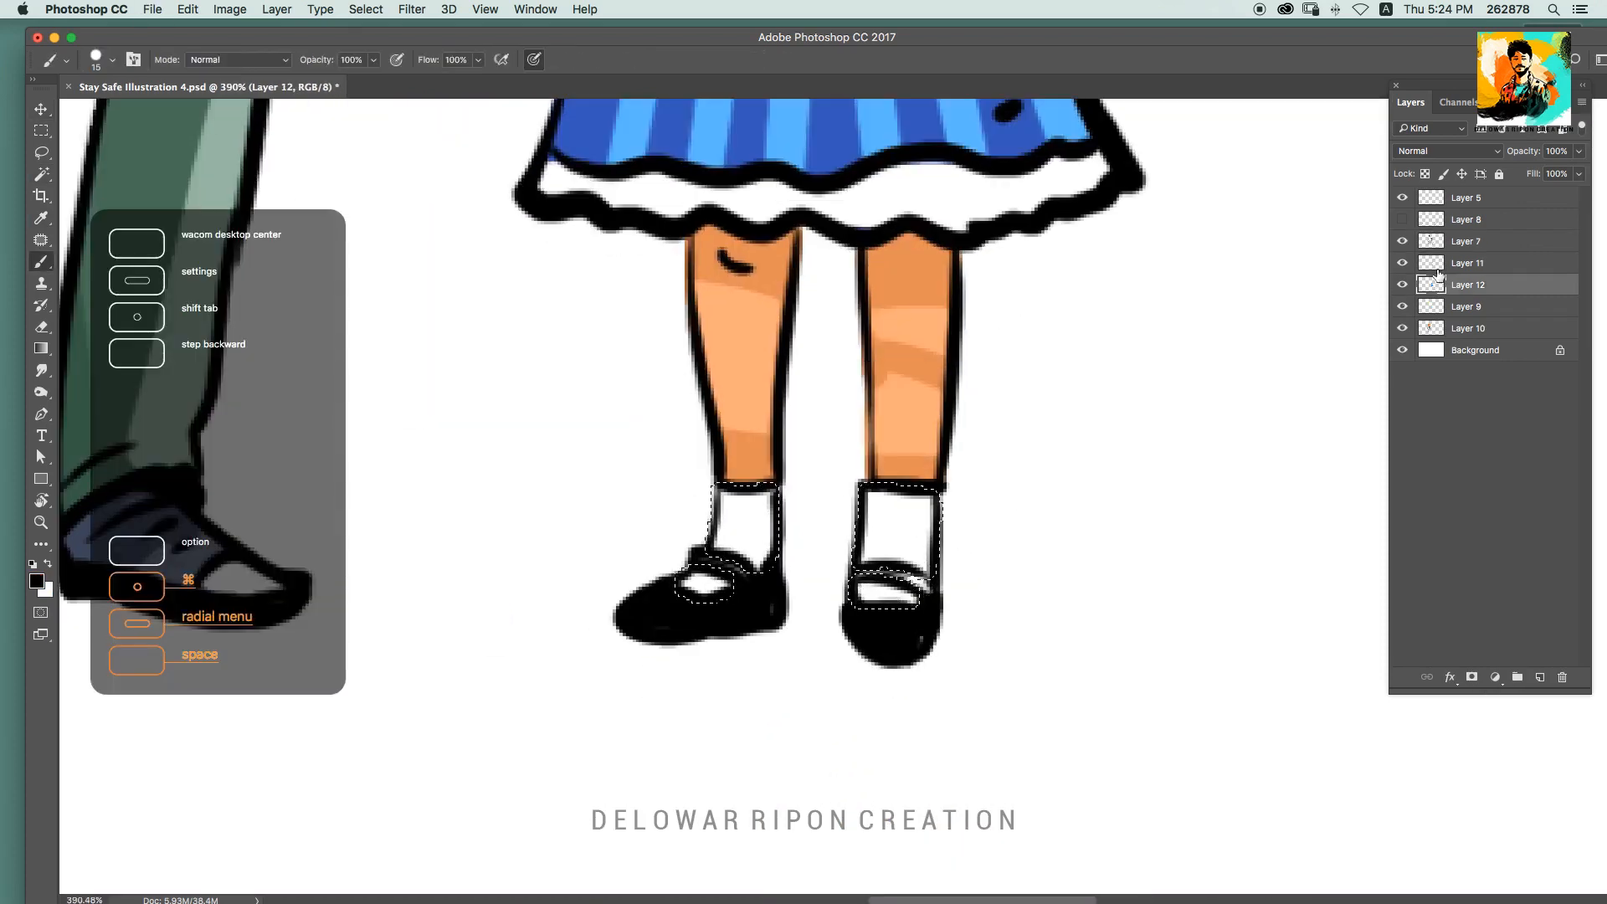
left_click_drag(765, 578, 710, 599)
left_click_drag(899, 439, 848, 452)
key("v")
Step: Group the layers from Layer 10 up to Layer 7
left_click(1466, 328)
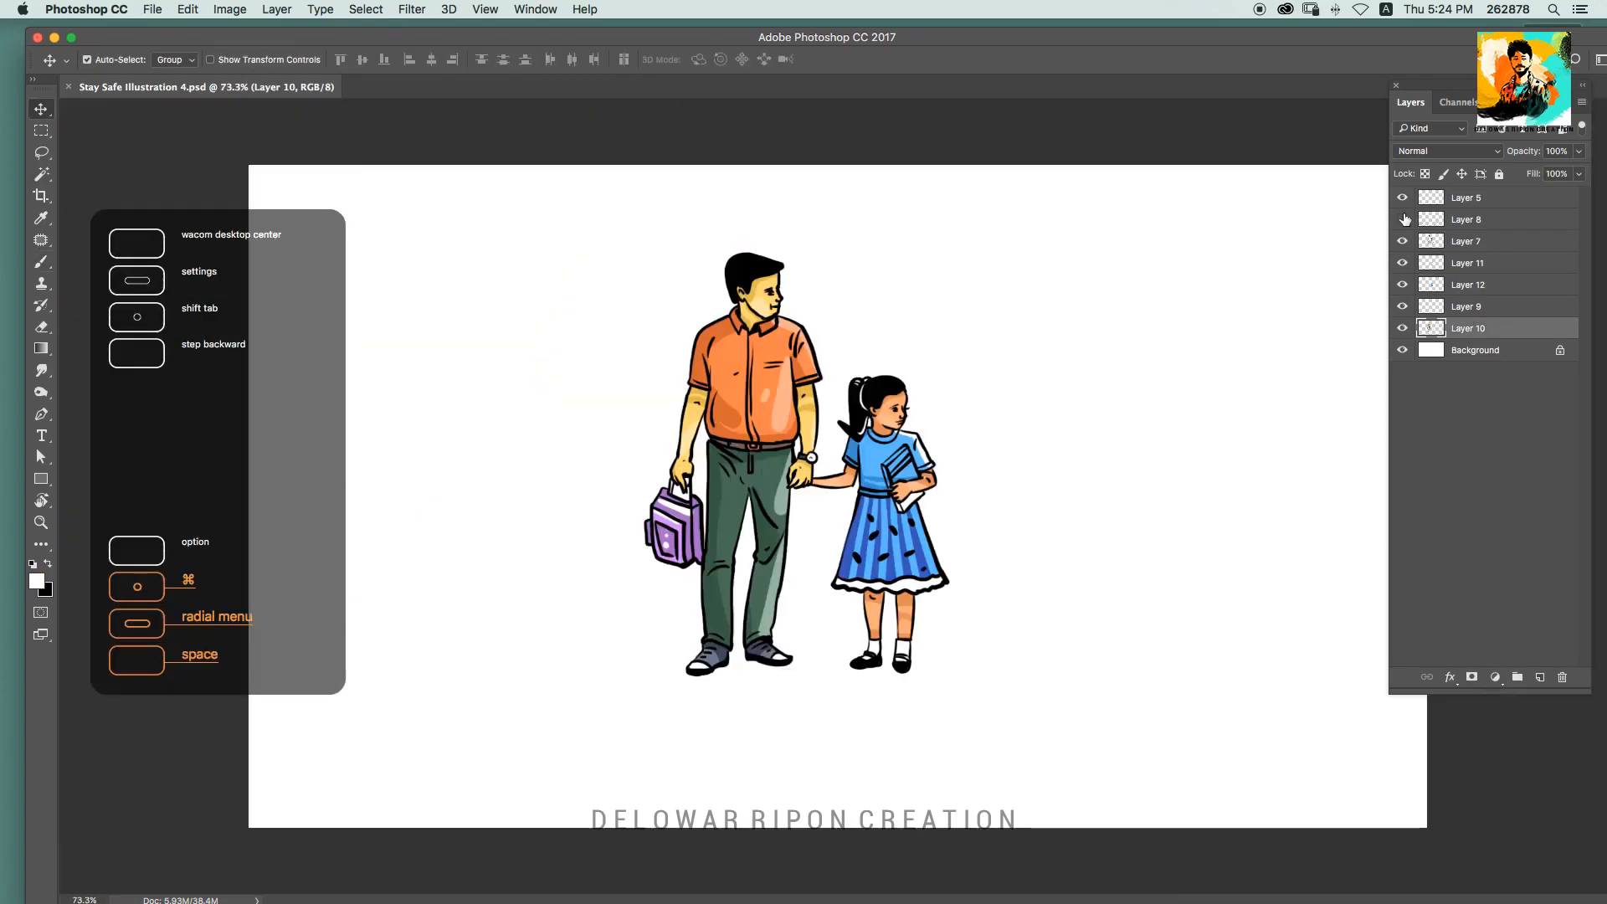
left_click(1402, 219)
left_click(1402, 219)
left_click(1458, 247, "shift")
key("super+g")
left_click_drag(1146, 373, 1113, 374)
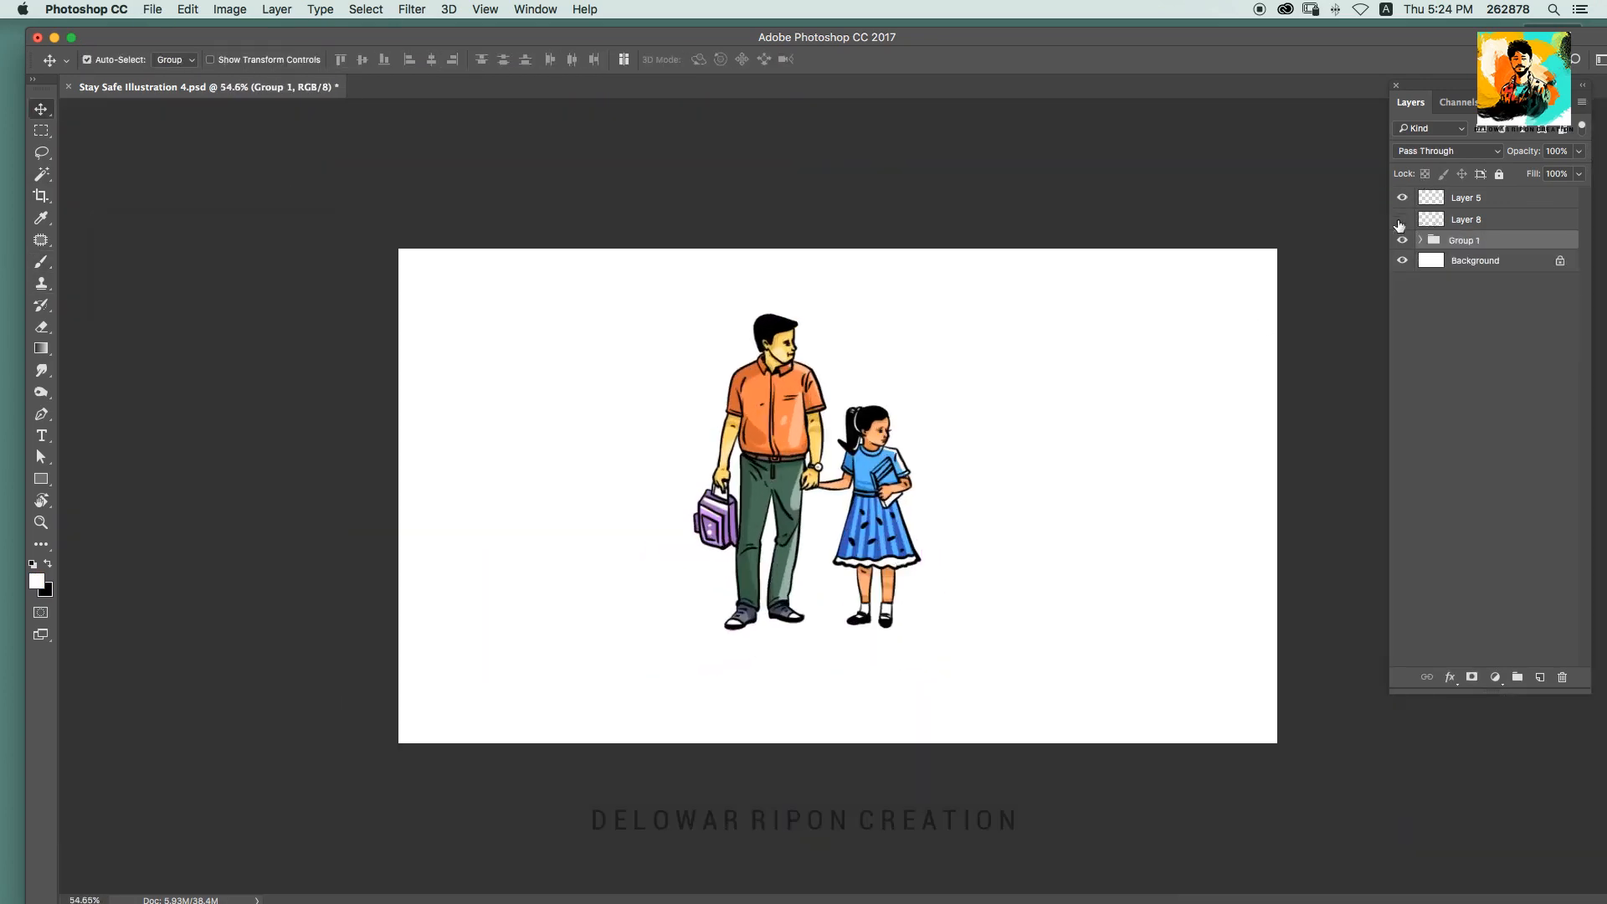
Step: Toggle the visibility of Layer 8 to check it against the coloured figures
left_click(1401, 219)
left_click_drag(925, 533, 971, 533)
left_click_drag(971, 533, 925, 533)
key("w")
key("p")
left_click(1401, 219)
left_click(1402, 220)
left_click(1402, 219)
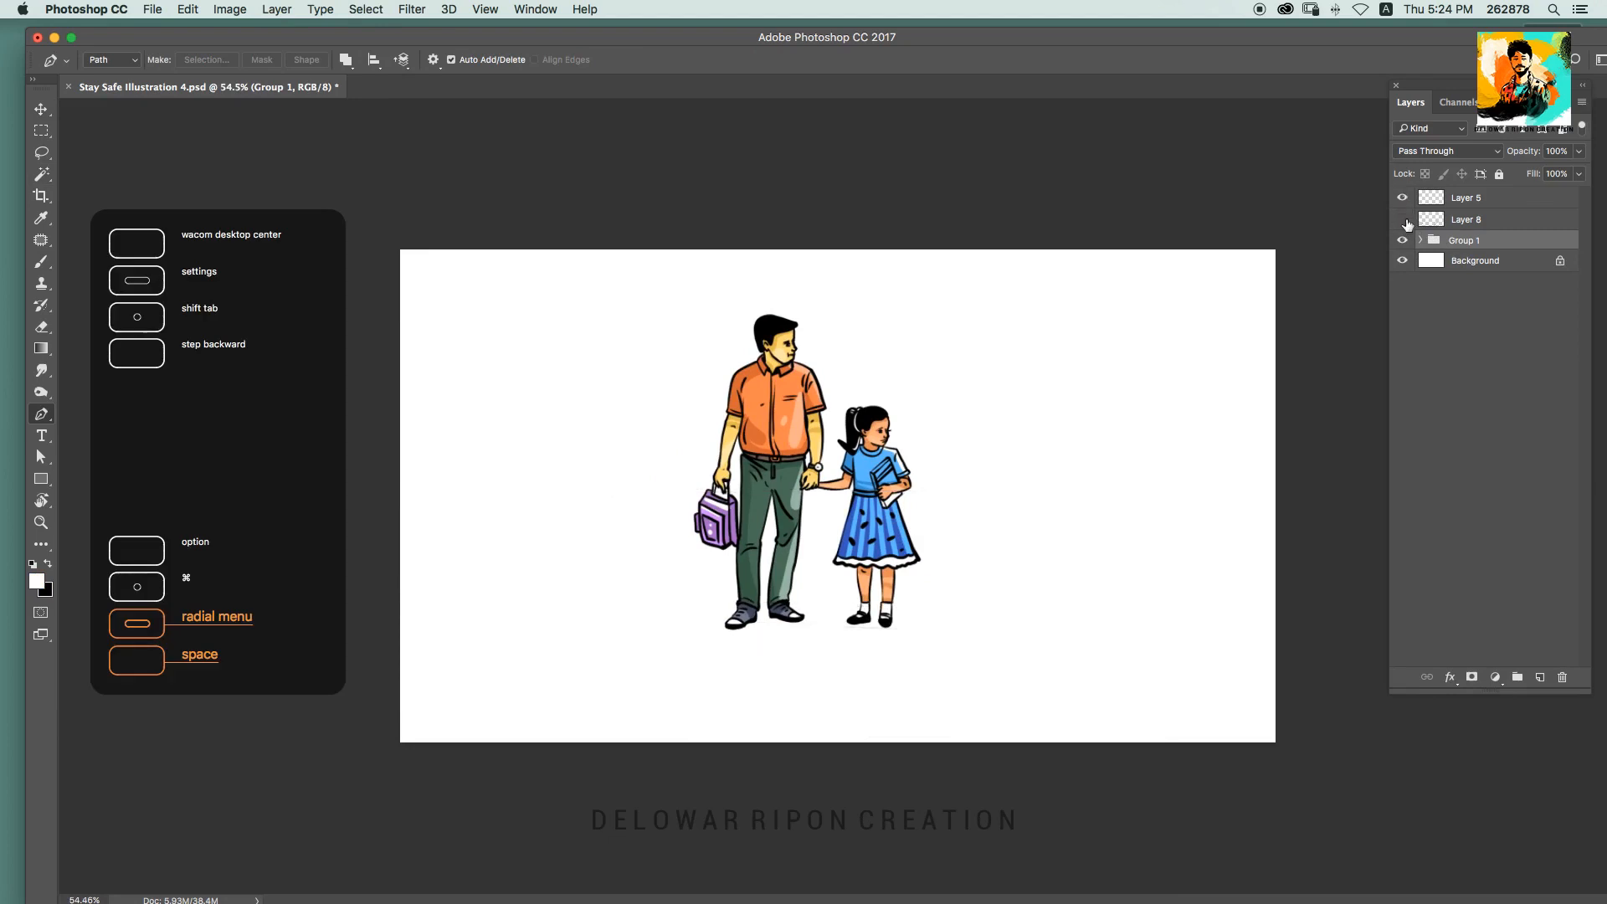
Step: Create a new layer above Background and draw a closed Pen path around the lower canvas, starting at the figures' feet
left_click(1435, 261)
key("super+shift+n")
key("Return")
left_click(333, 605)
left_click(1296, 605, "shift")
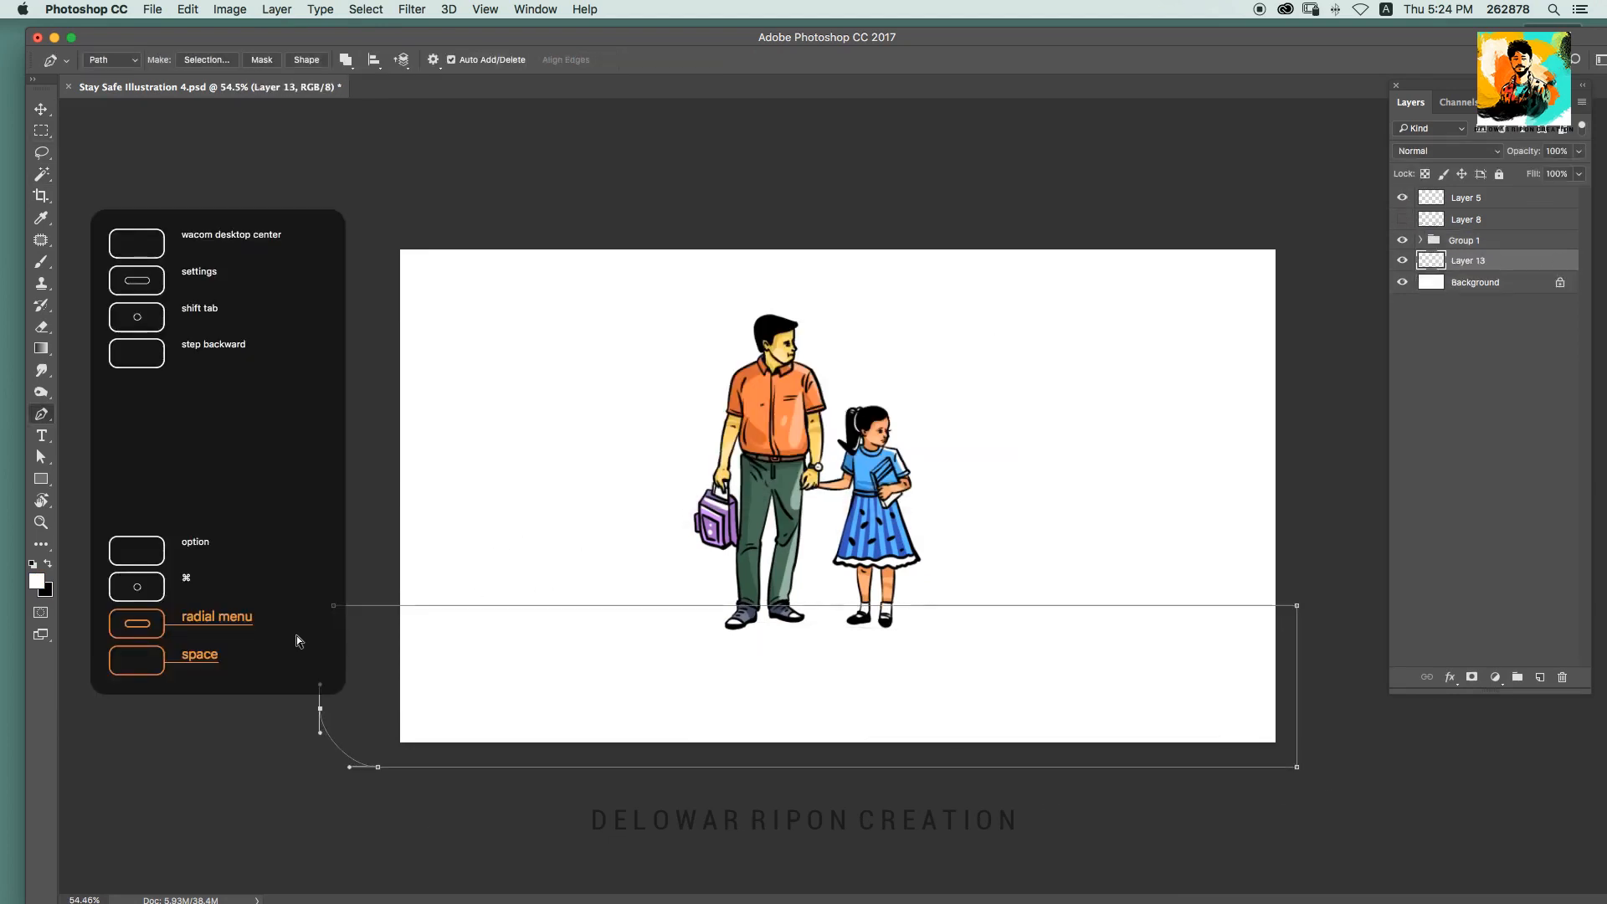
Step: Convert the path to a selection, fill it with medium grey as the road, and deselect
key("super+Return")
left_click(41, 578)
key("Return")
key("alt+BackSpace")
key("super+d")
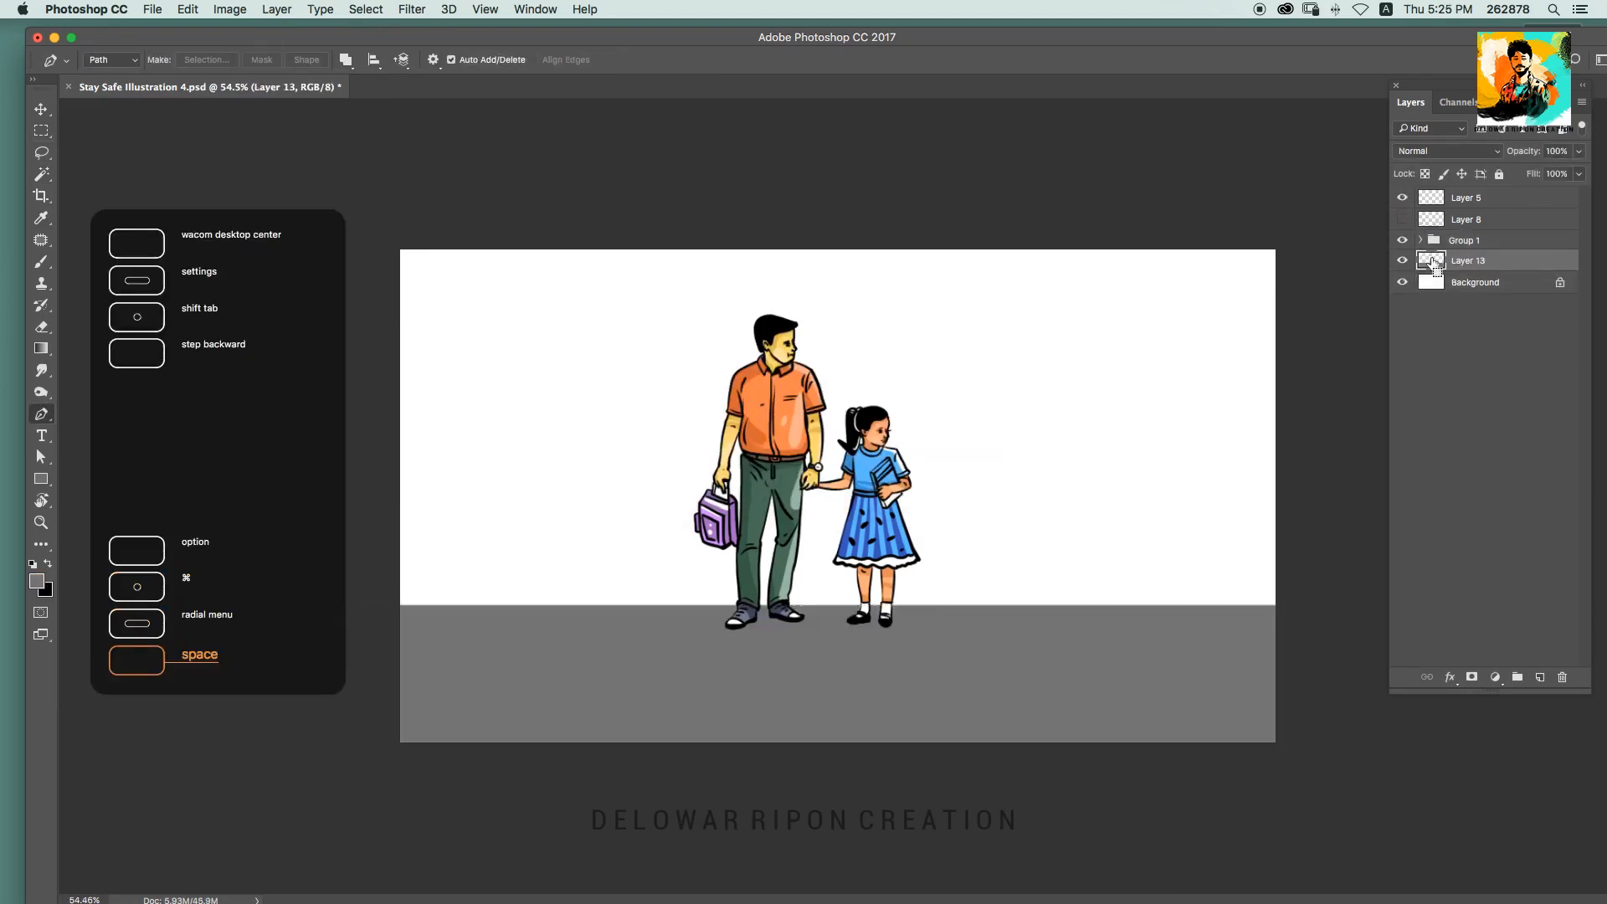
Step: Load the grey road as a selection, create a new layer above it, and set the brush colour to white
left_click(1431, 264, "super")
key("super+shift+n")
key("Return")
key("b")
key("d")
key("x")
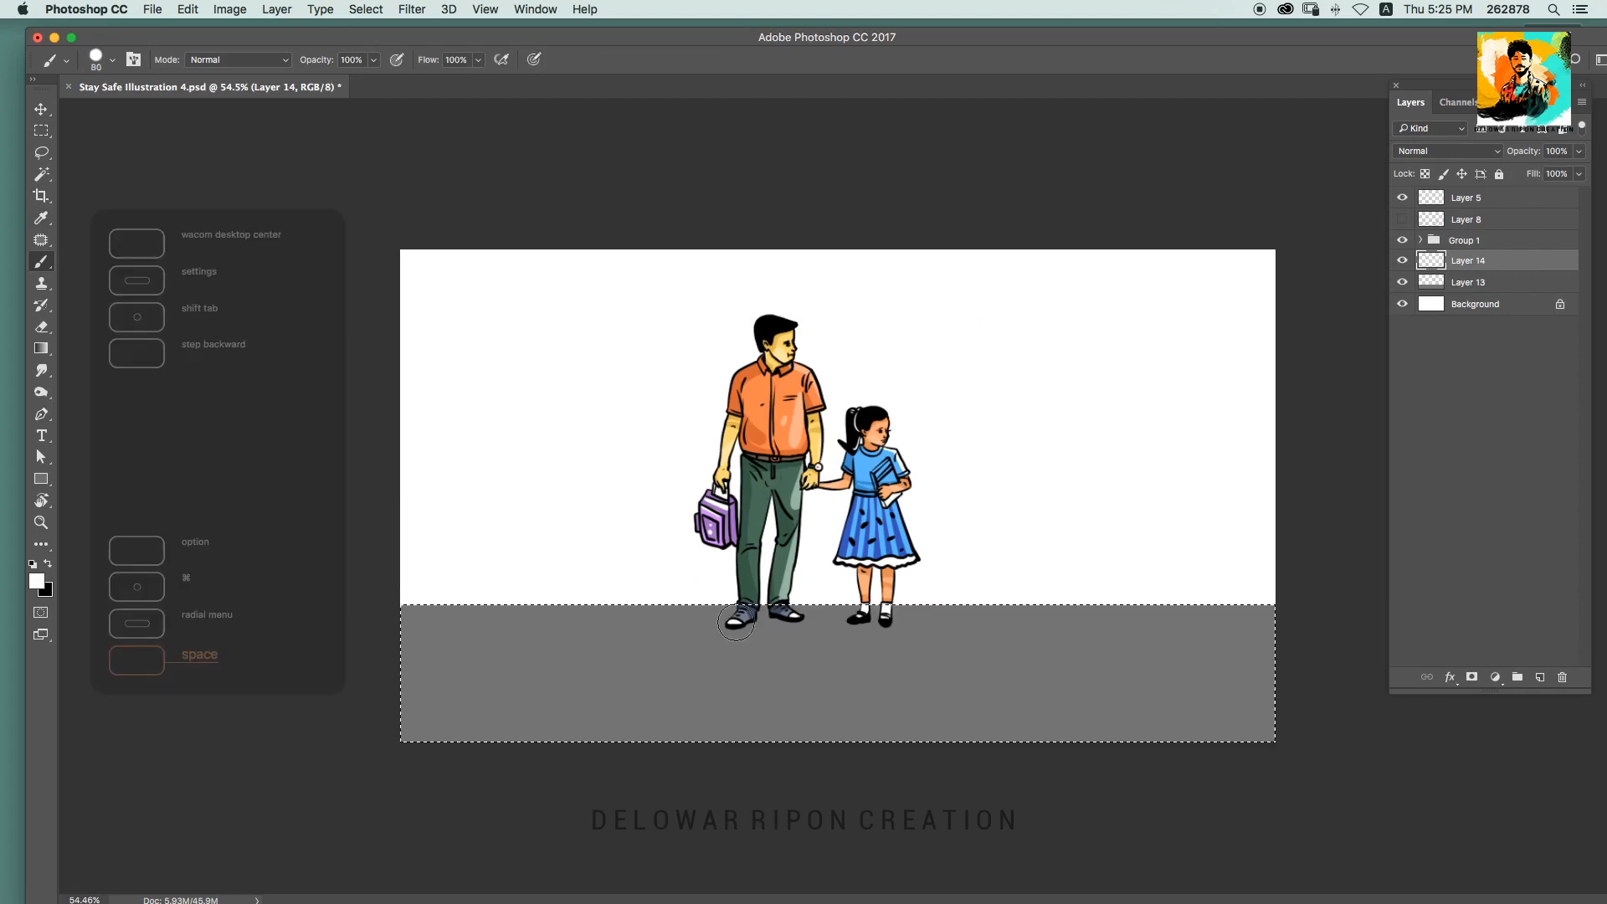
Step: Paint five horizontal white crosswalk stripes below the figures with a 40 px brush
left_click_drag(649, 635, 893, 645)
key("super+alt+z")
scroll(853, 567, "up", 3)
key("bracketleft")
key("bracketleft")
key("bracketleft")
key("bracketleft")
left_click_drag(623, 677, 937, 688)
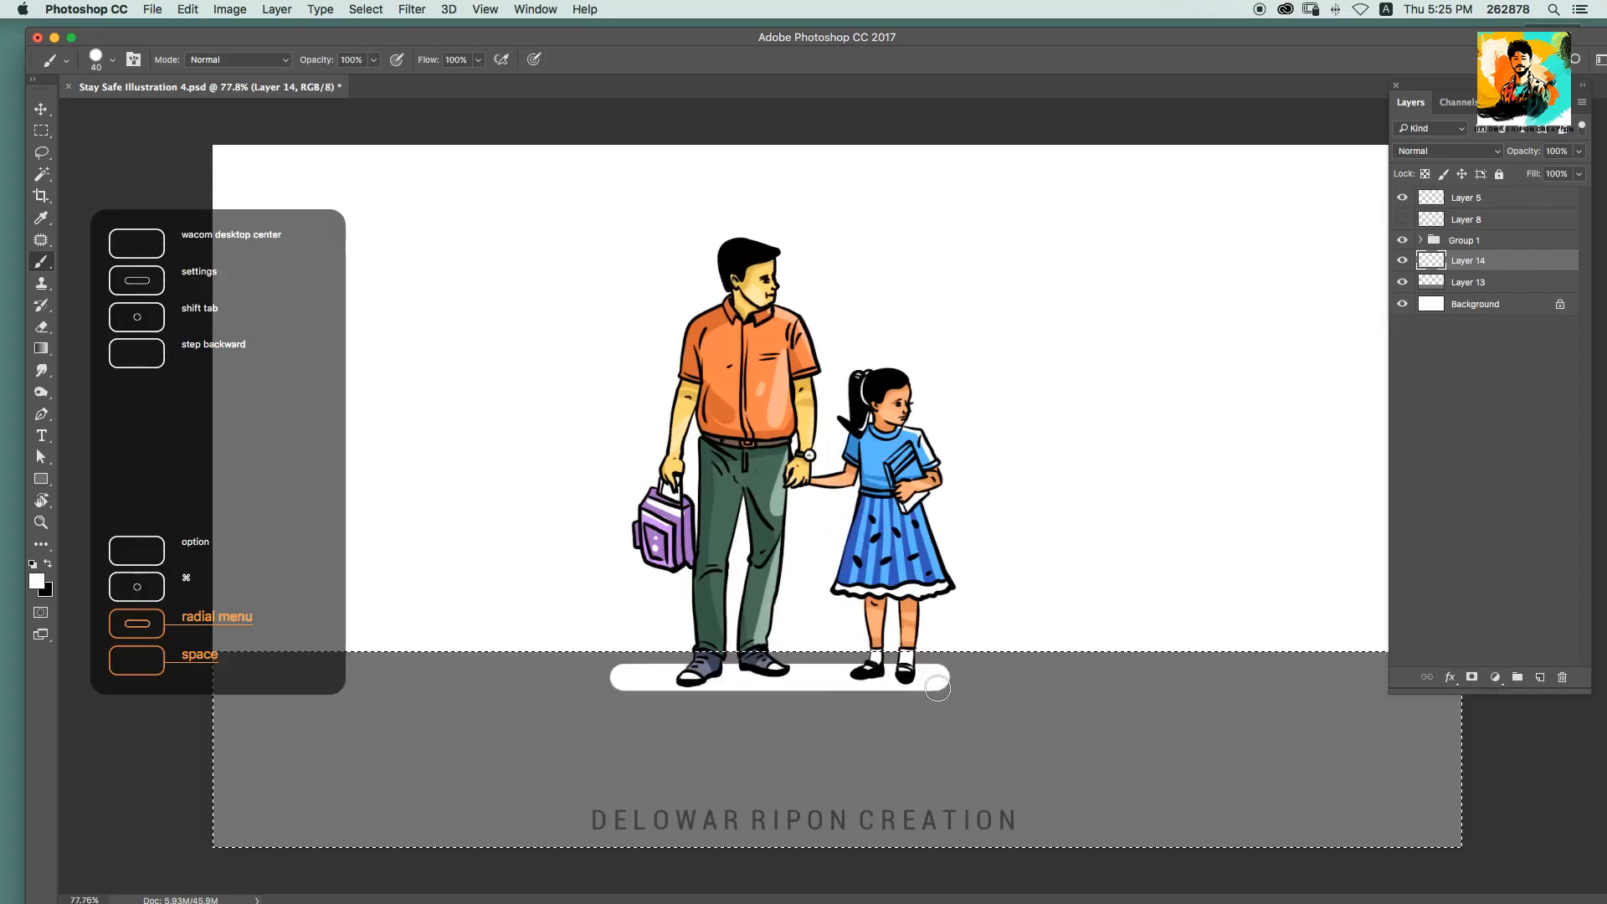
left_click_drag(604, 720, 917, 718)
left_click_drag(589, 768, 906, 767)
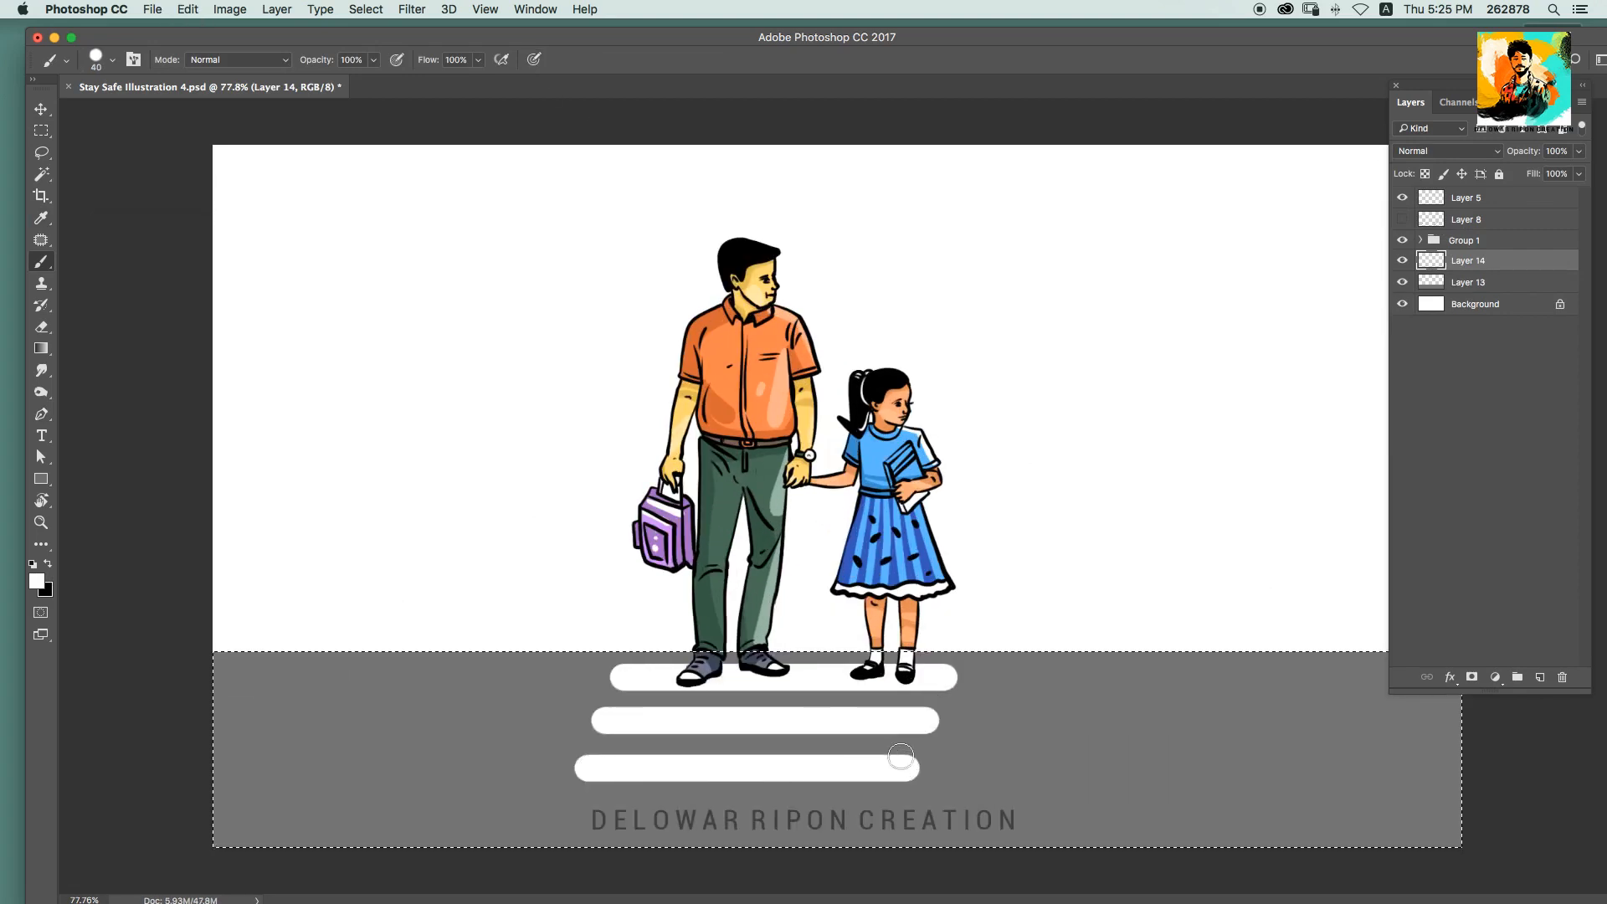
left_click_drag(567, 818, 908, 819)
left_click_drag(556, 862, 909, 862)
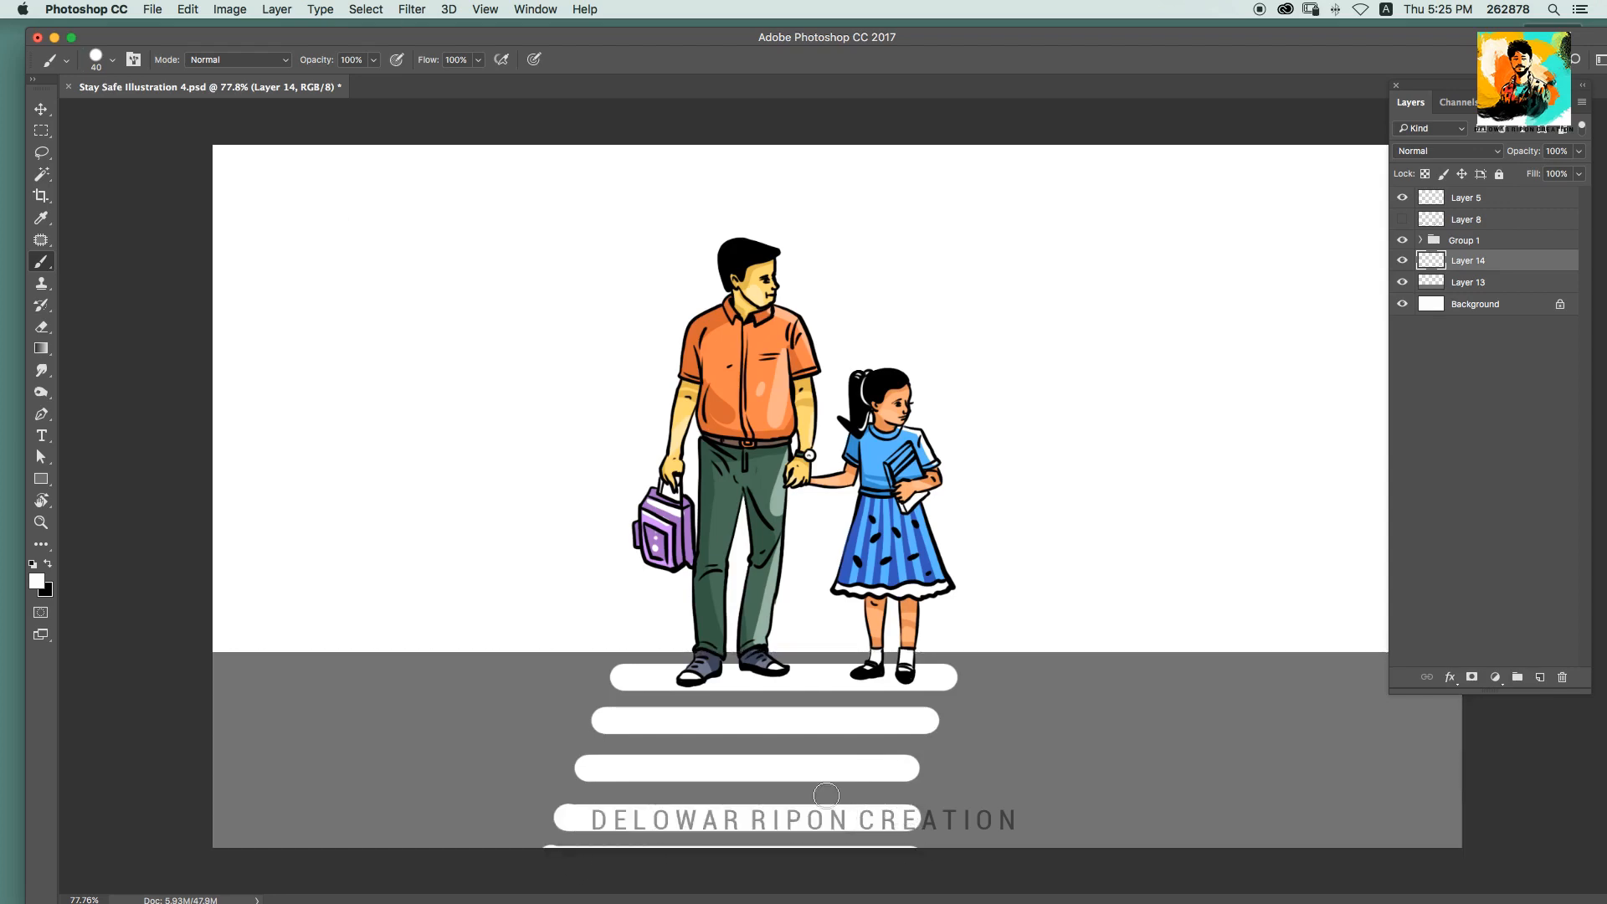
Step: Distort the crosswalk stripes into perspective so they slant and widen towards the lower canvas edge
key("e")
key("super+t")
left_click_drag(543, 847, 285, 854)
left_click_drag(958, 662, 1005, 667)
key("Return")
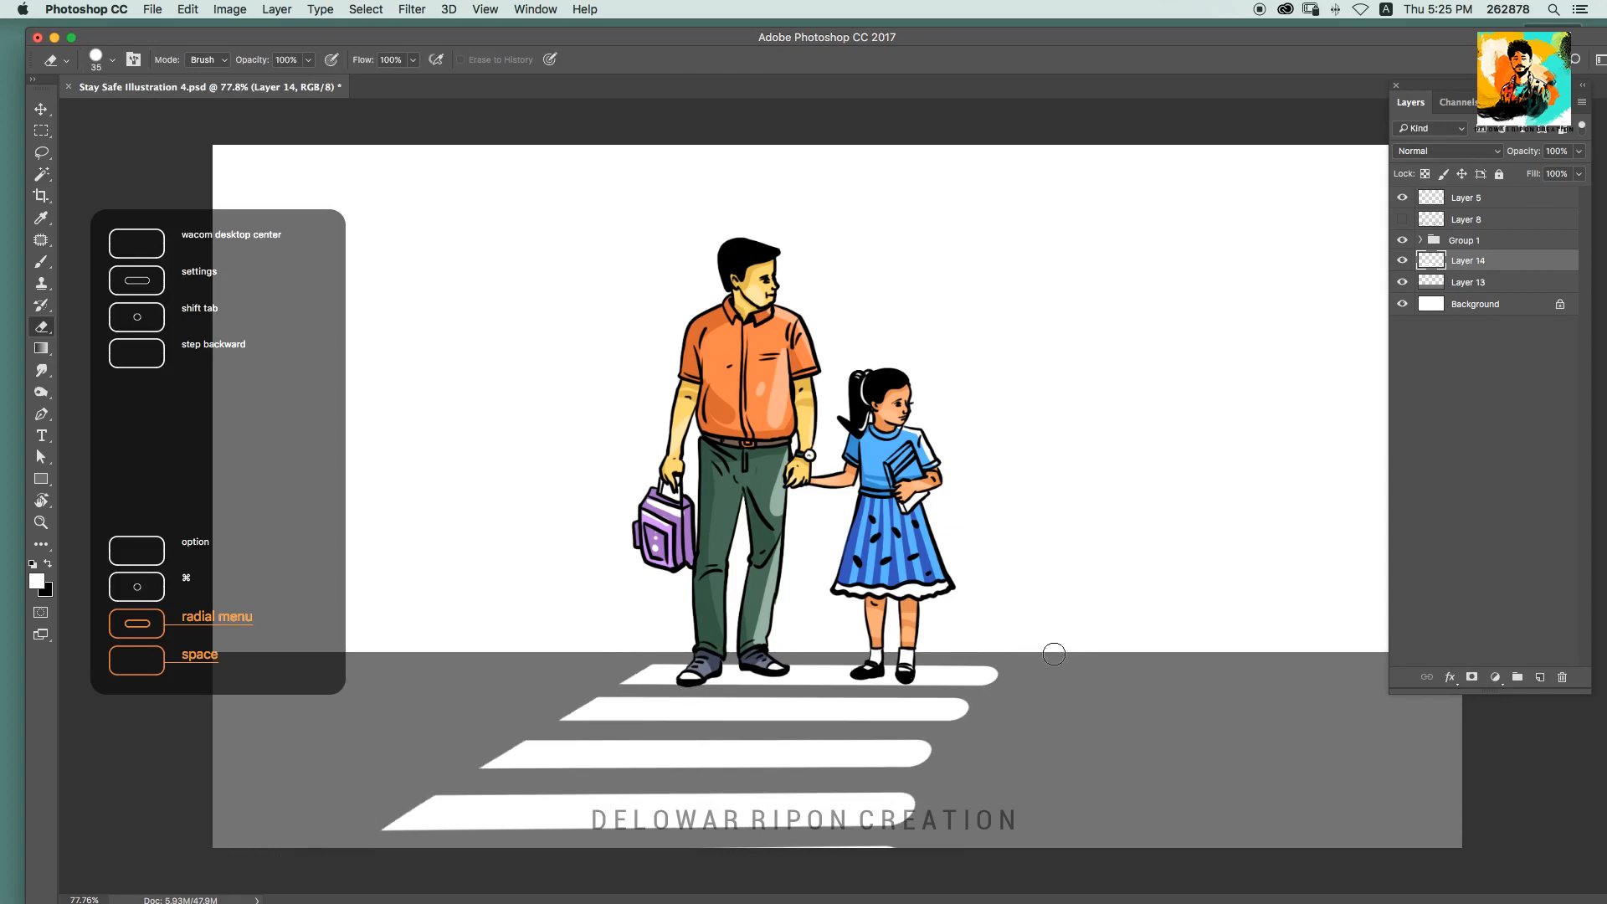
Step: Erase the stripes' rounded ends along a diagonal, adjust the stripes' transform, erase the partial stripe at the canvas edge, and save
left_click(1007, 663)
left_click(828, 855, "shift")
key("super+t")
left_click_drag(1162, 642, 1164, 653)
key("Return")
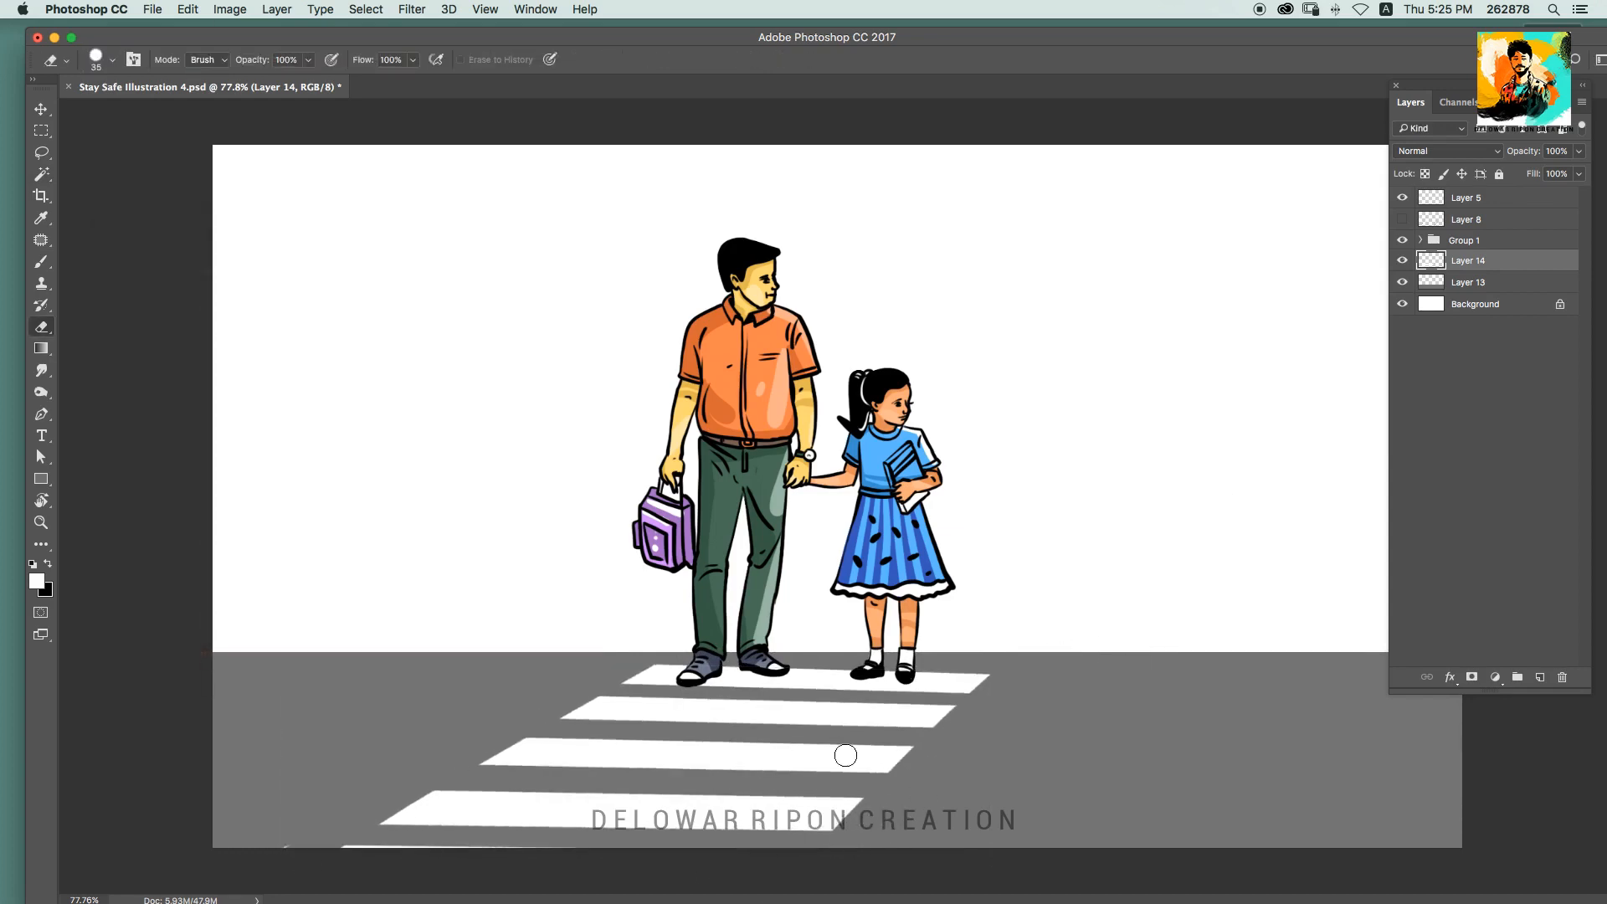
left_click_drag(416, 846, 580, 852)
key("super+s")
key("v")
left_click_drag(1080, 585, 1004, 585)
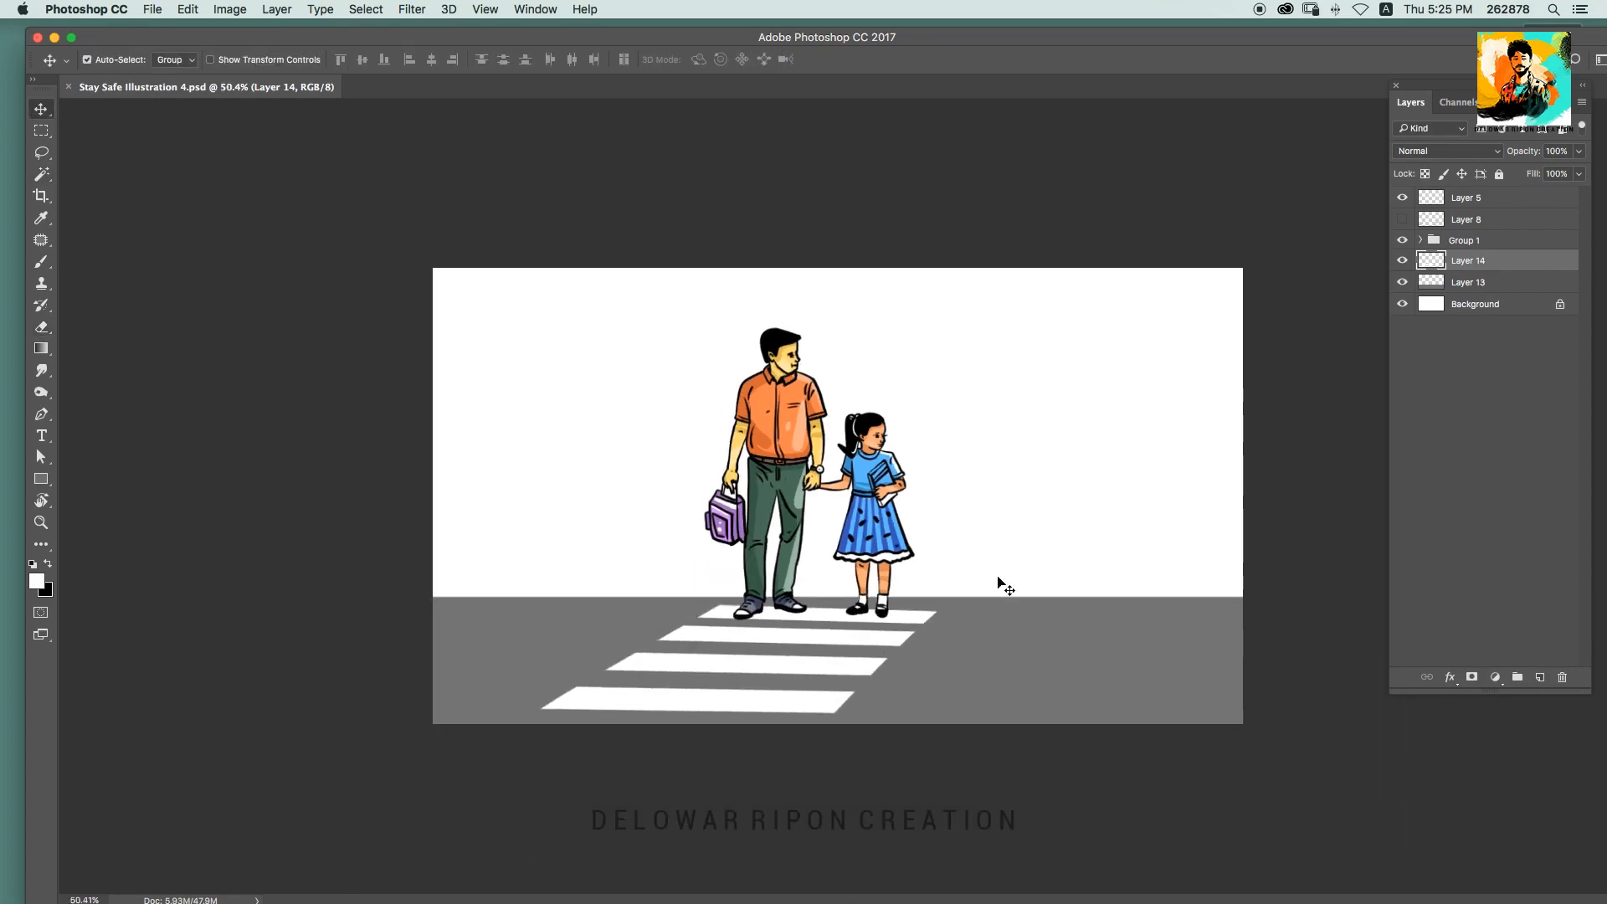
Step: Refine the perspective of the crosswalk stripes with Free Transform and save the file
key("super+t")
left_click_drag(927, 631, 996, 631)
left_click_drag(948, 577, 962, 572)
key("Return")
key("super+s")
left_click_drag(921, 512, 848, 512)
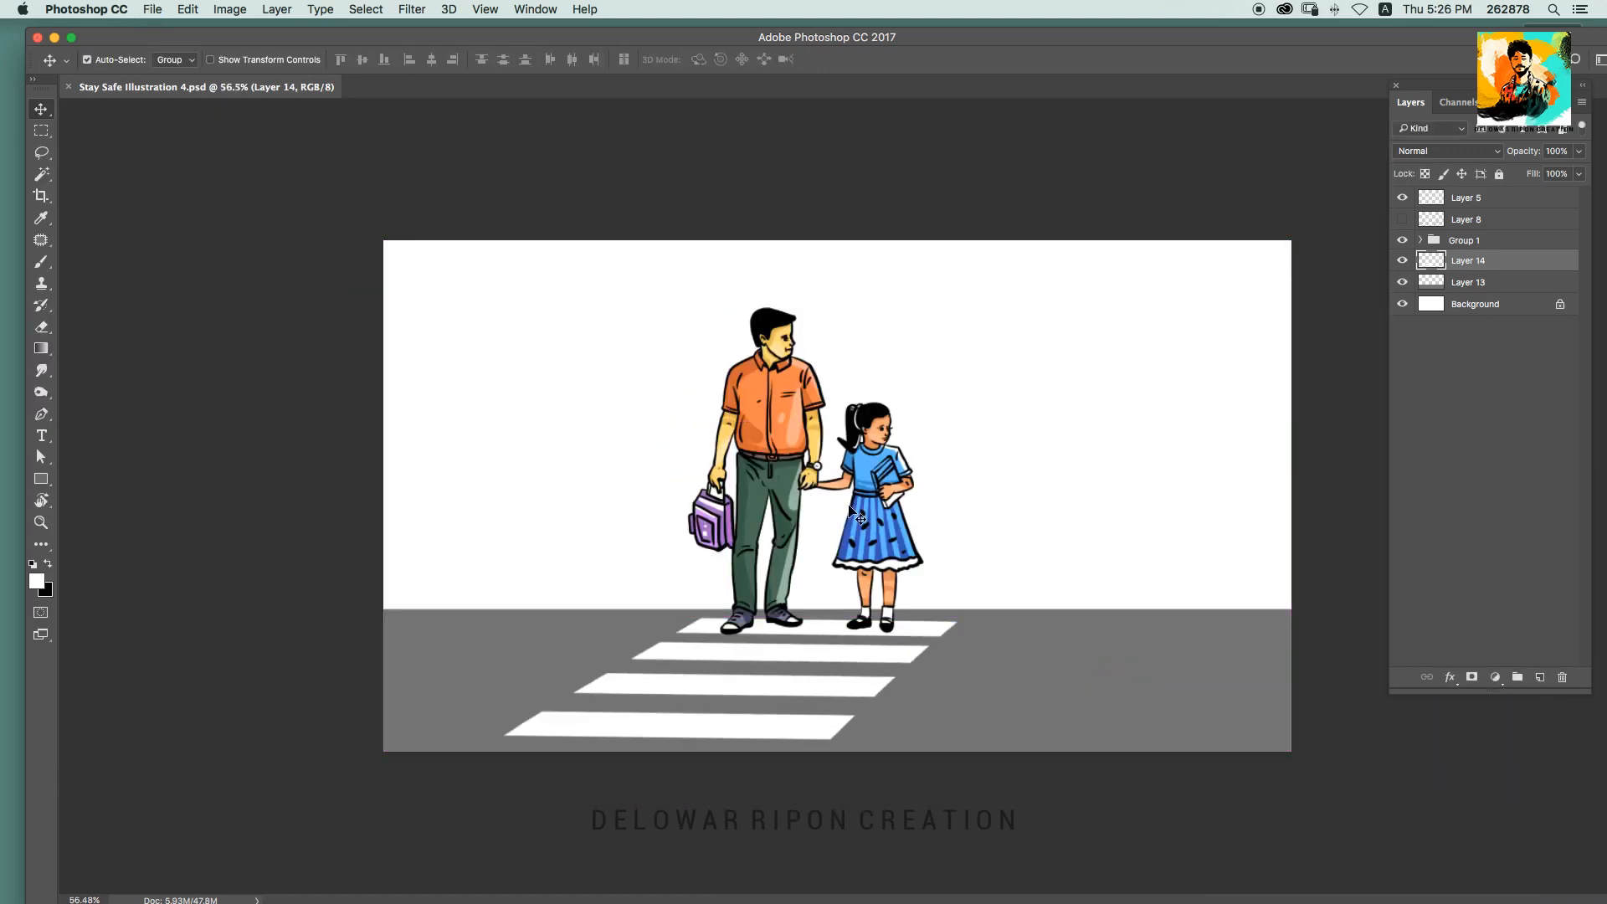
Step: Load the road on Layer 13 as a selection and paint its lower part a lighter grey with a 100 px brush
left_click_drag(850, 507, 969, 631)
left_click(1431, 282, "super")
left_click(37, 581)
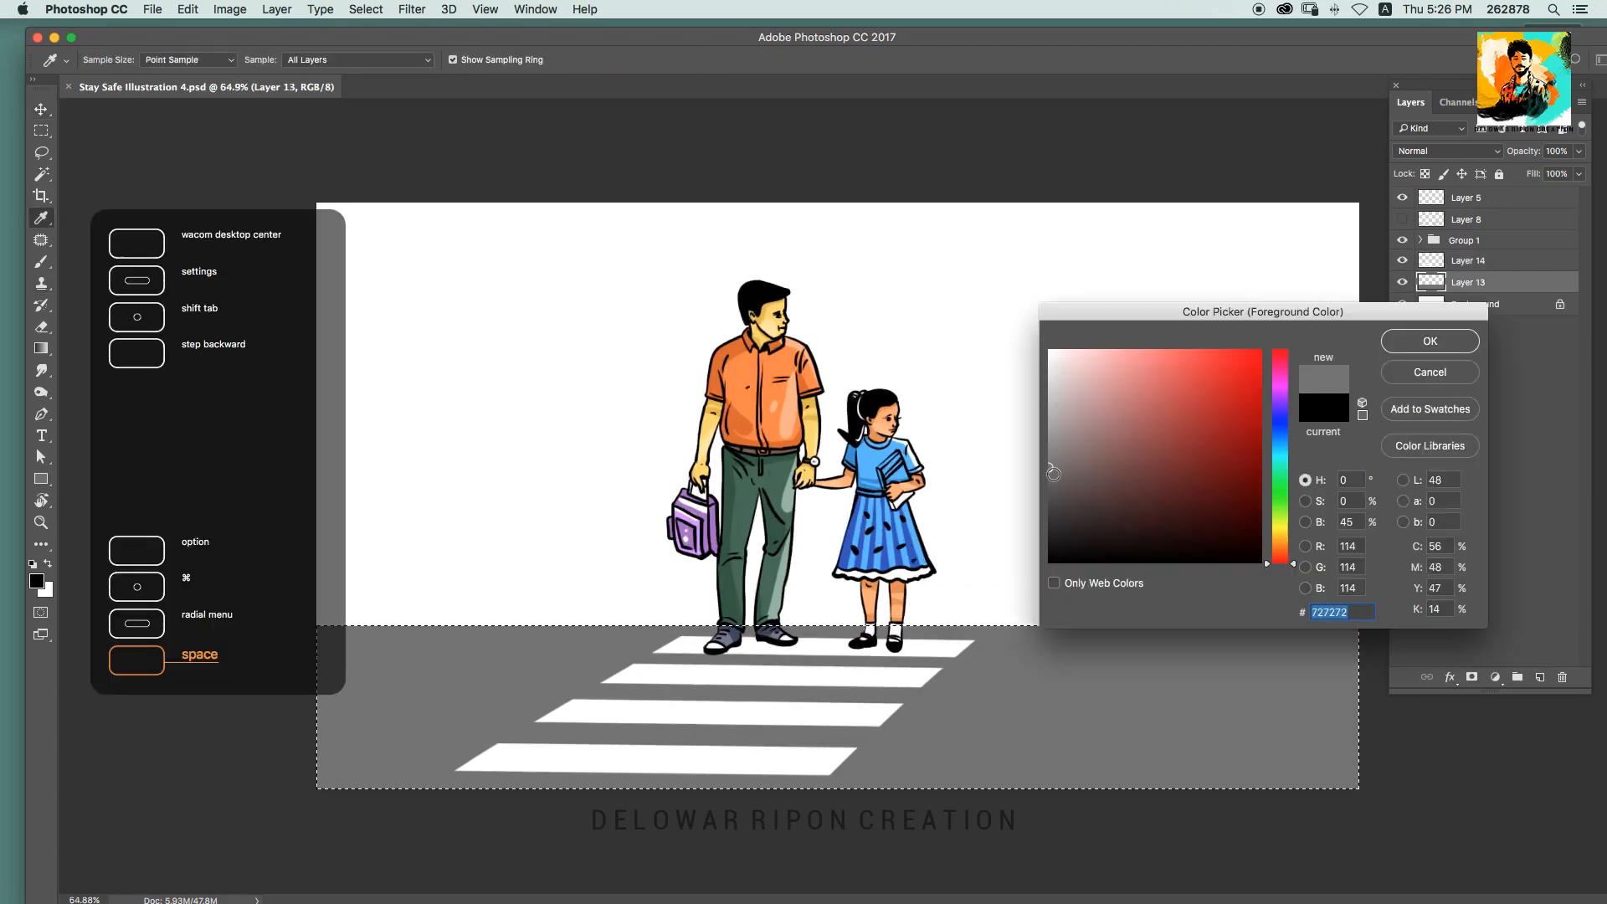
left_click_drag(1053, 475, 1048, 448)
key("Return")
key("bracketright")
key("bracketright")
key("bracketright")
key("bracketright")
key("bracketright")
mouse_move(1148, 758)
left_mouse_down()
mouse_move(1423, 731)
mouse_move(818, 778)
mouse_move(1382, 684)
left_mouse_up()
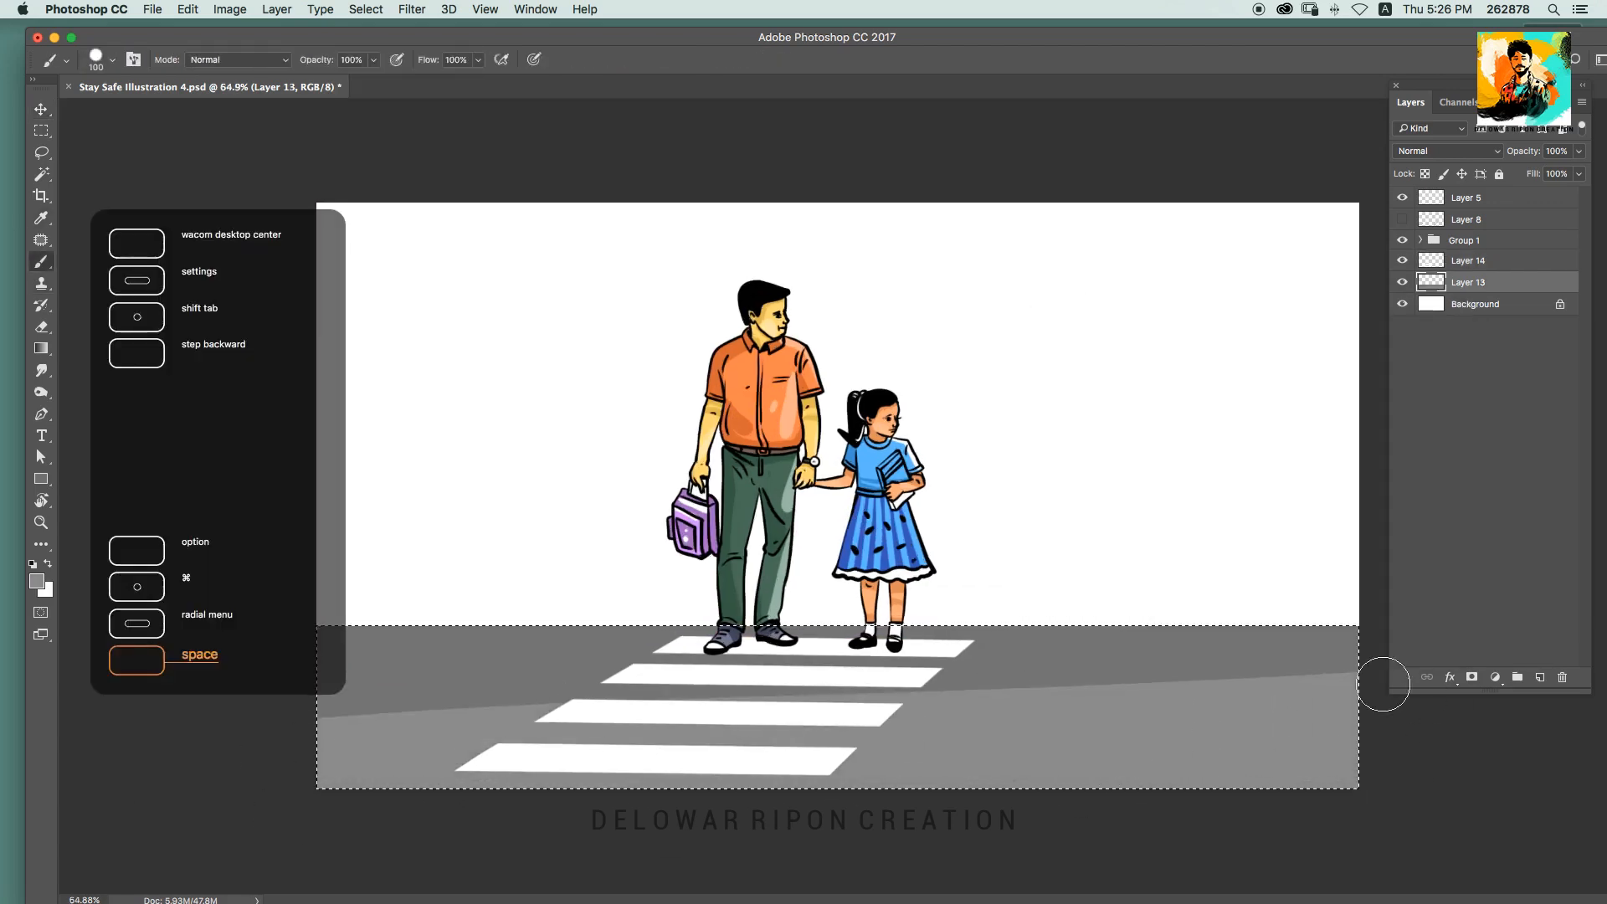
Step: Paint a darker grey strip along the road's far edge, try darker shading between the crosswalk stripes, and deselect
left_click(40, 579)
key("Return")
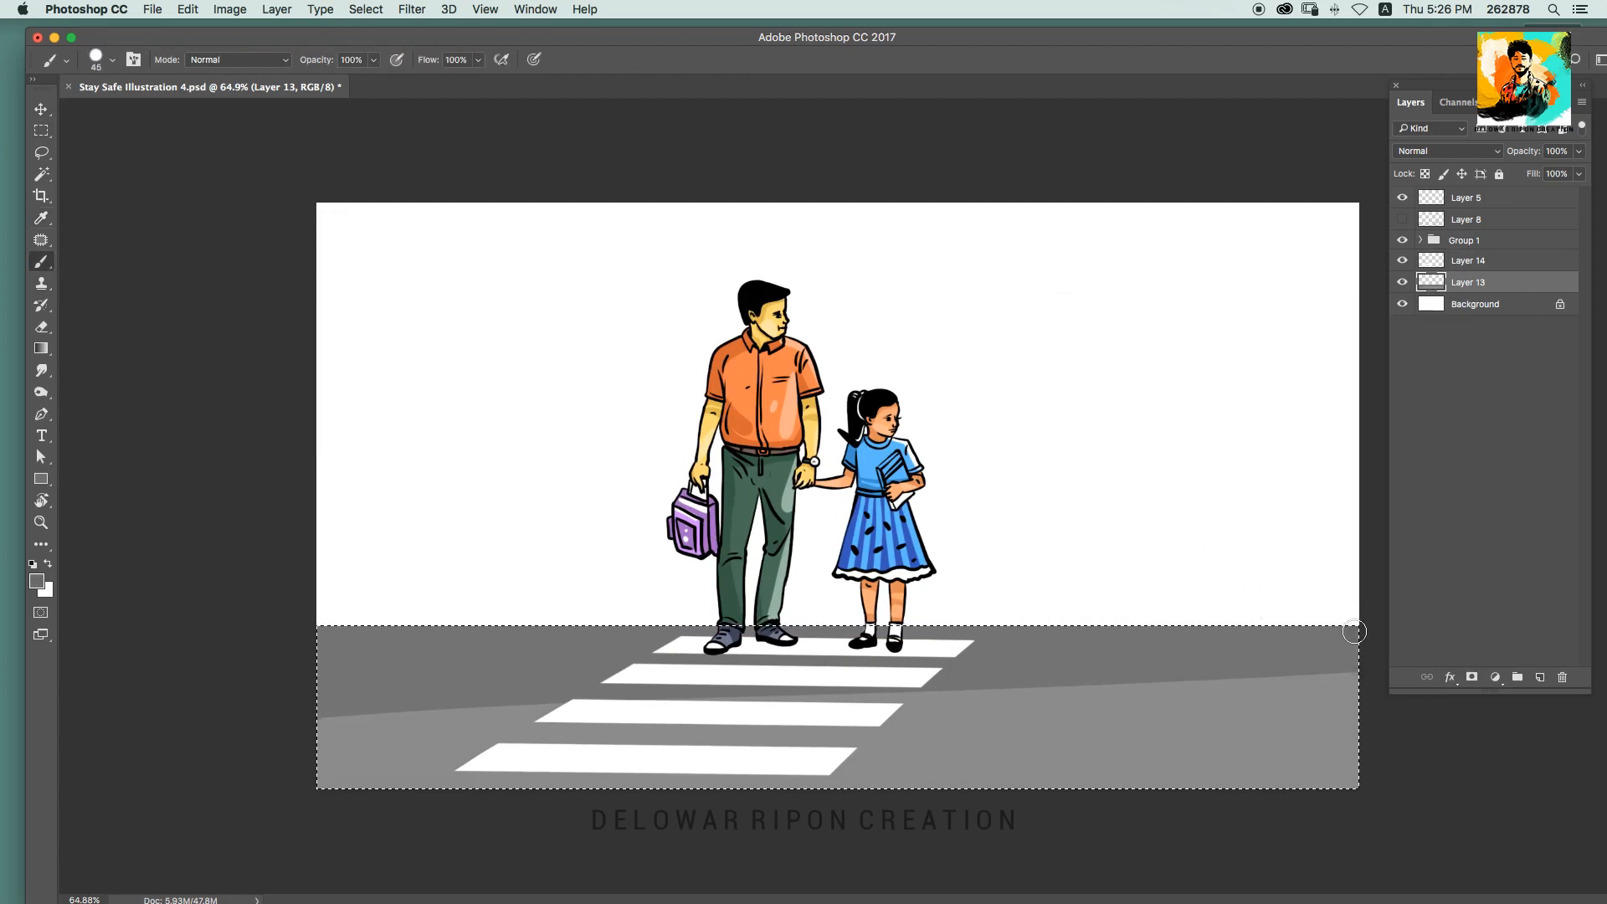
left_click_drag(1356, 631, 322, 631)
left_click_drag(698, 657, 448, 785)
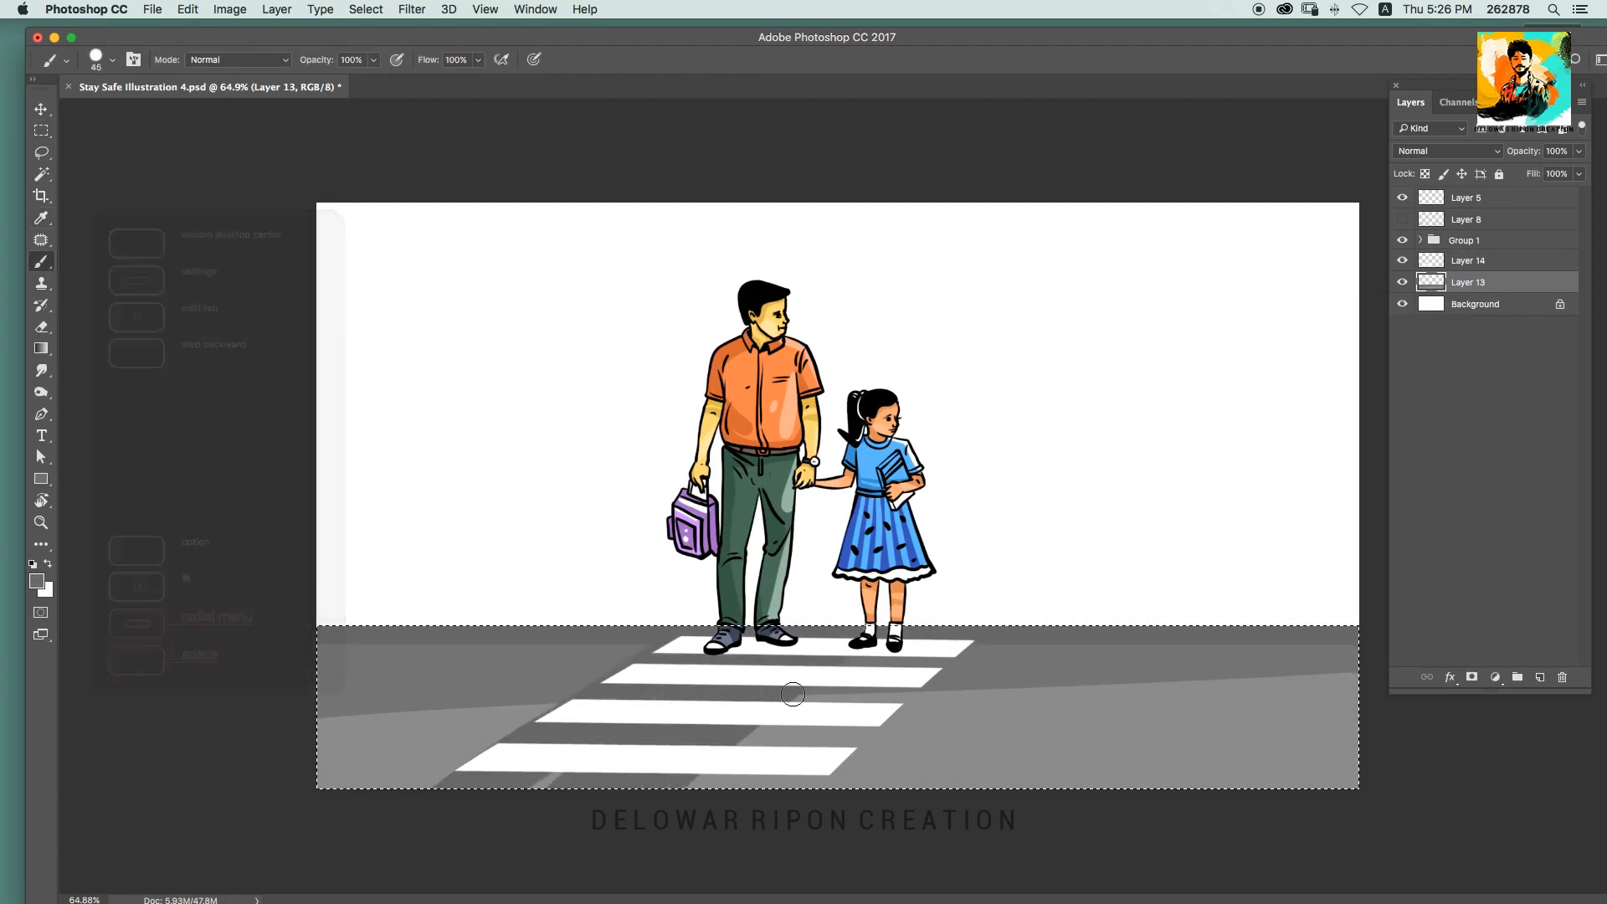
key("super+d")
mouse_move(399, 899)
key("s")
key("m")
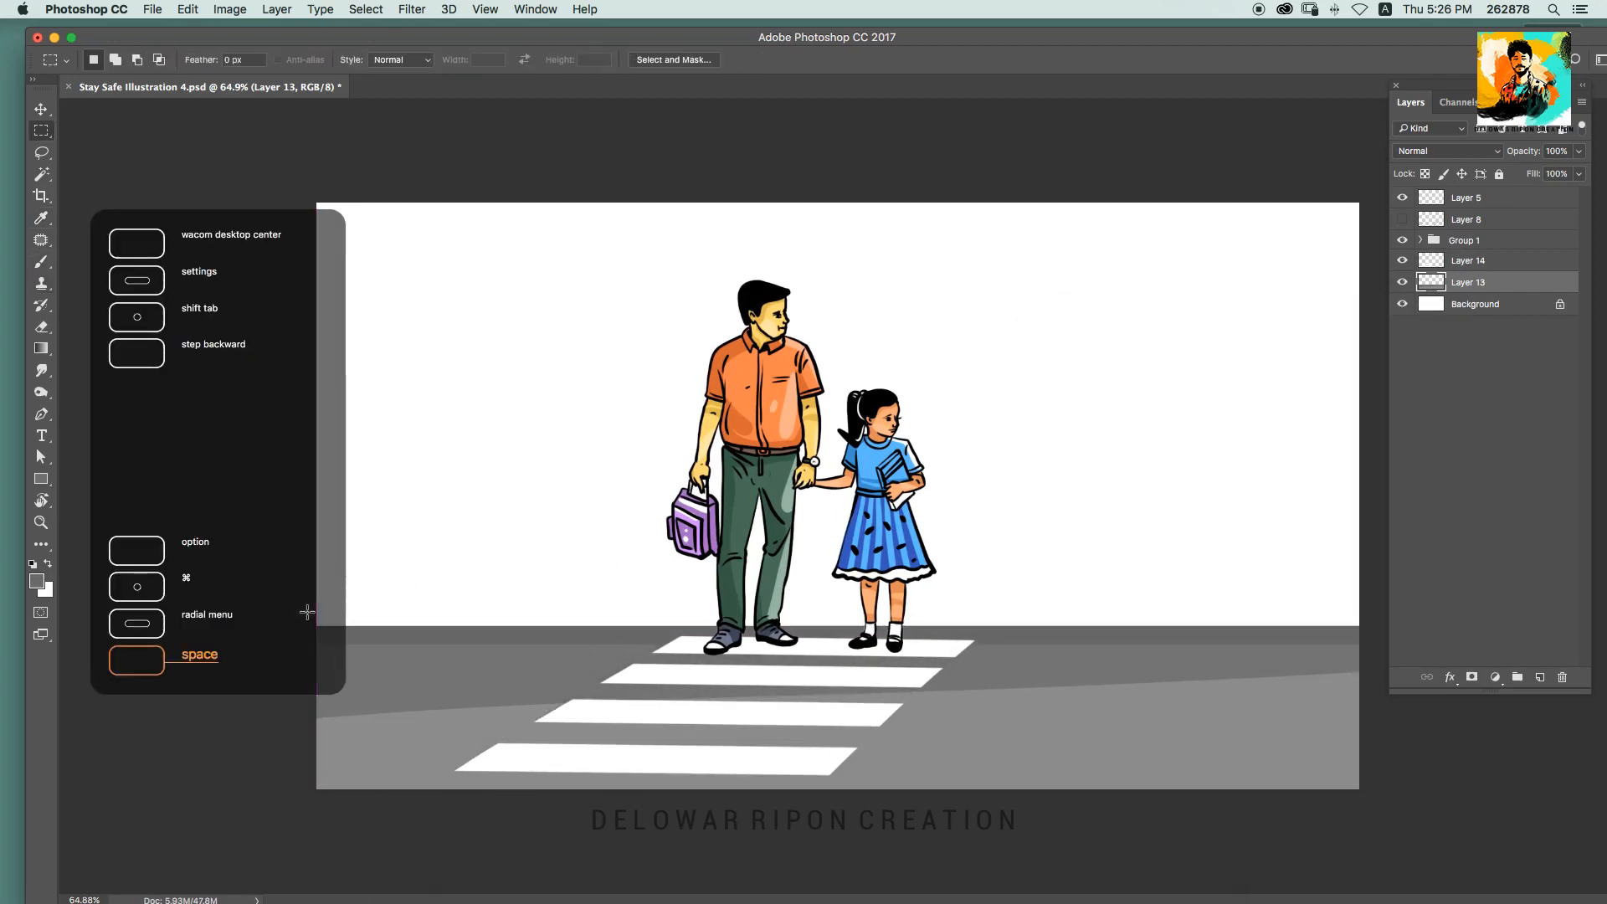
Step: Select a narrow strip along the road's far edge and fill it with black on a new layer
left_click_drag(1420, 626, 1419, 626)
key("alt+shift+super+n")
key("d")
key("alt+BackSpace")
Step: Paint slanted golden-yellow stripes at intervals along the black curb with a 15 px brush, and deselect
key("b")
left_click(37, 580)
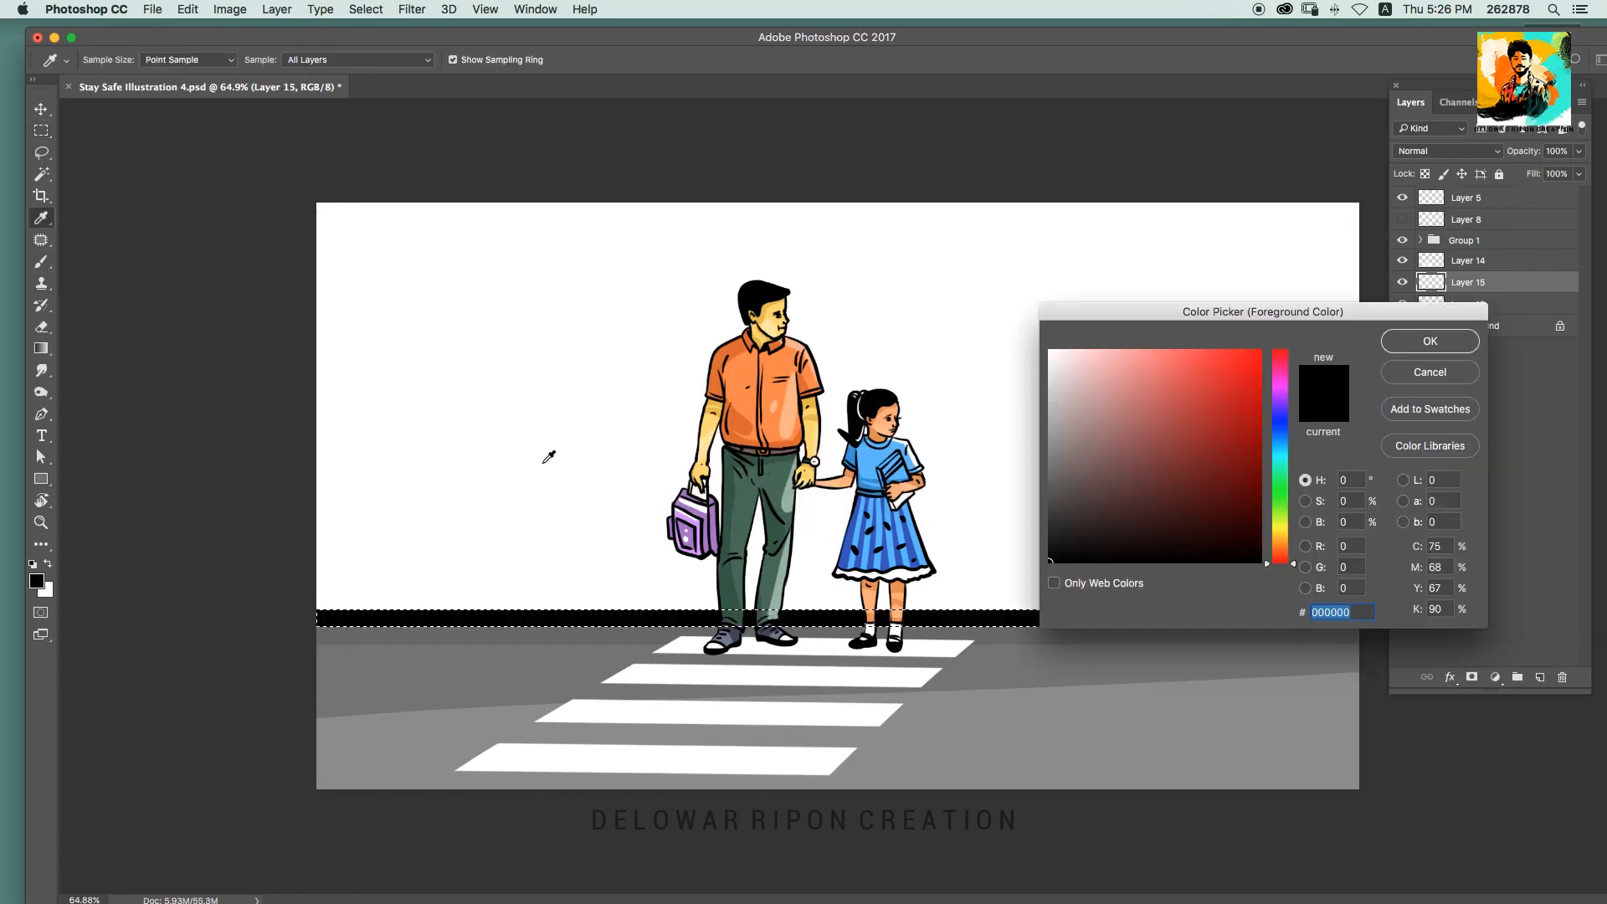
left_click(1281, 535)
left_click_drag(1232, 403, 1259, 353)
left_click(1429, 341)
mouse_move(399, 606)
left_mouse_down()
mouse_move(413, 631)
mouse_move(460, 631)
left_mouse_up()
key("bracketleft")
key("bracketleft")
key("bracketleft")
left_click_drag(585, 608, 596, 629)
left_click_drag(599, 608, 609, 629)
left_click_drag(616, 607, 623, 629)
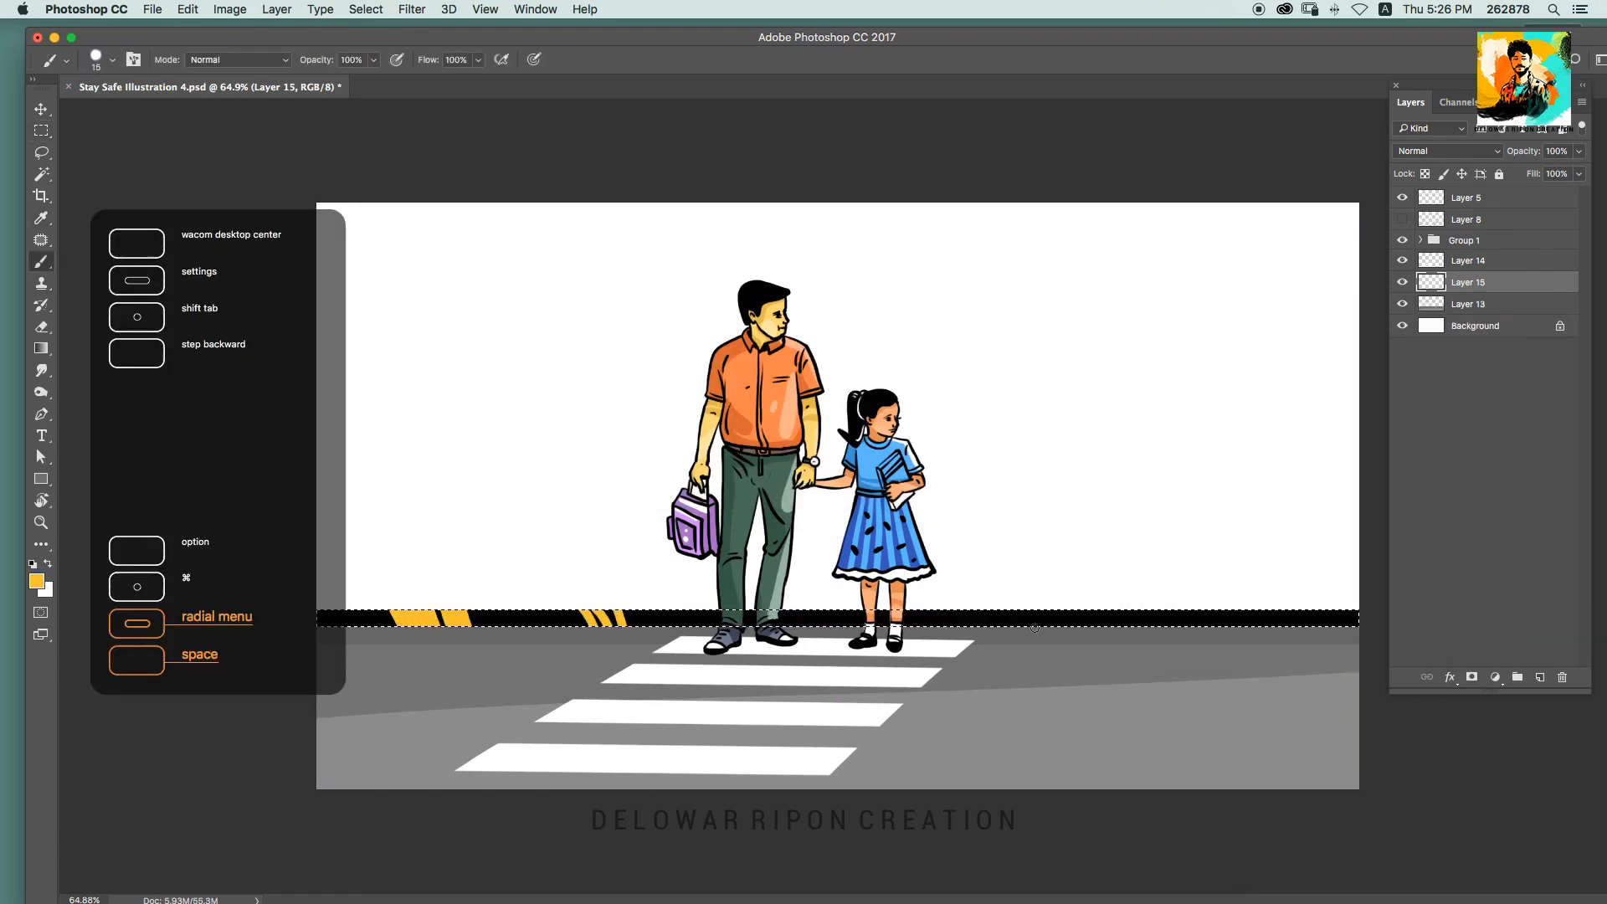
key("super+d")
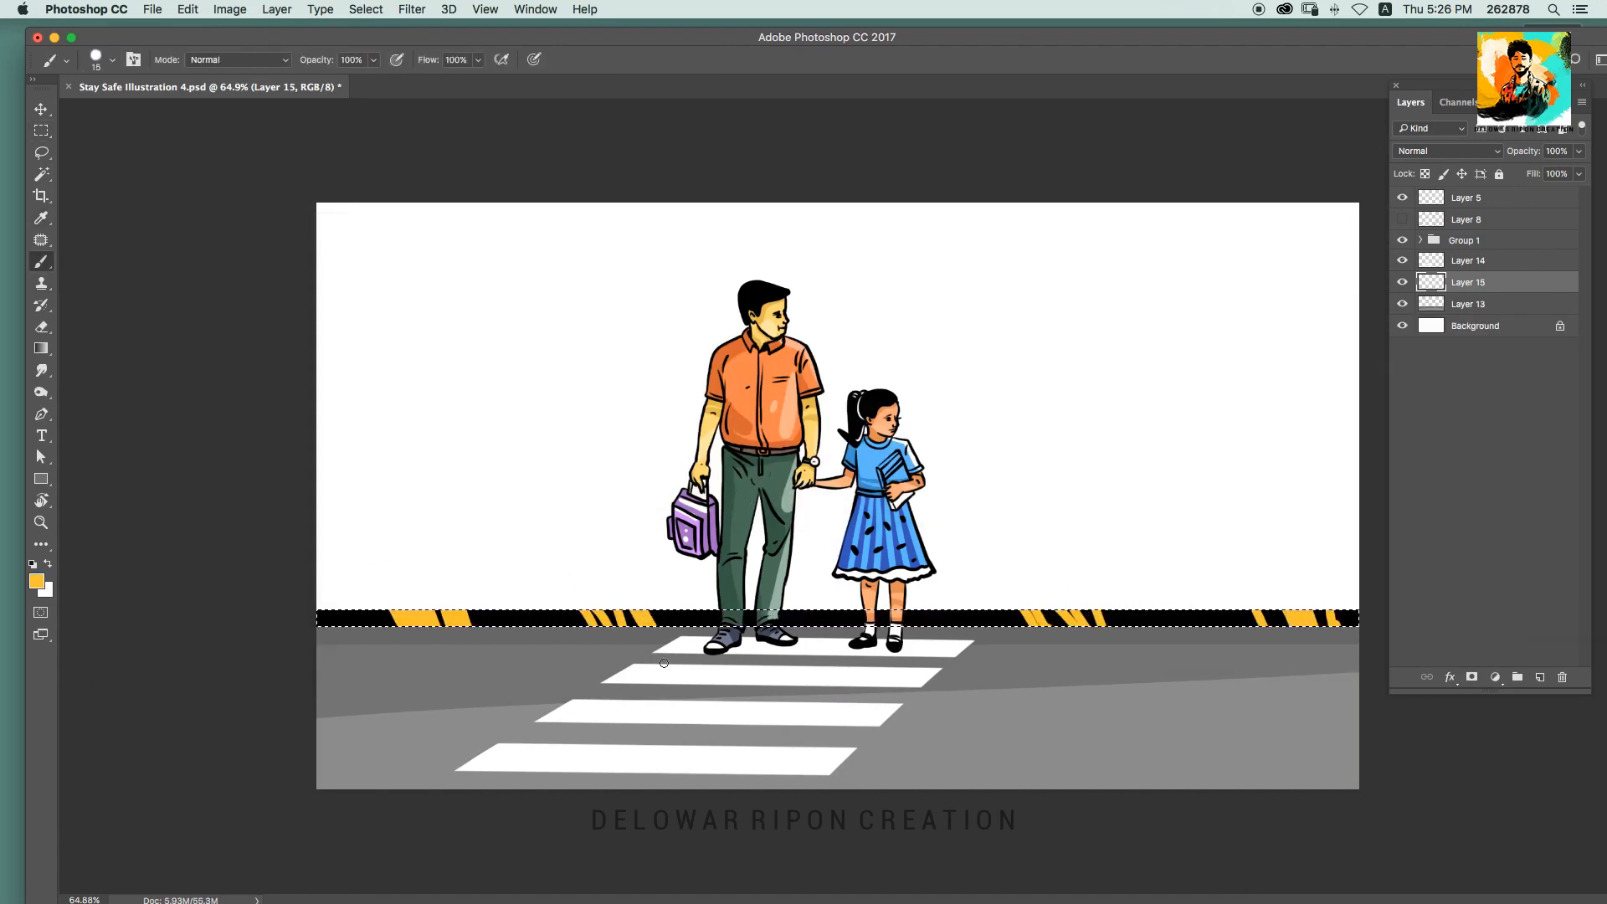
Step: Fill a tall, narrow rectangle rising from the curb behind the man with orange on a new layer, and deselect
scroll(806, 513, "down", 2)
key("alt+shift+super+n")
key("s")
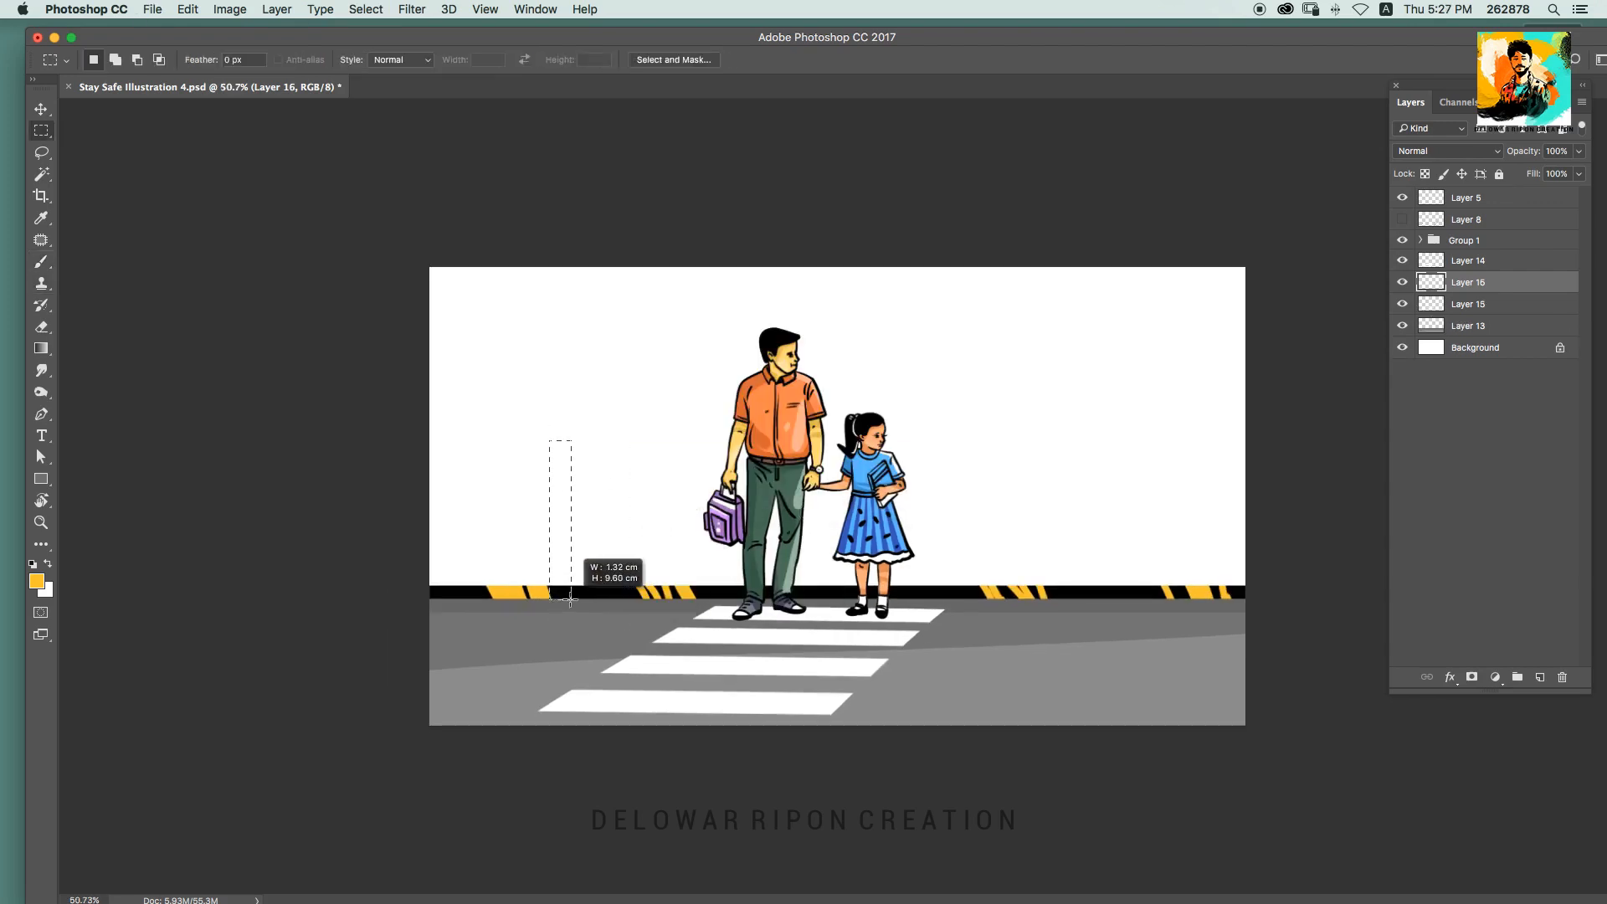
left_click(37, 580)
left_click_drag(1280, 393, 1278, 555)
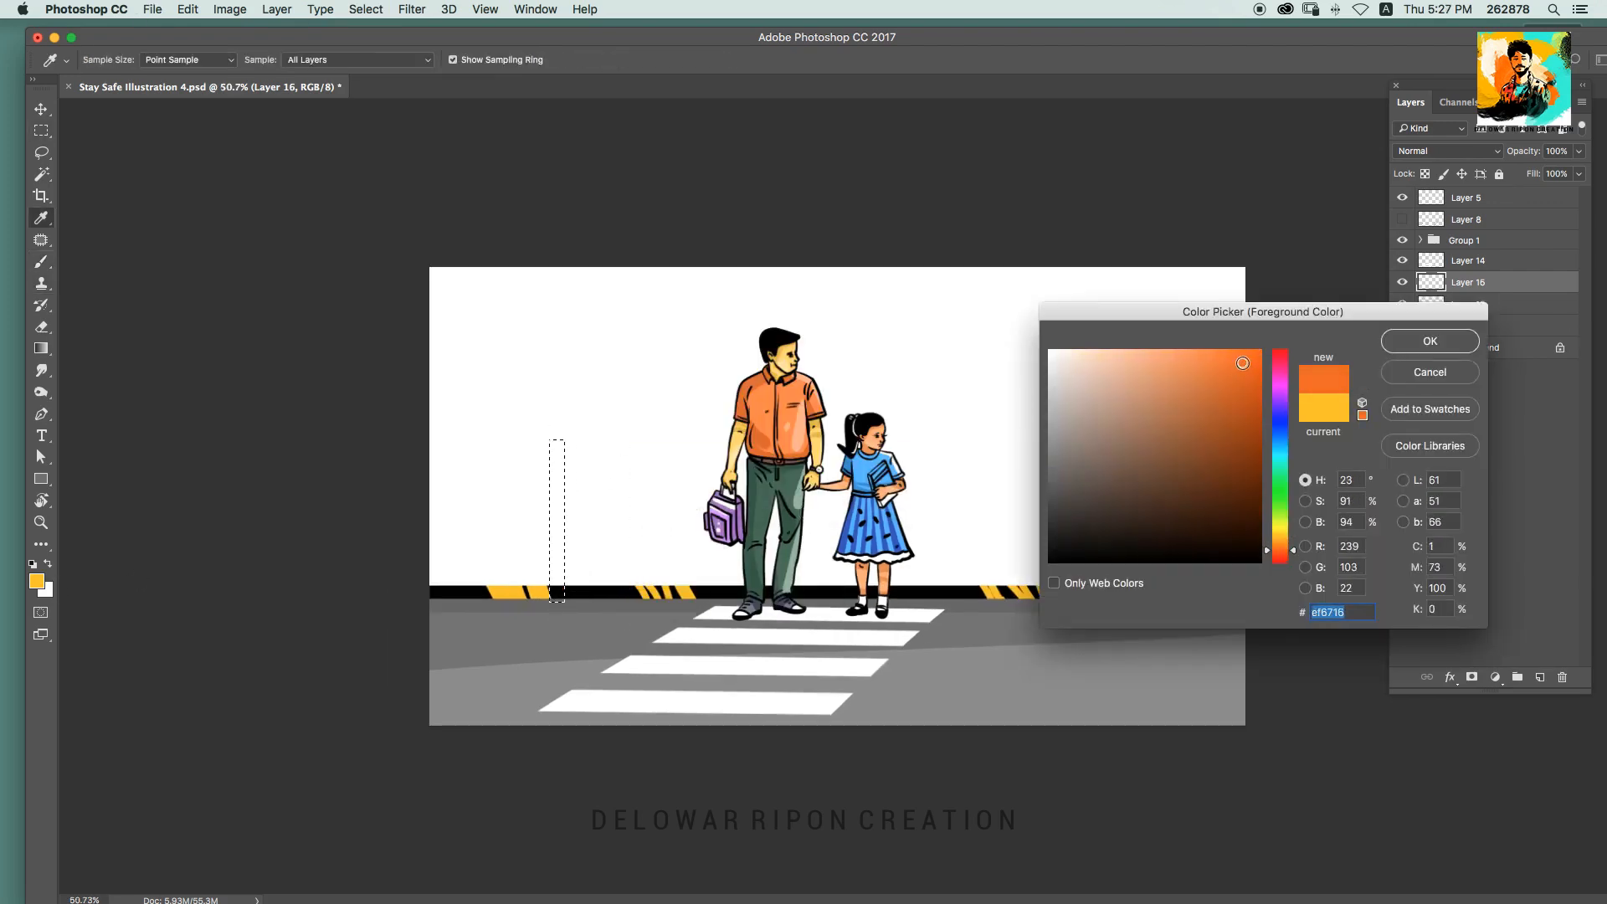
key("Return")
key("alt+BackSpace")
key("super+d")
Step: Place the orange post's layer beneath Layer 13 and apply Free Transform to the post
key("m")
scroll(576, 550, "up", 3)
key("super+t")
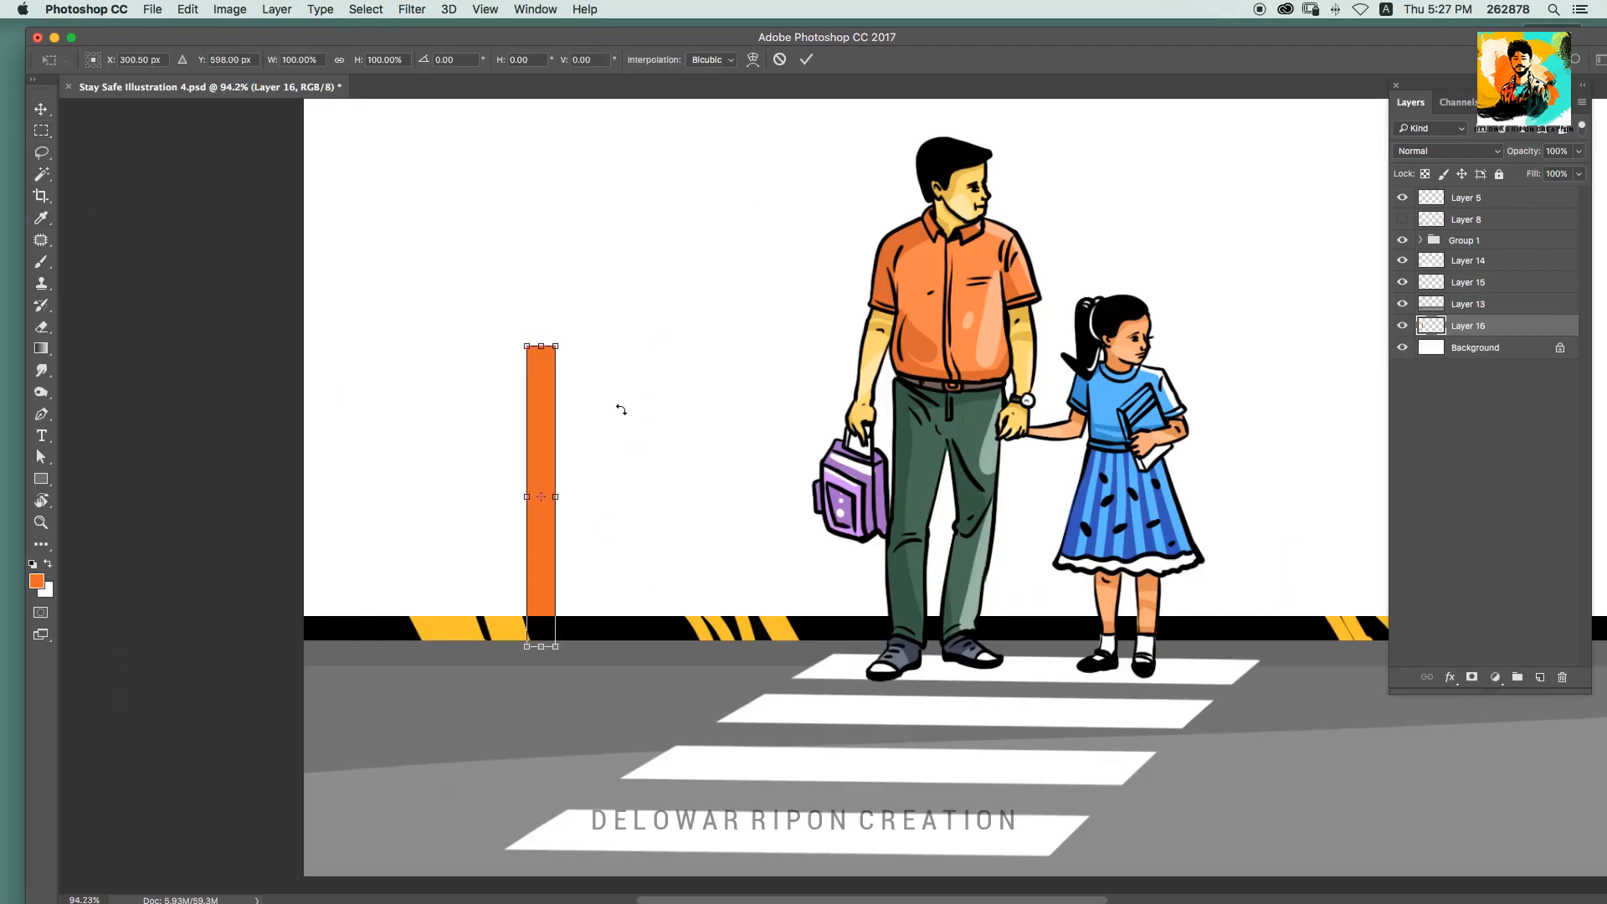
key("Return")
Step: Load the orange post as a selection and paint white bands across its upper part
left_click(1434, 327, "super")
key("b")
key("d")
key("x")
left_click_drag(515, 390, 569, 390)
mouse_move(514, 408)
left_mouse_down()
mouse_move(569, 404)
mouse_move(570, 367)
left_mouse_up()
key("alt+super+z")
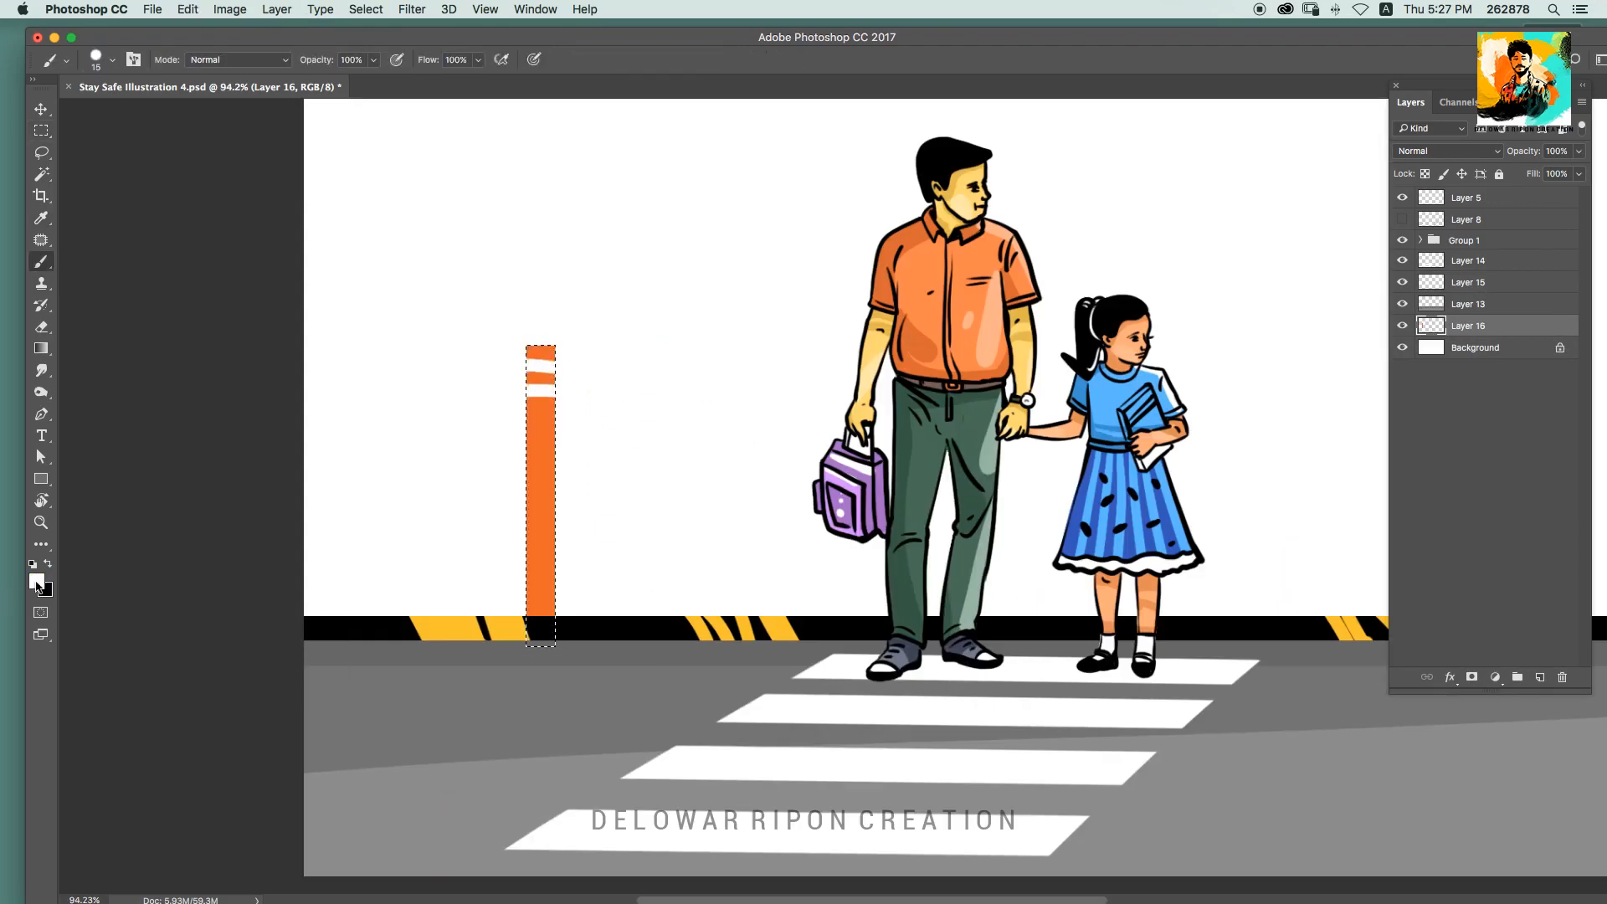
Step: Paint red bands below the white bands on the upper part of the post
left_click(36, 581)
left_click(1228, 347)
left_click(1454, 337)
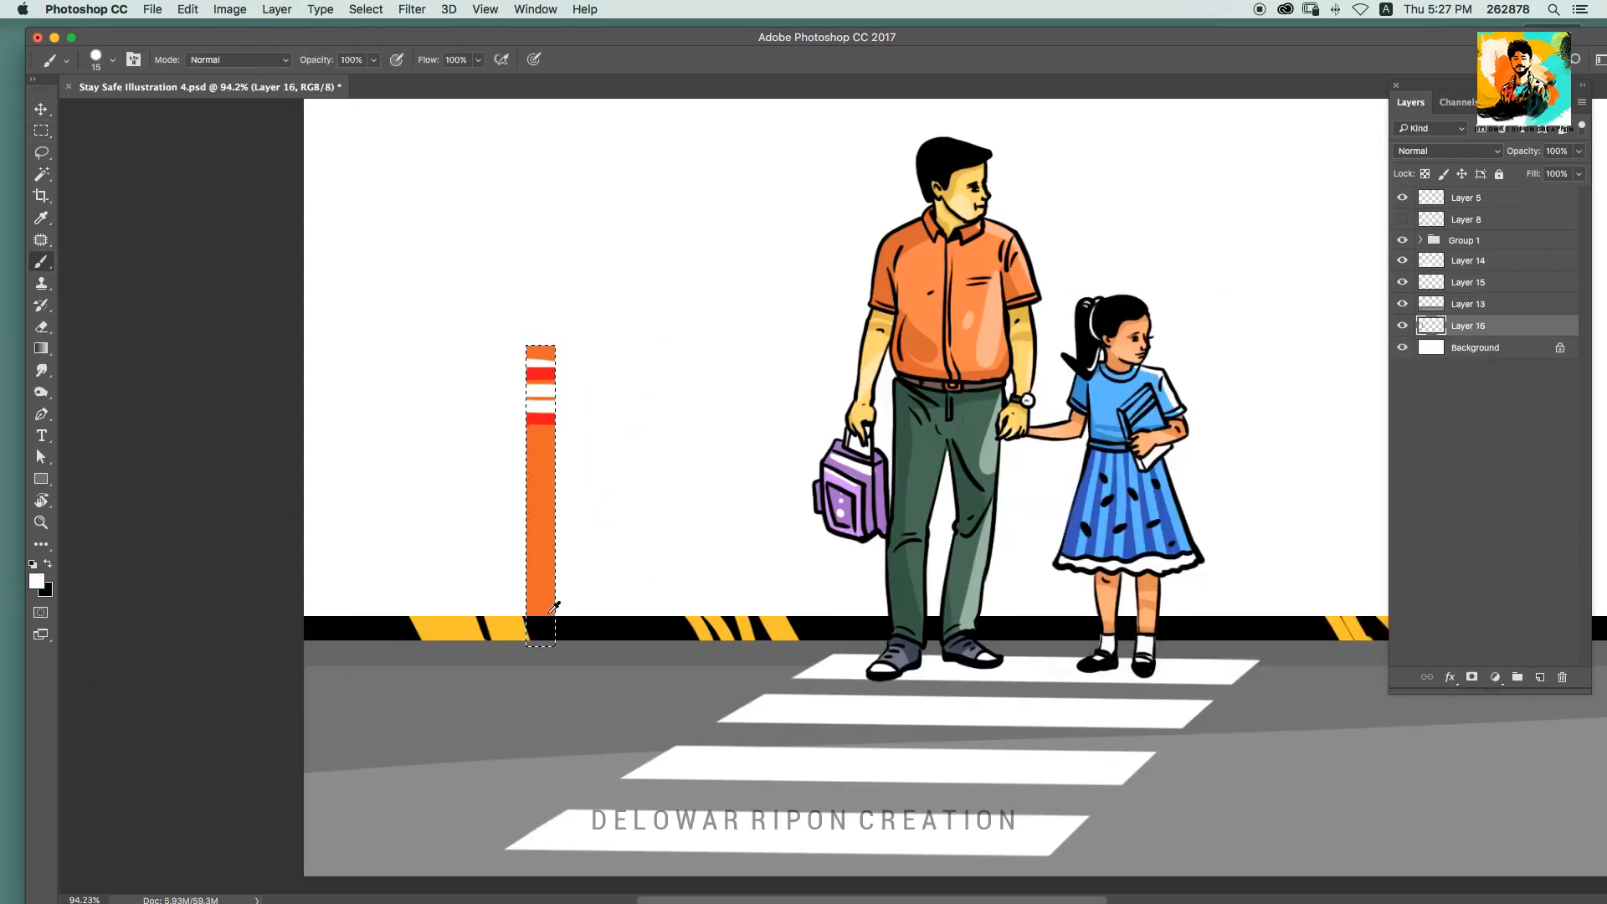
Step: Paint darker orange shading on the lower part of the post and deselect
left_click(550, 613, "alt")
left_click(37, 580)
left_click(1242, 389)
left_click(1428, 340)
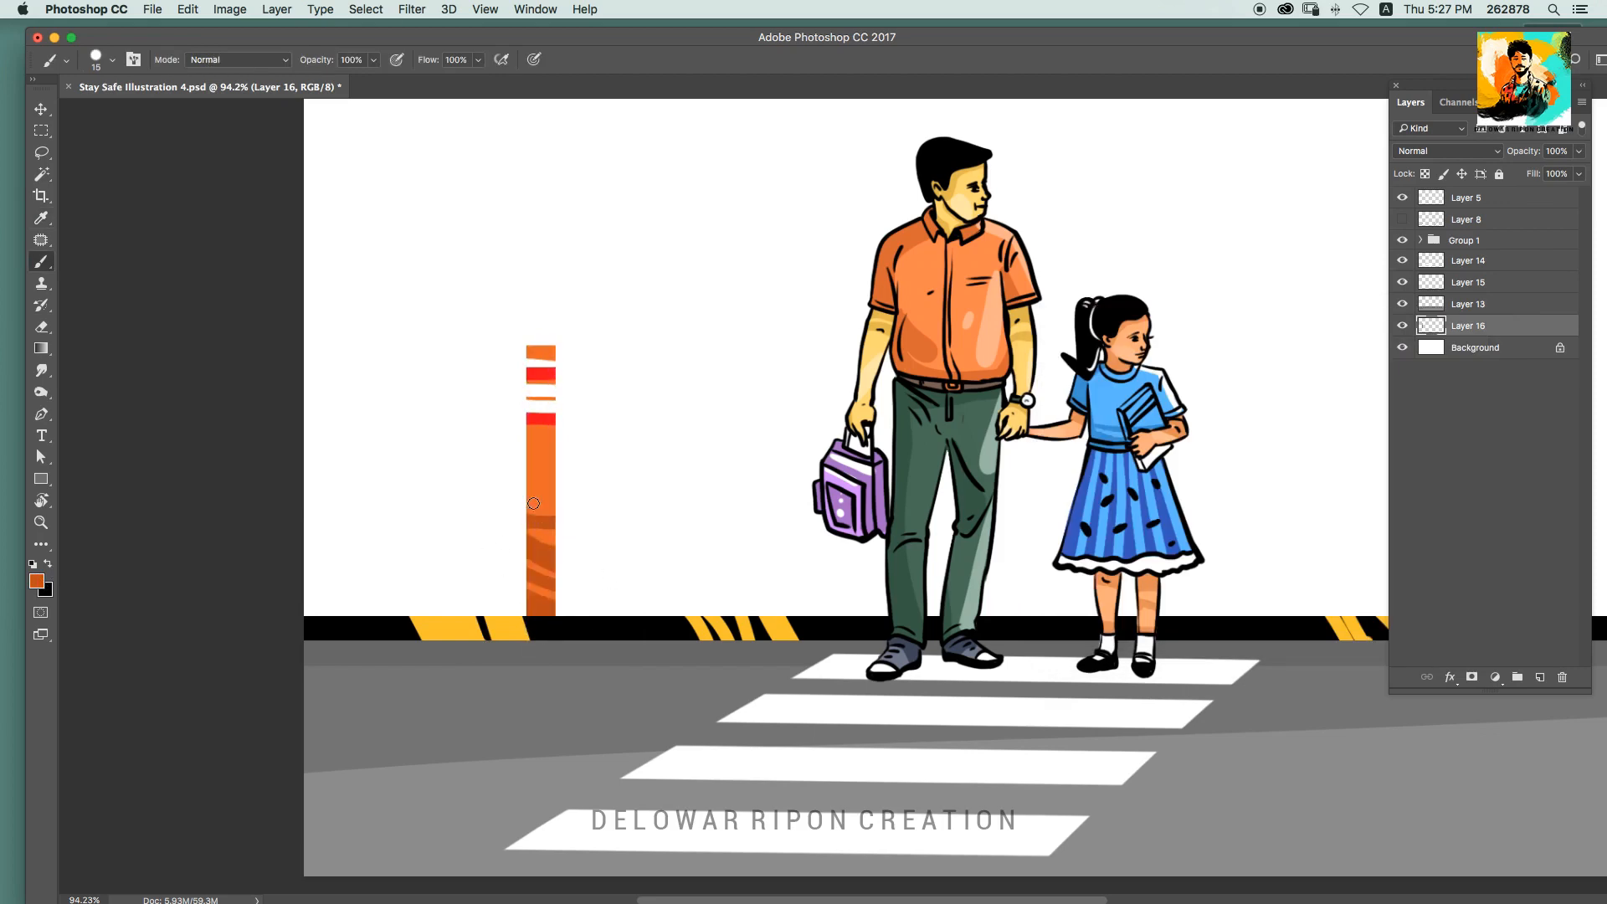
Step: Duplicate the striped post three times, placing two posts on each side of the figures
scroll(533, 503, "down", 3)
key("v")
left_click_drag(539, 525, 626, 517)
left_click_drag(979, 527, 1045, 515)
left_click_drag(623, 542, 607, 552)
Step: Select all four striped posts and align their bottom edges
left_click(539, 527, "shift")
left_click(1042, 482, "shift")
left_click(1092, 485, "shift")
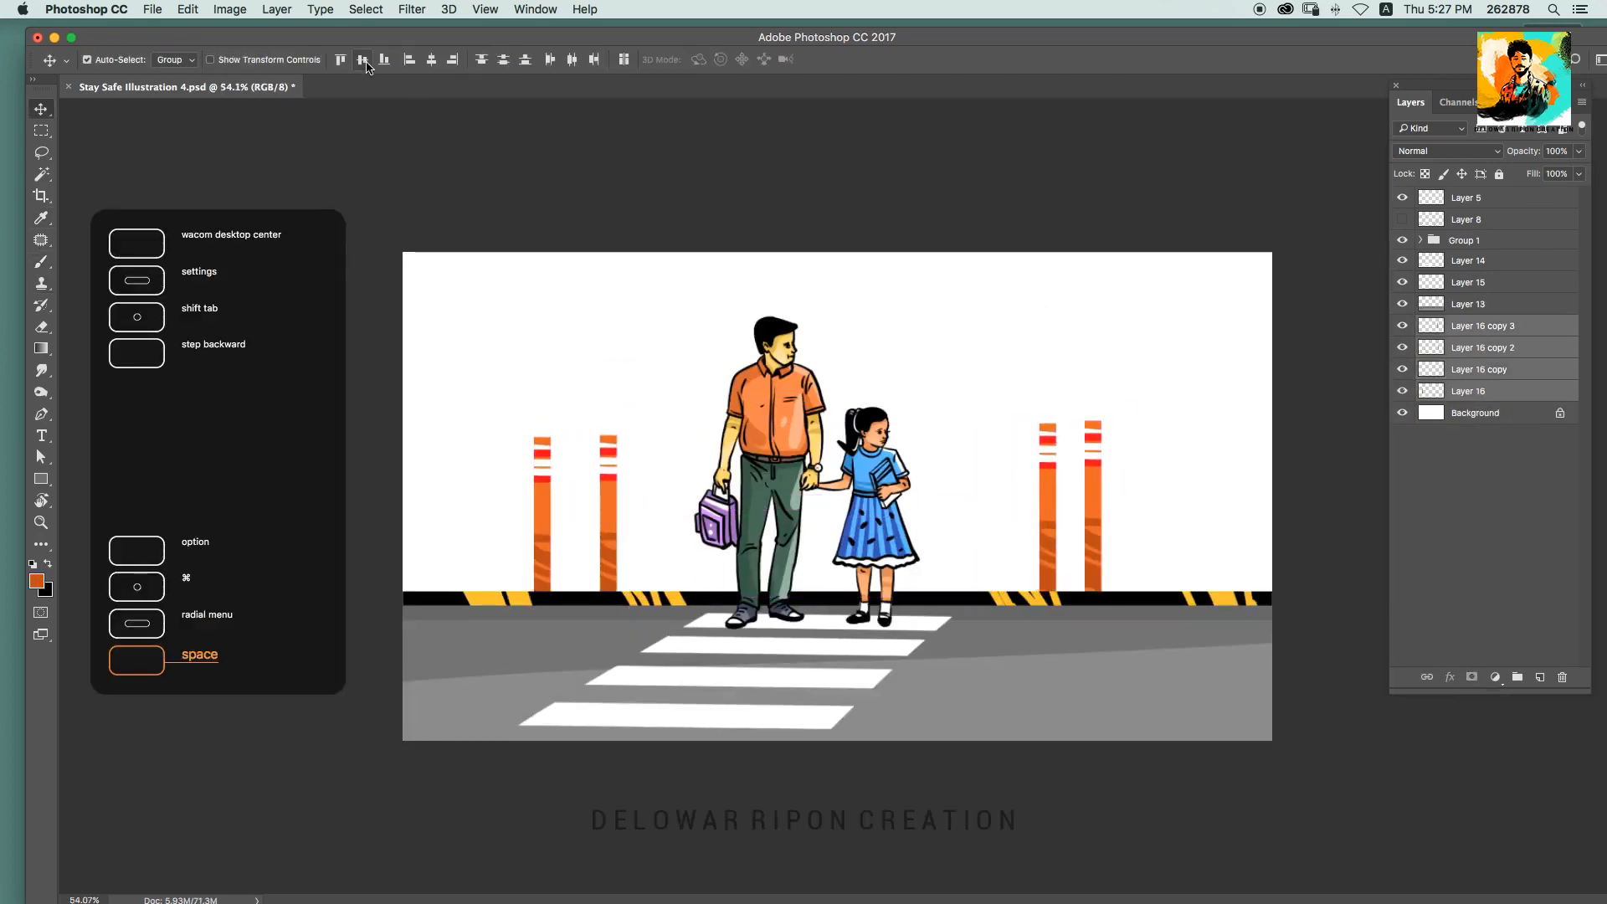
left_click(384, 60)
key("shift+Up")
key("shift+Up")
key("shift+Up")
key("shift+Up")
key("shift+Up")
key("super+alt+z")
key("super+alt+z")
key("super+alt+z")
key("super+alt+z")
key("super+alt+z")
key("s")
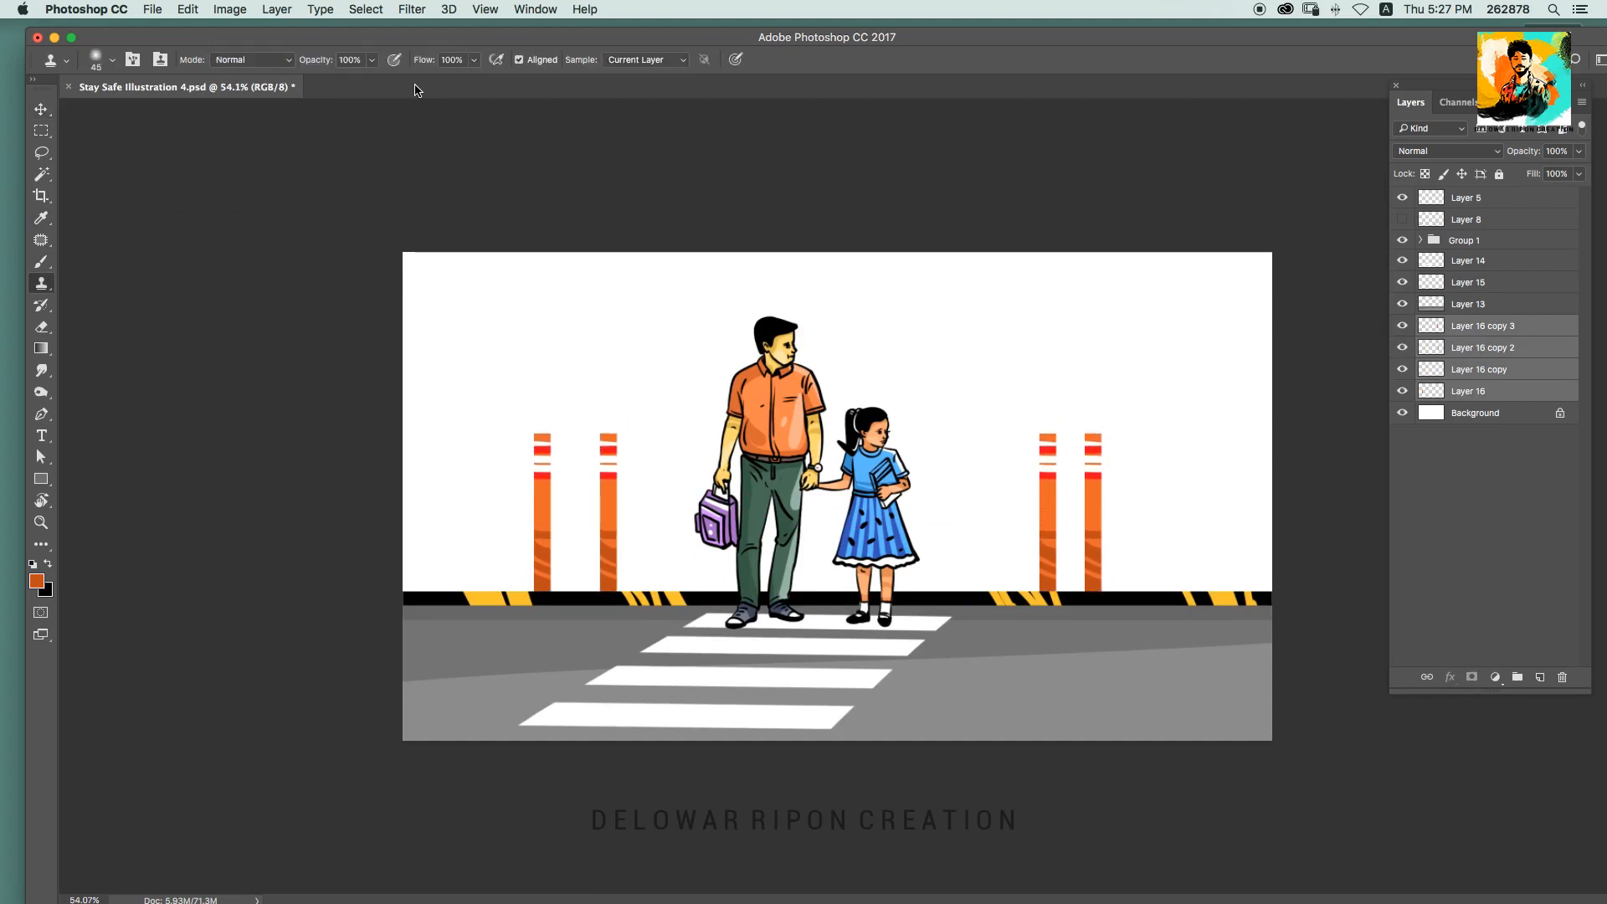
Step: Group Layer 16 and its three copies
left_click(1489, 410)
left_click(1489, 392)
left_click(1489, 332, "shift")
key("super+g")
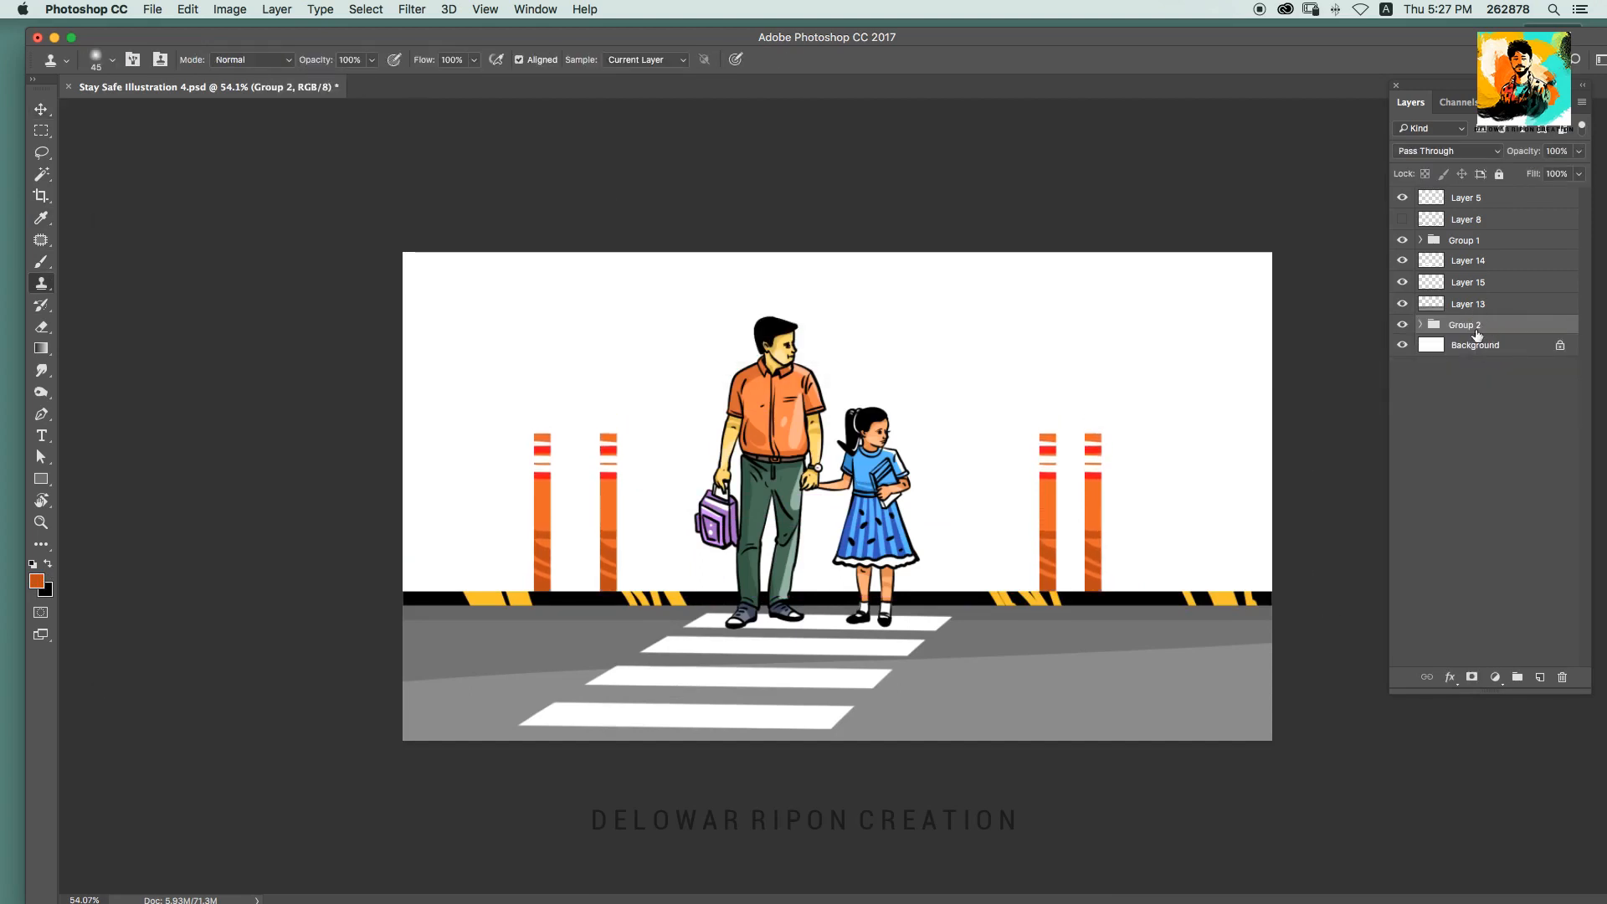
Step: Fill a wide strip behind the curb with light grey on a new layer below Group 2, as a sidewalk, and deselect
left_click(1476, 339)
key("alt+shift+super+n")
left_click_drag(393, 569, 1423, 604)
left_click(38, 580)
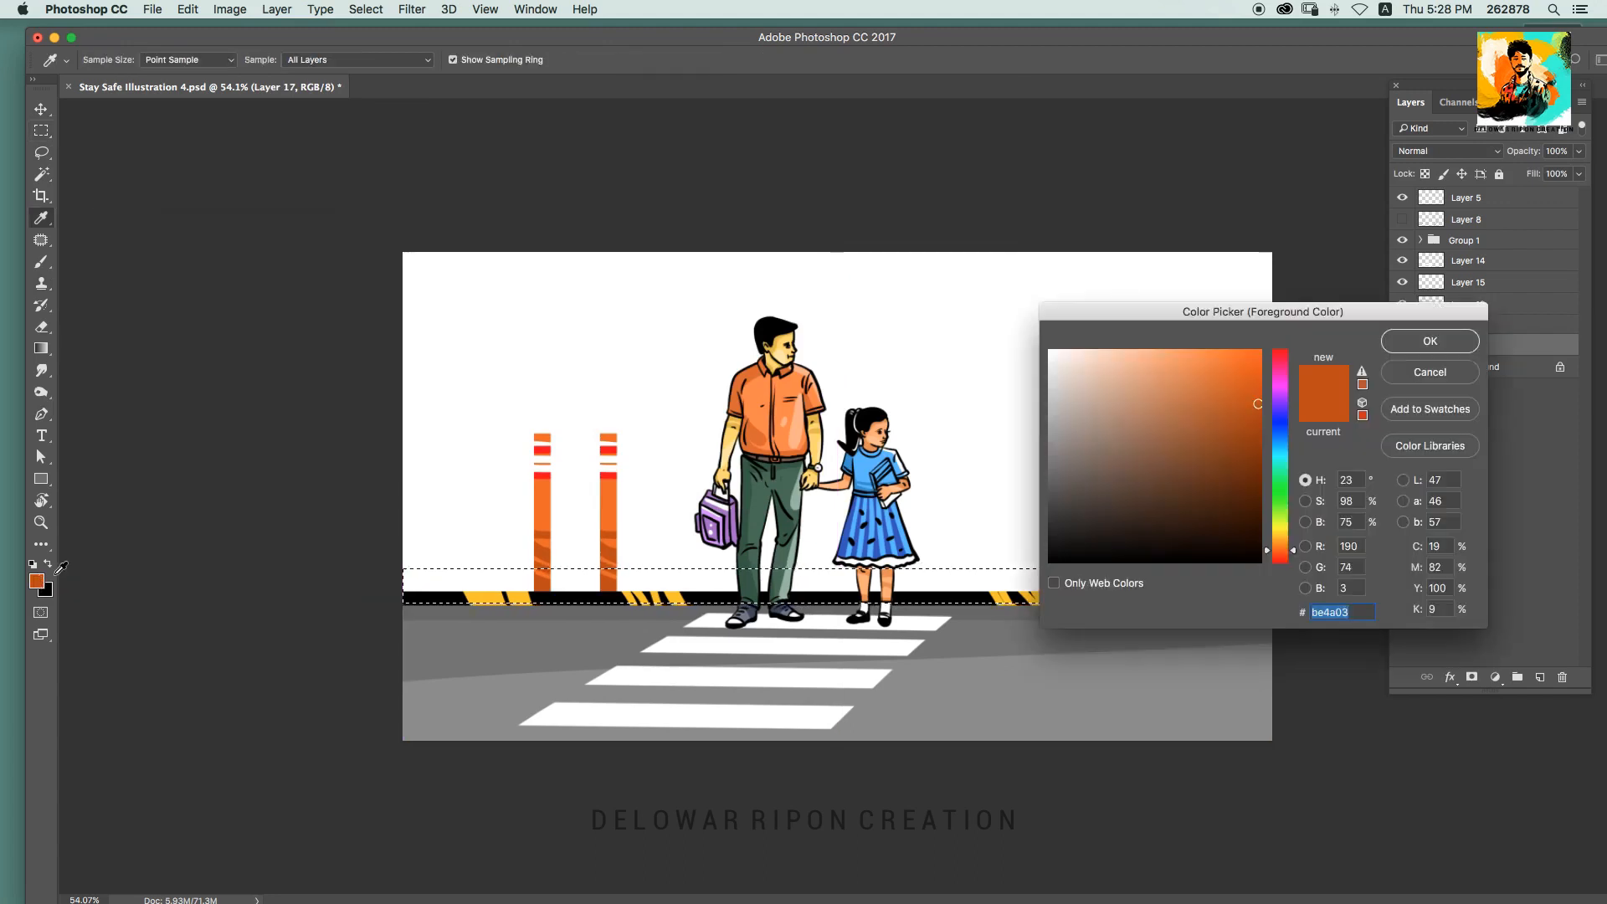
left_click(984, 681)
key("Return")
key("alt+BackSpace")
key("super+d")
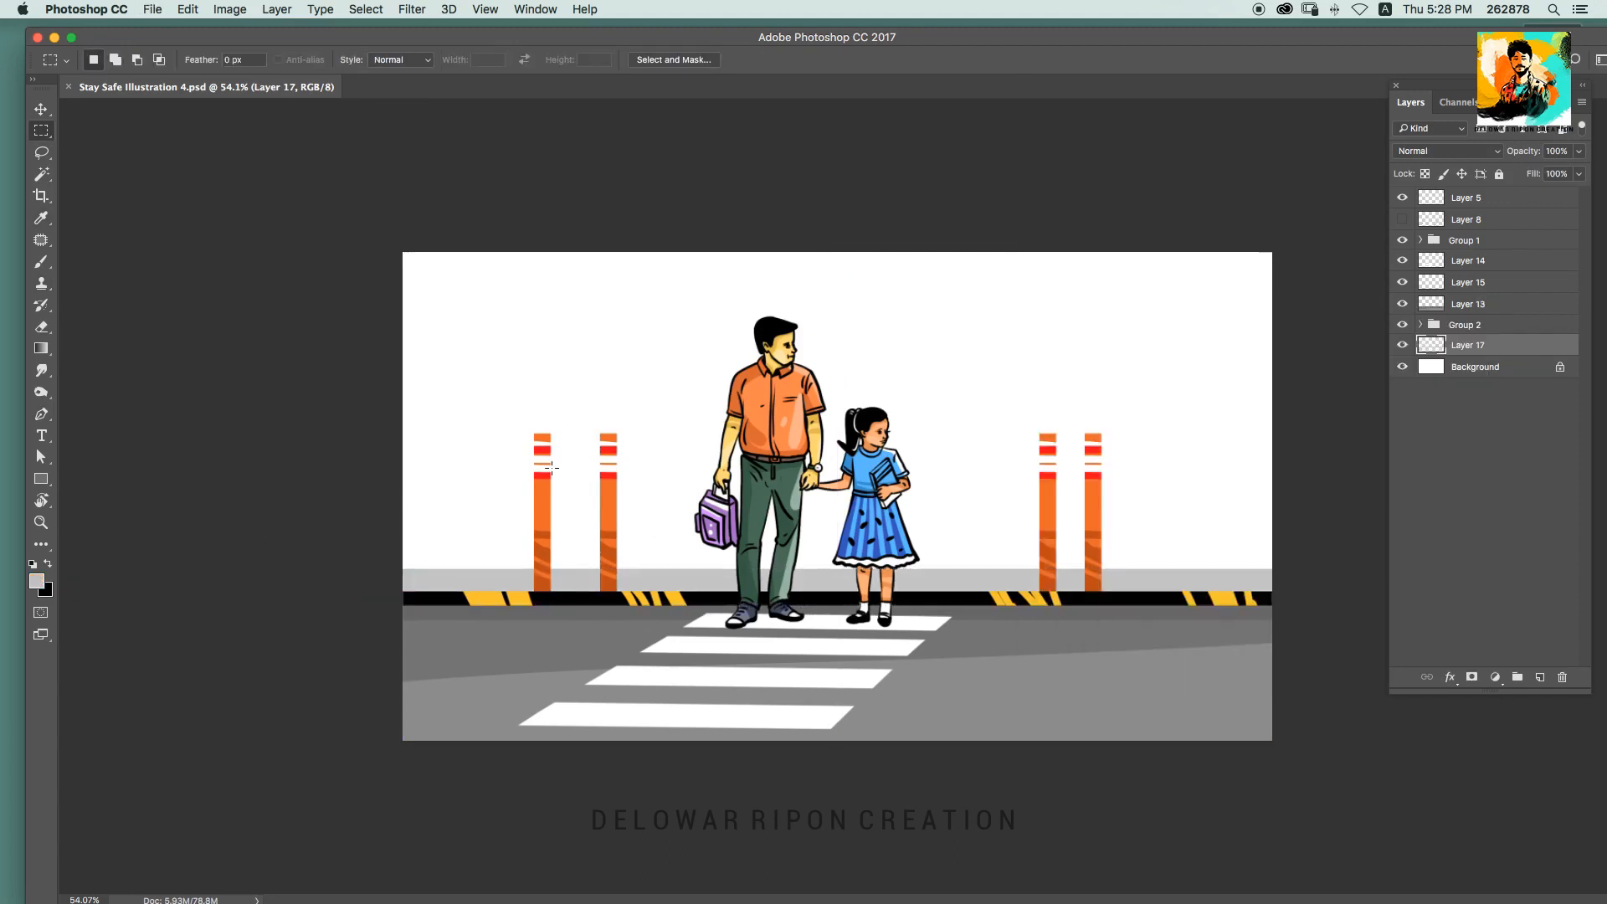
Step: Add a thin darker grey band along the sidewalk's back edge and sample the greys for the foreground and background colours
left_click_drag(1370, 579, 1255, 602)
key("b")
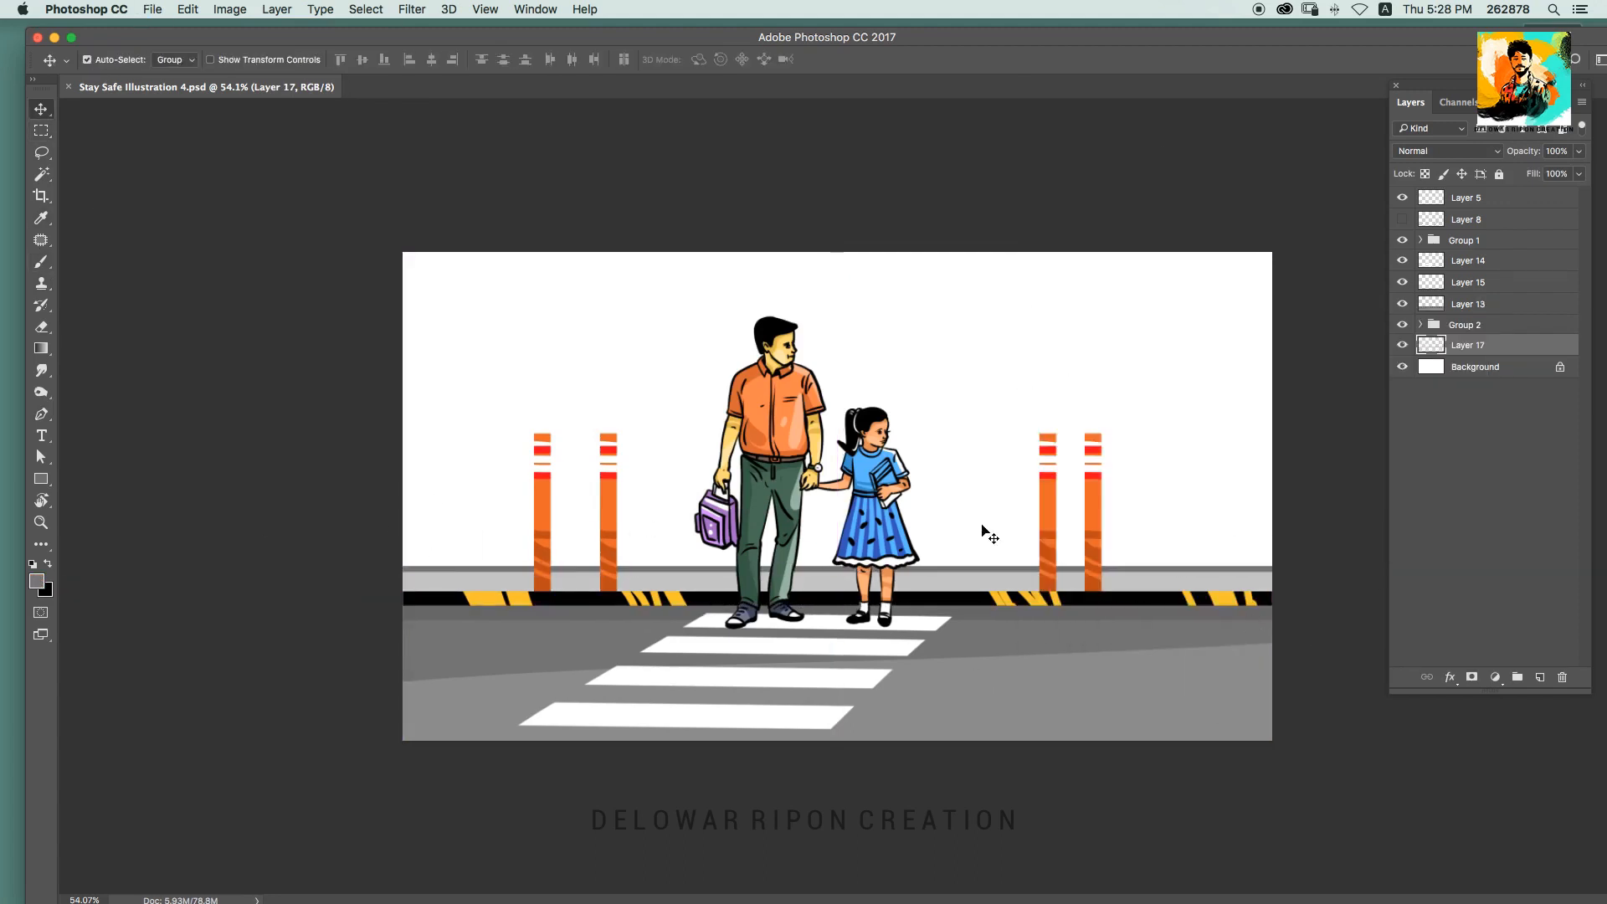
left_click(976, 576, "alt")
left_click(48, 591)
left_click(975, 633)
key("Return")
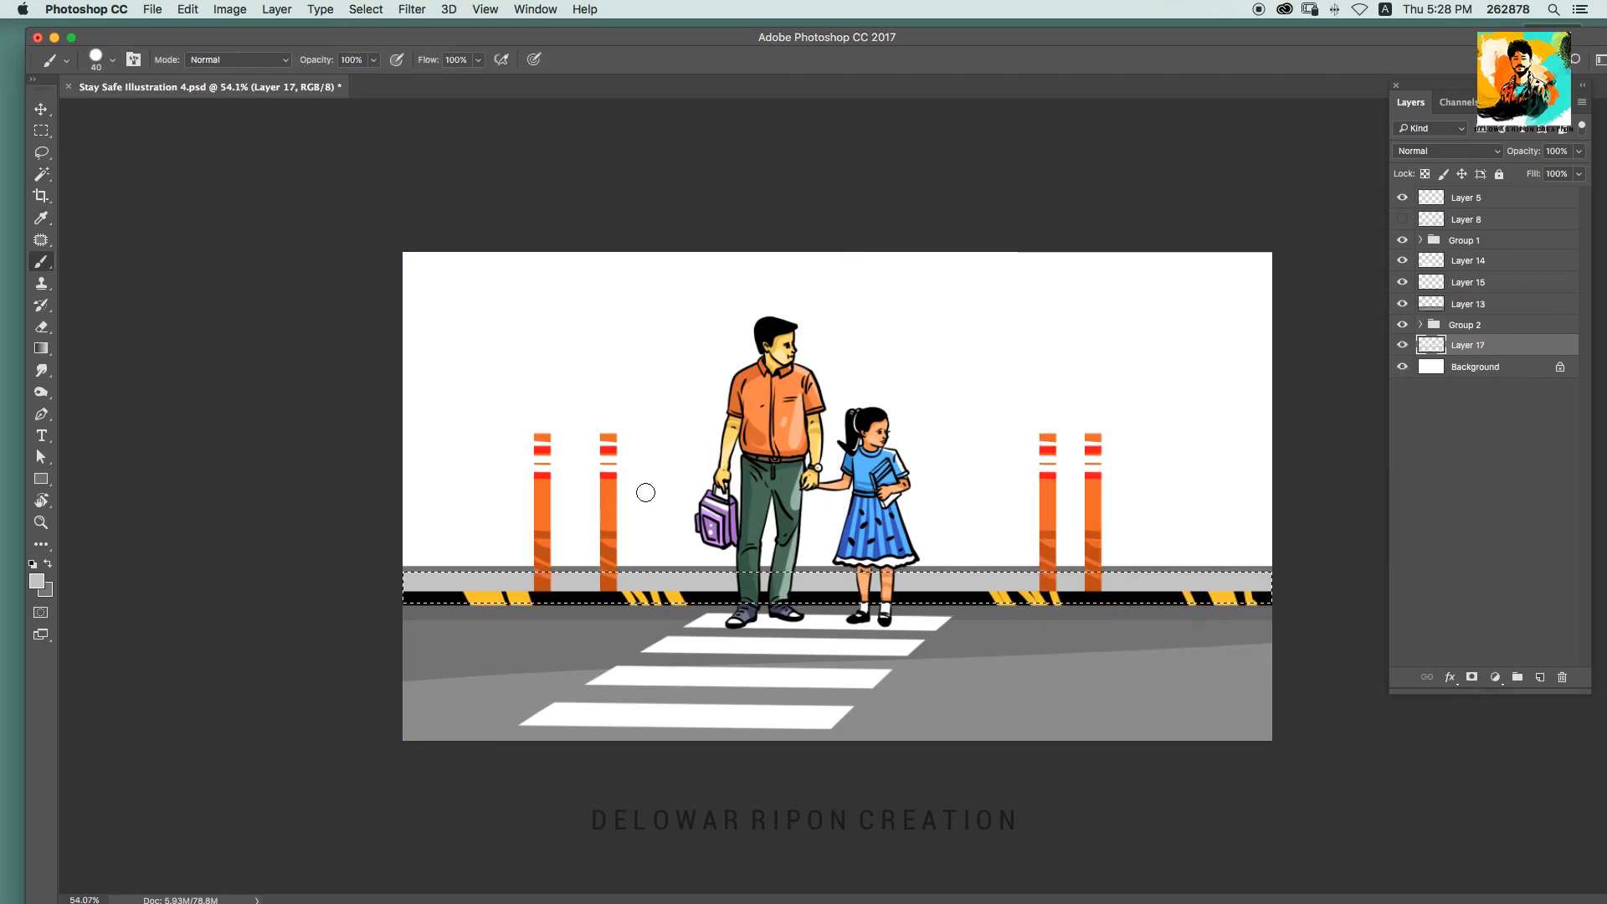
Step: Select the light grey sidewalk area with the Magic Wand and choose a slightly darker grey for the brush
key("super+d")
key("w")
left_click(634, 586)
key("b")
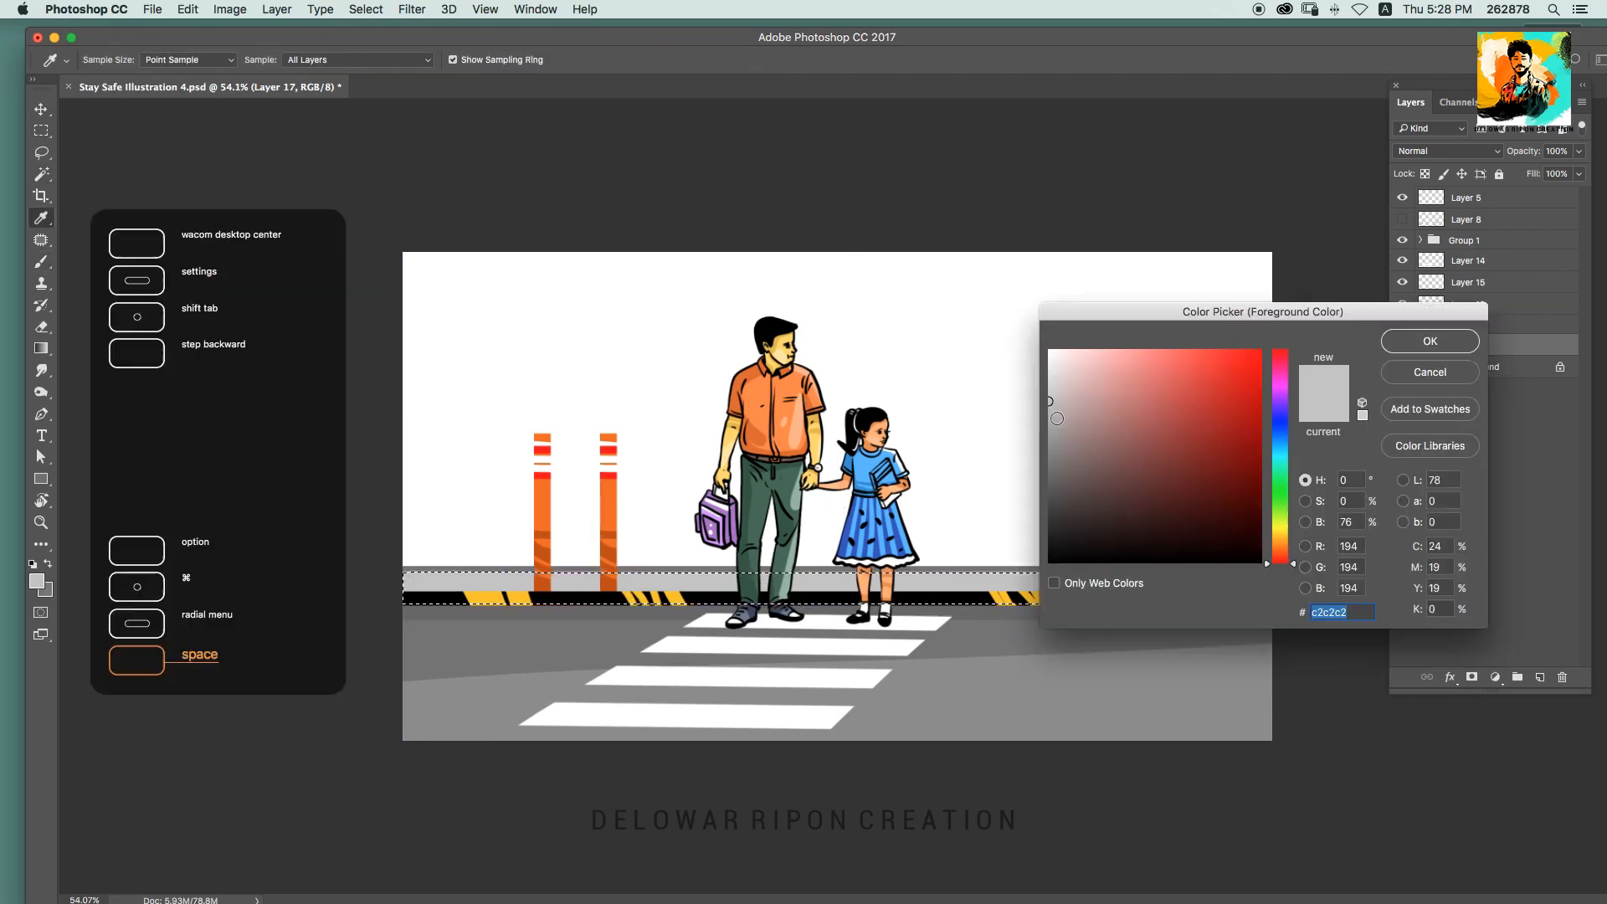
left_click(1051, 417)
left_click(1430, 341)
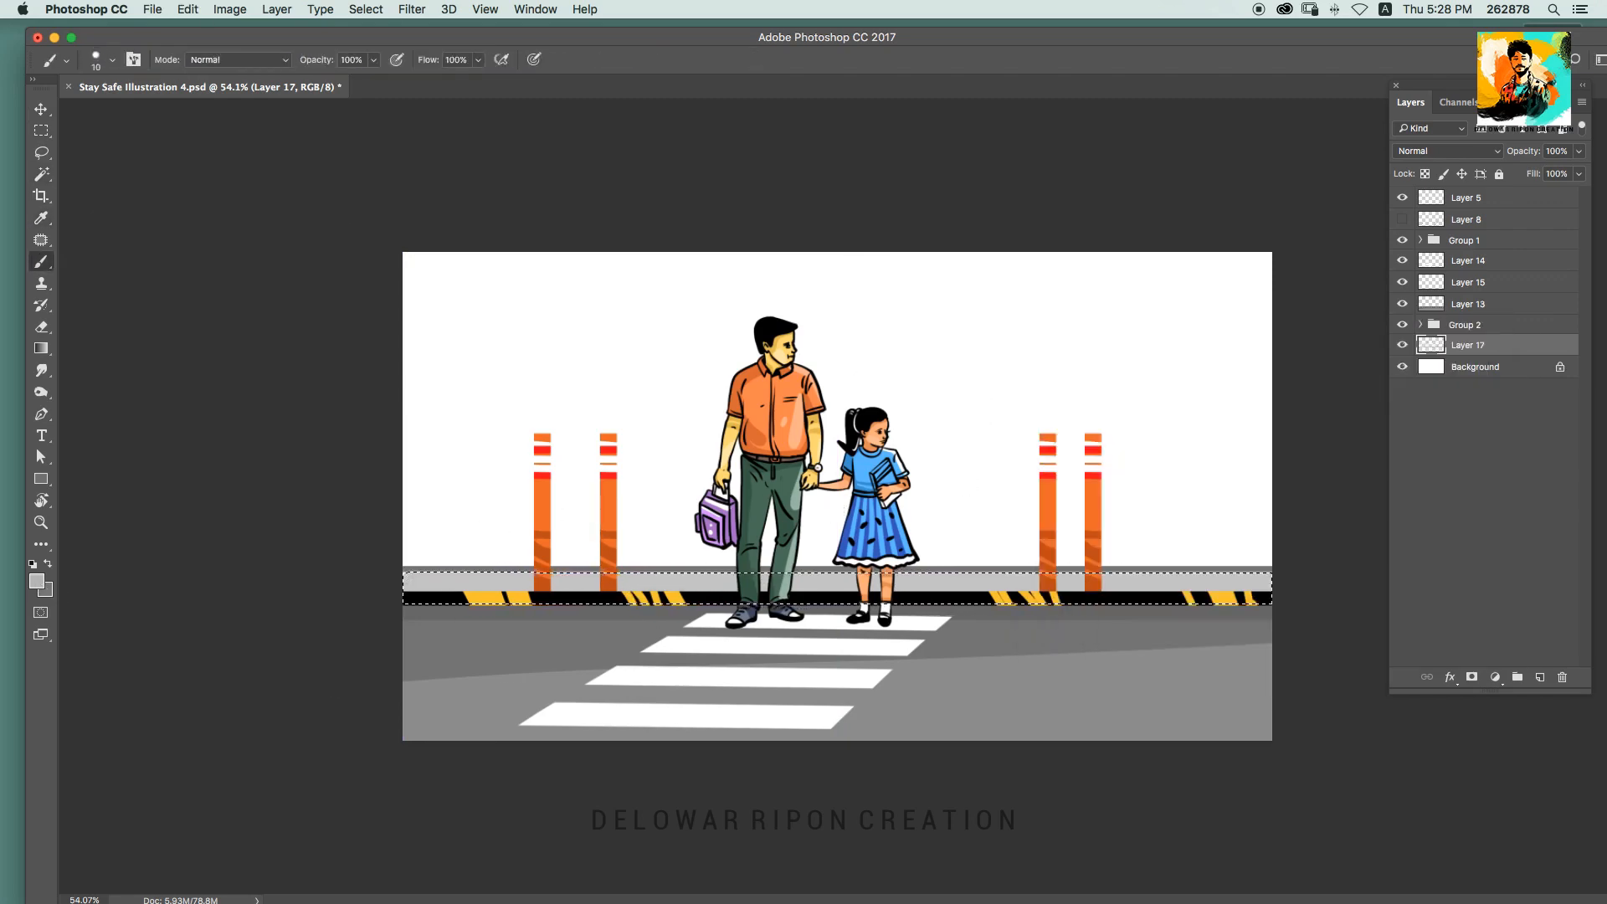
Step: Paint slanted grey streaks along the sidewalk with a 10 px brush and deselect
left_click_drag(688, 574, 646, 589)
left_click_drag(823, 574, 668, 591)
left_click_drag(988, 574, 947, 589)
left_click_drag(1261, 574, 1218, 590)
left_click_drag(1270, 580, 1254, 590)
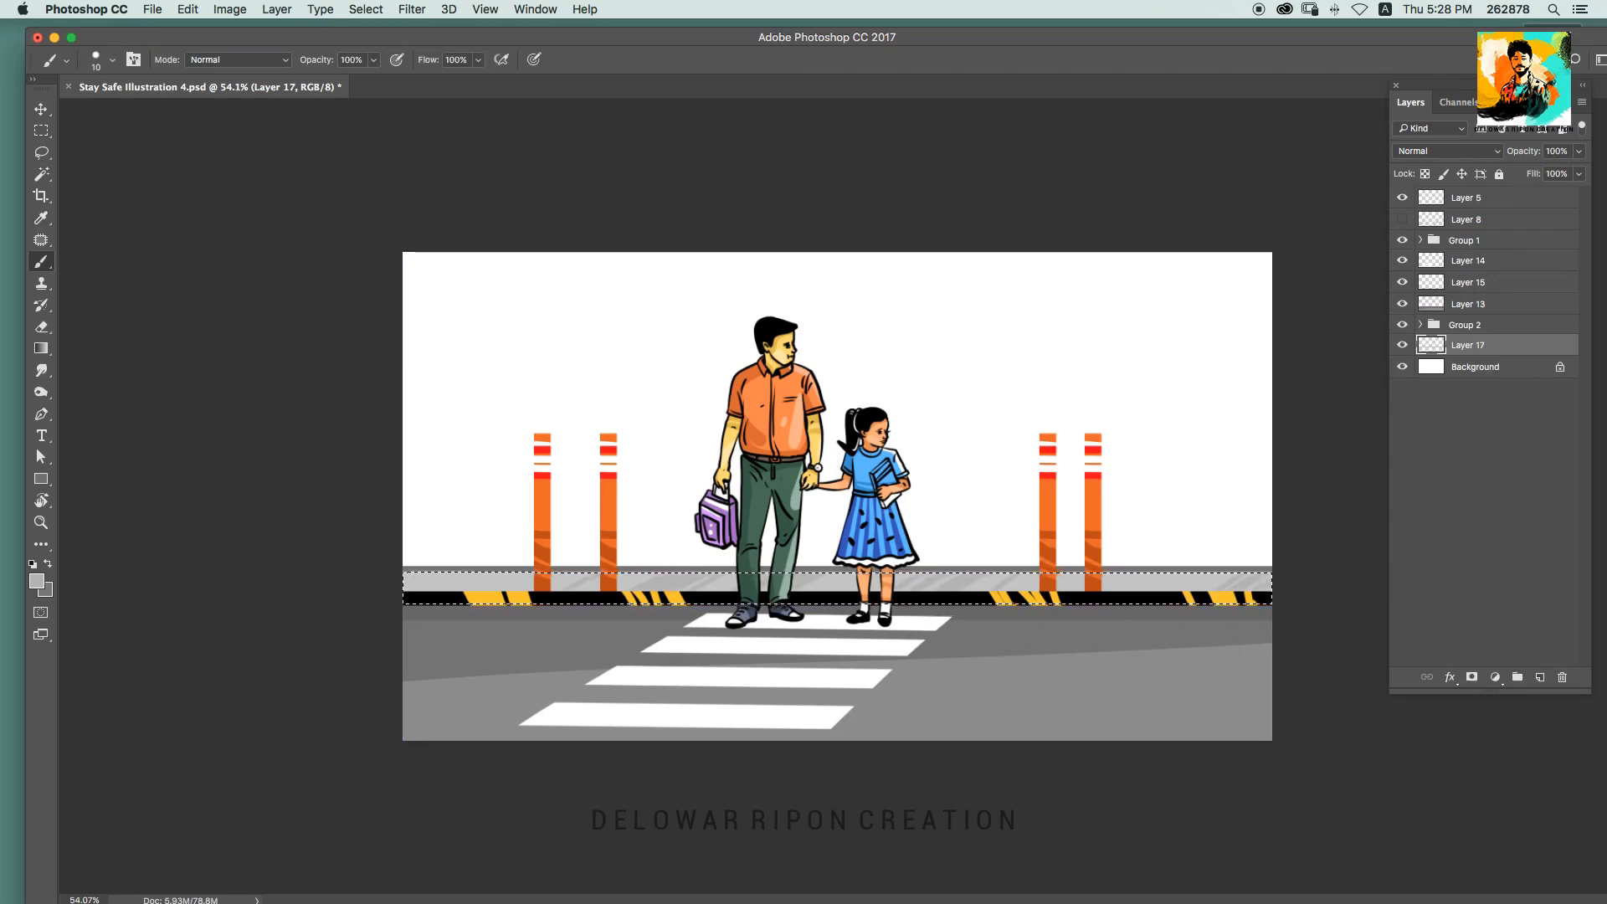
key("p")
key("space")
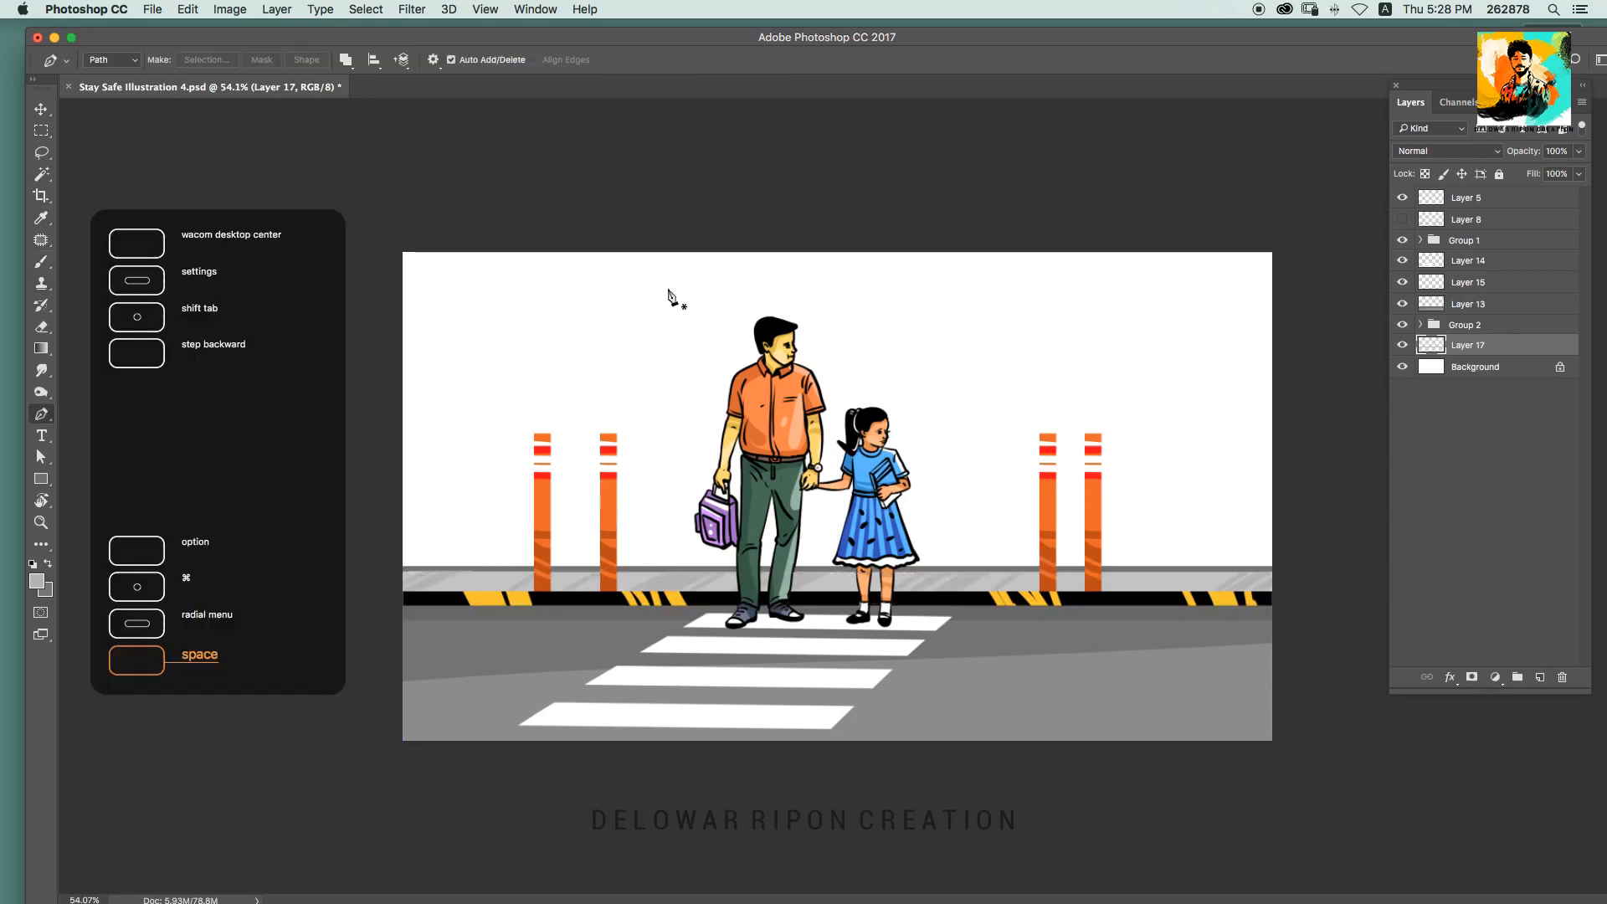
Step: Fill a tall rectangle standing on the sidewalk behind the man with sky blue on a new layer
key("m")
mouse_move(627, 262)
left_mouse_down()
mouse_move(810, 360)
mouse_move(882, 564)
mouse_move(822, 564)
left_mouse_up()
key("b")
left_click(39, 580)
left_click_drag(1280, 456, 1280, 444)
left_click(1171, 379)
left_click(1427, 342)
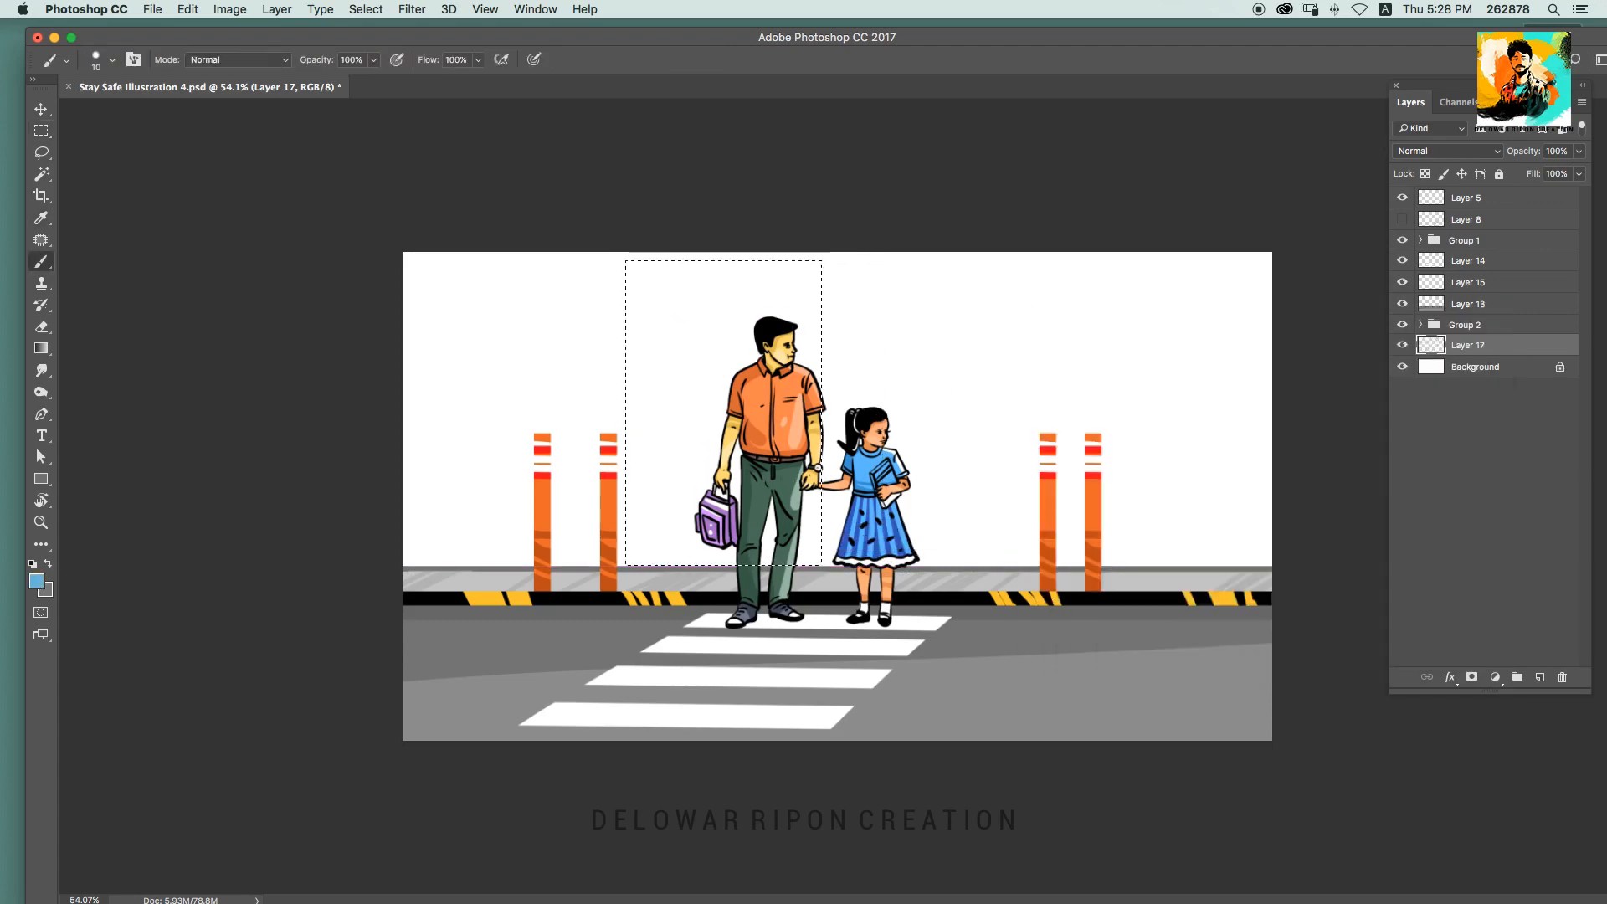
key("super+shift+n")
key("Return")
key("alt+BackSpace")
Step: Reduce the blue building's height and width with Free Transform
key("super+t")
left_click_drag(724, 260, 724, 287)
left_click_drag(822, 427, 792, 426)
key("Return")
Step: Add a thin, slightly darker blue roof ledge overhanging both sides of the building's top, and deselect
key("m")
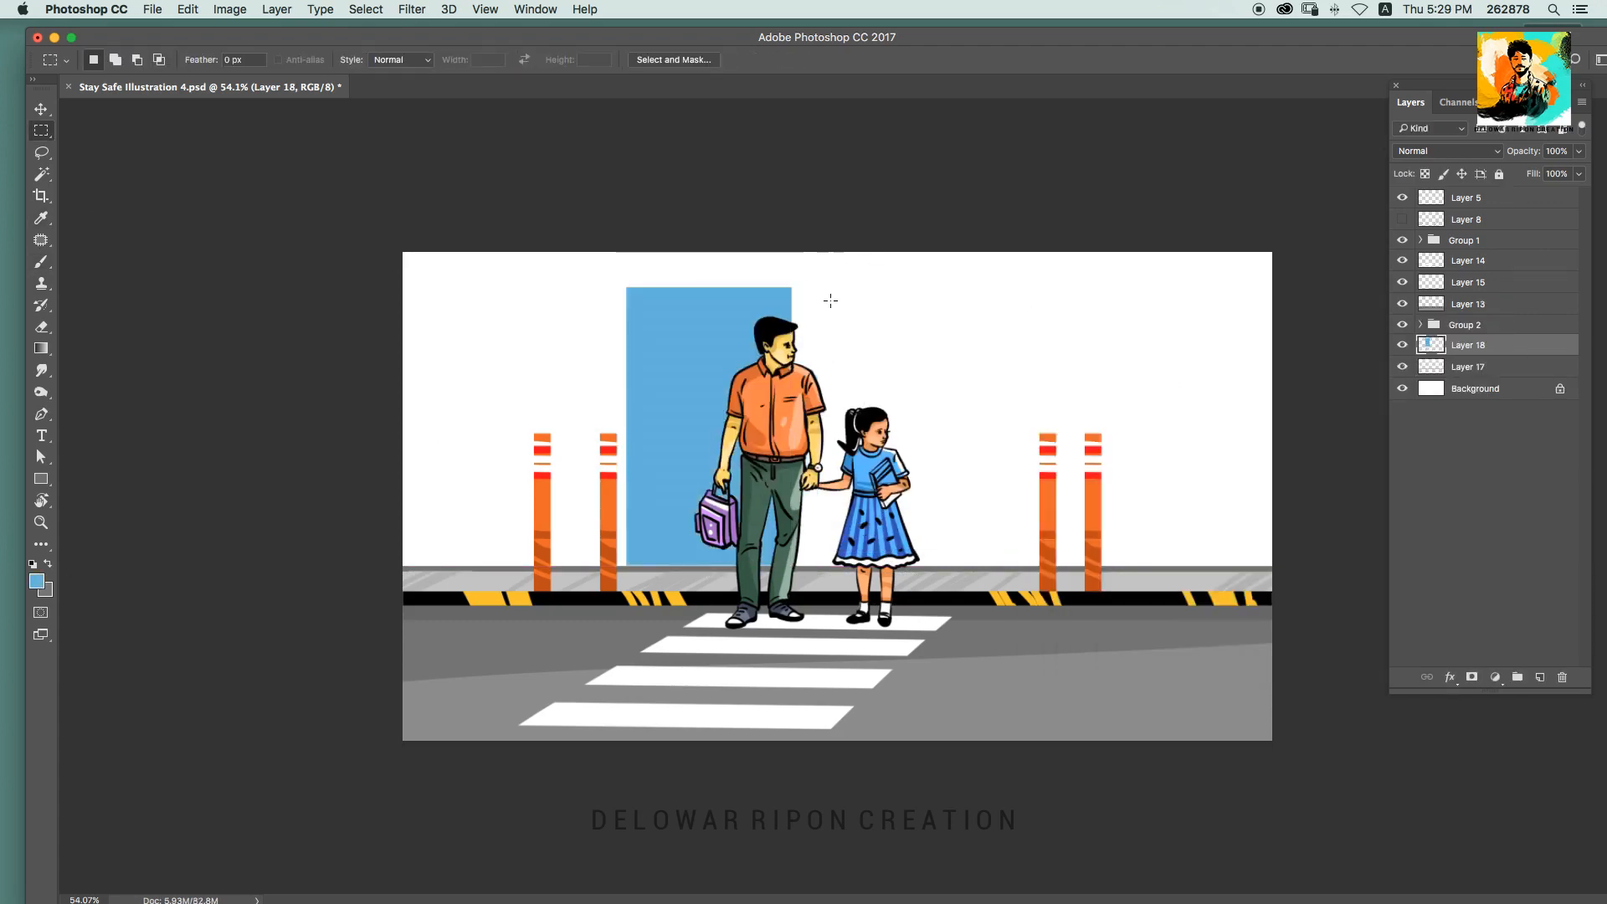
left_click_drag(722, 292, 795, 291)
left_click_drag(530, 277, 860, 290)
left_click(38, 580)
left_click(1175, 394)
key("Return")
key("alt+BackSpace")
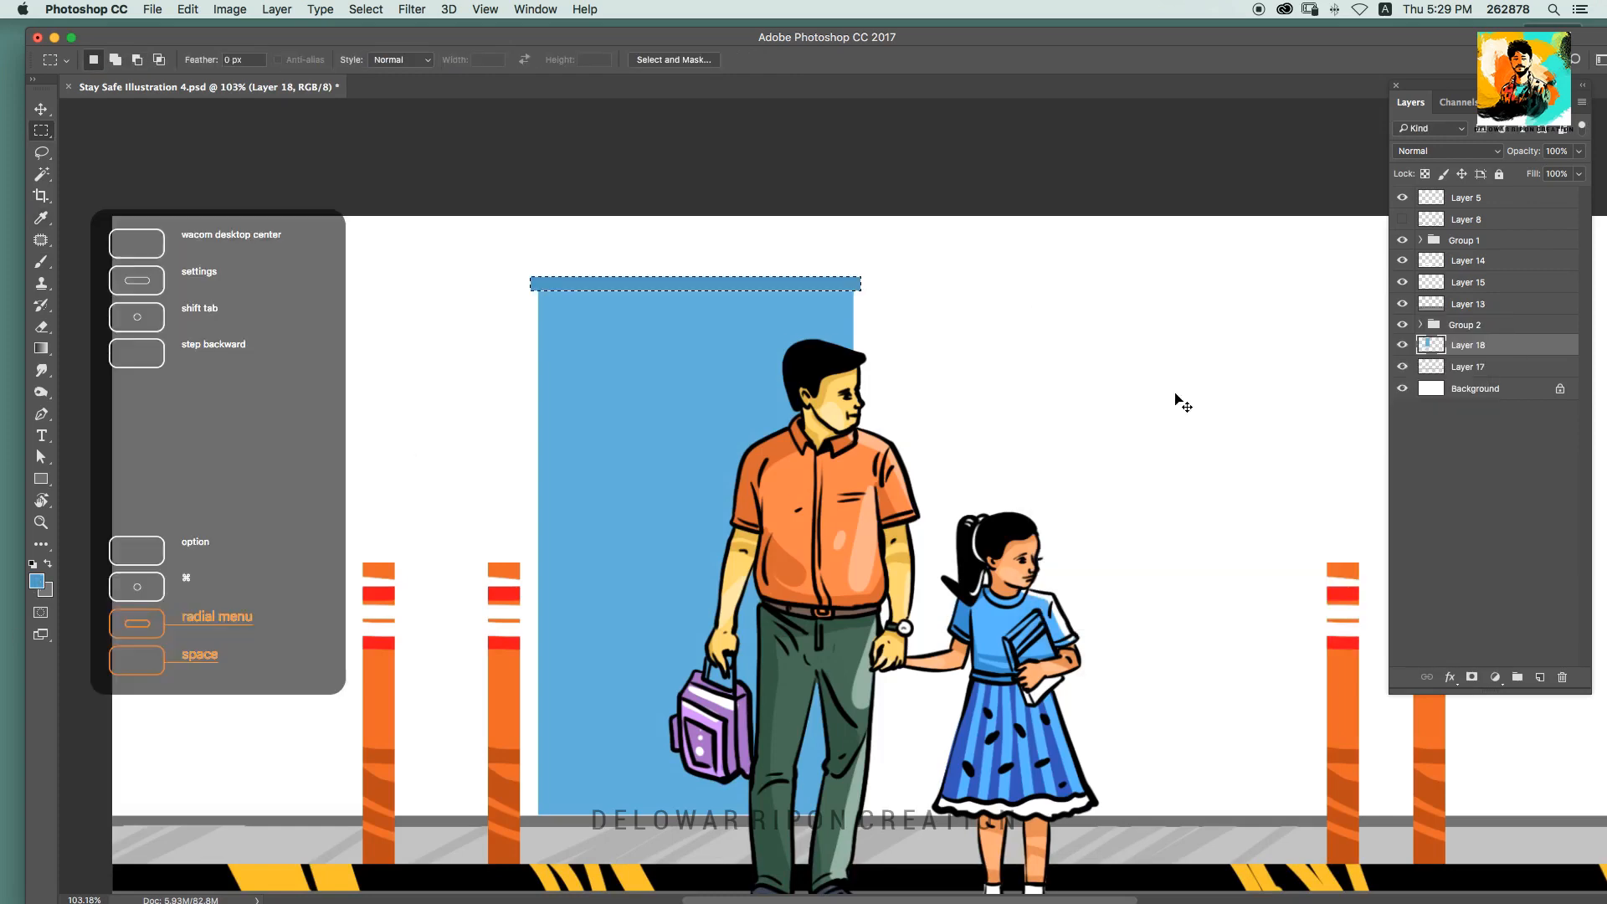
key("super+d")
Step: Lighten the building on Layer 18 with Hue/Saturation
key("super+u")
left_click_drag(1377, 322, 1428, 323)
key("Return")
left_click_drag(641, 397, 680, 372)
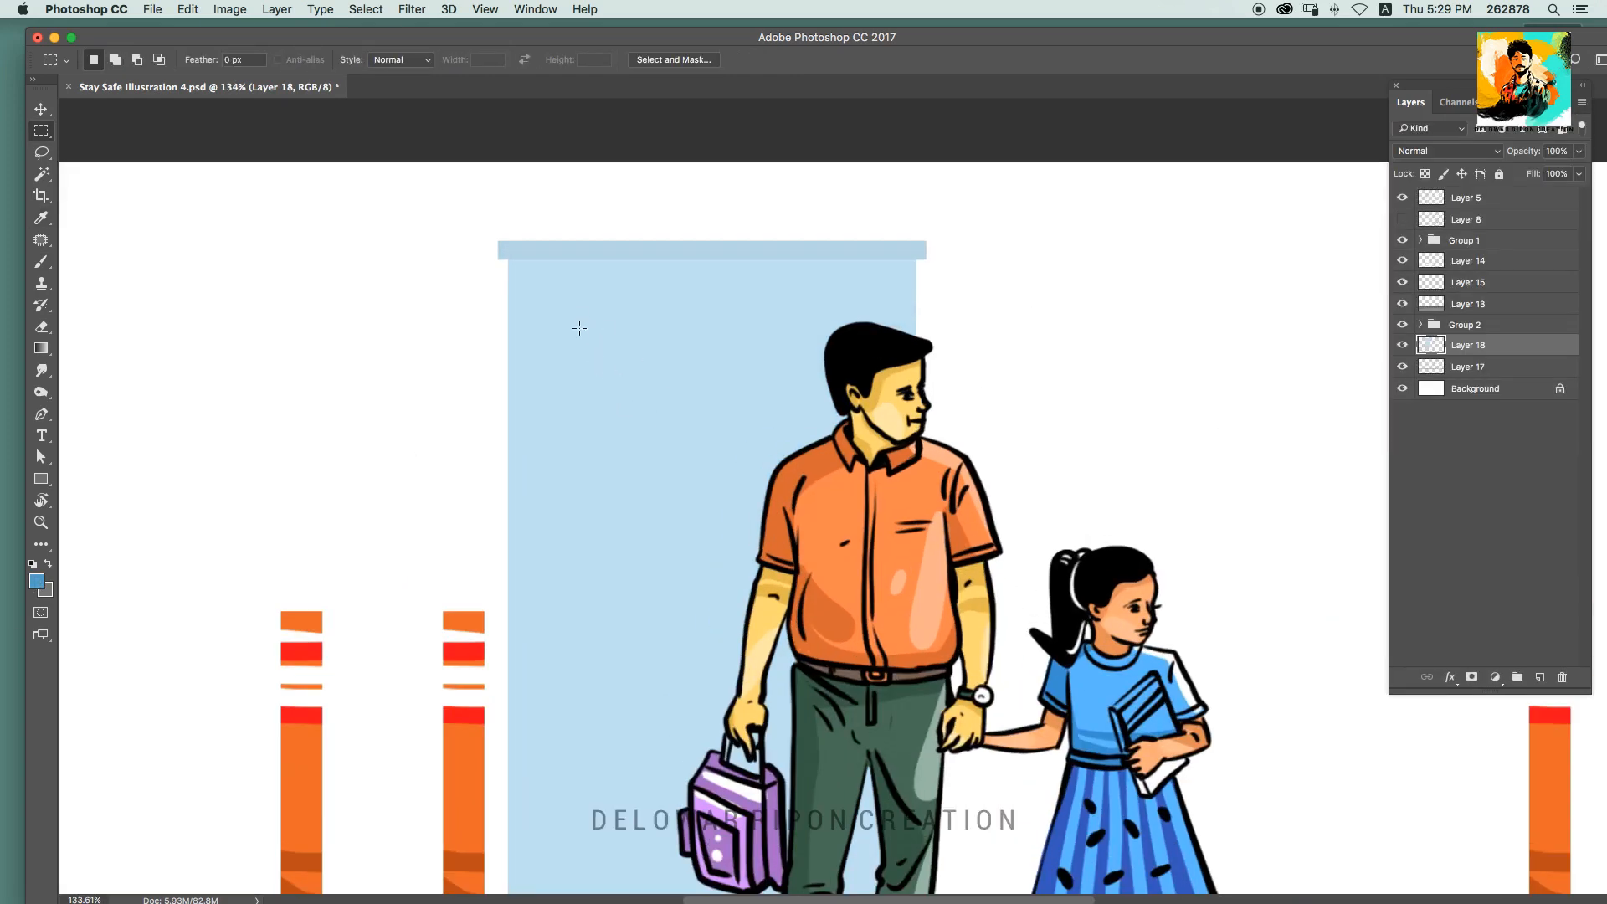
Step: Fill a small upright rectangle near the building's upper left corner with white as a window
key("d")
key("x")
mouse_move(581, 315)
left_mouse_down()
mouse_move(605, 360)
mouse_move(810, 342)
mouse_move(714, 345)
mouse_move(594, 448)
mouse_move(710, 448)
left_mouse_up()
key("alt+BackSpace")
key("b")
key("x")
key("c")
Step: Duplicate the white window in rows and columns across the building's facade and deselect
key("v")
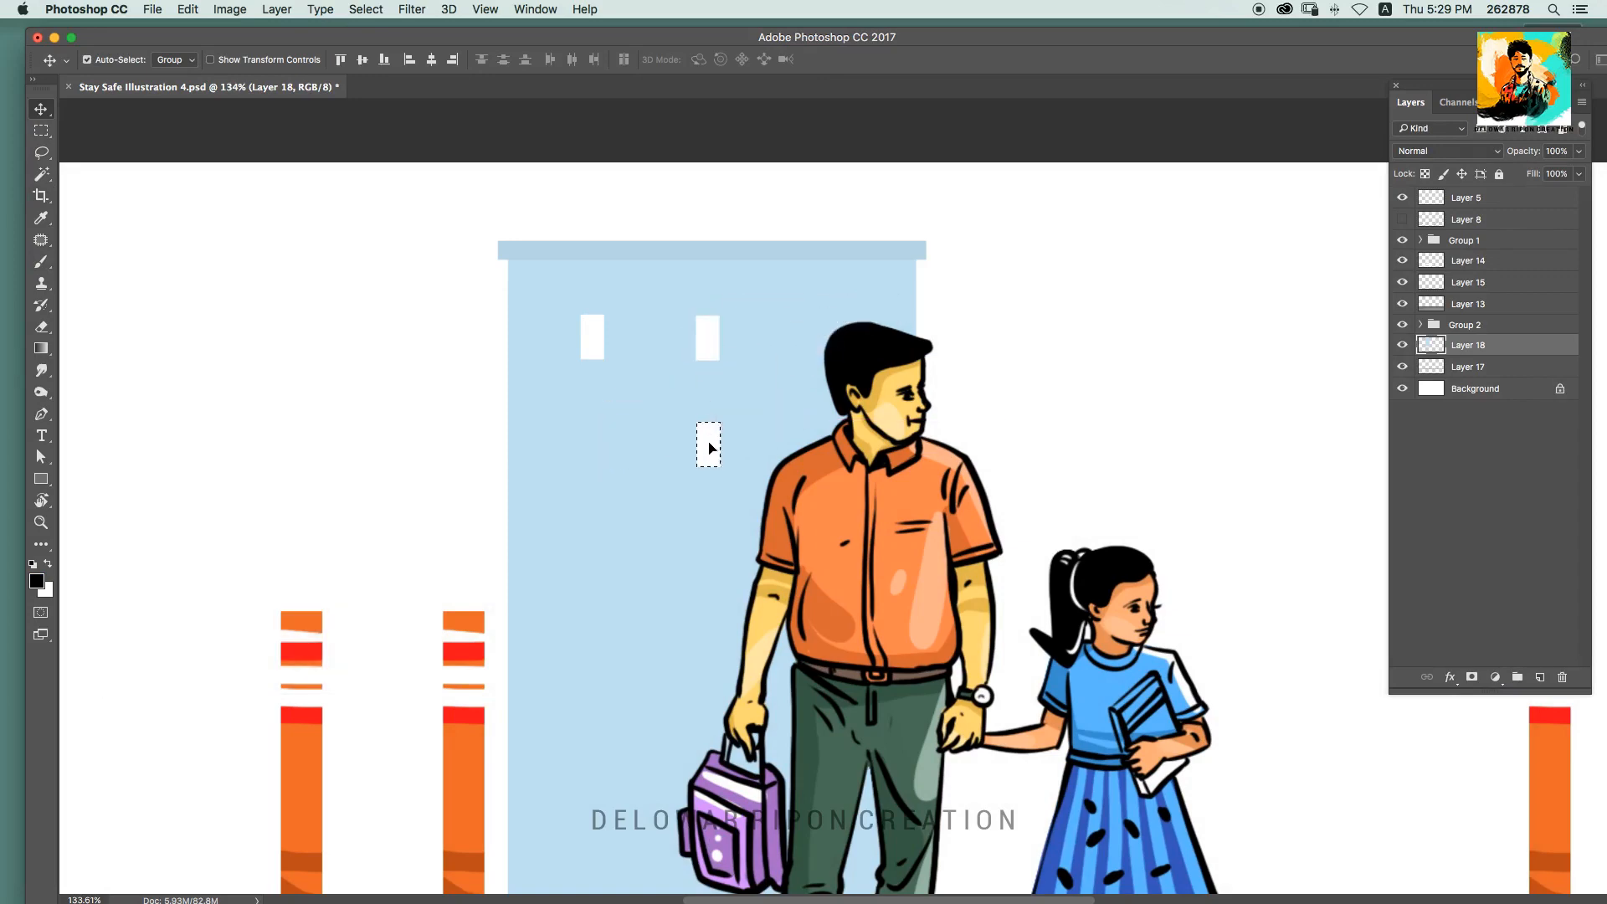
left_click_drag(590, 452, 716, 445)
left_click_drag(784, 381, 711, 451)
left_click_drag(805, 338, 579, 574)
left_click_drag(579, 574, 712, 579)
left_click_drag(712, 579, 576, 714)
left_click_drag(577, 714, 763, 433)
left_click_drag(763, 434, 744, 566)
key("super+d")
left_click_drag(795, 552, 713, 549)
Step: Try inverting the building's colours, undo it, and raise its Hue/Saturation lightness to +46
key("super+i")
key("super+z")
key("super+u")
left_click_drag(1378, 320, 1416, 321)
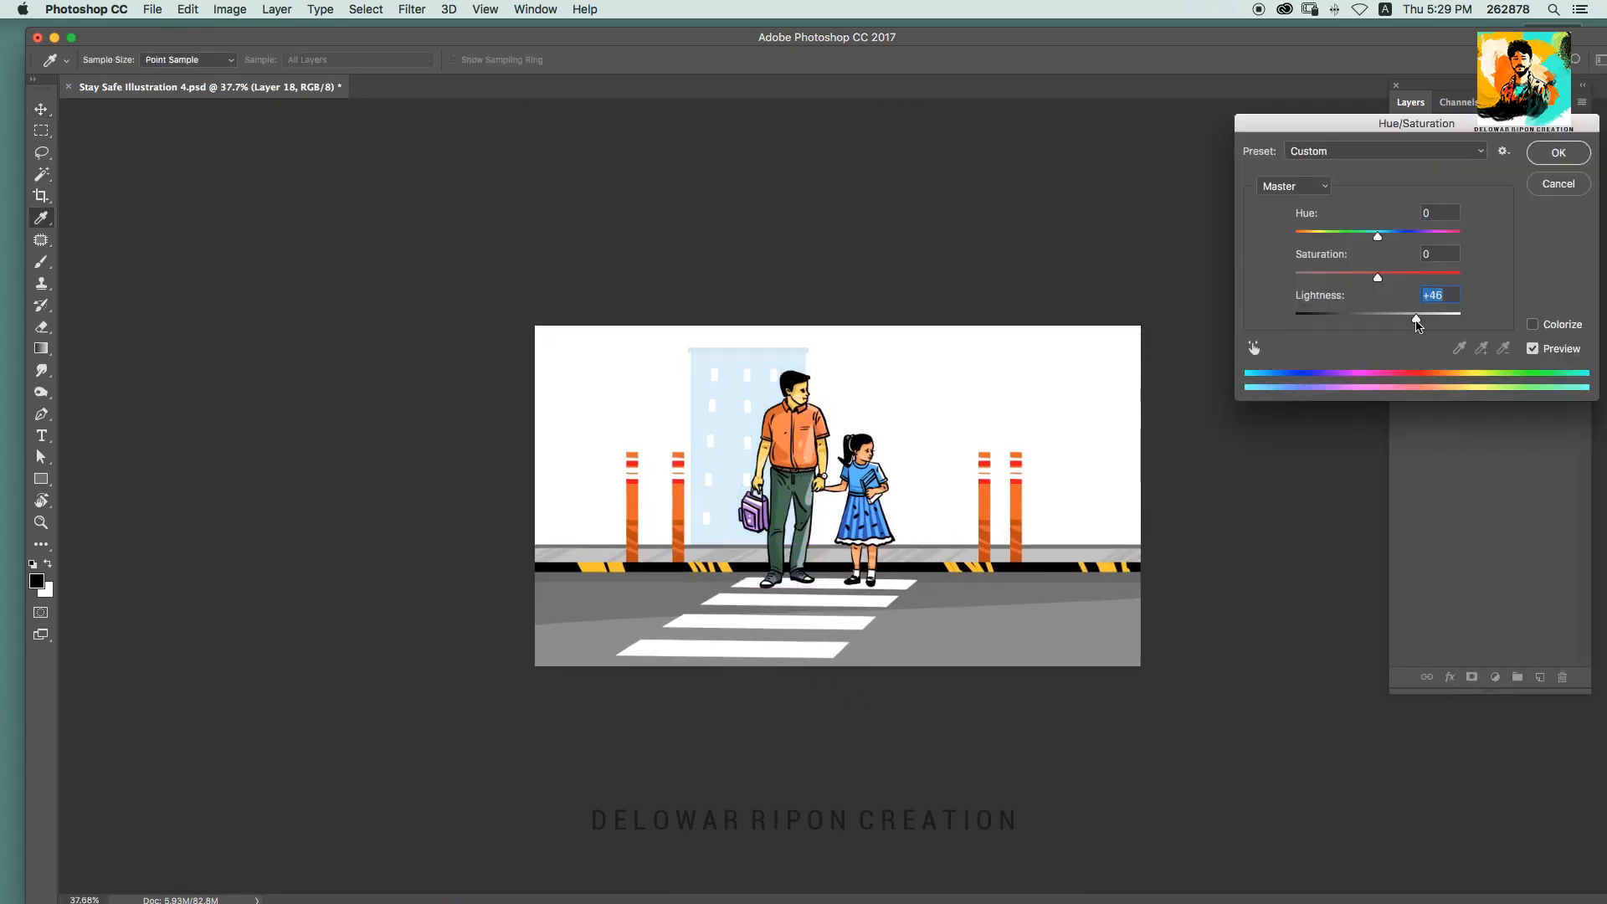
key("Return")
Step: Duplicate the building, make the copy shorter and narrower, and position it behind the girl
key("super+j")
key("super+t")
left_click_drag(794, 405, 922, 405)
left_click_drag(876, 347, 876, 383)
left_click_drag(937, 464, 889, 464)
key("Return")
left_click_drag(863, 393, 947, 393)
Step: Darken the smaller building and shift its hue to purple with Hue/Saturation
key("super+u")
left_click_drag(1378, 321, 1364, 322)
left_click_drag(1377, 237, 1410, 237)
key("Return")
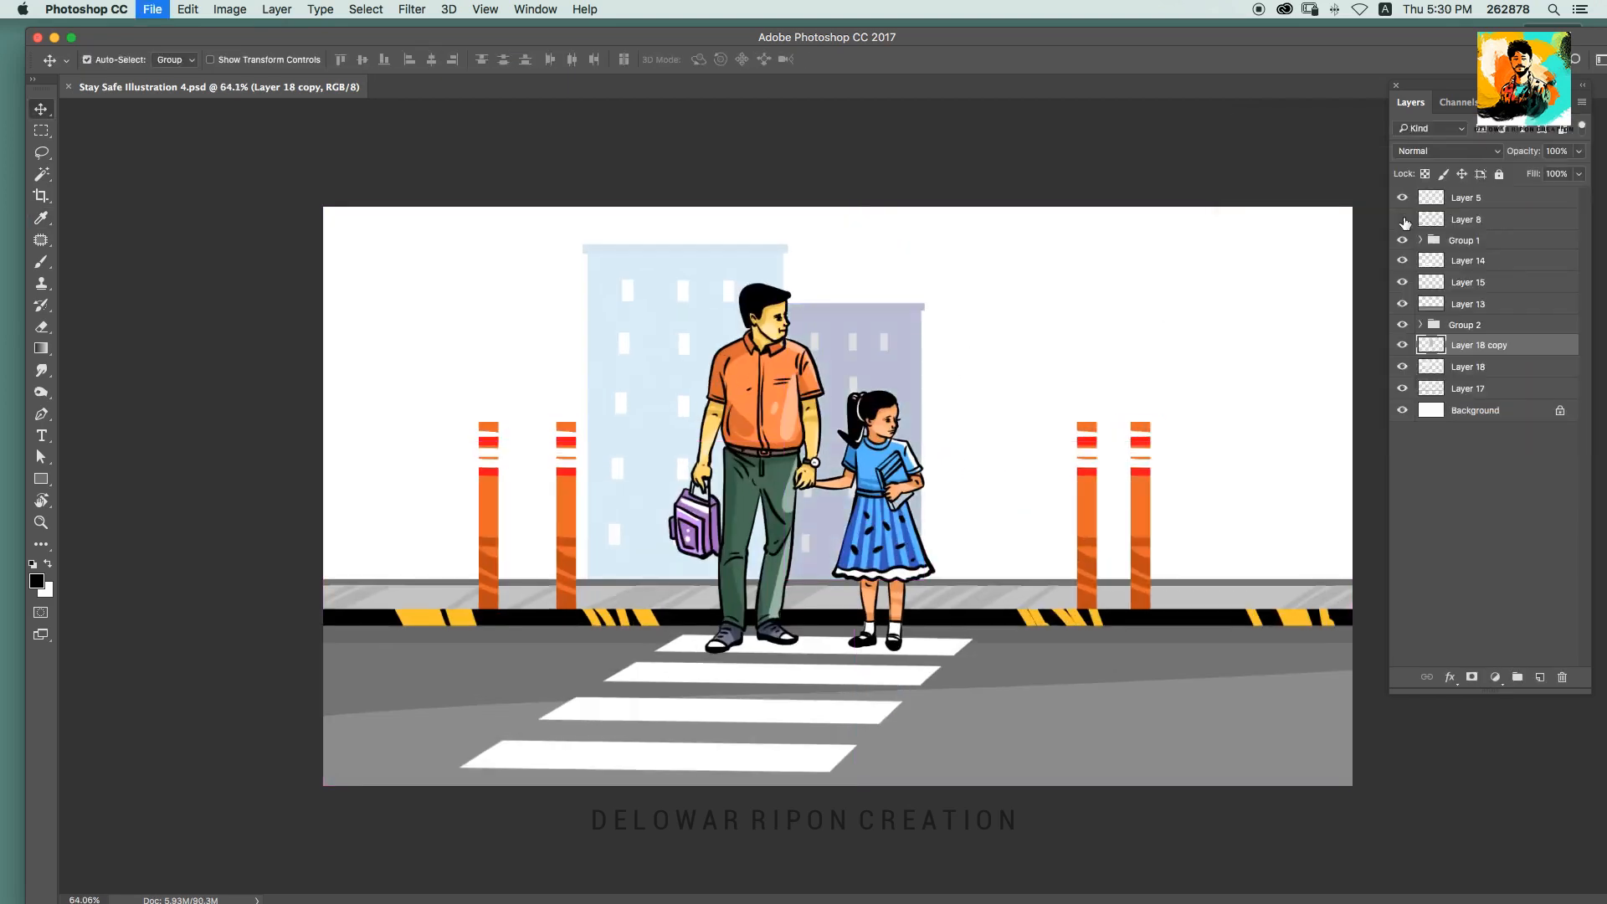
Step: Duplicate the purple building to behind the posts on the man's side and move Layer 17 above the building layers
key("super+j")
left_click_drag(836, 416, 492, 417)
left_click_drag(1506, 410, 1506, 336)
Step: Place another building copy beside the girl and recolour the two copies beige and blue-grey with Hue/Saturation
mouse_move(549, 415)
left_mouse_down()
mouse_move(1046, 408)
mouse_move(1012, 354)
left_mouse_up()
key("super+u")
key("Return")
key("super+j")
key("super+u")
key("Return")
Step: Add a rectangular rooftop block with a thin overhanging cap to the blue-grey building, filled with its sampled colour
key("m")
scroll(1018, 323, "up", 10)
key("i")
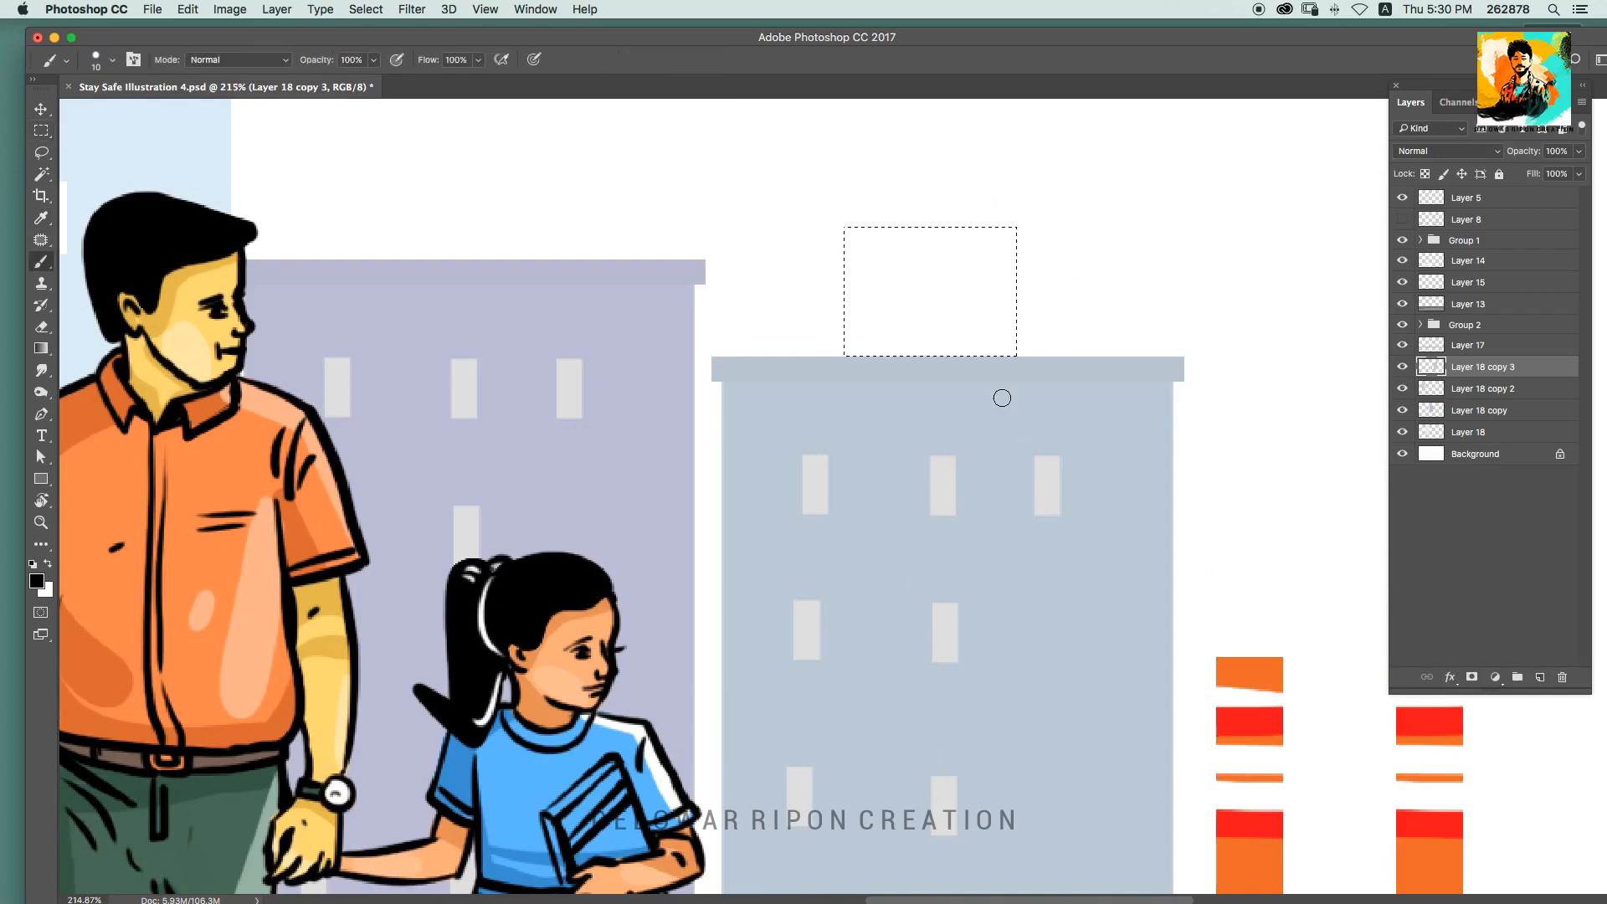
left_click(1001, 398)
key("alt+BackSpace")
key("m")
left_click_drag(825, 218, 1034, 235)
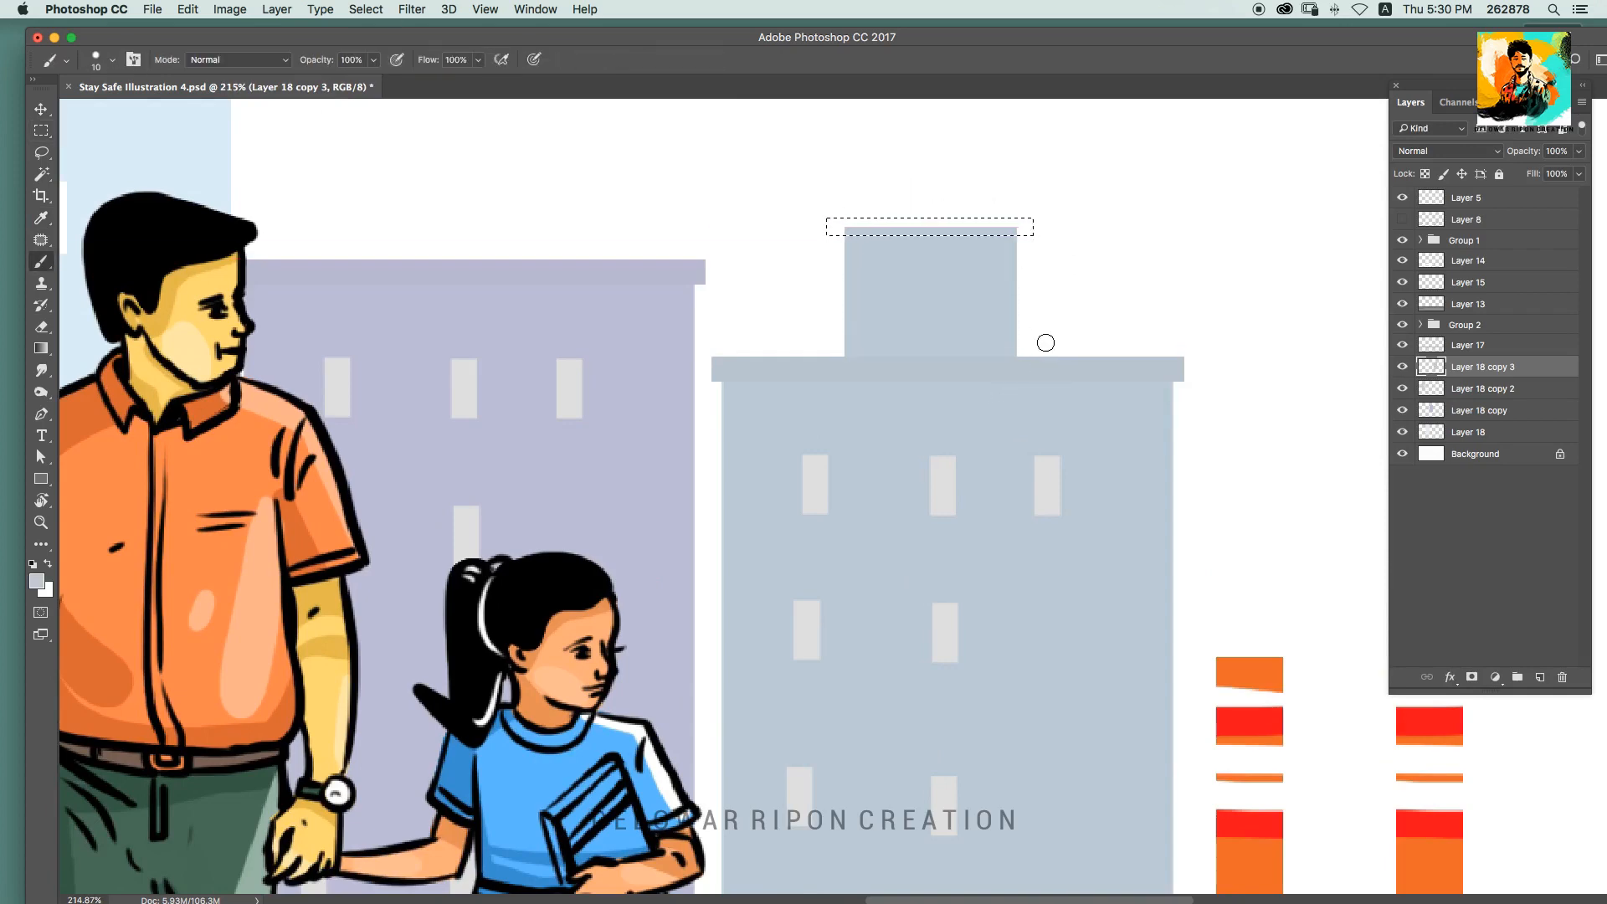
key("alt+BackSpace")
Step: Add a small square window to the rooftop block, filled with the colour sampled from the building's other windows
left_click_drag(905, 270, 958, 322)
key("d")
key("x")
key("alt+BackSpace")
scroll(995, 311, "down", 10)
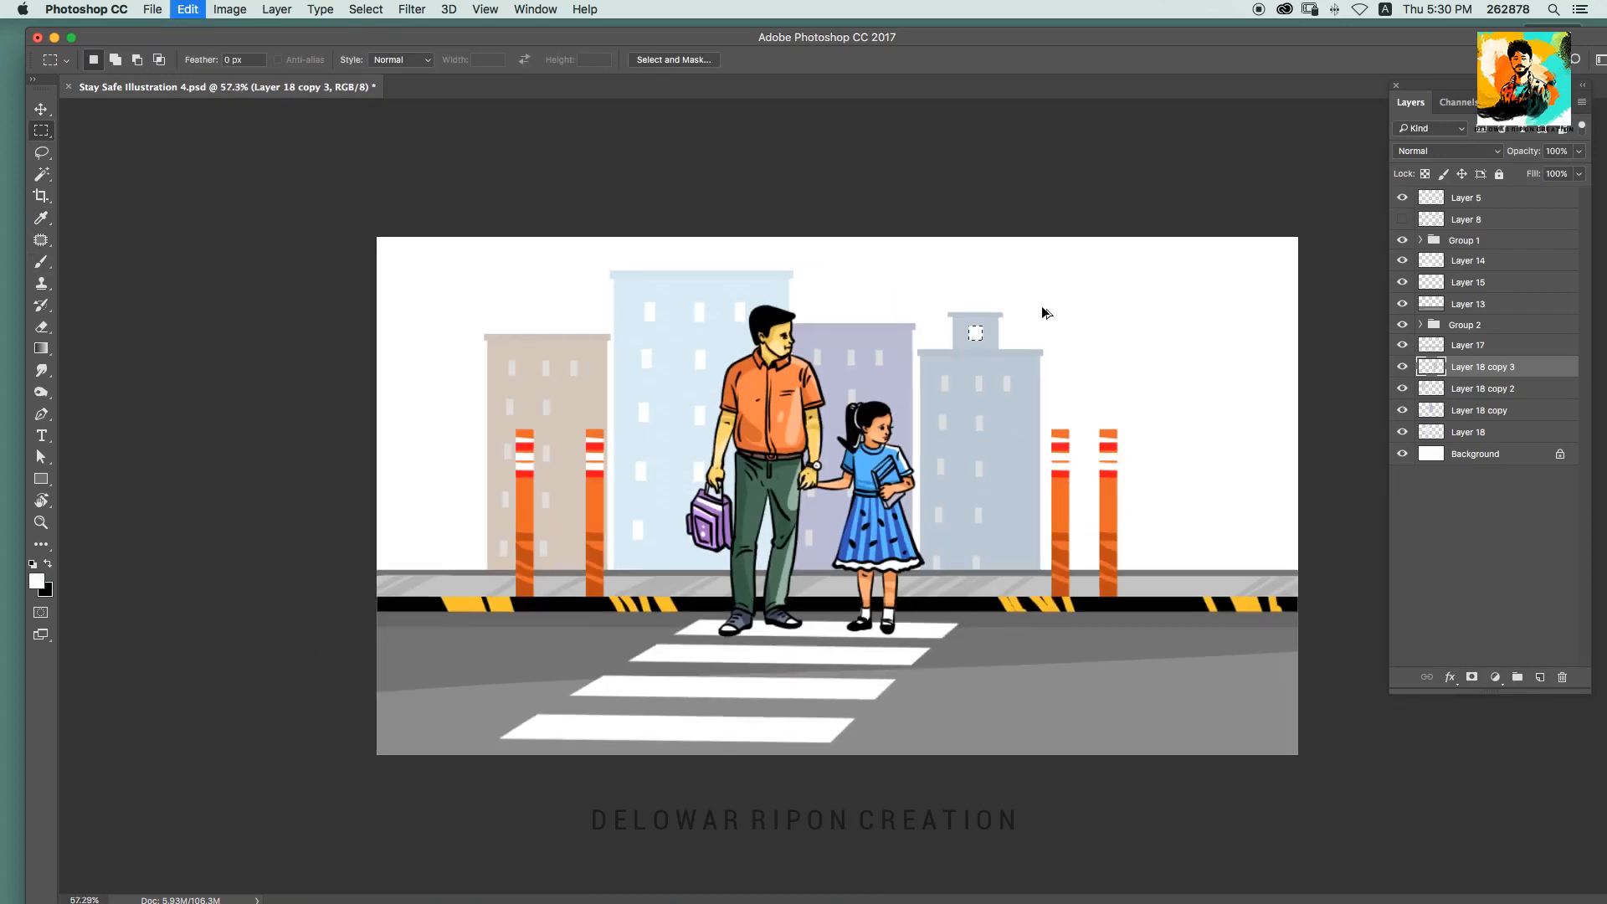
key("b")
scroll(1005, 306, "up", 9)
left_click(926, 508, "alt")
key("alt+BackSpace")
scroll(929, 502, "down", 9)
Step: Move the blue-grey building to the far left of the street and place a smaller duplicate beside the girl
key("v")
left_click_drag(995, 430, 459, 436)
left_click_drag(473, 438, 987, 425)
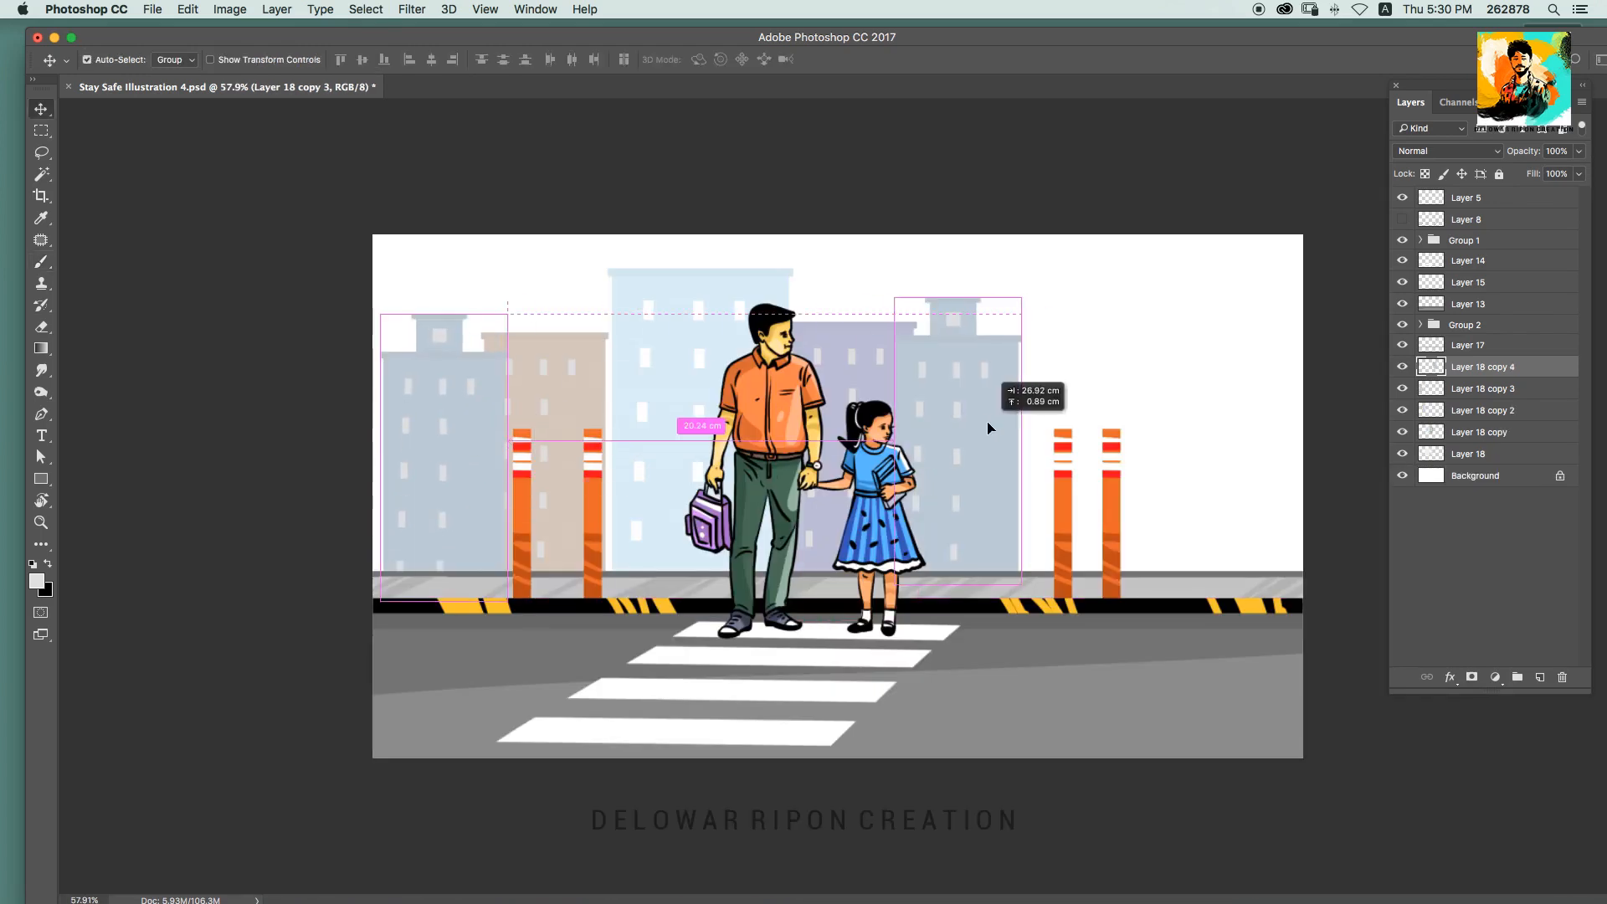
key("super+t")
left_click_drag(1021, 299, 970, 368)
left_click_drag(954, 433, 968, 425)
key("Return")
Step: Invert the small building's colours, adjust its hue and raise its lightness to +44 with Hue/Saturation, and save
key("super+i")
key("super+u")
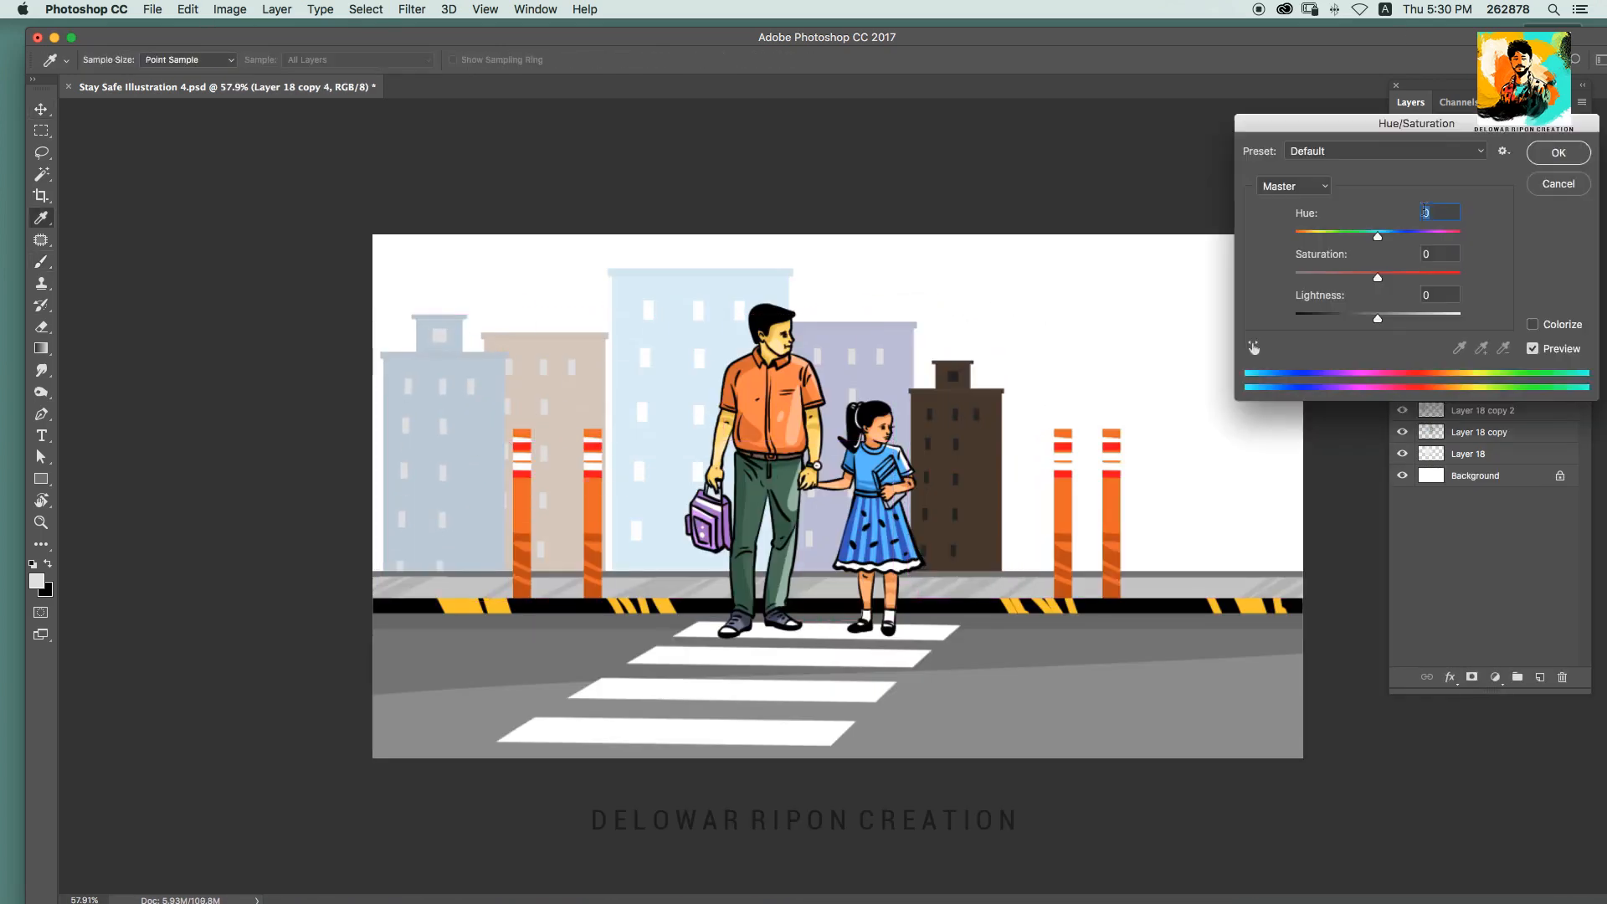
left_click_drag(1377, 237, 1421, 238)
left_click_drag(1378, 319, 1432, 320)
mouse_move(1420, 238)
left_mouse_down()
mouse_move(1389, 237)
mouse_move(1431, 237)
left_mouse_up()
left_click_drag(1432, 319, 1389, 320)
left_click_drag(1431, 237, 1366, 238)
left_click_drag(1389, 320, 1415, 319)
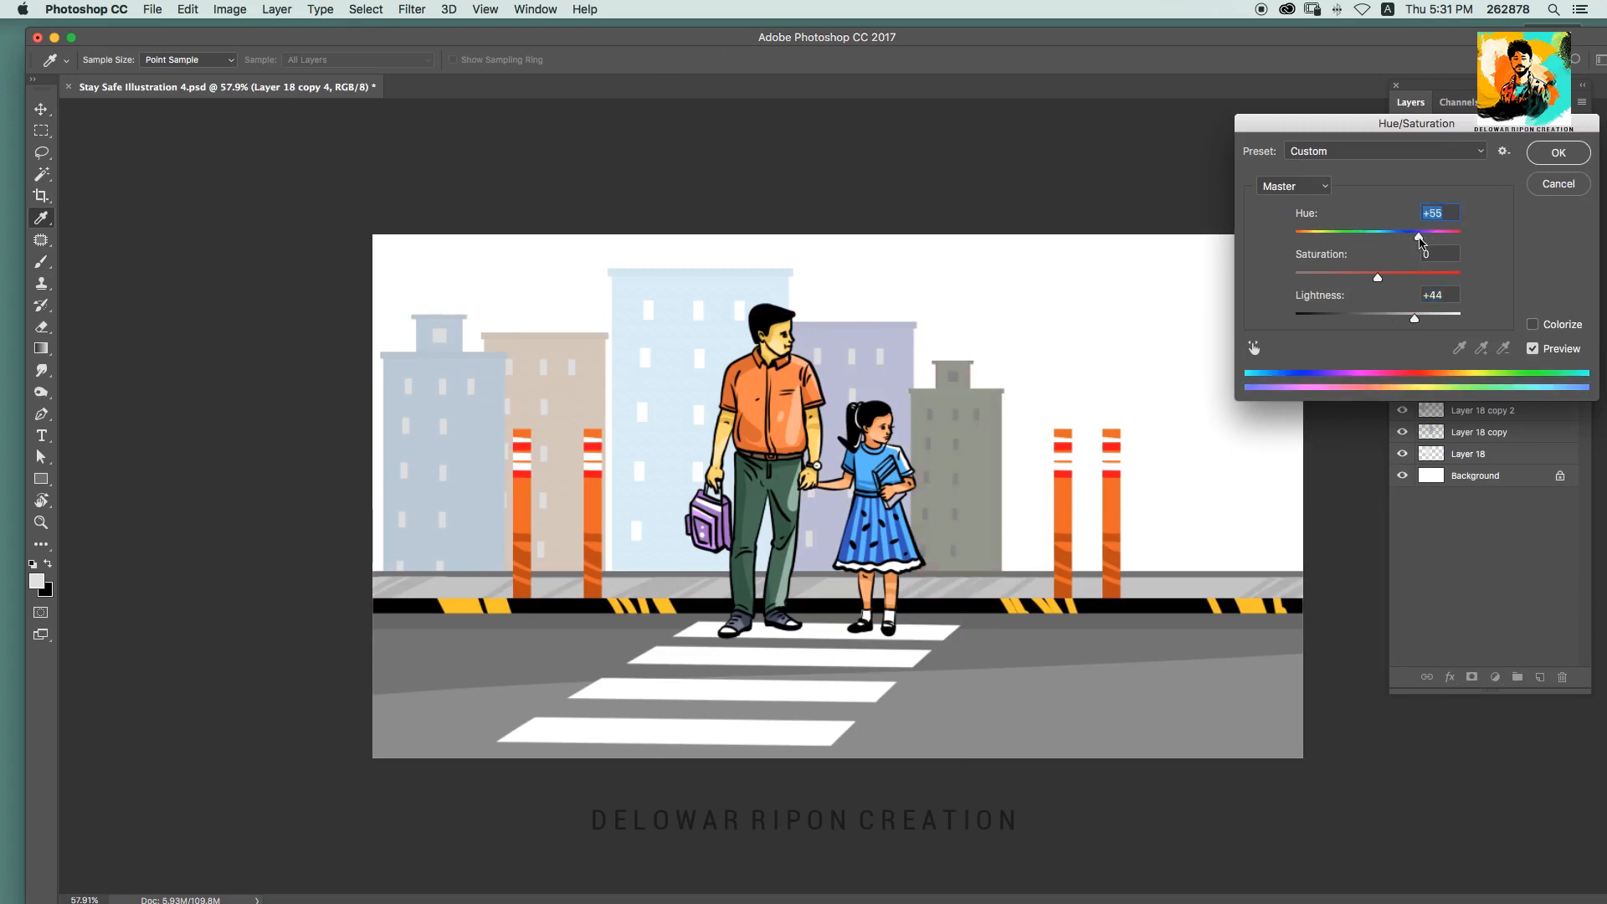
key("Return")
key("super+s")
Step: Select all five buildings, shift them right to centre them behind the figures, and group them
left_click_drag(952, 424, 961, 420)
left_click_drag(437, 455, 1064, 437)
key("super+z")
left_click(559, 448, "shift")
left_click(666, 444, "shift")
left_click(862, 385, "shift")
left_click(970, 435, "shift")
key("super+t")
key("Return")
key("super+g")
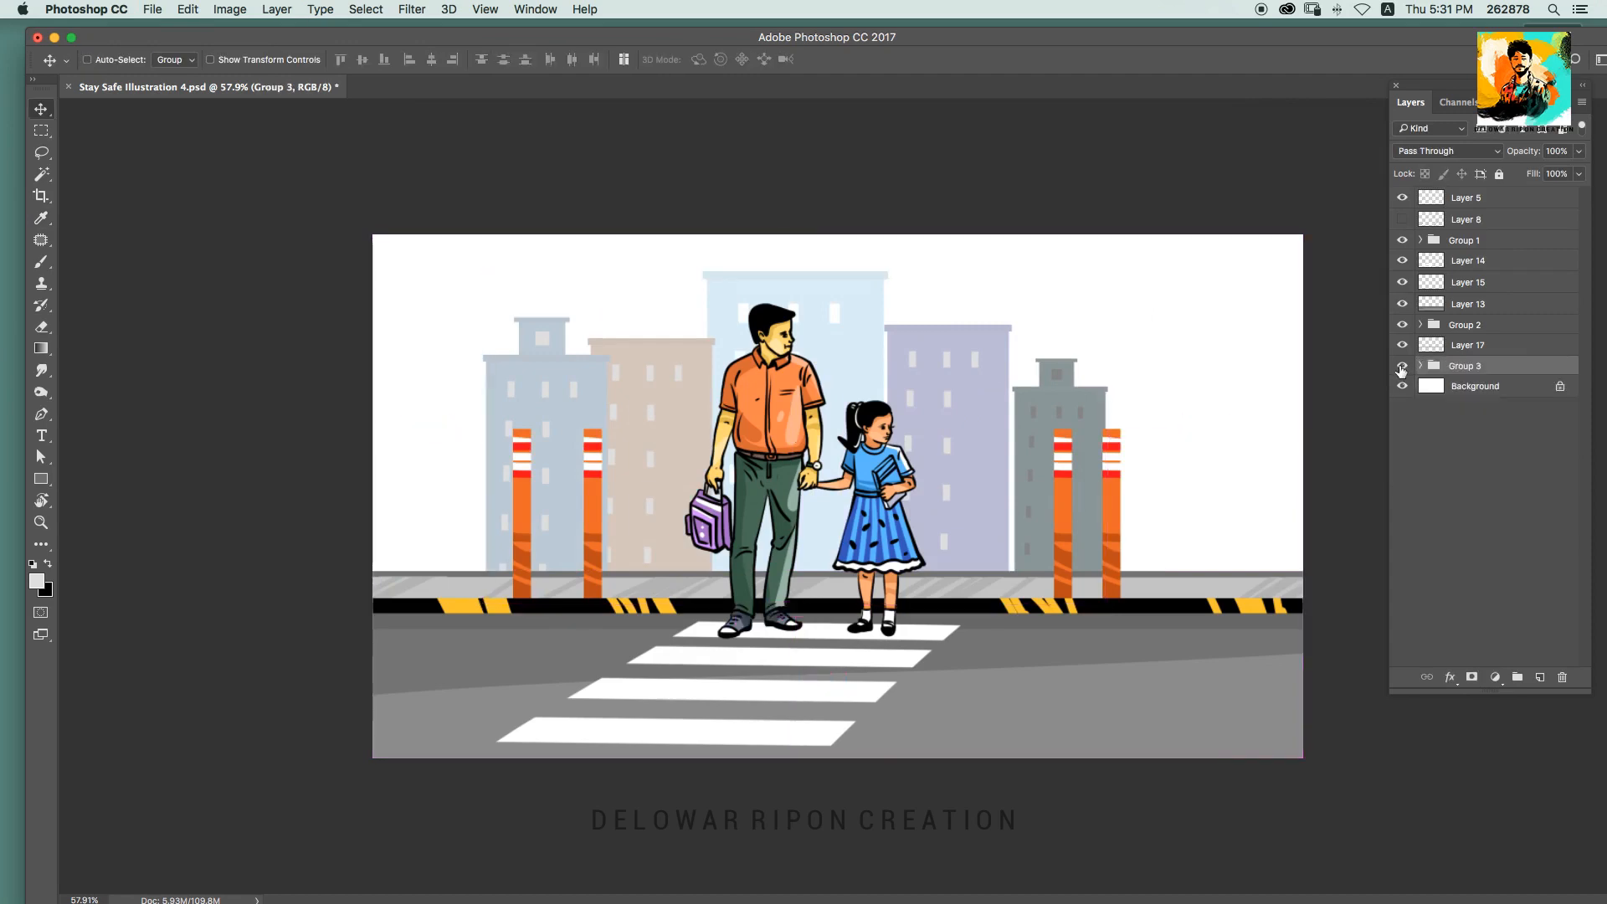
key("super+t")
left_click_drag(1109, 271, 1030, 314)
key("Escape")
Step: Scale down a duplicate of the building group with the original hidden, lower it onto the sidewalk, and set its opacity to 53%
key("super+t")
left_click_drag(1109, 270, 1036, 310)
left_click_drag(1031, 338, 1031, 381)
key("Return")
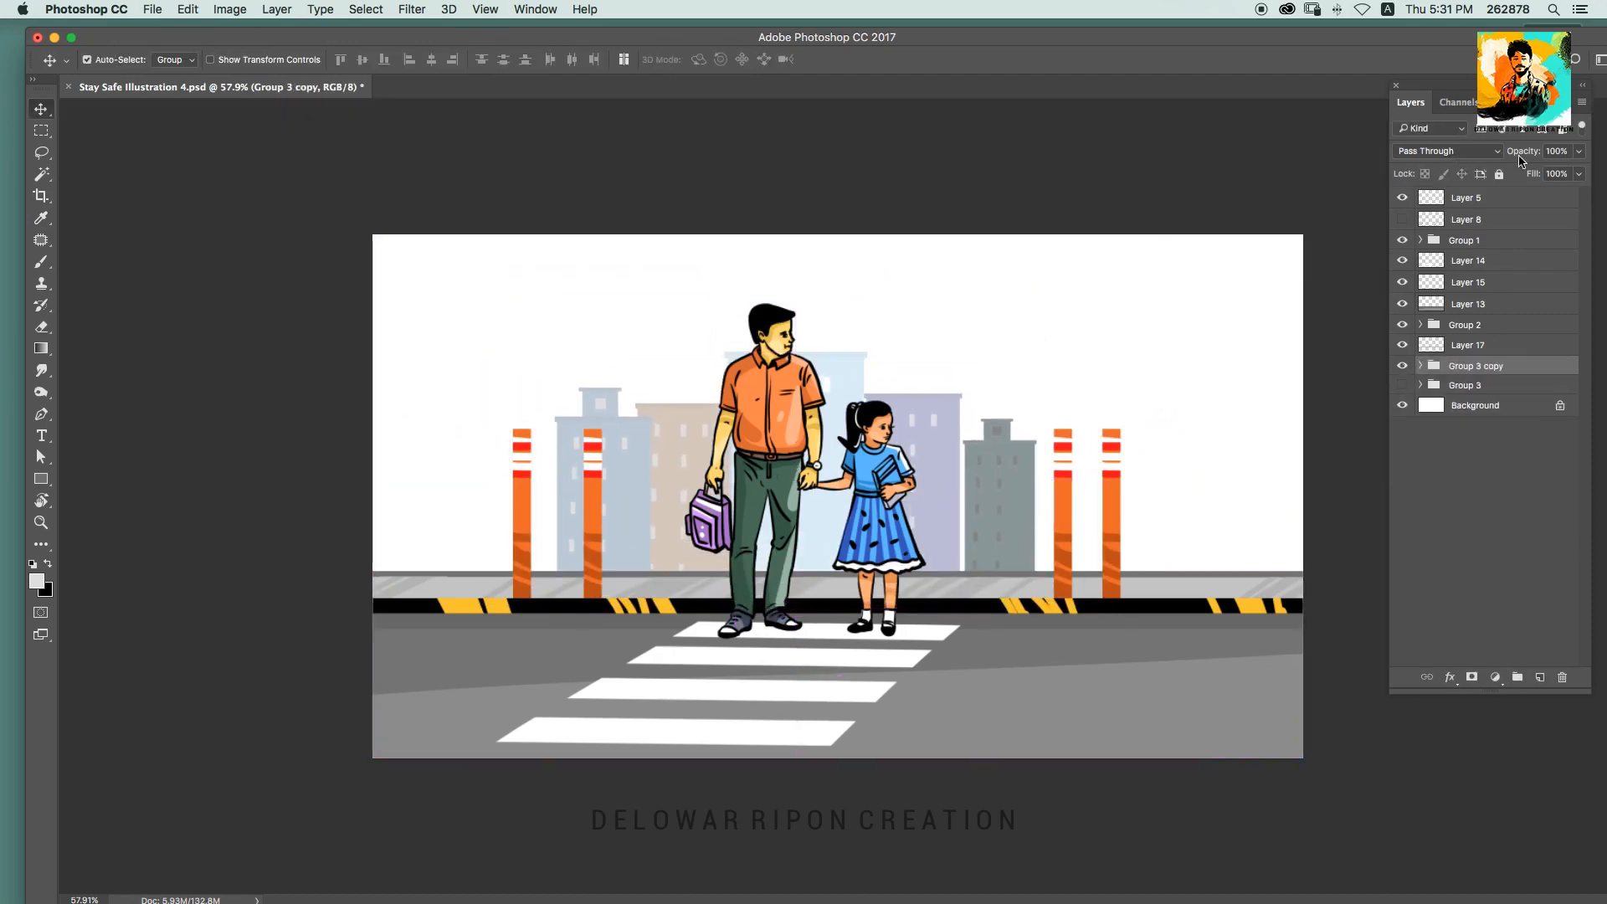
left_click_drag(1520, 158, 1484, 168)
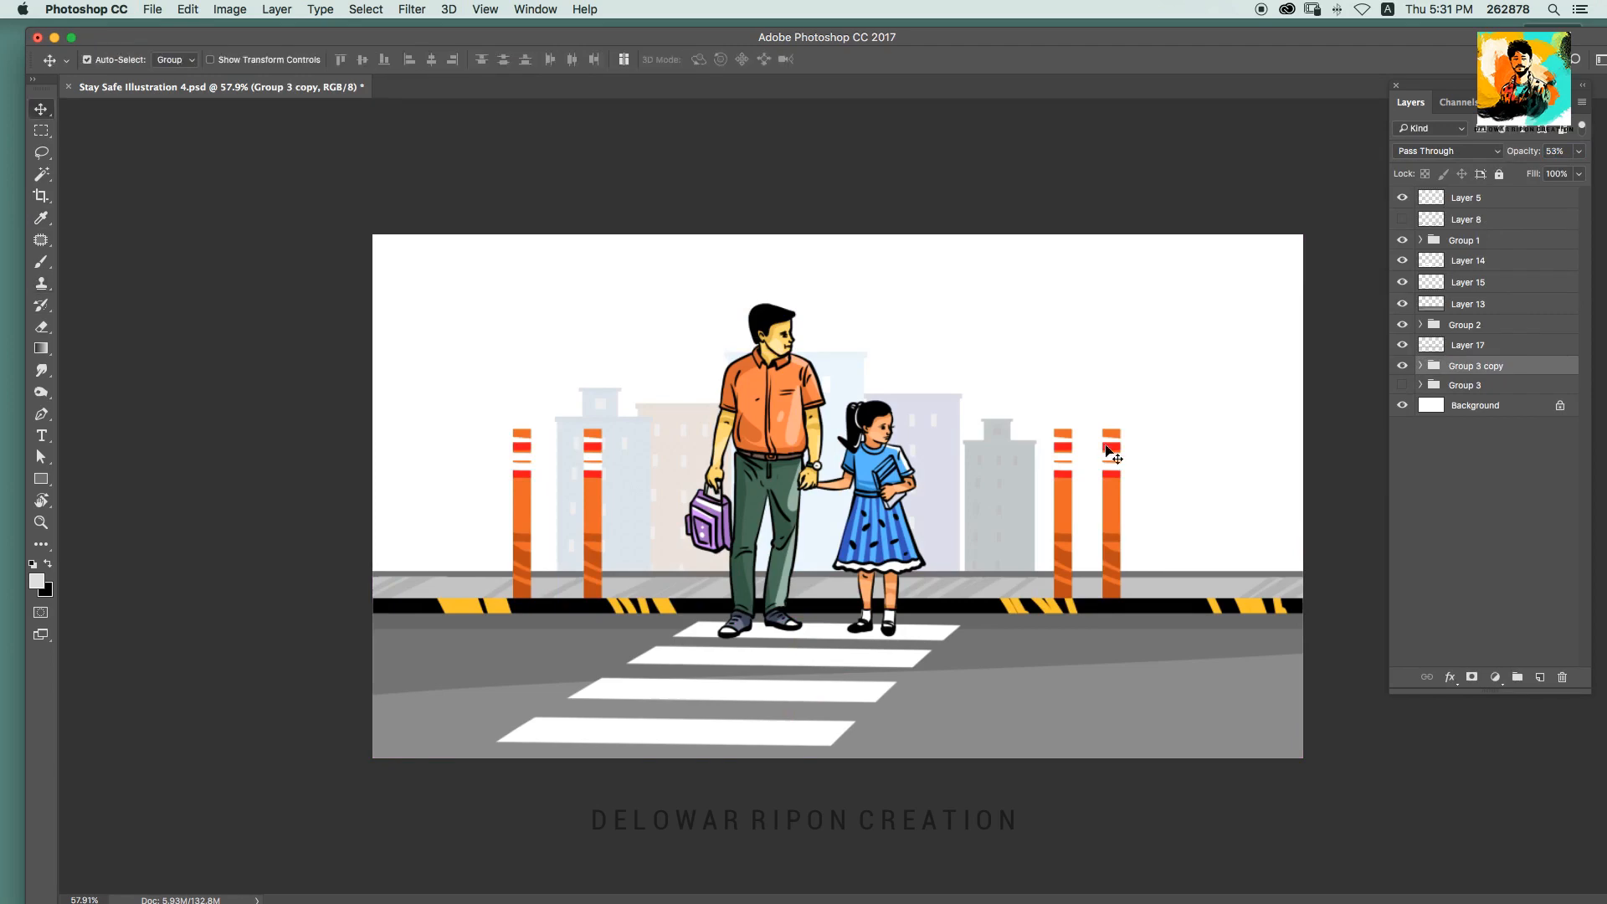
Step: Create a layer above the Background and fill the area behind the buildings with light blue sky
left_click(1498, 406)
key("super+shift+n")
key("Return")
key("m")
left_click_drag(350, 206, 1382, 573)
left_click(36, 580)
left_click(1282, 443)
left_click(1103, 351)
key("Return")
key("alt+BackSpace")
key("super+d")
Step: Draw white cloud shapes across the sky on a new layer with the Lasso and set their lightness to +100
key("l")
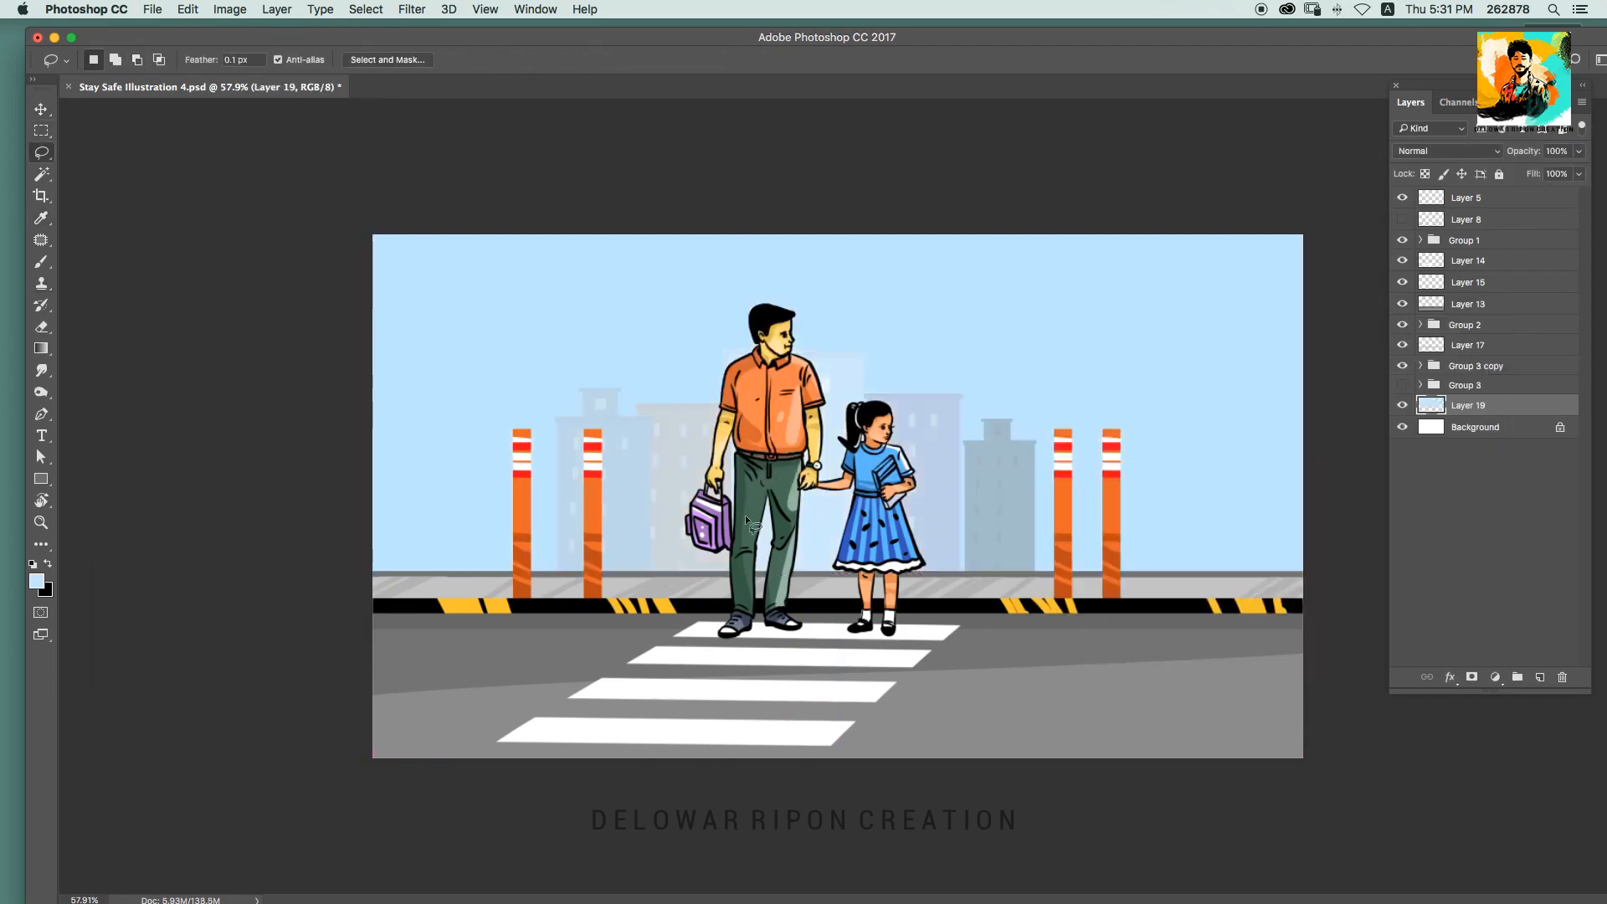
mouse_move(372, 312)
left_mouse_down()
mouse_move(894, 367)
mouse_move(1154, 335)
mouse_move(1288, 754)
mouse_move(373, 316)
left_mouse_up()
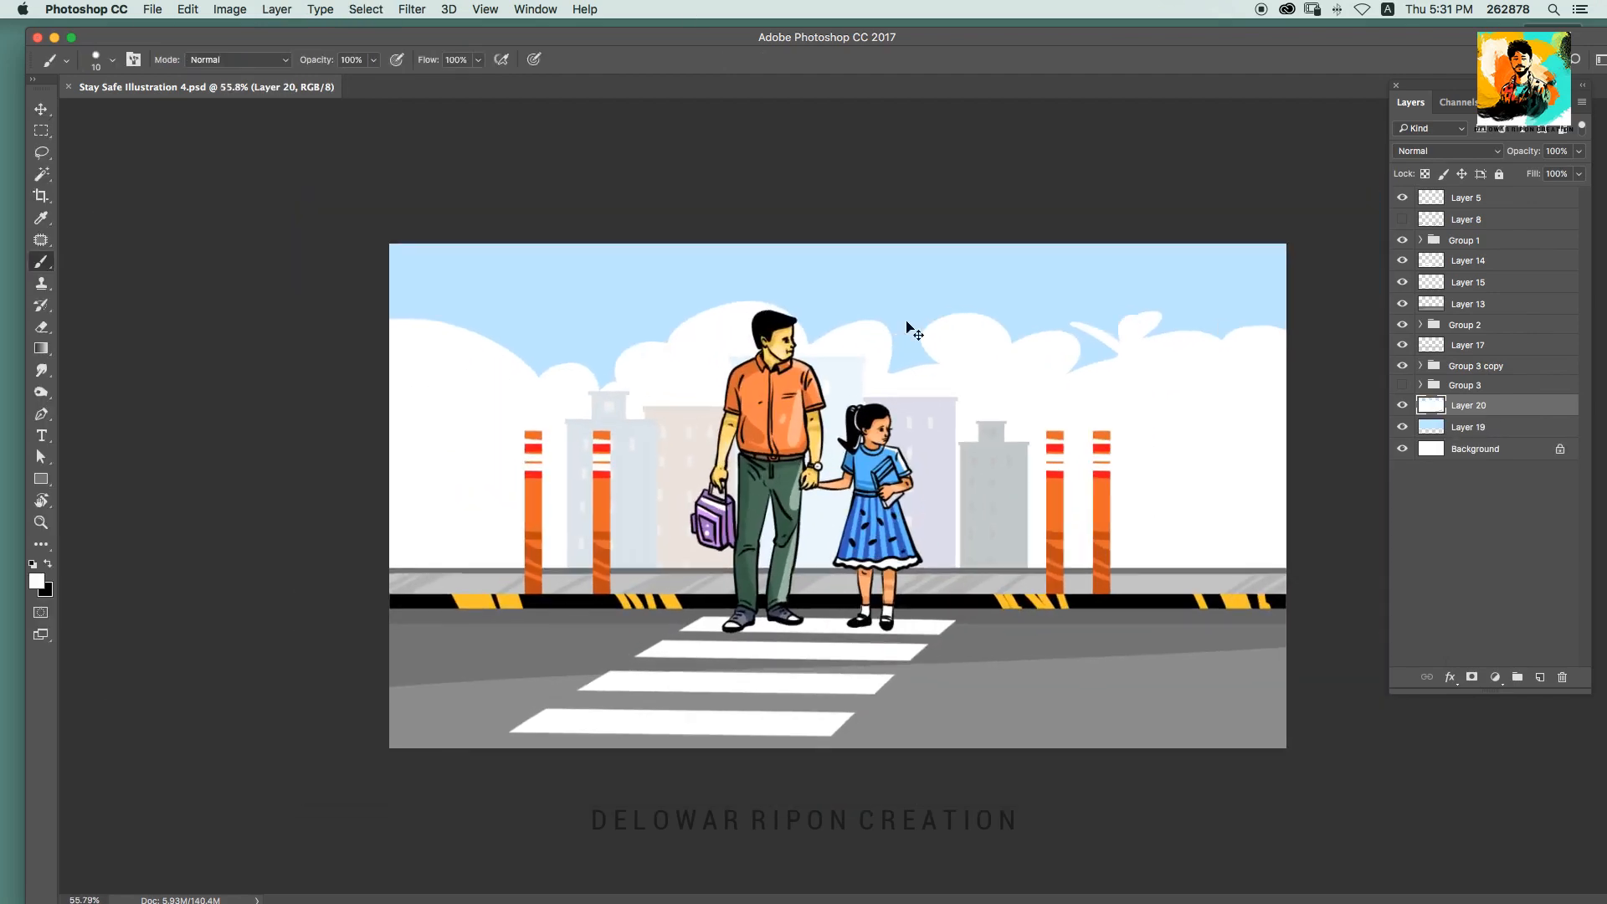
key("super+u")
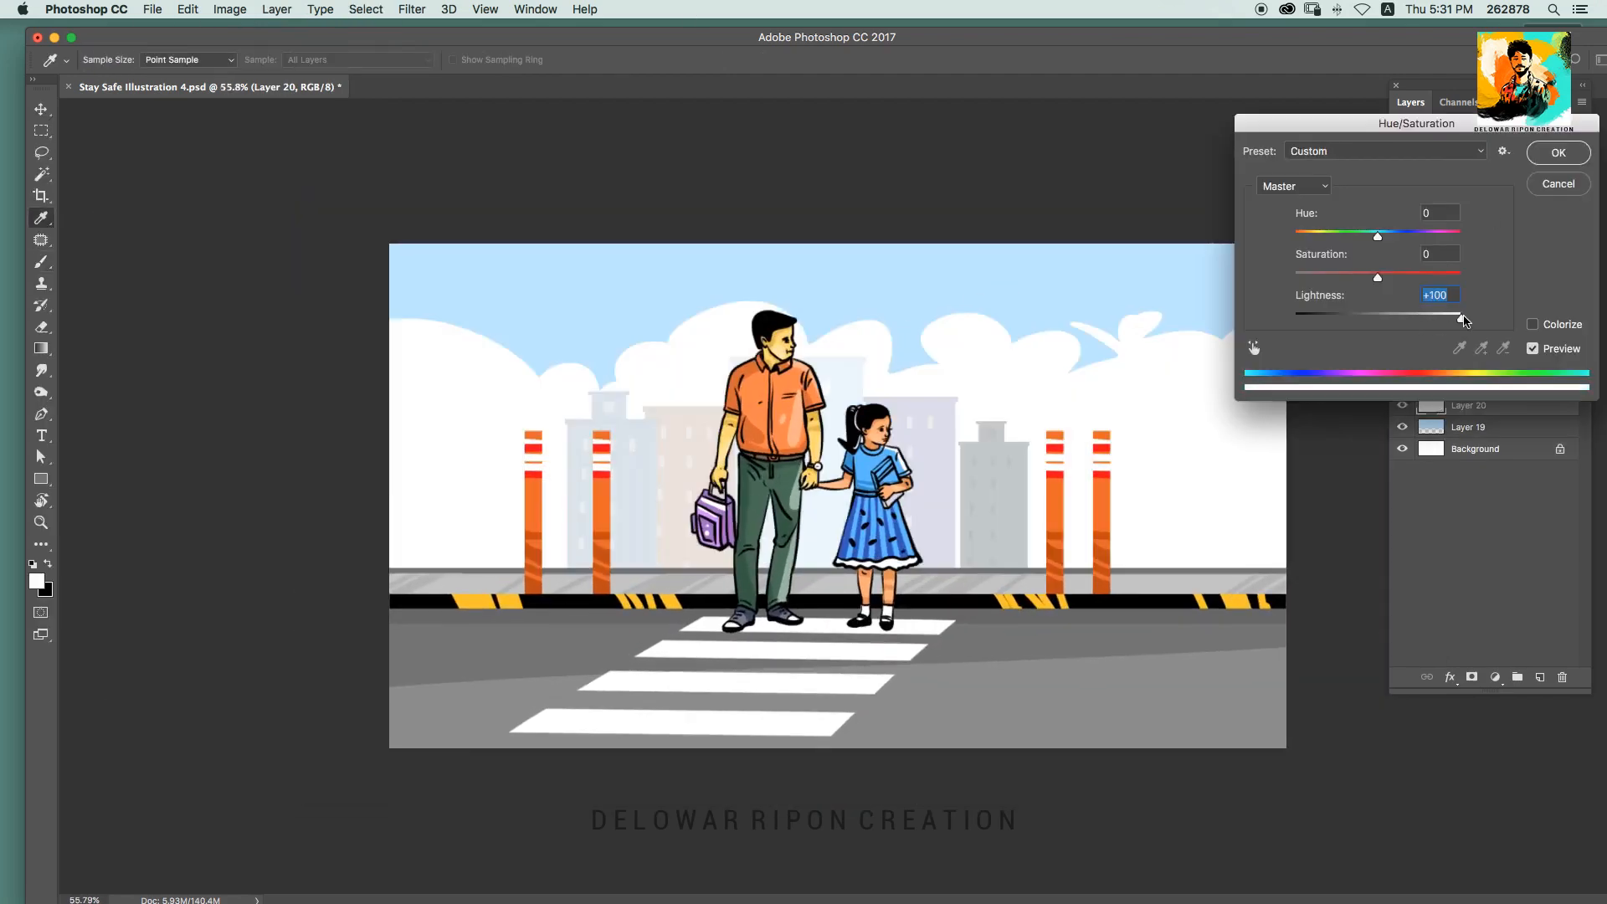
key("Return")
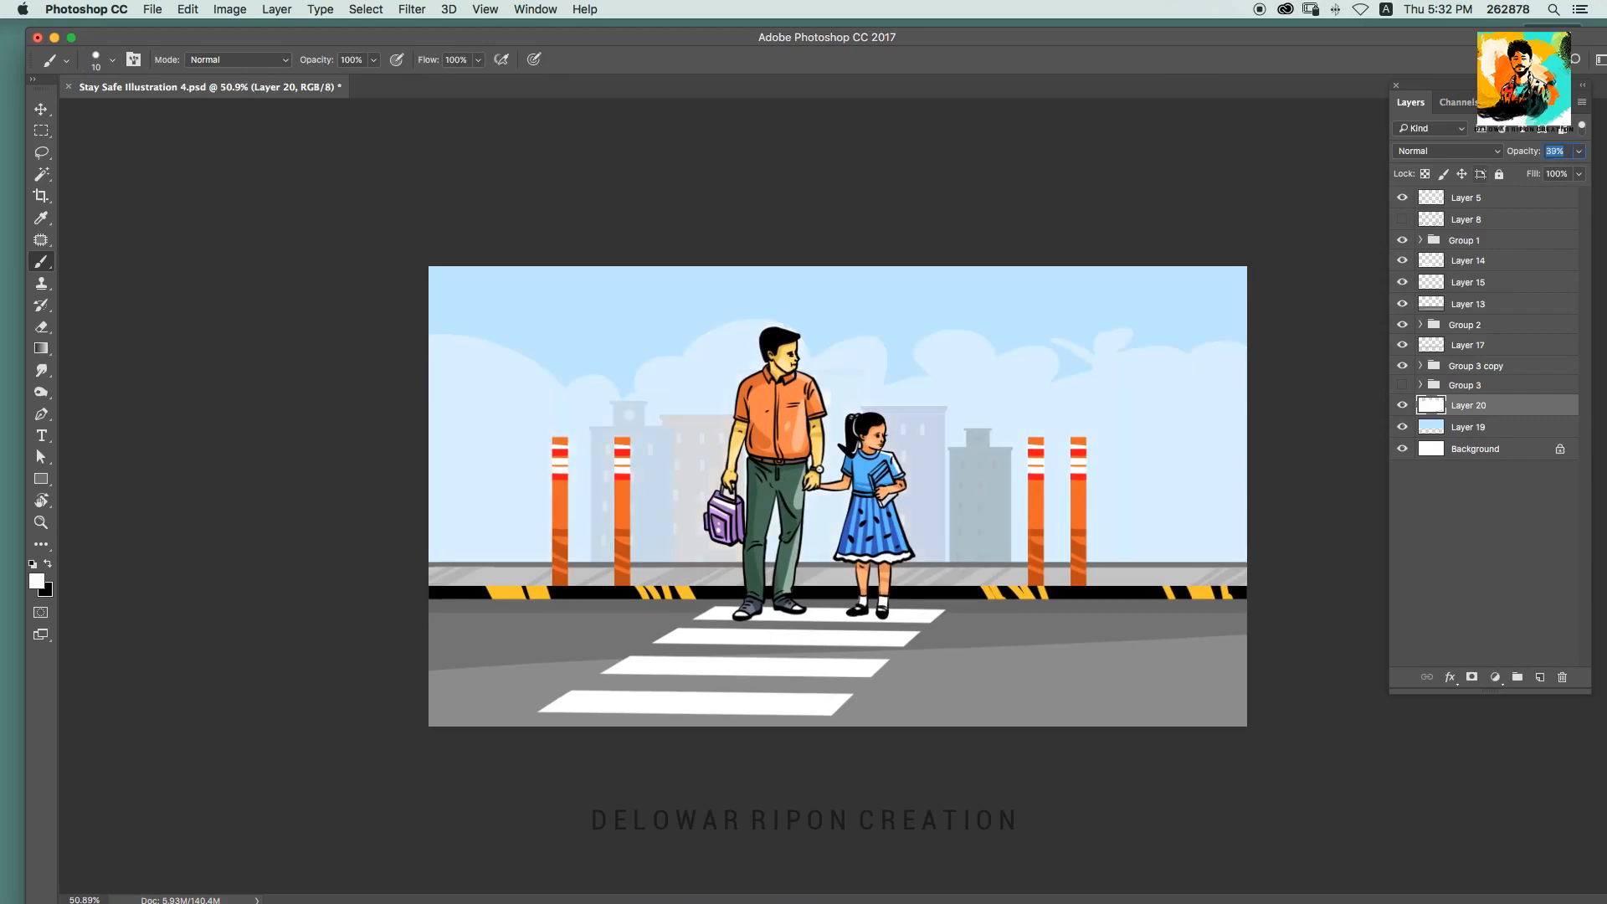
Step: Reset the cloud layer's opacity to 100% and delete the layer
type("100")
key("Return")
key("BackSpace")
key("s")
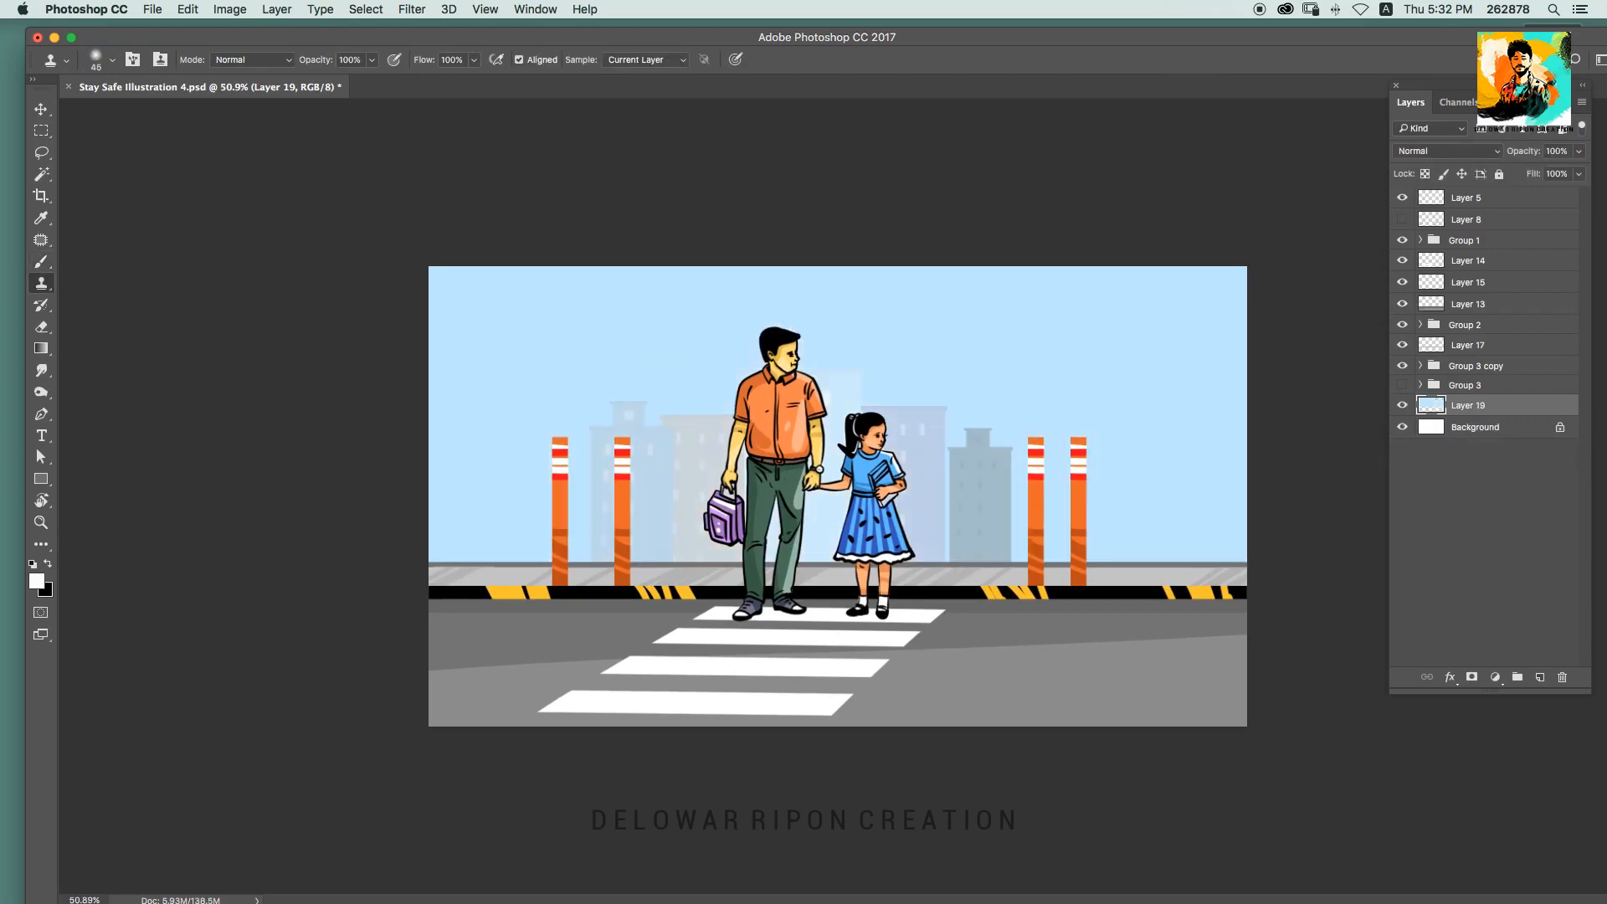
Step: Lighten the blue sky fill with Hue/Saturation
key("super+u")
left_click_drag(1377, 318, 1411, 318)
key("Return")
Step: Paint soft white clouds behind the buildings on a new layer with a 500 px textured brush, and save
key("b")
left_click(112, 61)
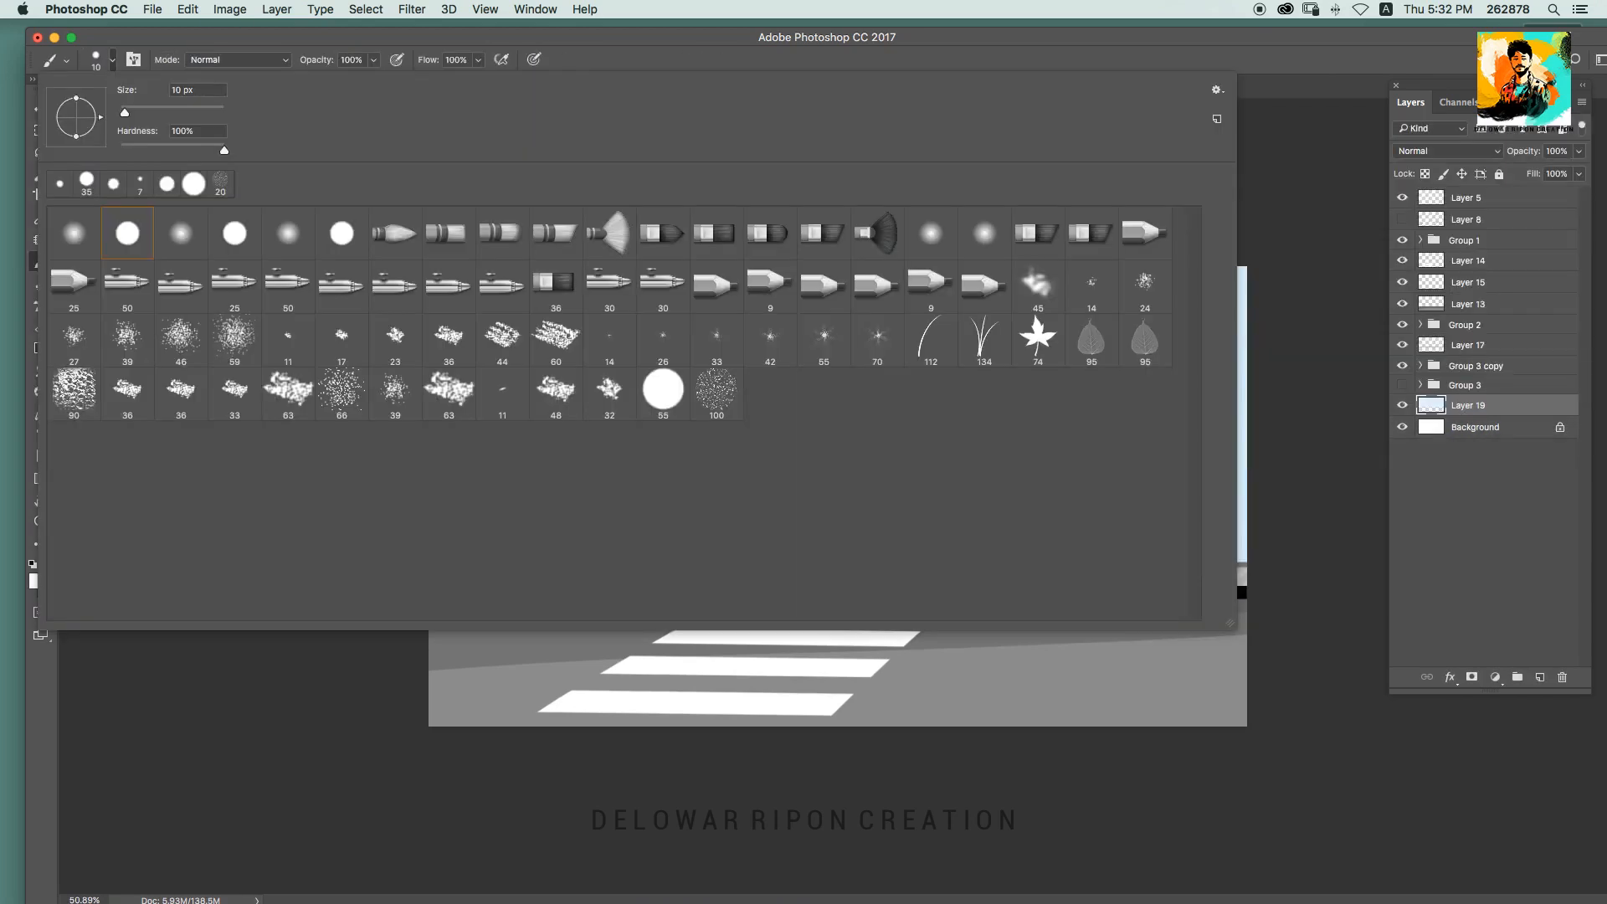
double_click(290, 385)
left_click_drag(676, 418, 619, 502)
key("super+z")
left_click_drag(519, 502, 469, 502)
mouse_move(469, 435)
left_mouse_down()
mouse_move(611, 456)
mouse_move(820, 360)
mouse_move(1062, 435)
left_mouse_up()
left_click_drag(1121, 502, 1222, 444)
left_click_drag(435, 368, 494, 259)
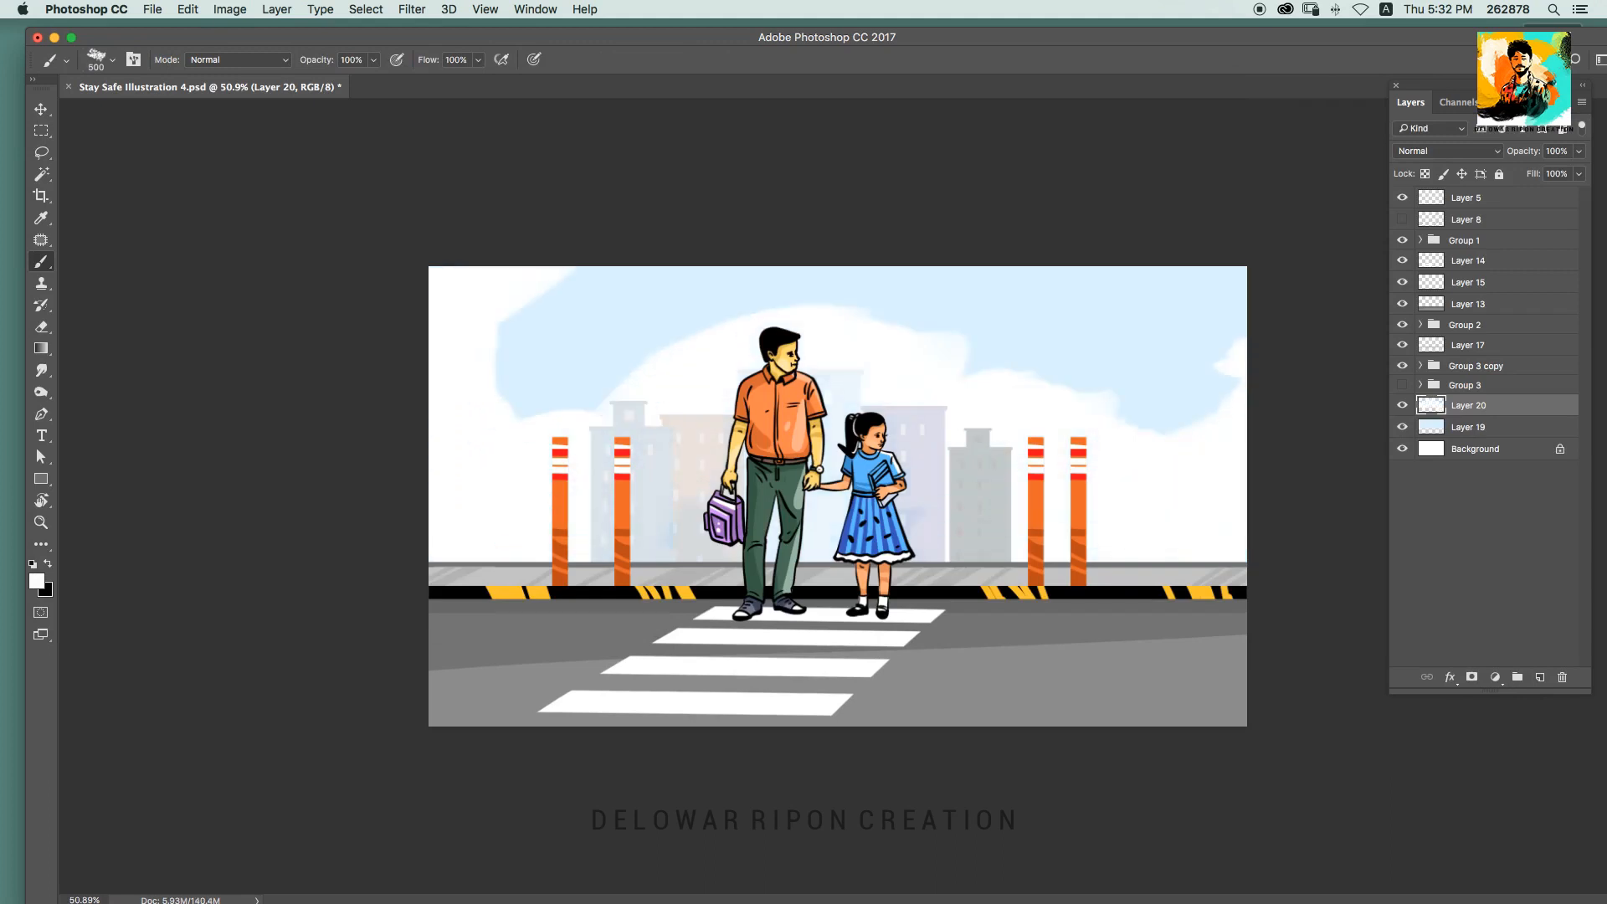
key("super+z")
left_click_drag(1243, 281, 1214, 314)
key("super+s")
key("v")
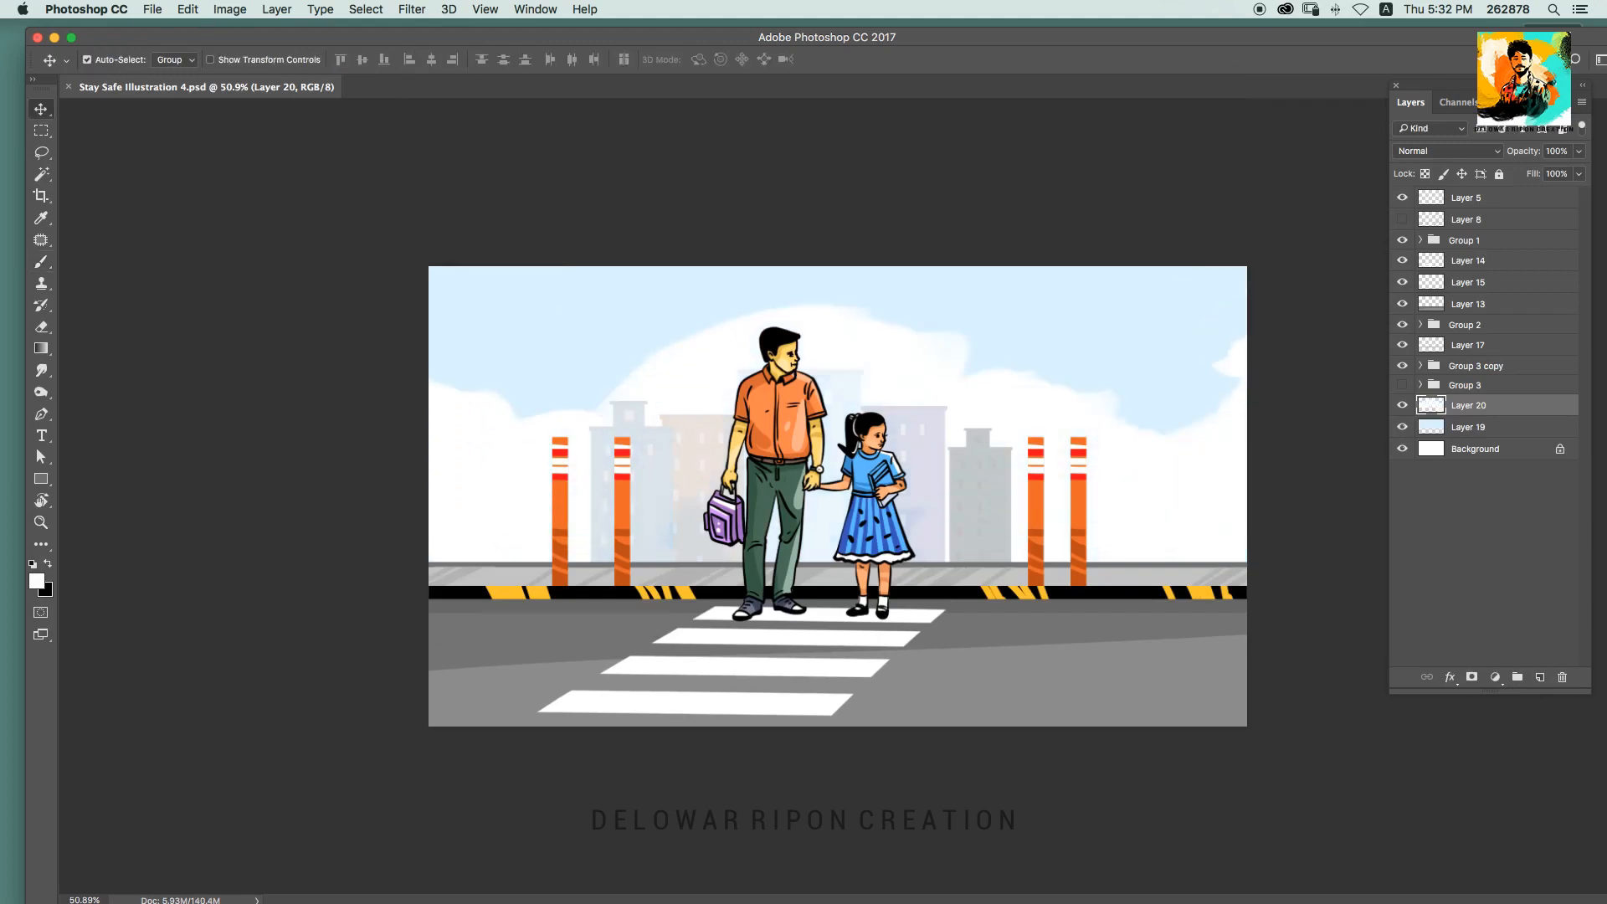
left_click_drag(677, 592, 682, 619)
key("alt+super+z")
key("alt+super+z")
key("s")
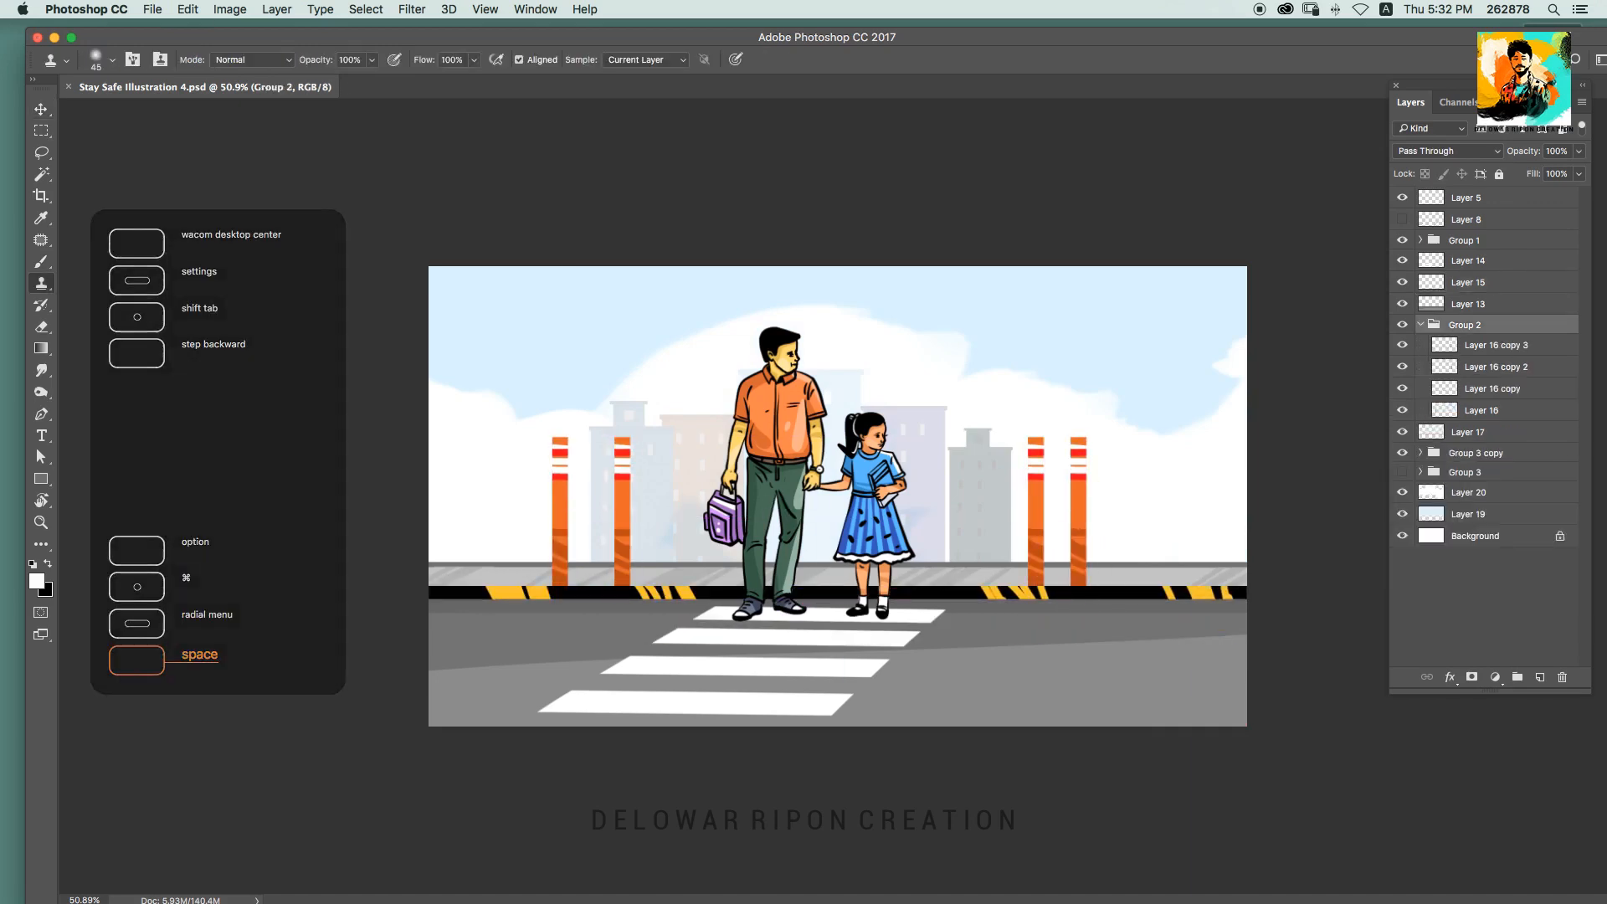
Step: Shorten the group of orange posts from their upper ends with Free Transform
key("super+t")
left_click_drag(819, 436, 819, 473)
key("Return")
key("v")
Step: Draw a vertical black pole beside the man on a new layer with a 35 px hard round brush, Shape Dynamics off
key("alt+shift+super+n")
key("b")
key("x")
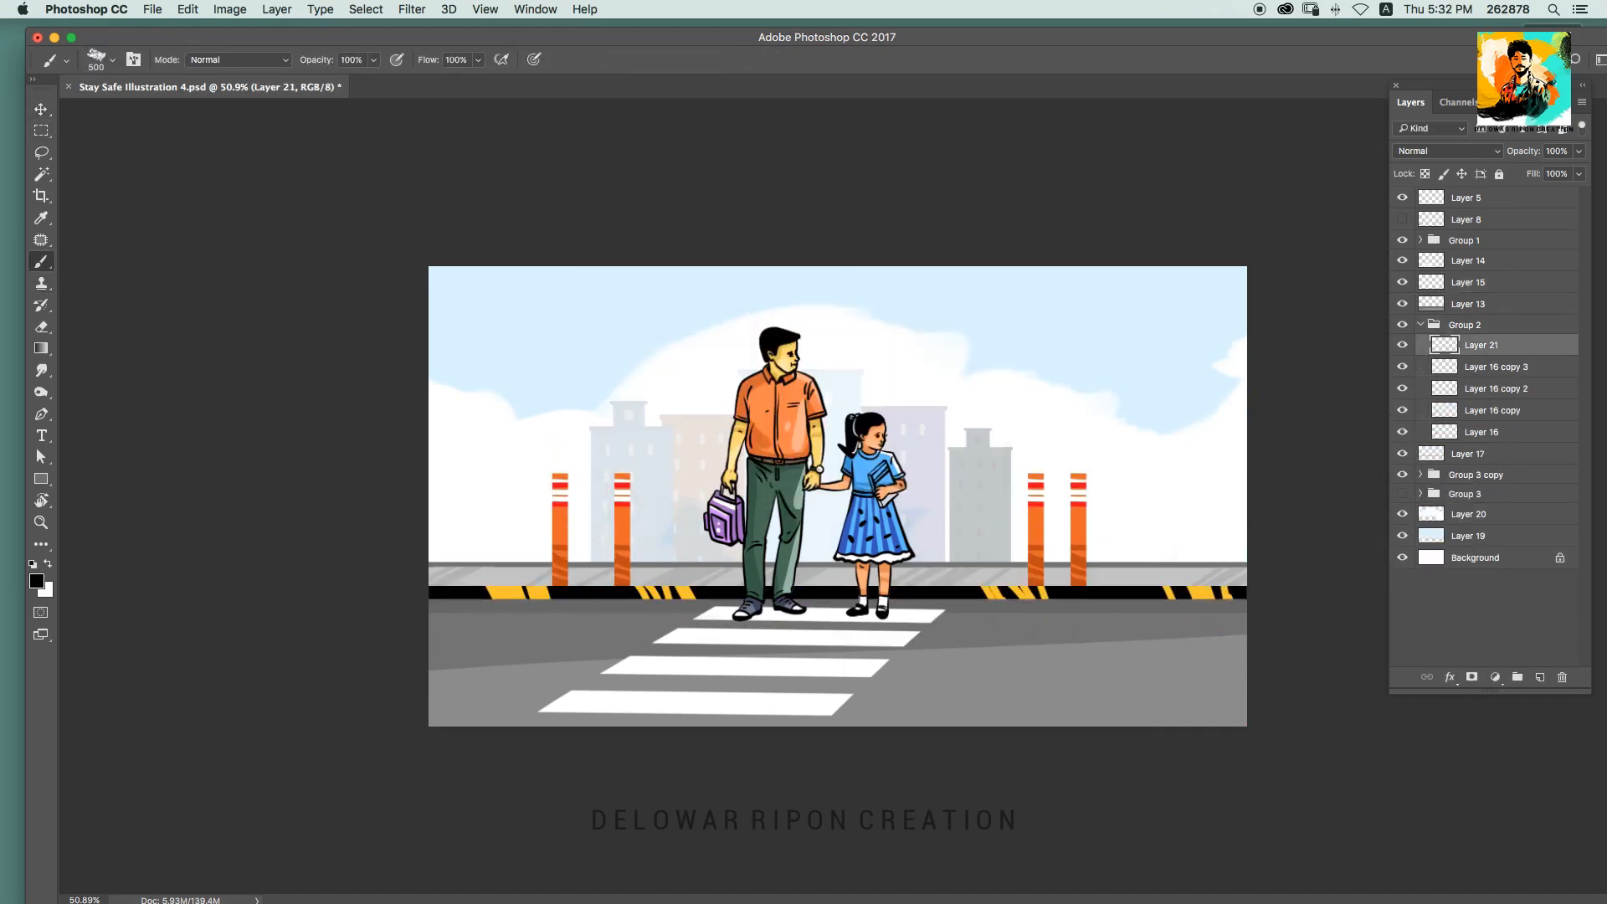
left_click(112, 60)
left_click(112, 61)
left_click(133, 60)
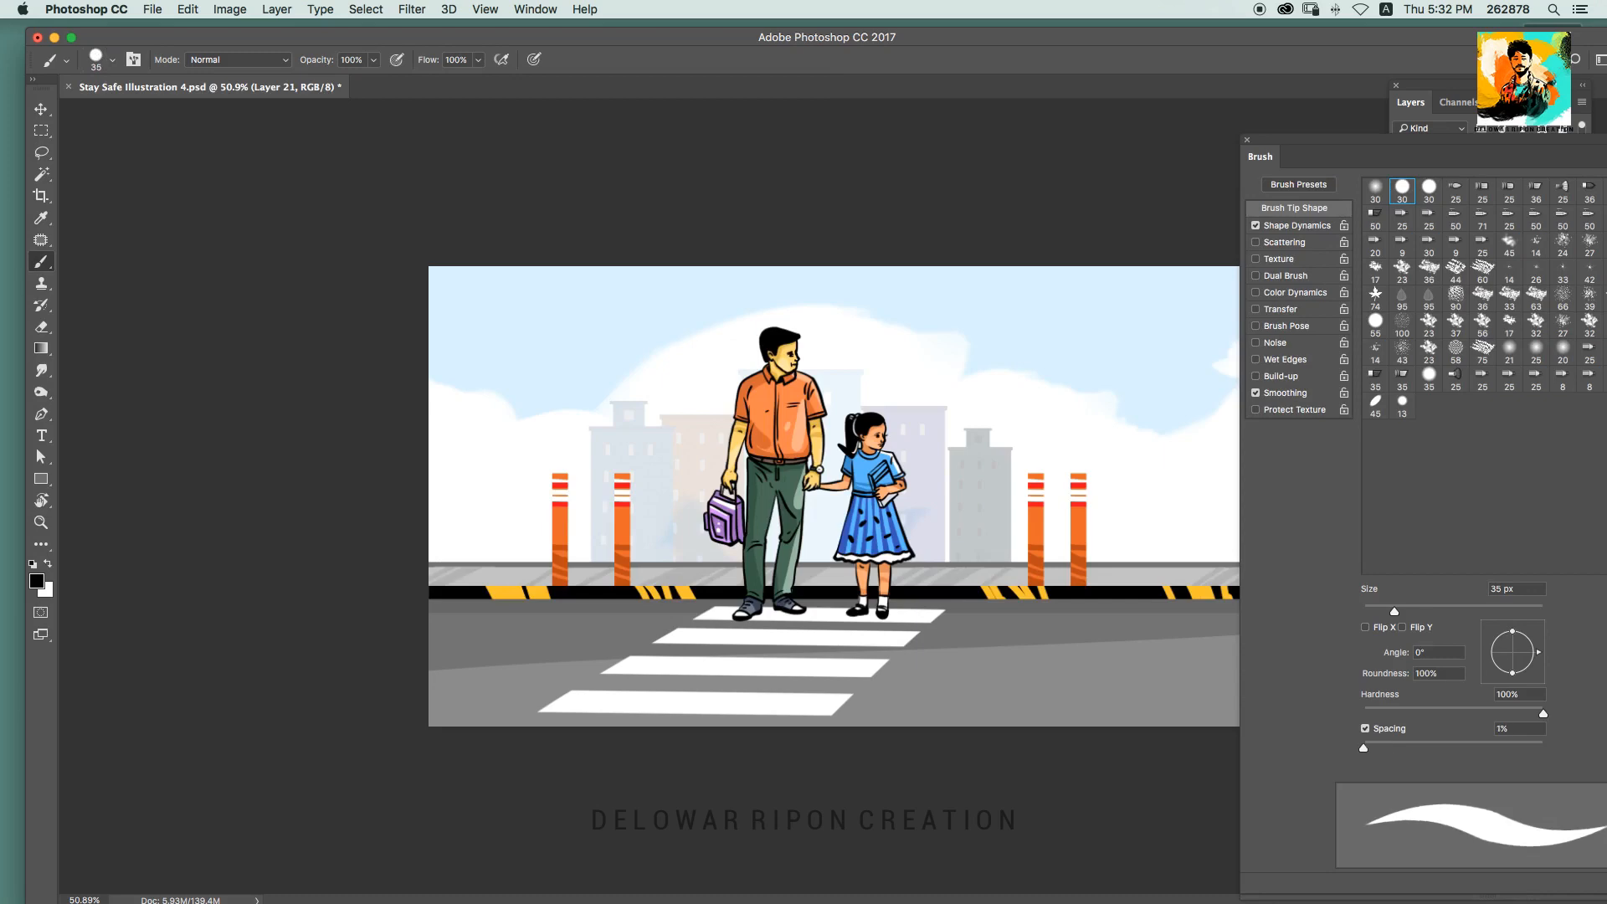
left_click(1255, 226)
left_click(1247, 139)
key("alt+shift+super+n")
left_click_drag(649, 589, 648, 333)
Step: Draw a taller, thinner black pole beside the first one with a 10 px brush
key("bracketleft")
key("bracketleft")
key("bracketleft")
key("bracketleft")
key("bracketleft")
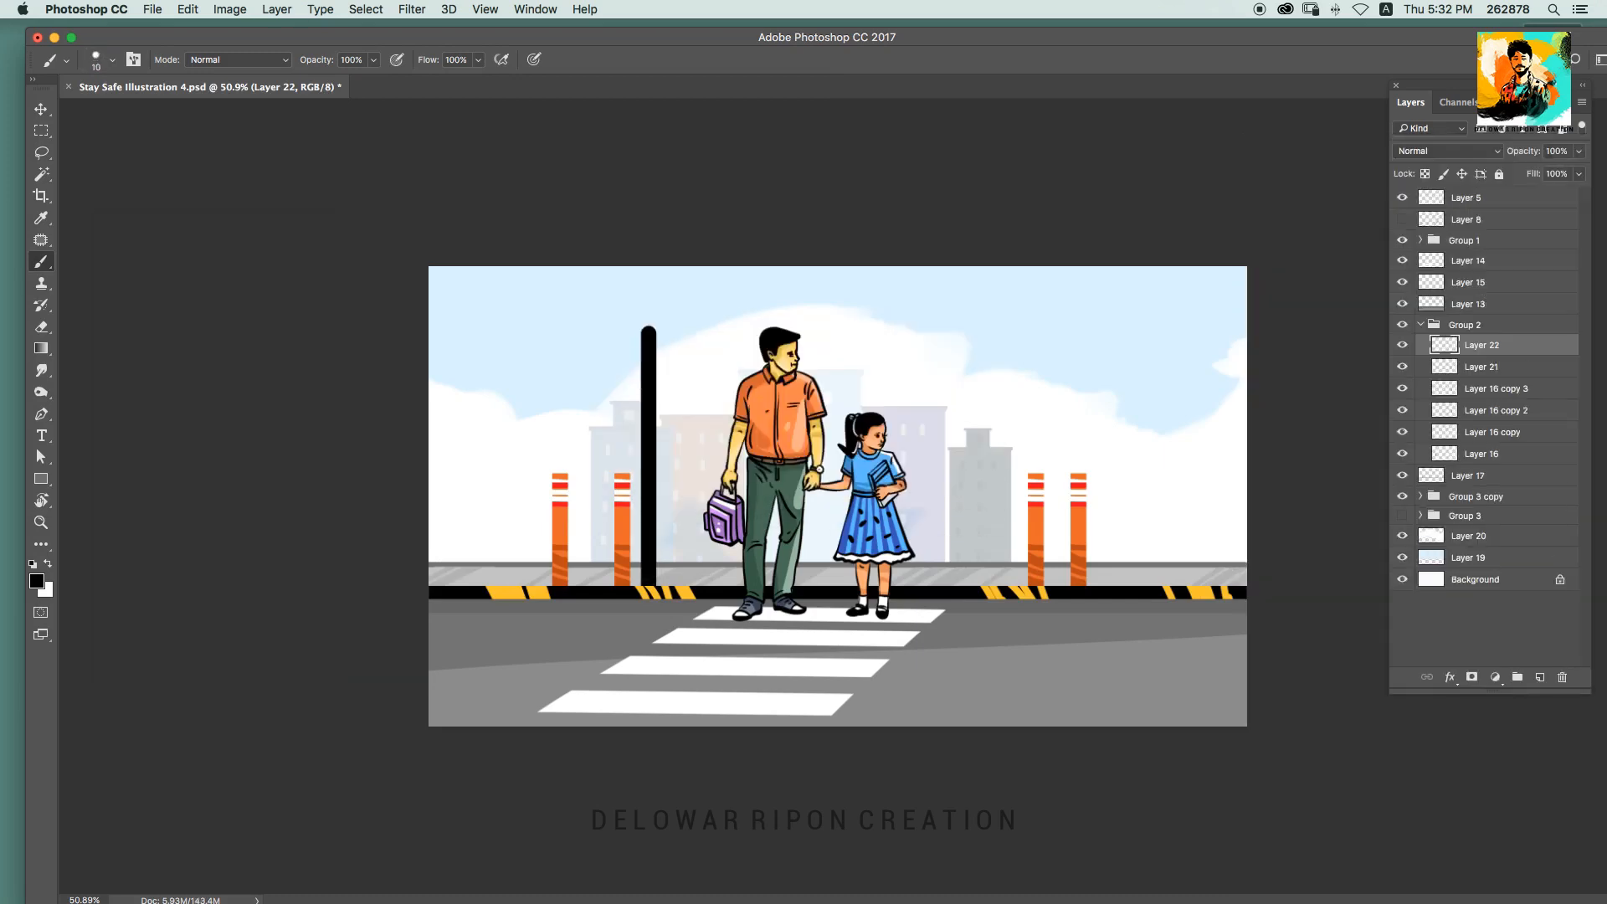
left_click_drag(669, 587, 669, 281)
Step: Try drawing a horizontal arm from the top of the thick pole on Layer 22 with a 30 px brush
scroll(838, 496, "up", 4)
left_click(591, 401, "super")
left_click(1481, 345)
key("bracketright")
key("bracketright")
key("bracketright")
key("bracketright")
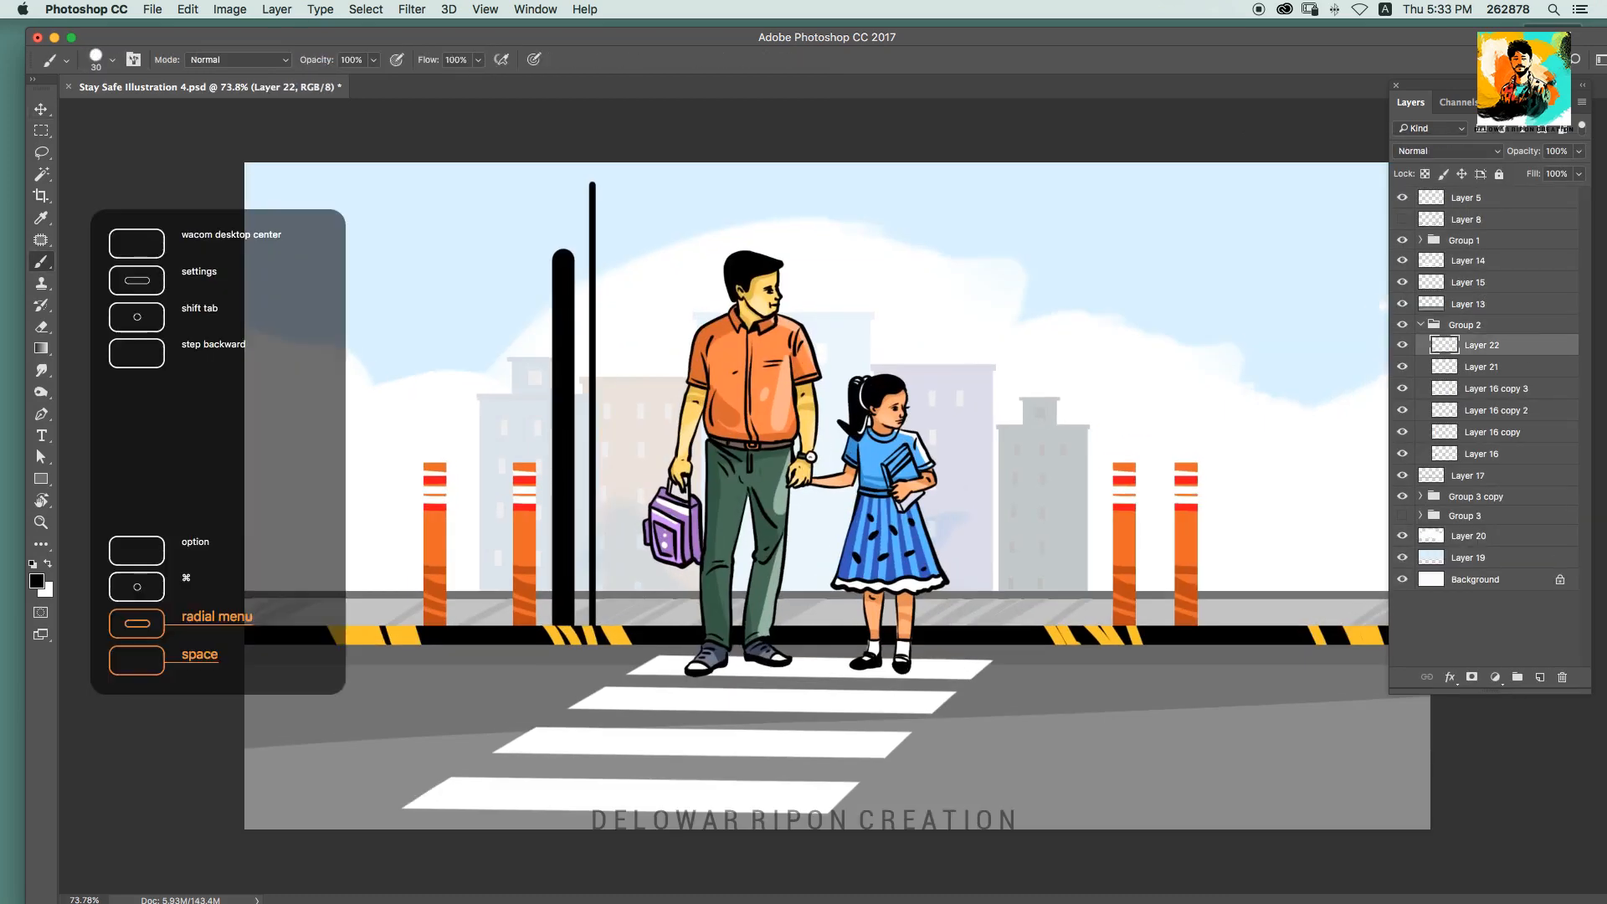
scroll(837, 503, "up", 2)
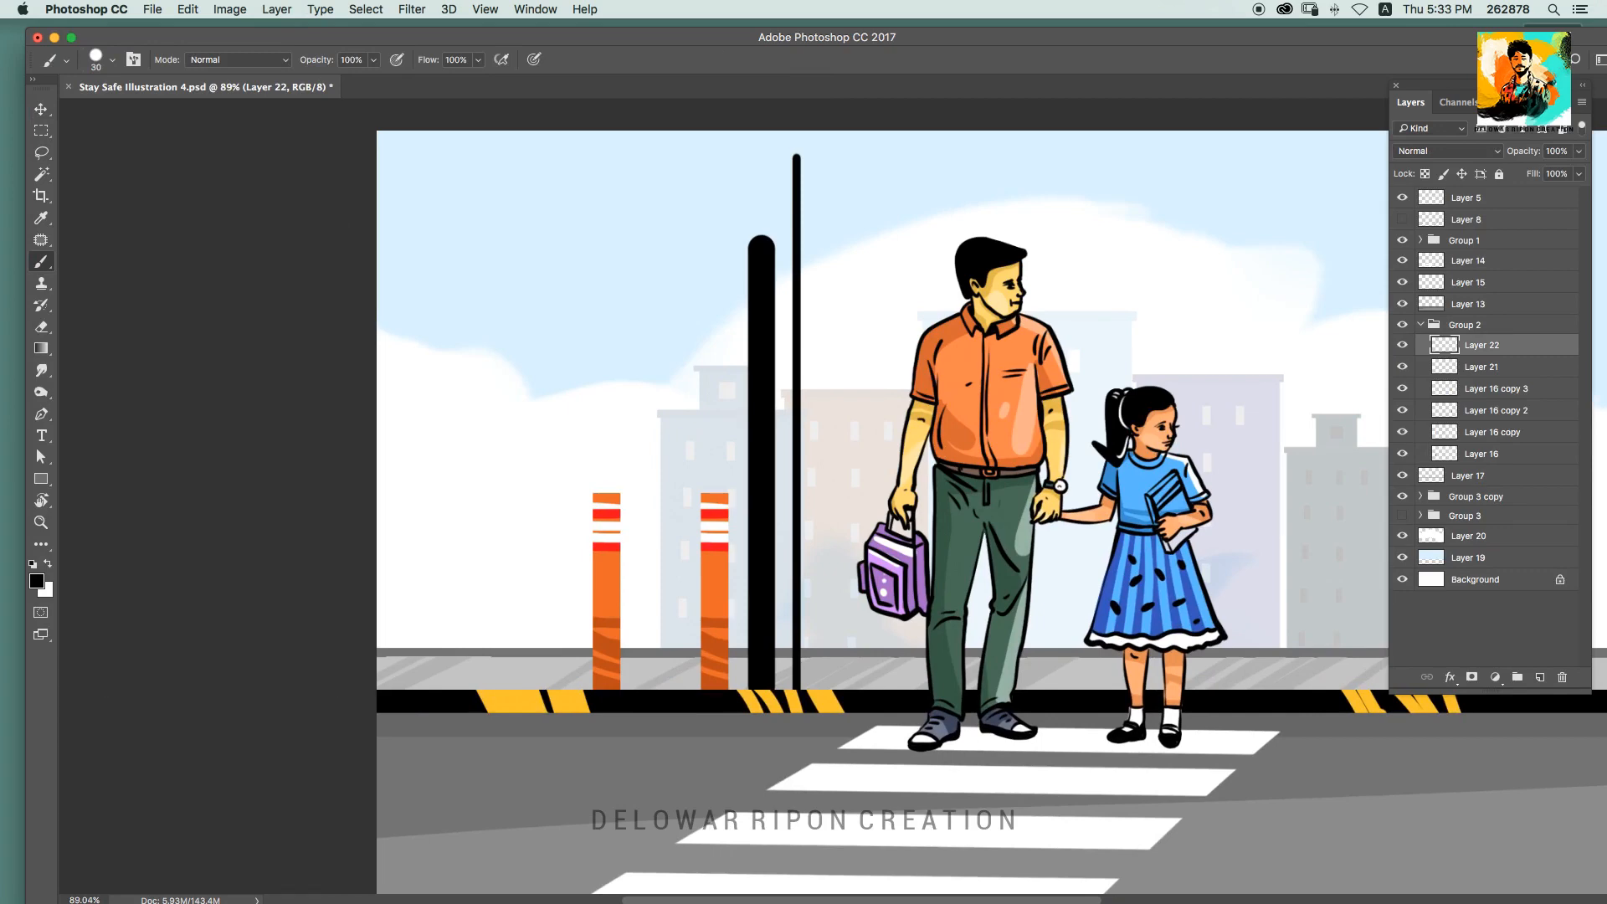
key("space")
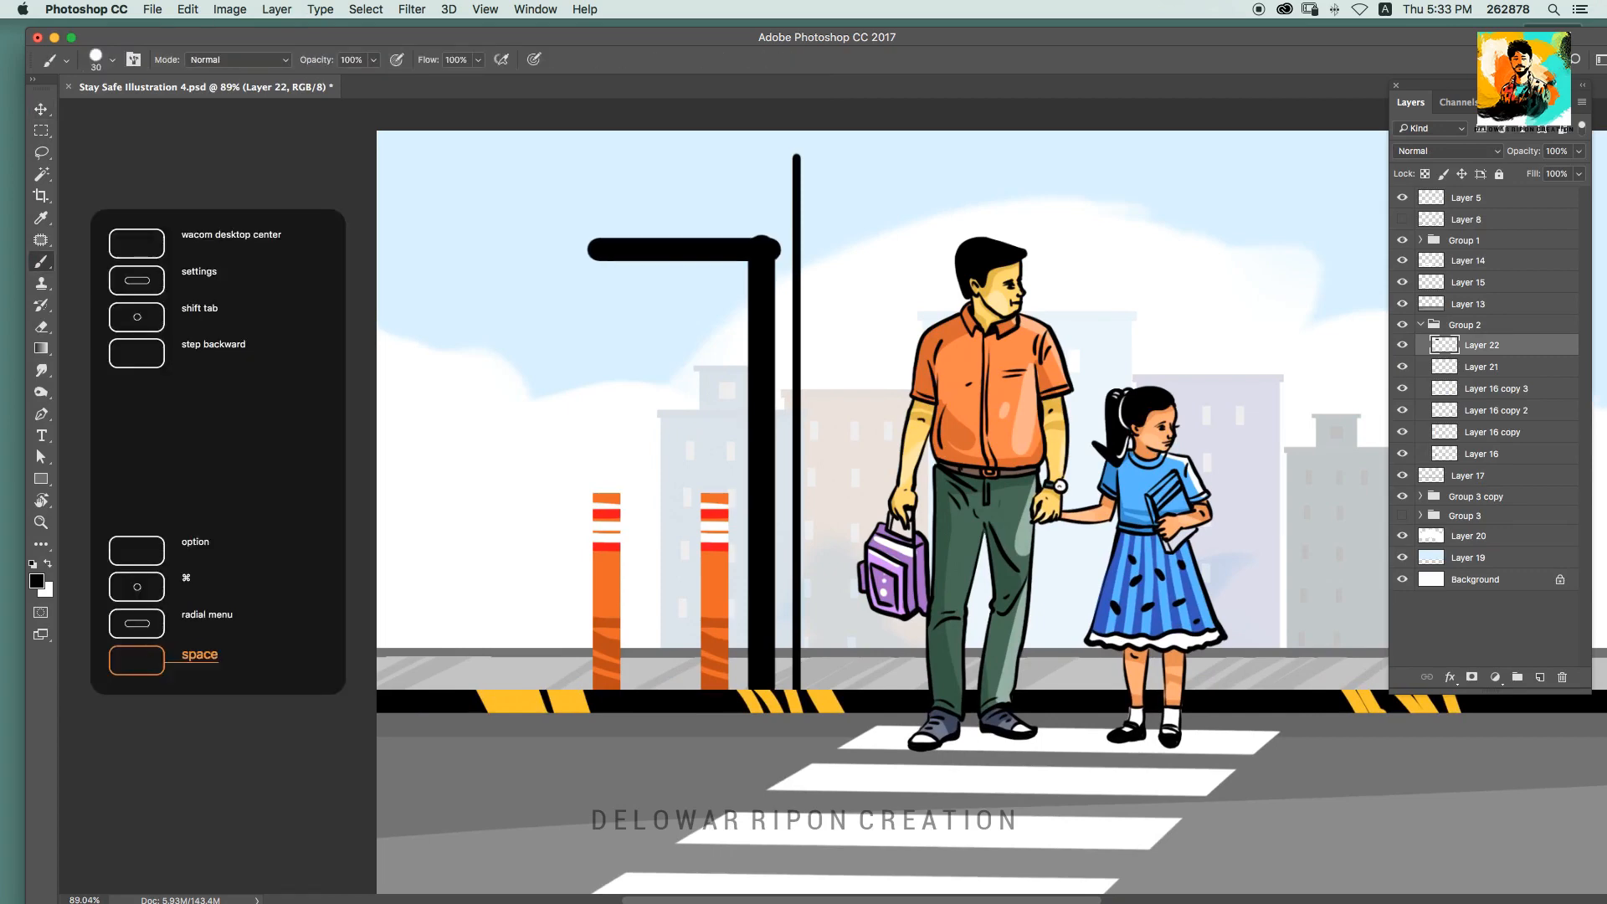
left_click_drag(850, 247, 909, 247)
scroll(837, 496, "down", 5)
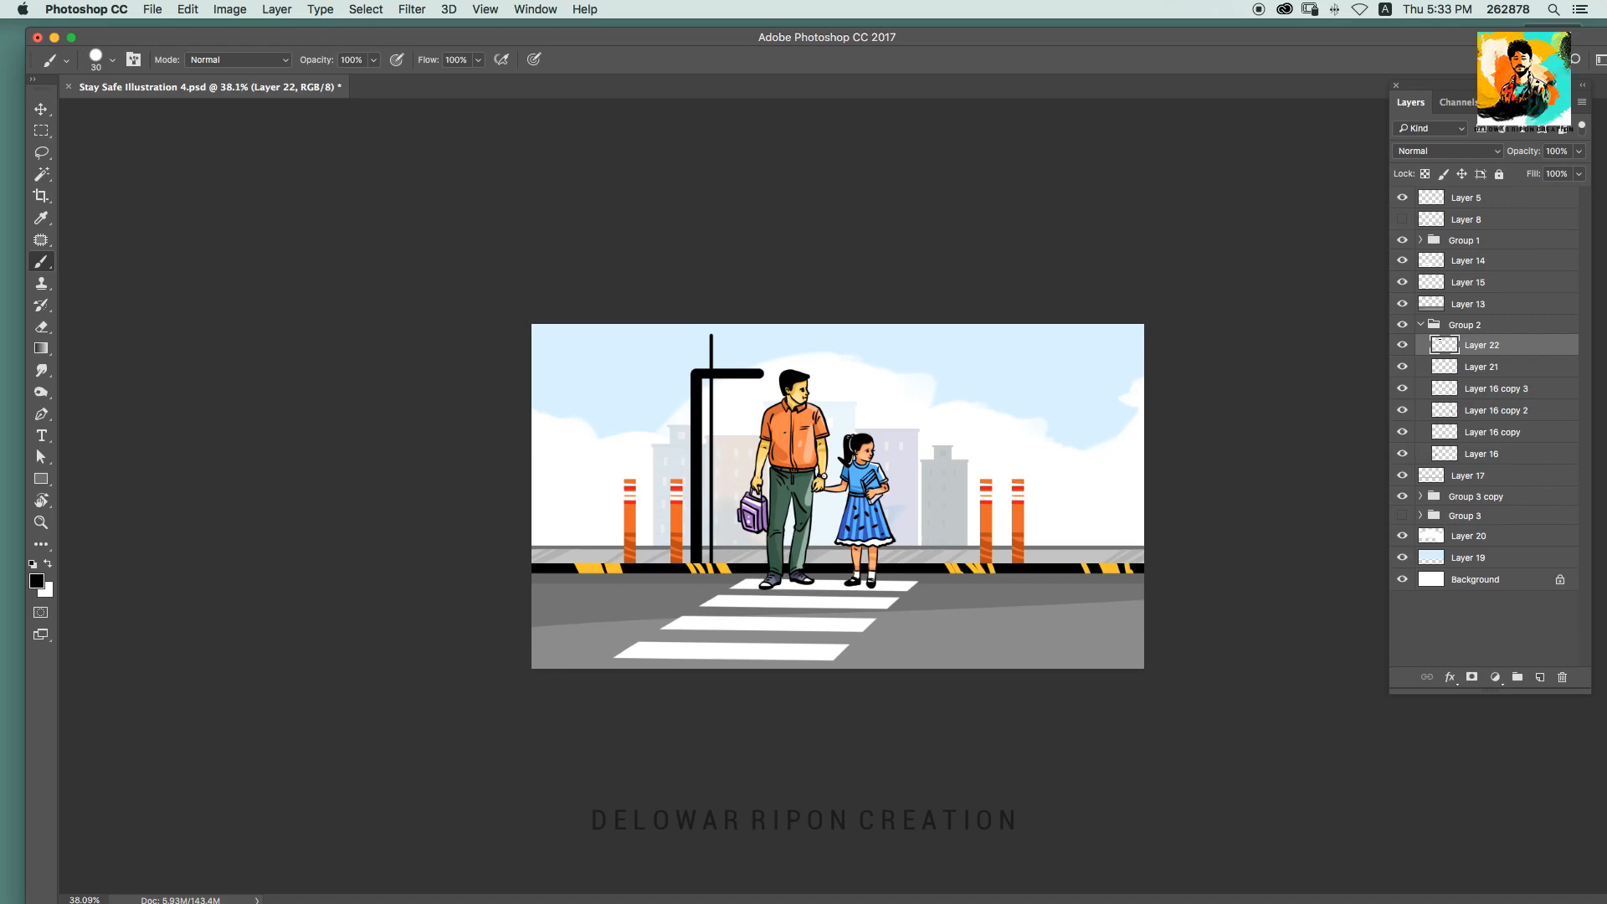
Step: Save the illustration and undo the horizontal arm on the thick pole
key("super+s")
key("v")
scroll(836, 496, "up", 4)
scroll(837, 496, "down", 2)
key("super+z")
scroll(837, 496, "up", 2)
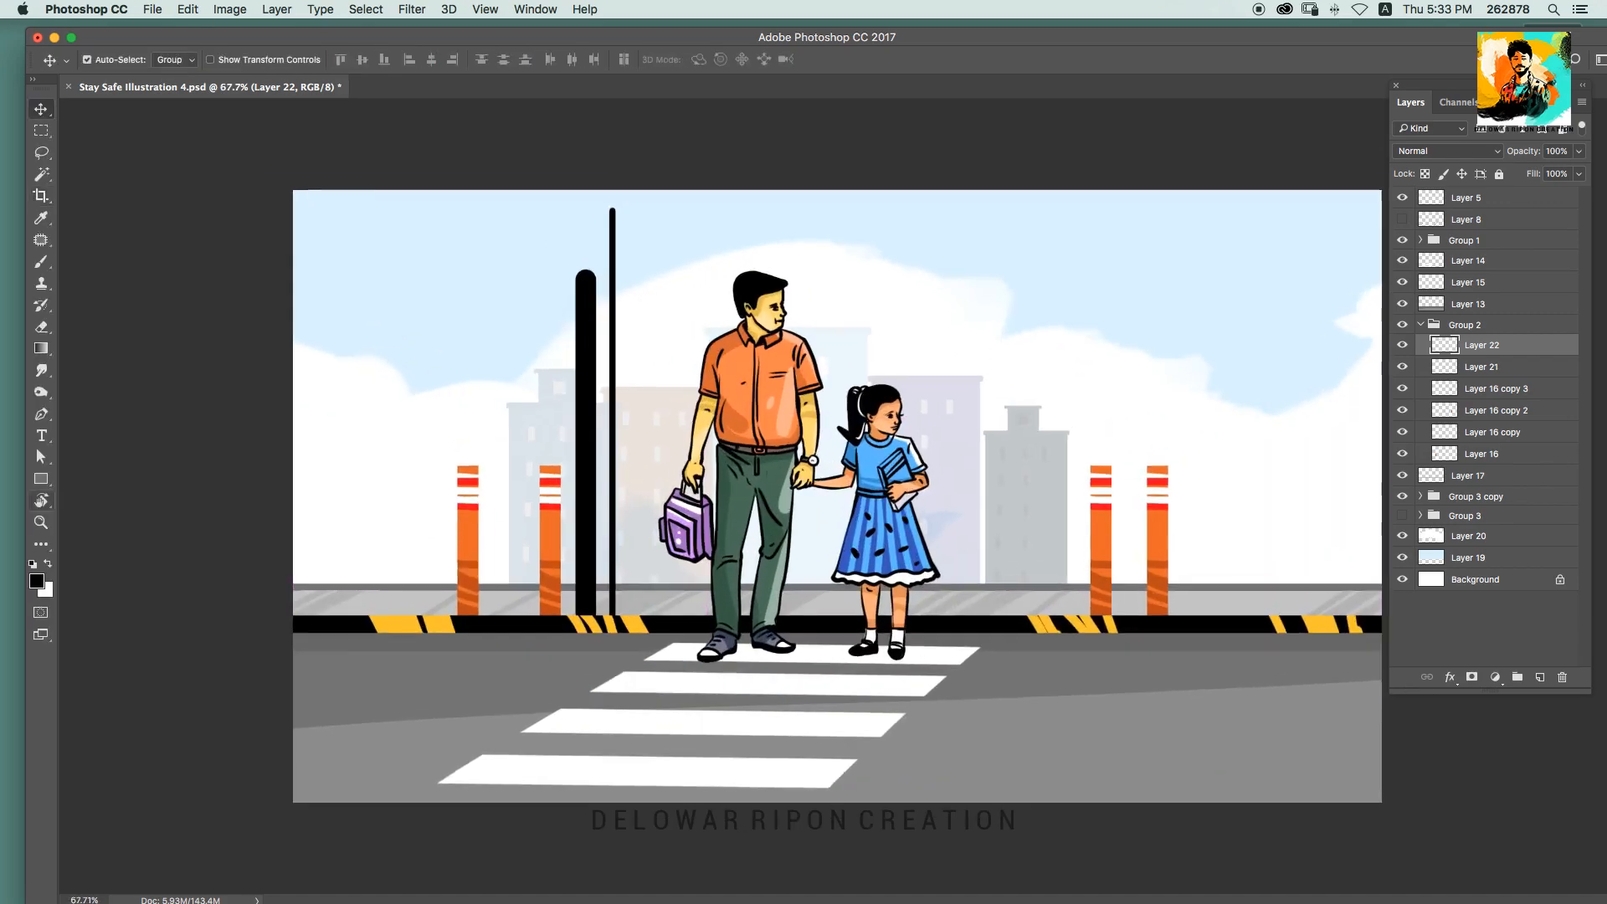
Step: Draw a circle about 239 px in diameter overlapping the thick pole's upper end with the Ellipse tool
left_click(41, 478)
left_click(109, 512)
left_click_drag(464, 293, 600, 430)
key("c")
key("v")
left_click(41, 479)
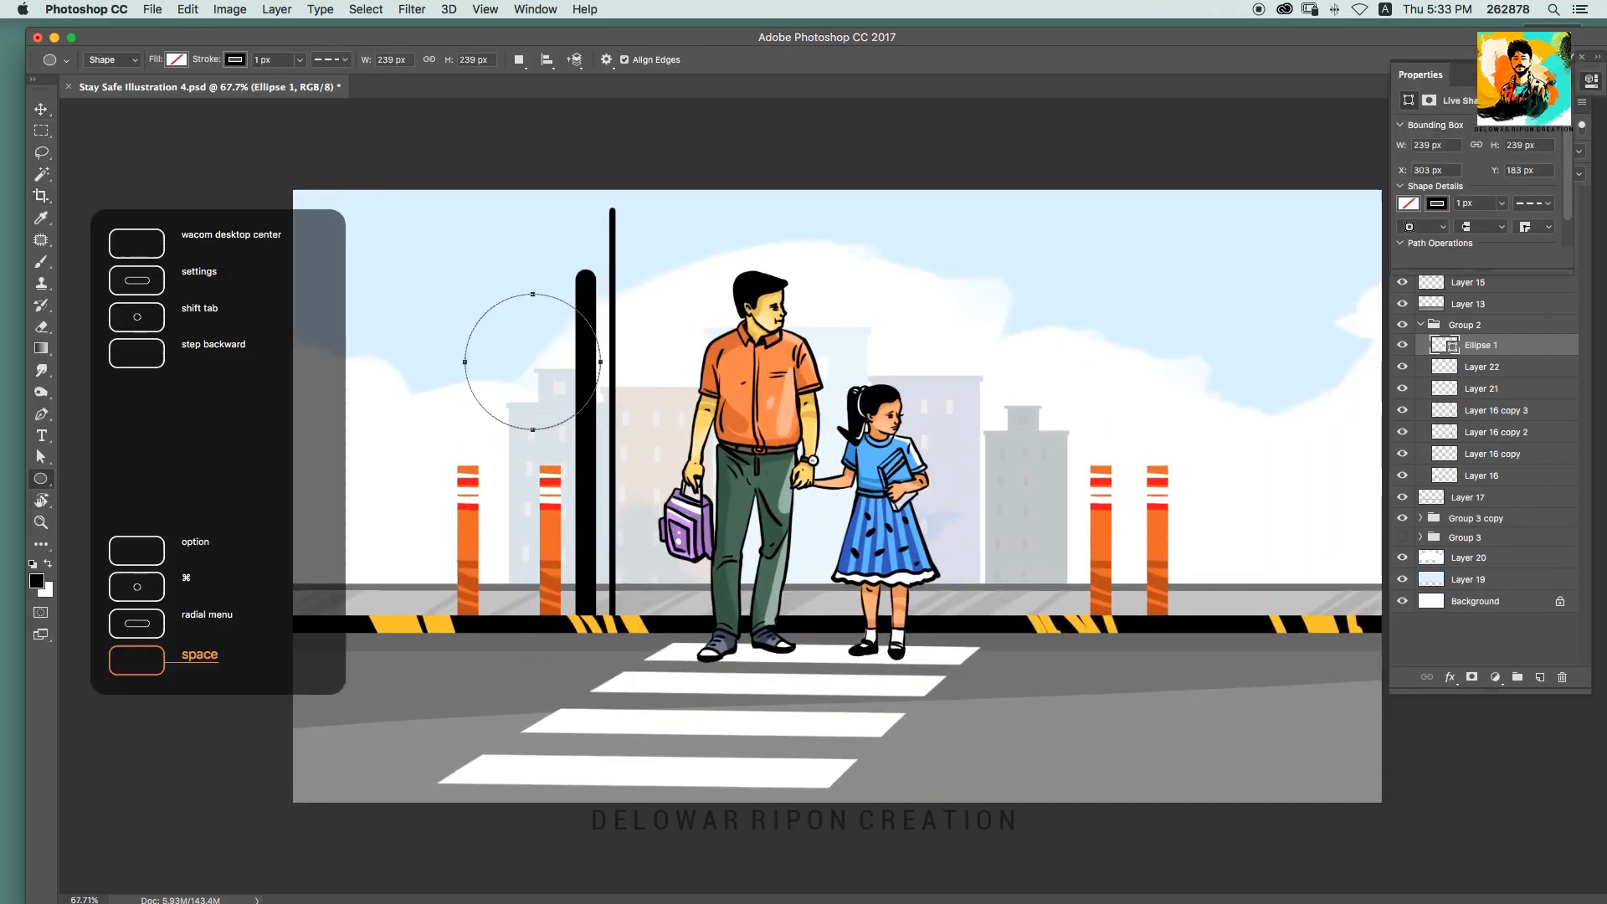
Step: Remove the circle's stroke and fill it with green from the swatches
left_click(235, 60)
left_click(157, 167)
left_click(164, 92)
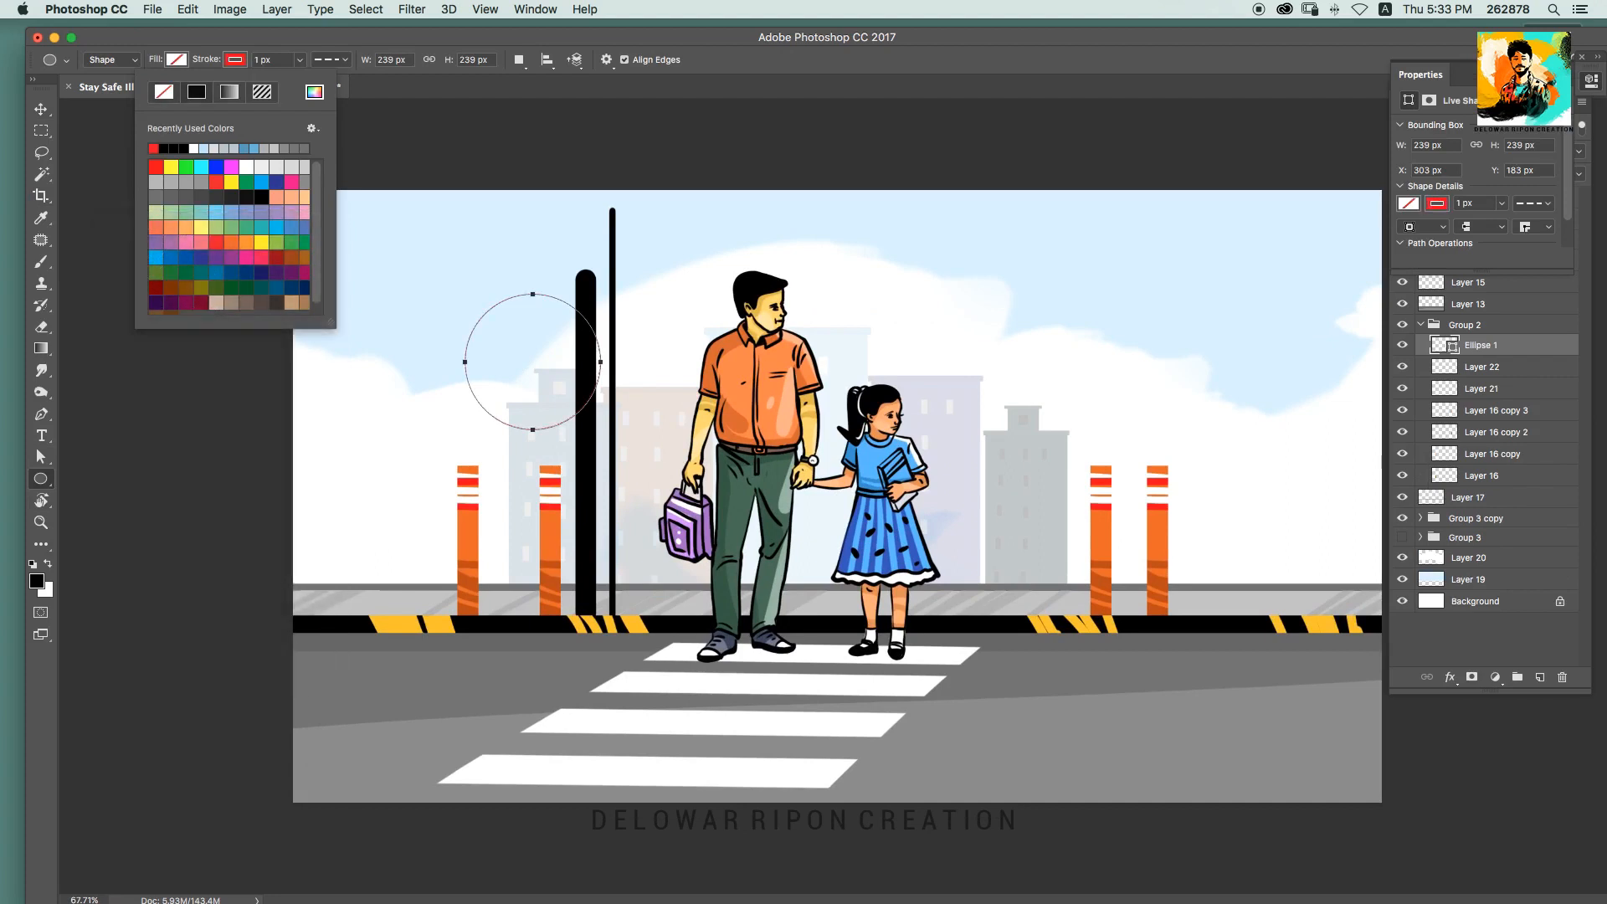
left_click(165, 92)
left_click(177, 60)
left_click(113, 167)
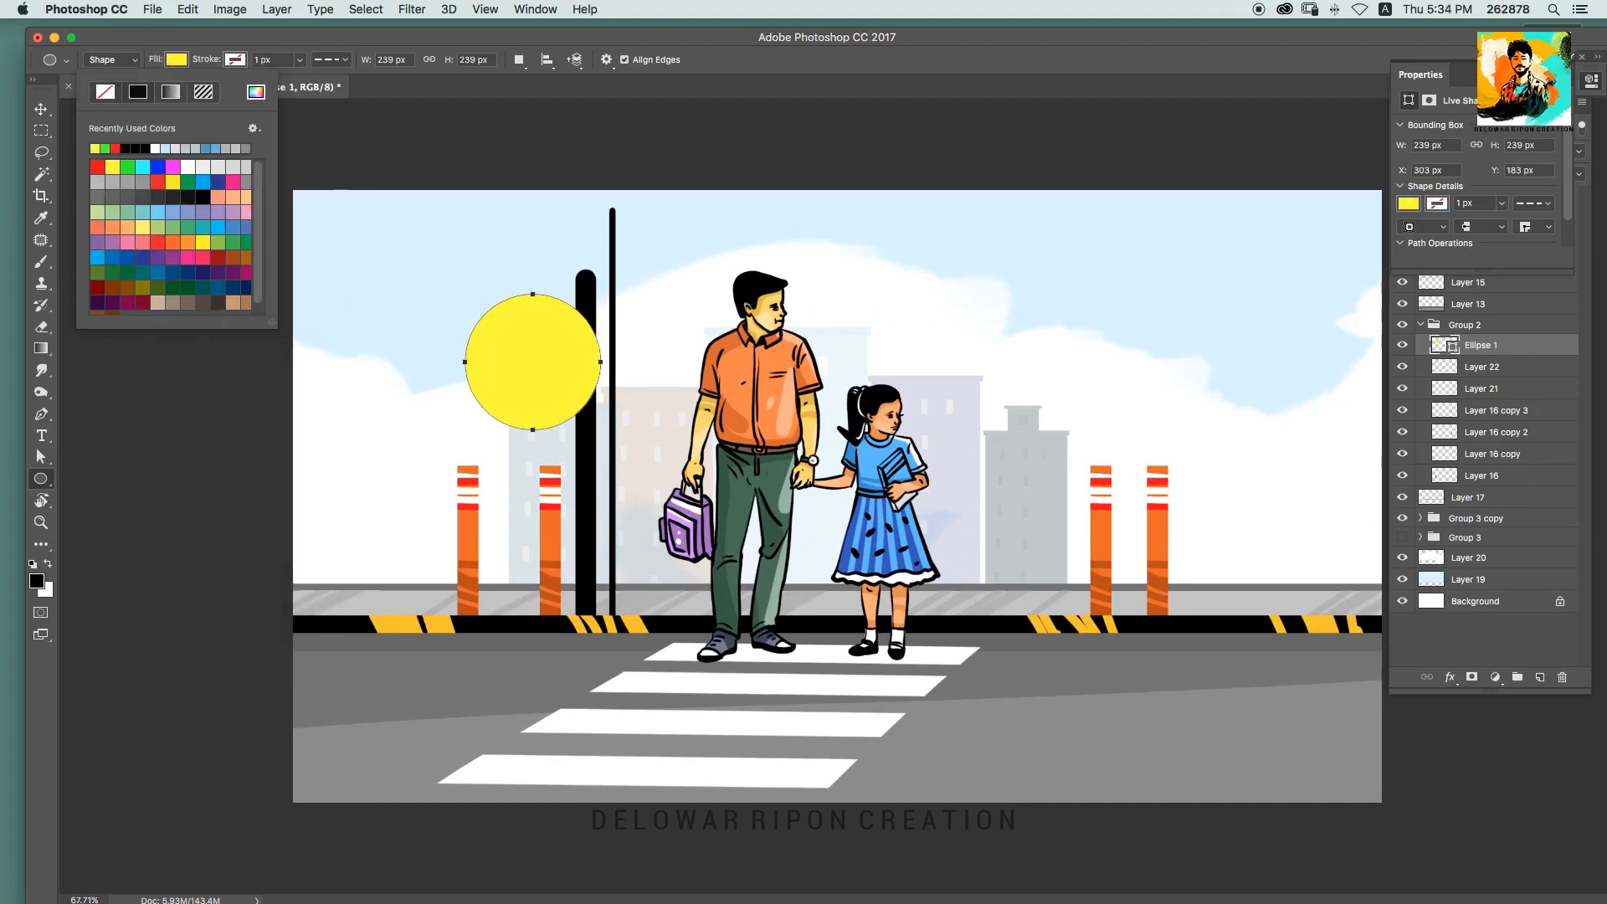
left_click(217, 258)
left_click(202, 258)
left_click(112, 227)
left_click(172, 227)
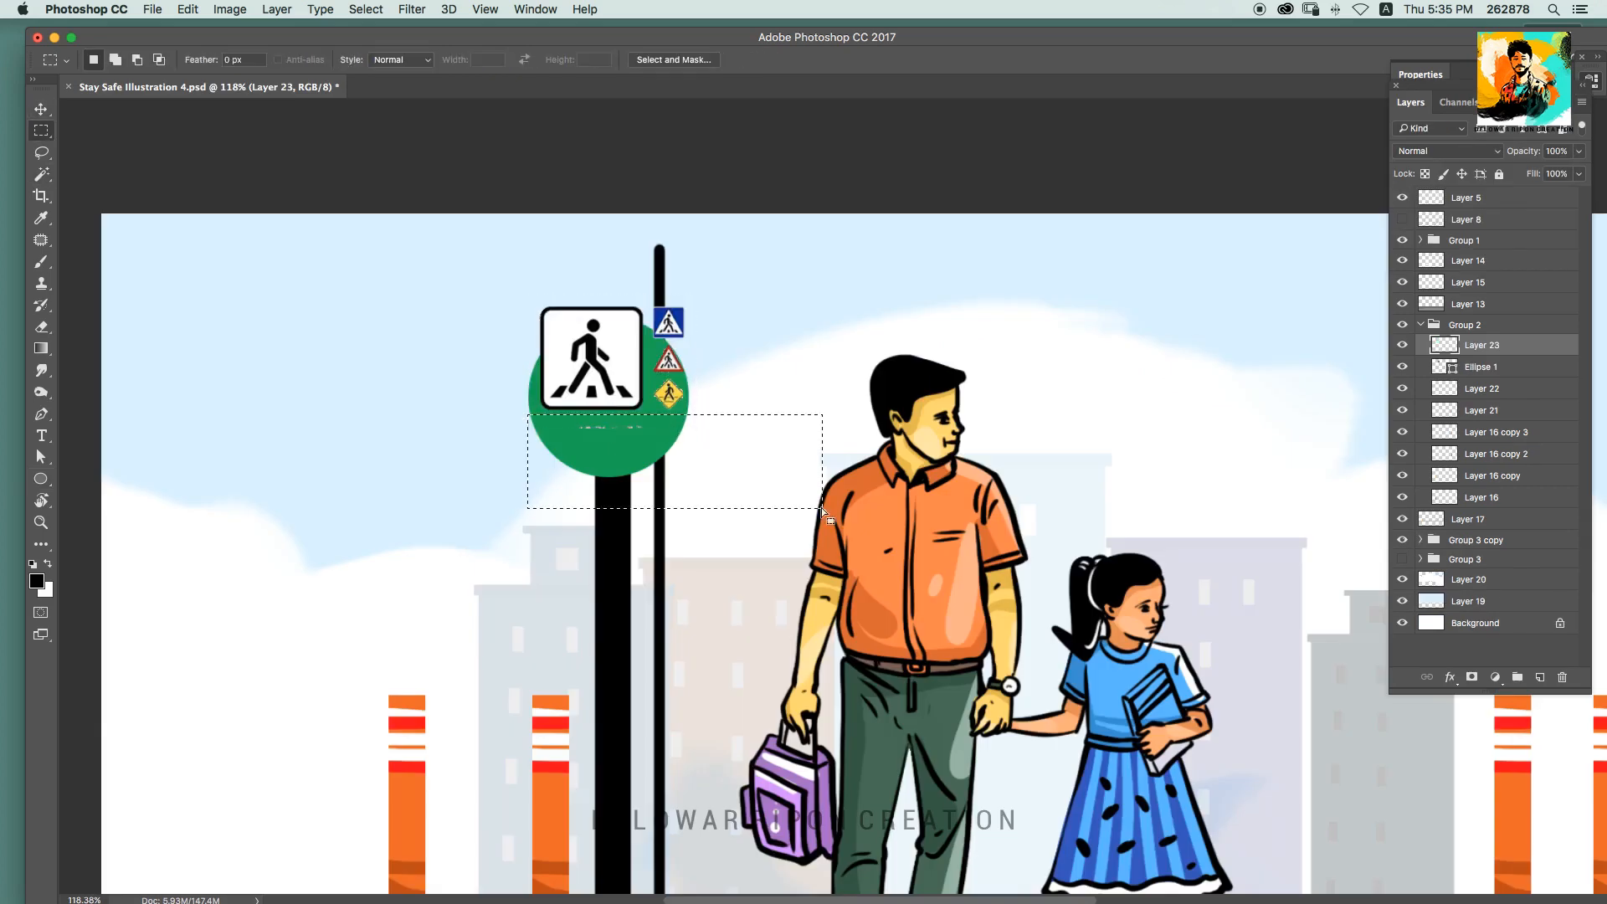
Step: Clear the stray marks beneath the pedestrian symbol and move the sign artwork down to the middle of the green circle
left_click_drag(618, 367, 633, 397)
key("super+0")
Step: Try a white fill for the circle behind the pedestrian sign
left_click(1453, 374)
double_click(1453, 374)
left_click_drag(1113, 385, 899, 263)
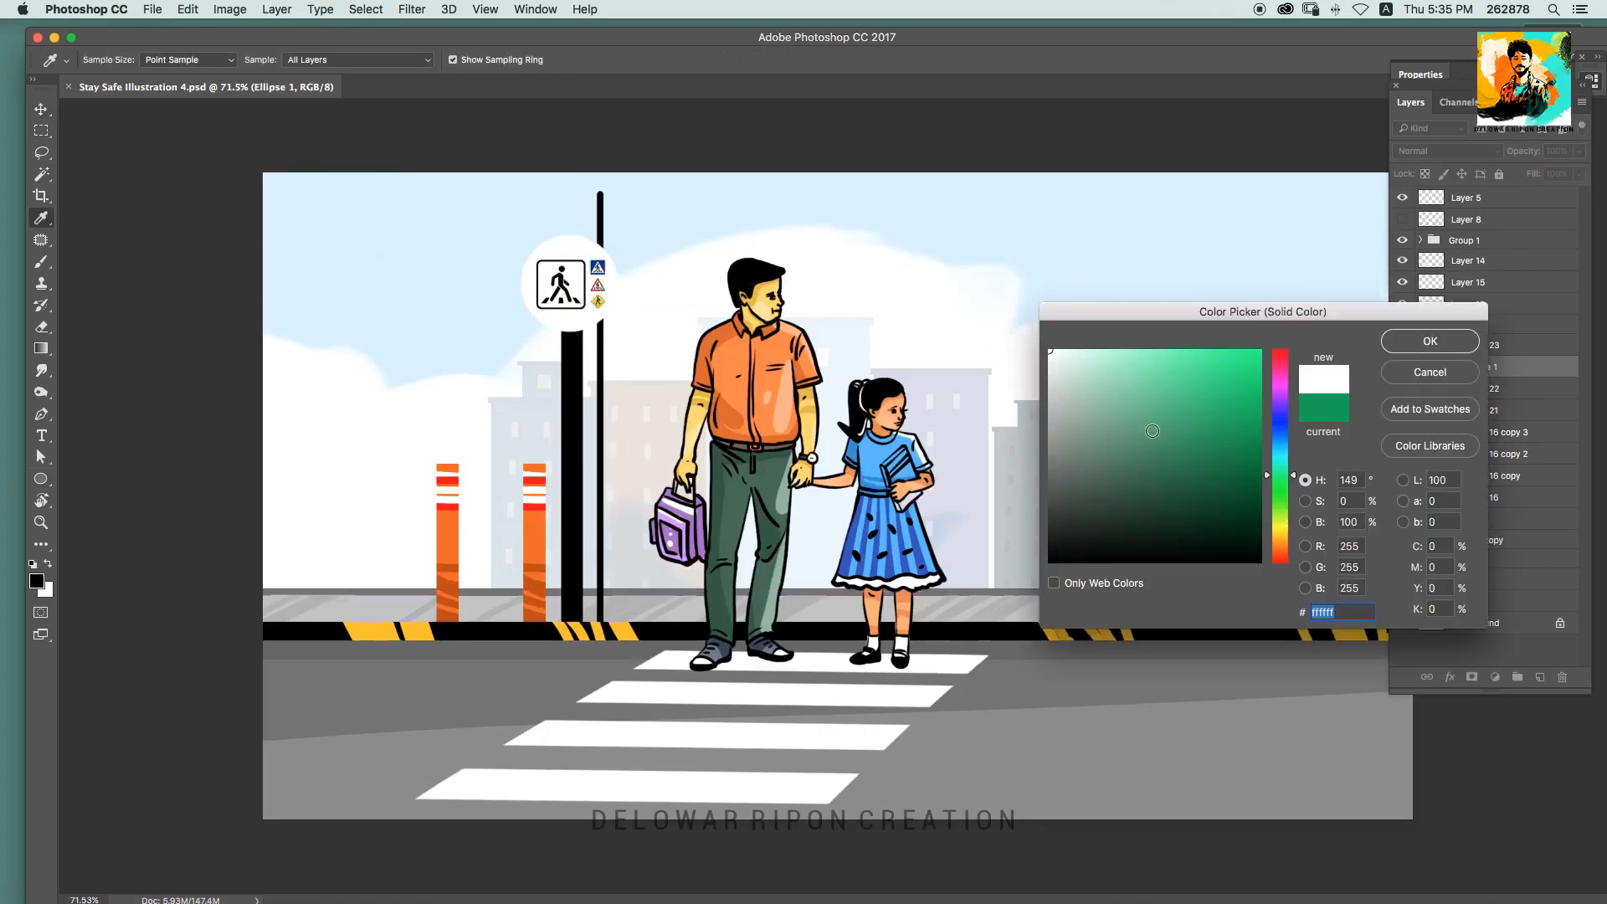
left_click(1281, 349)
left_click_drag(1247, 364, 1321, 290)
key("Escape")
Step: Lighten the grey building behind the girl on Layer 18 copy 4 with Hue/Saturation and collapse its group
key("s")
key("v")
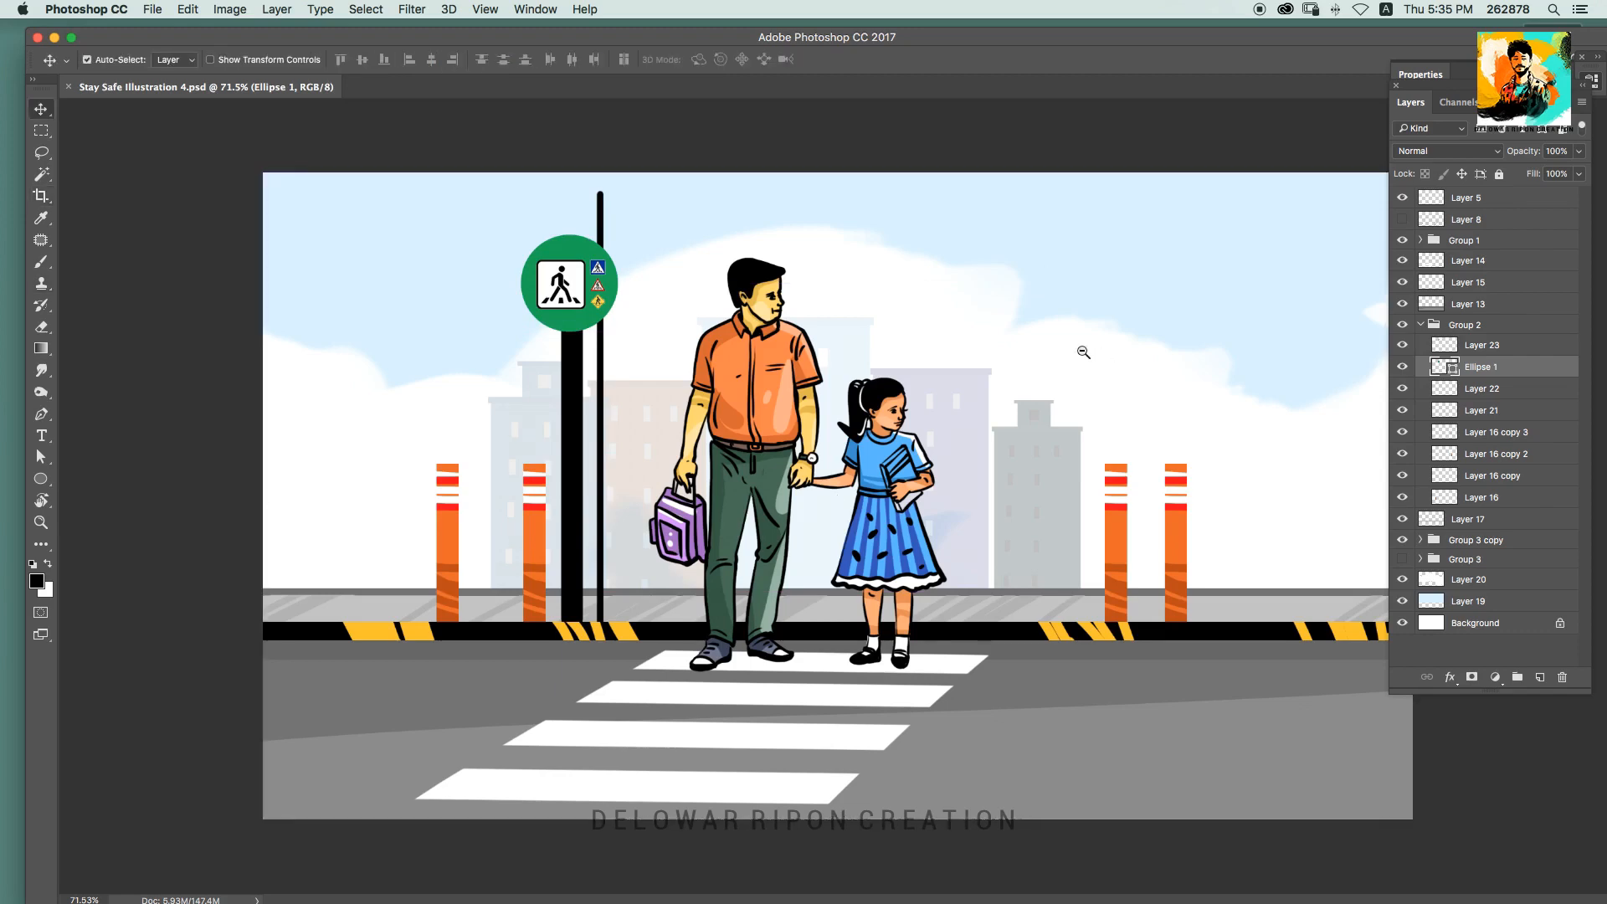
left_click_drag(1082, 350, 1059, 353)
left_click(1016, 473)
key("super+u")
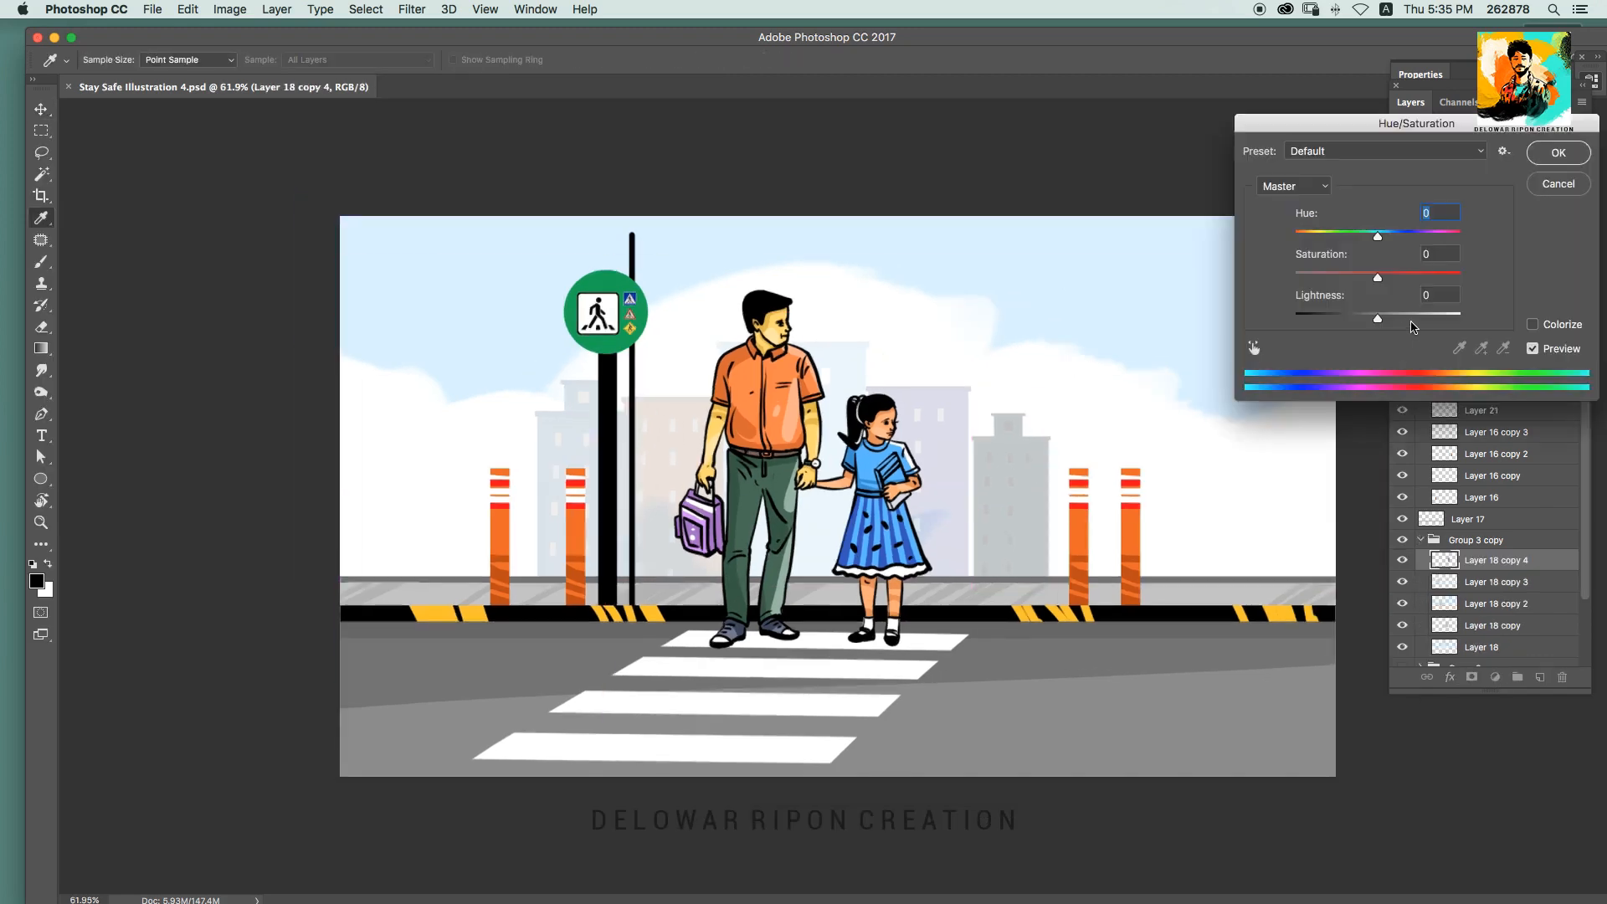
left_click_drag(1378, 319, 1408, 320)
left_click(1557, 151)
left_click(1420, 540)
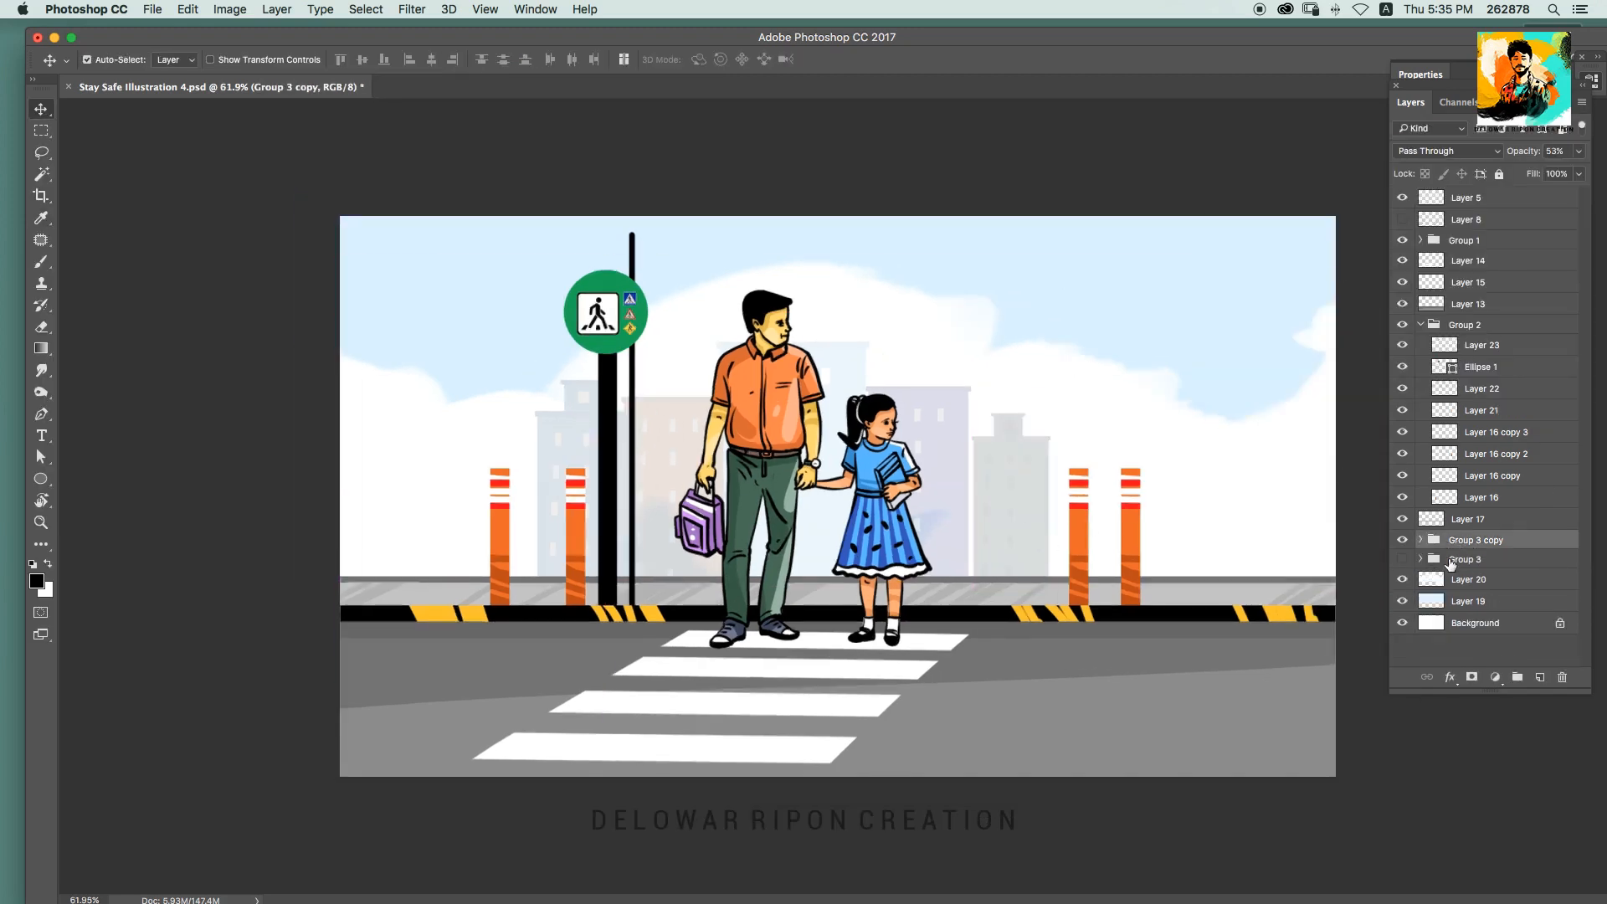
Step: Select the areas of the girl's book with the Magic Wand on Layer 7 and fill them with red on Layer 12
left_click_drag(903, 434, 971, 440)
left_click(925, 577)
key("w")
left_click_drag(880, 541, 963, 544)
left_click(912, 502)
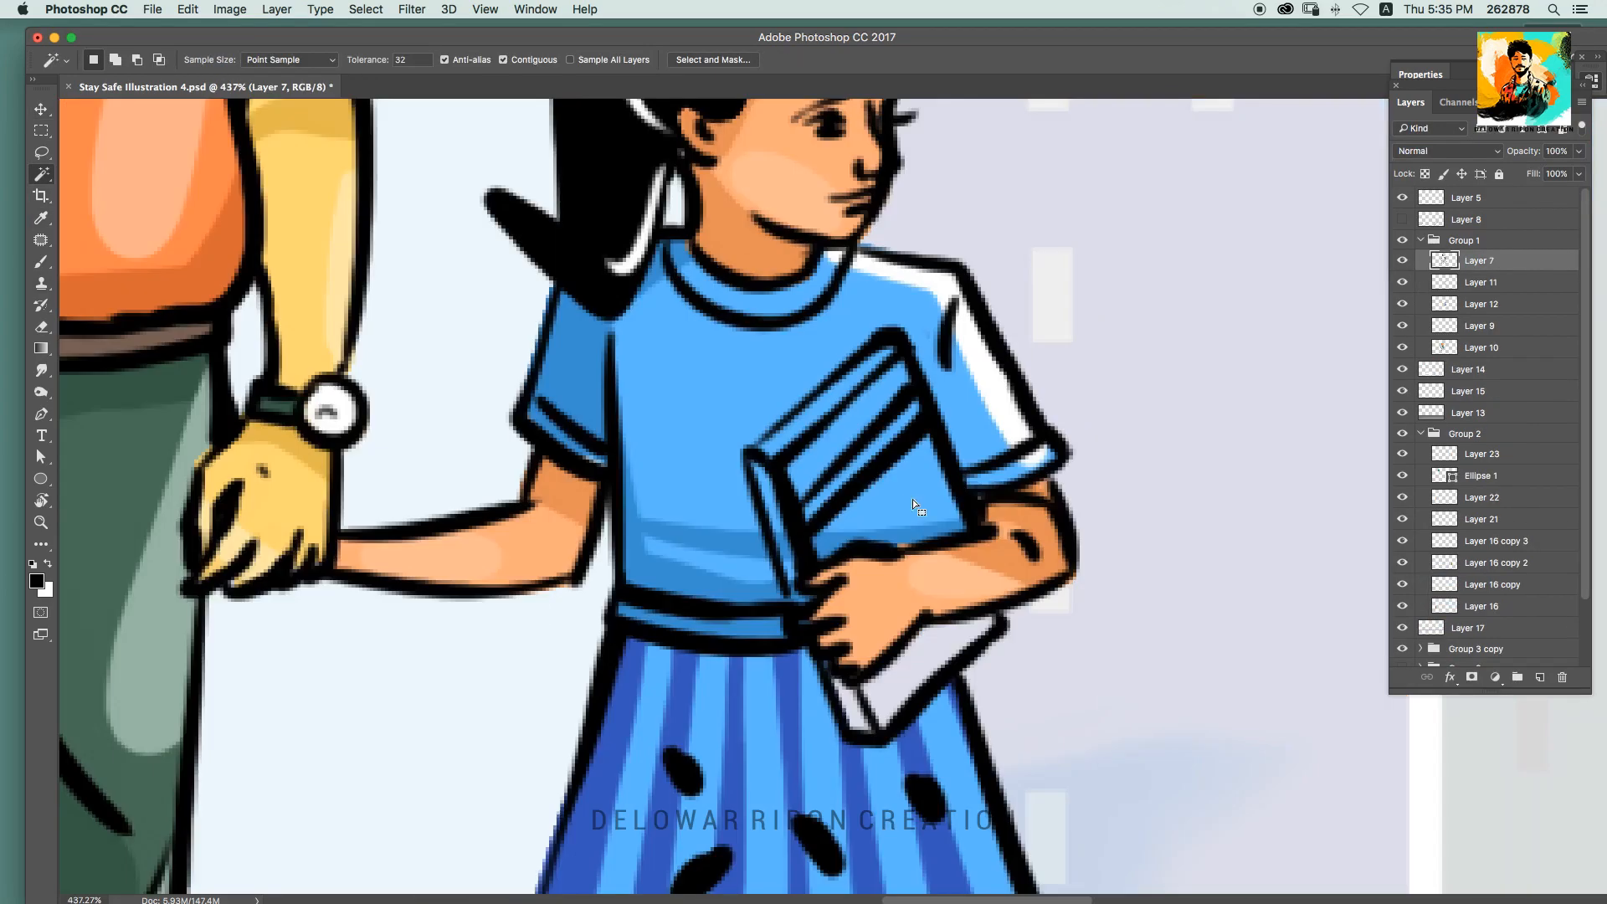
scroll(768, 502, "down", 3)
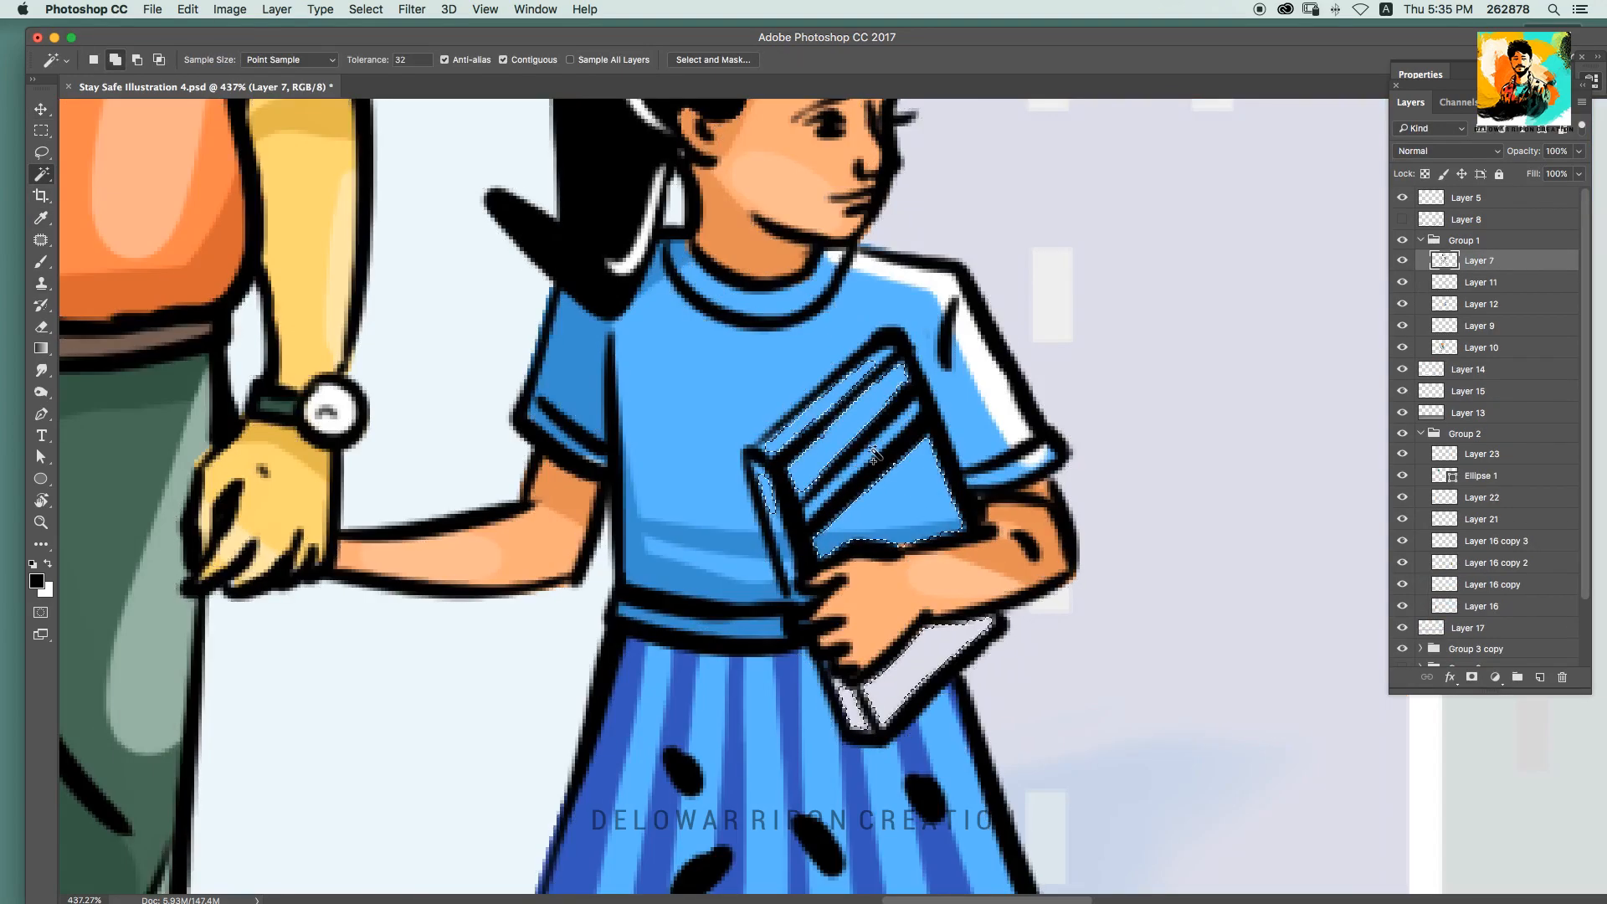
scroll(825, 456, "down", 5)
key("alt+bracketleft")
key("alt+bracketleft")
key("b")
key("alt+BackSpace")
Step: Colour the stripes on the girl's red book white on Layer 12
scroll(996, 436, "up", 3)
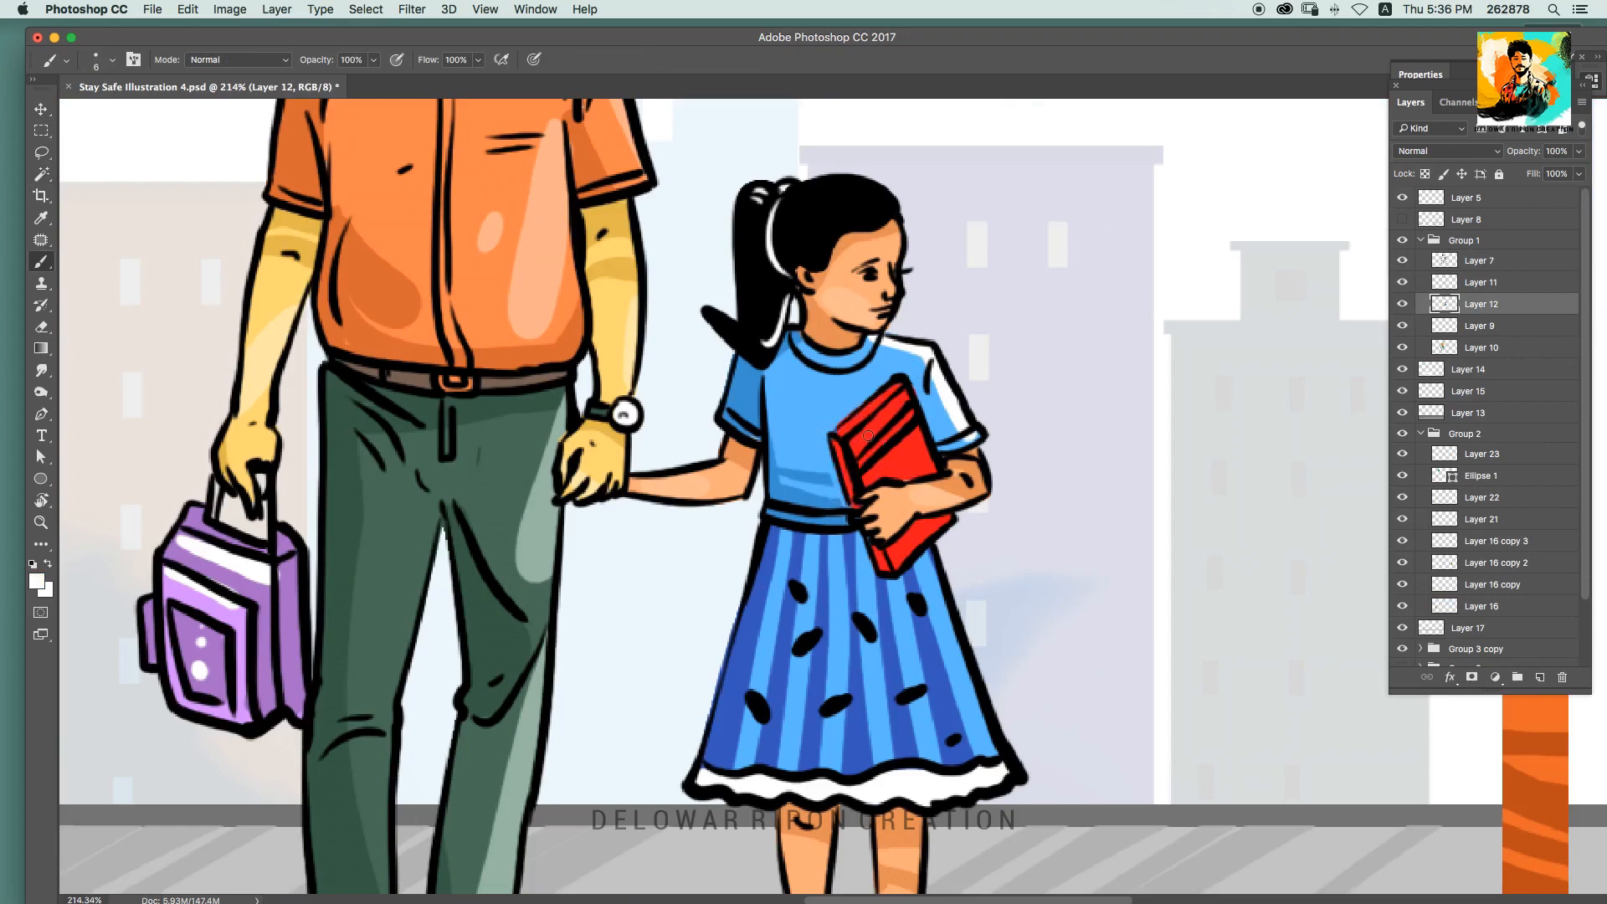
scroll(994, 425, "down", 5)
key("s")
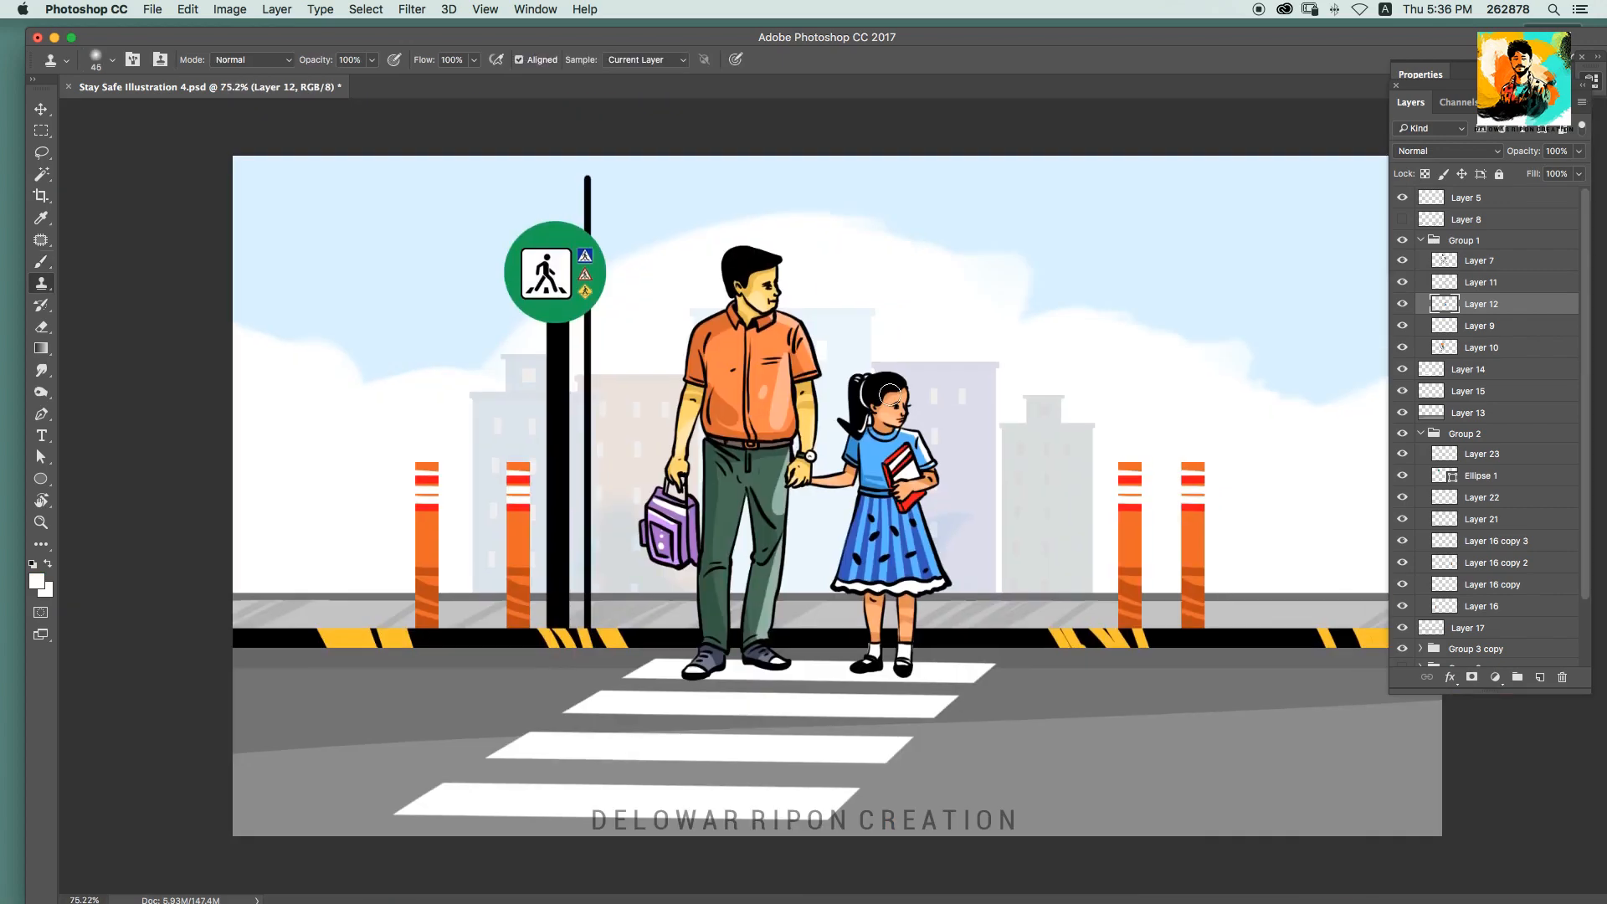
key("v")
Step: Apply a dark navy Color Overlay at 100% opacity to the line art on Layer 7
scroll(728, 226, "up", 3)
left_click(1478, 260)
left_click(1449, 677)
left_click(1492, 789)
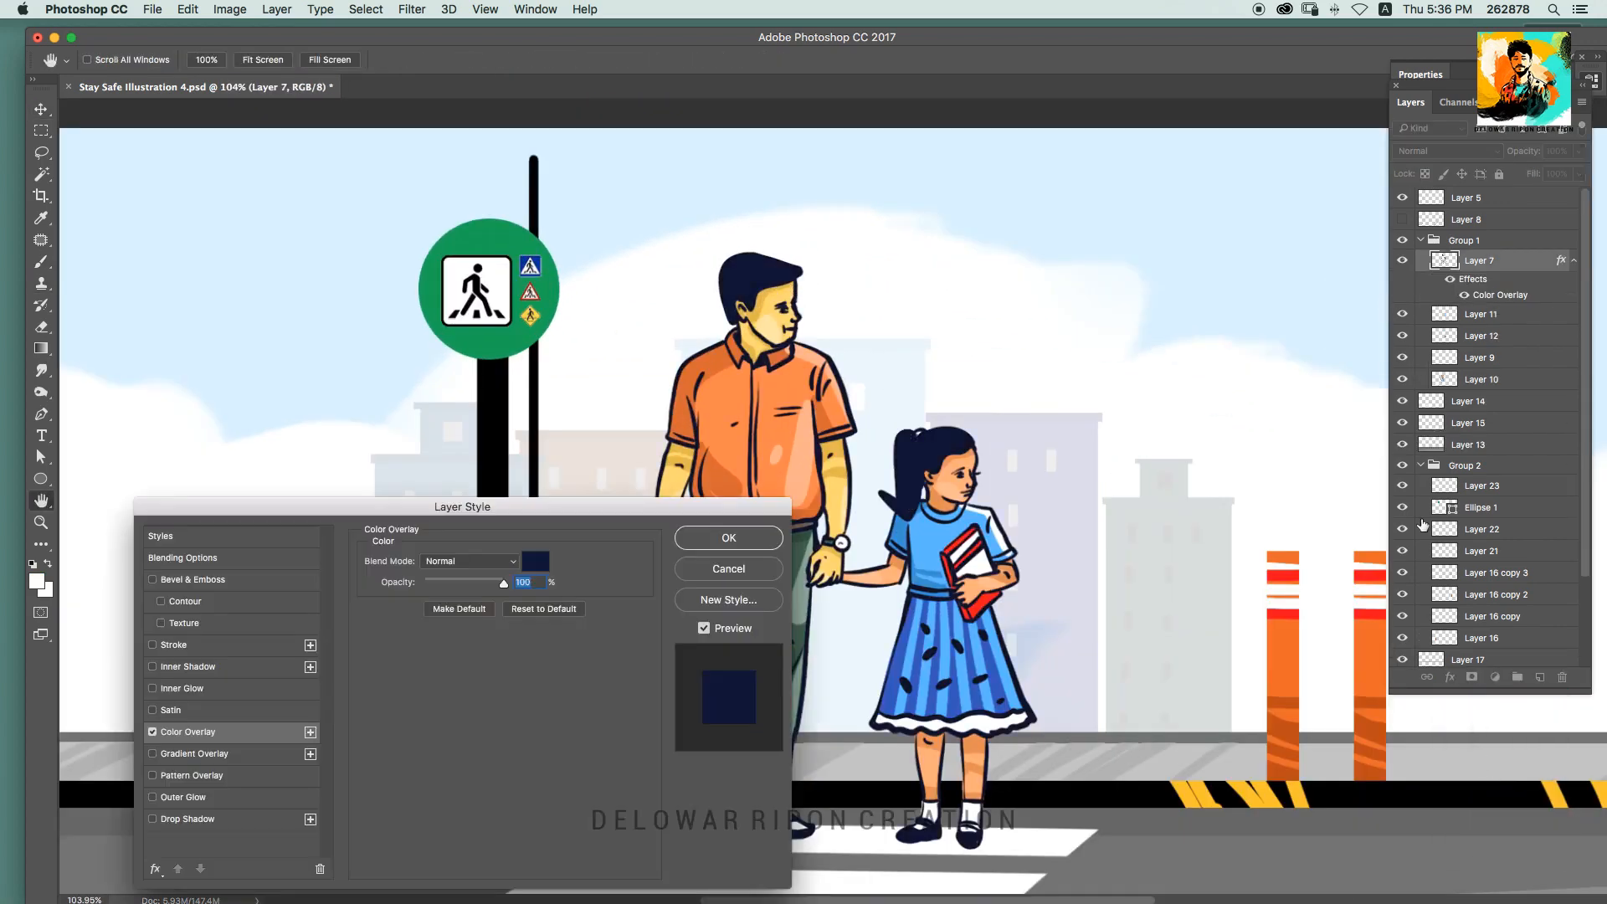
left_click(728, 538)
Step: Paint thin highlights in the curb's yellow on the figures' hair with a 6 px brush on a new layer above the line art
key("super+shift+n")
key("b")
left_click(572, 794, "alt")
scroll(767, 224, "up", 5)
left_click_drag(717, 295, 780, 312)
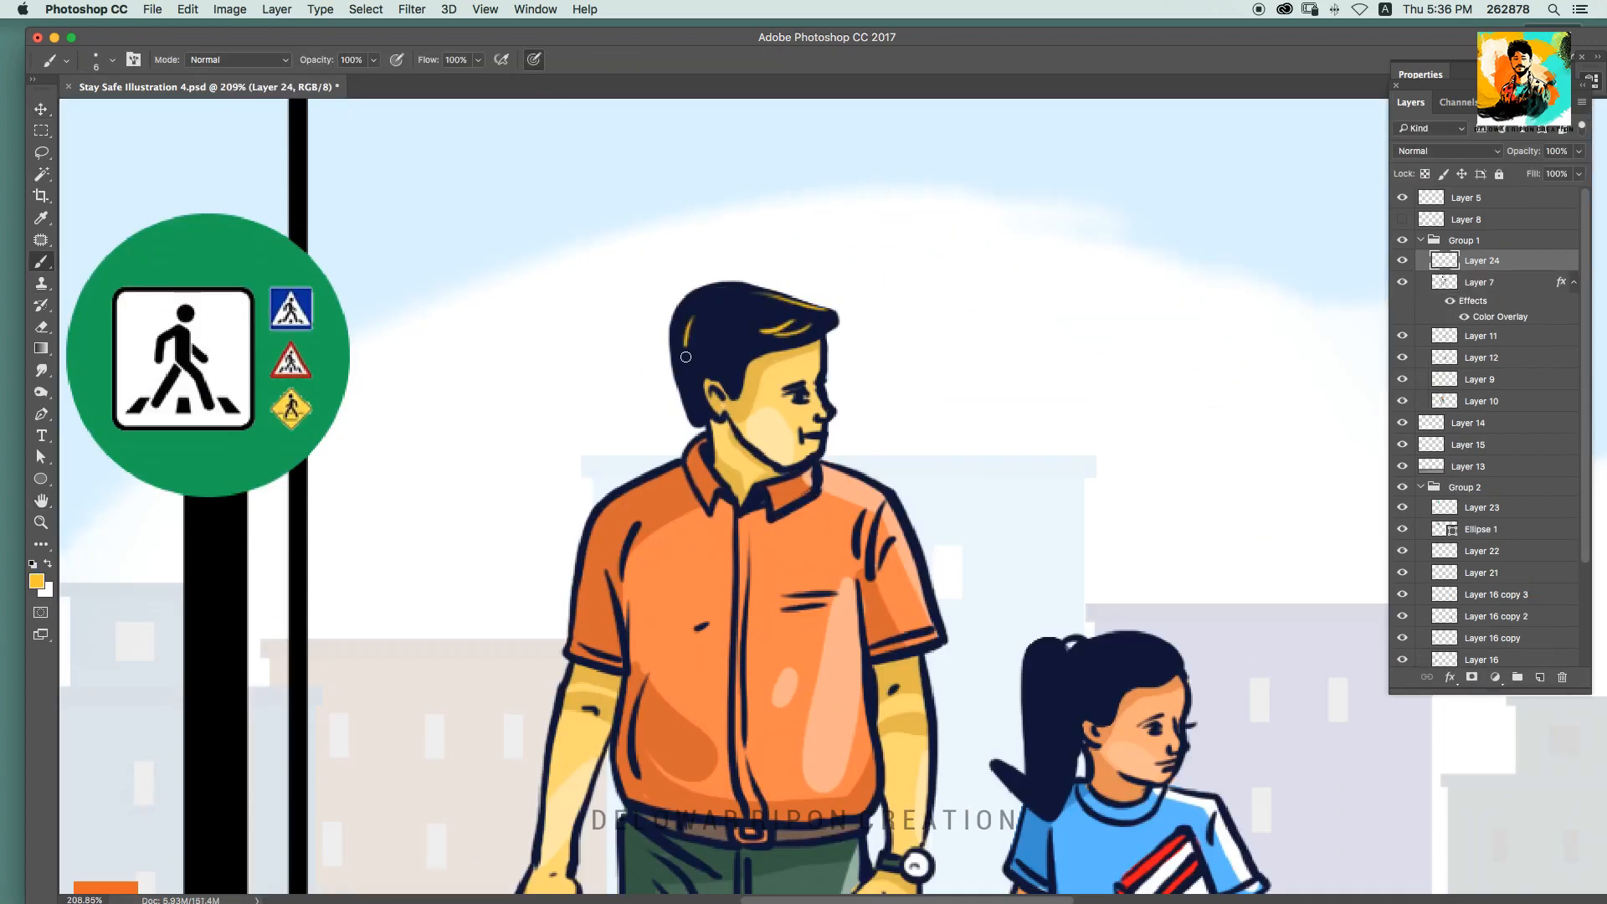
scroll(874, 401, "up", 3)
key("v")
scroll(1030, 406, "down", 10)
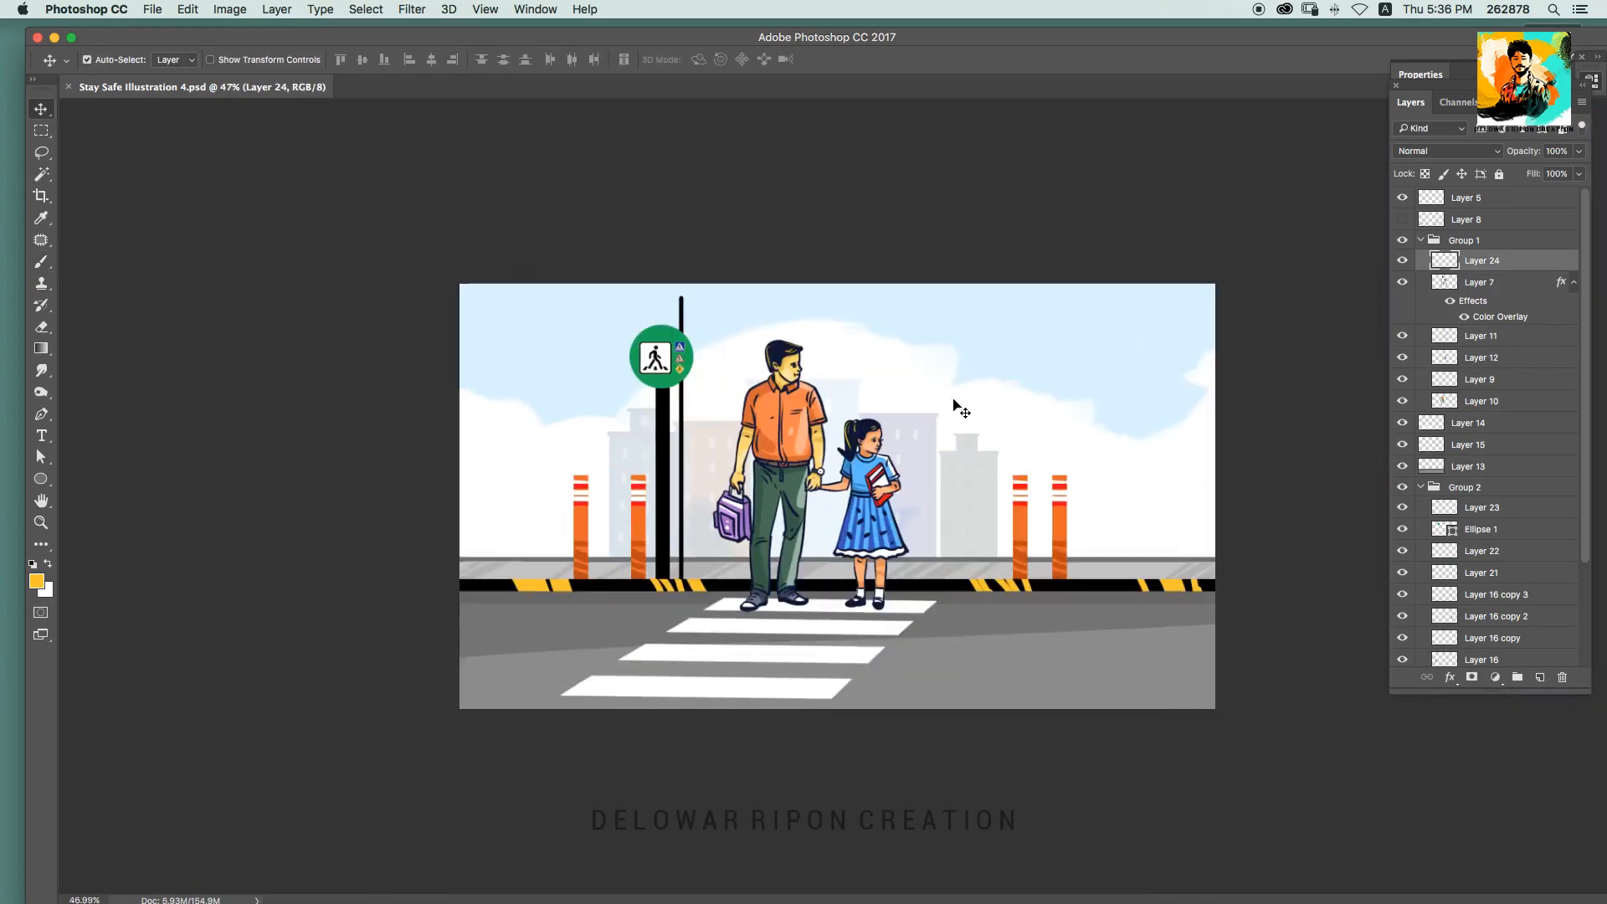
Step: Outline a stepped city skyline behind the street with the Pen tool and fill it with the road's grey on a new layer above Layer 20
key("p")
left_click_drag(471, 525, 498, 525)
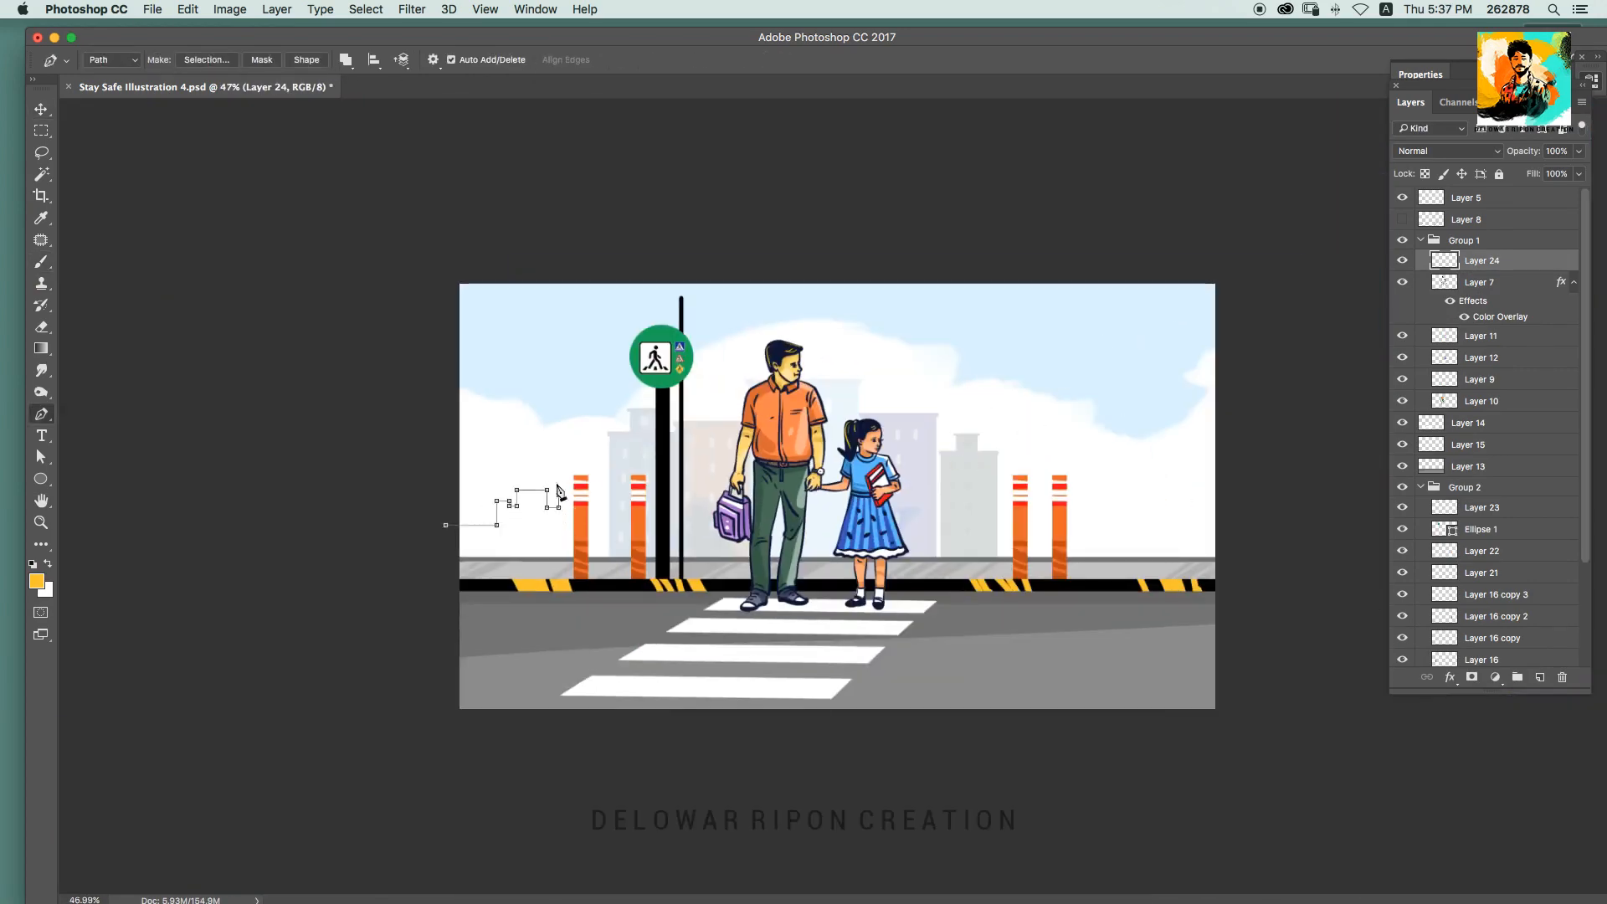
scroll(1484, 502, "down", 4)
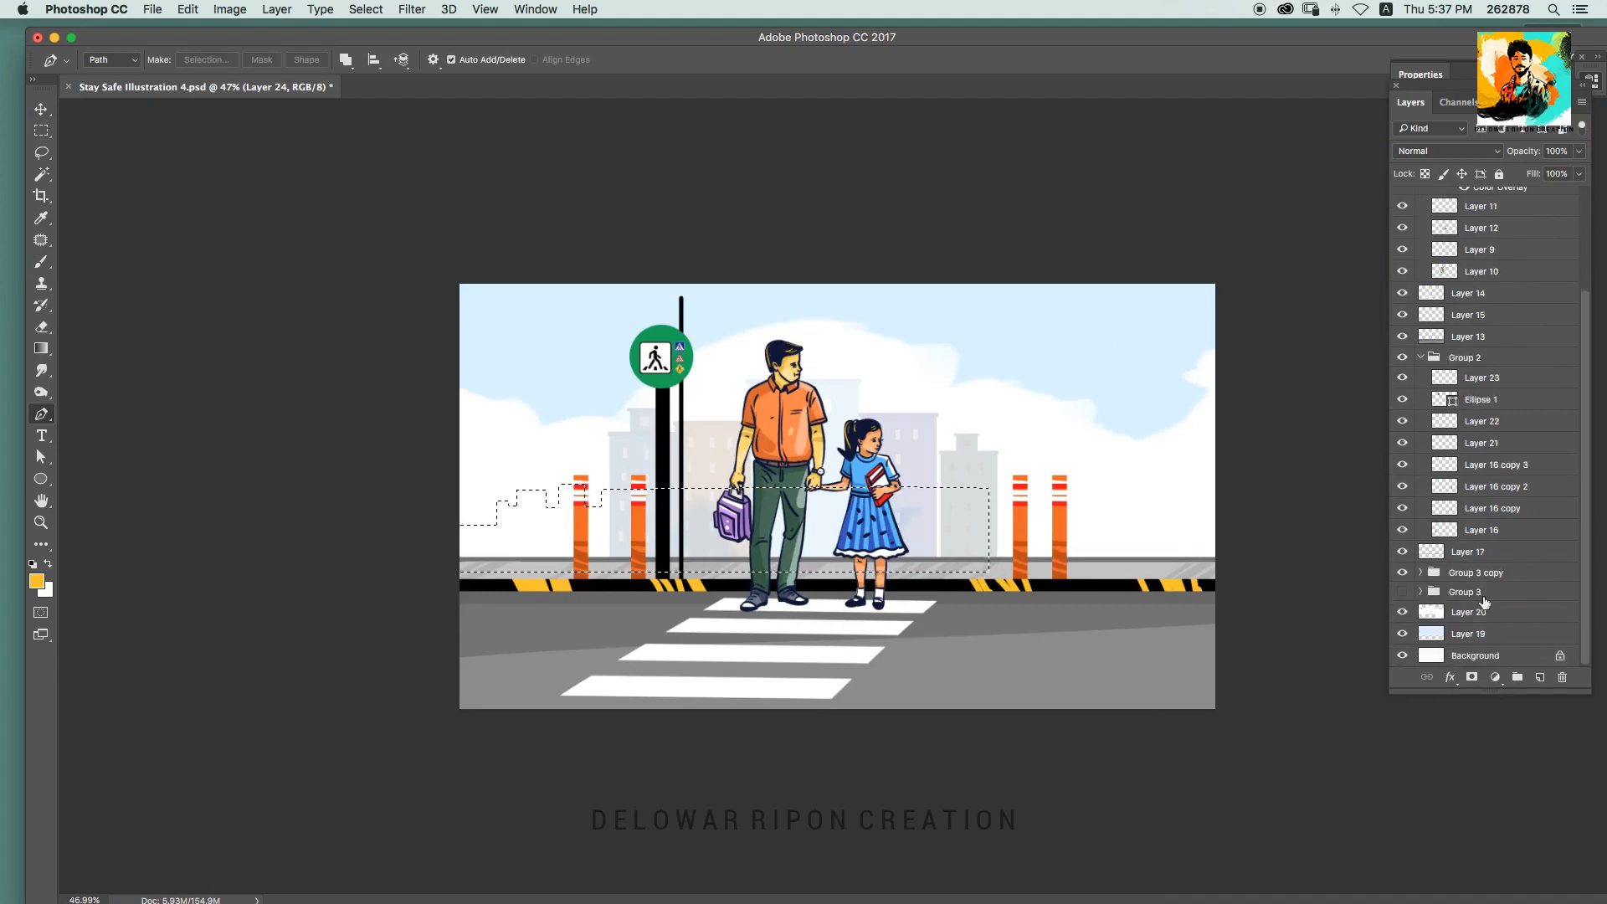
left_click(1483, 612)
key("b")
left_click(627, 611, "alt")
key("alt+BackSpace")
key("super+d")
Step: Duplicate the skyline silhouette and place the upright copy across the right half of the scene
key("super+j")
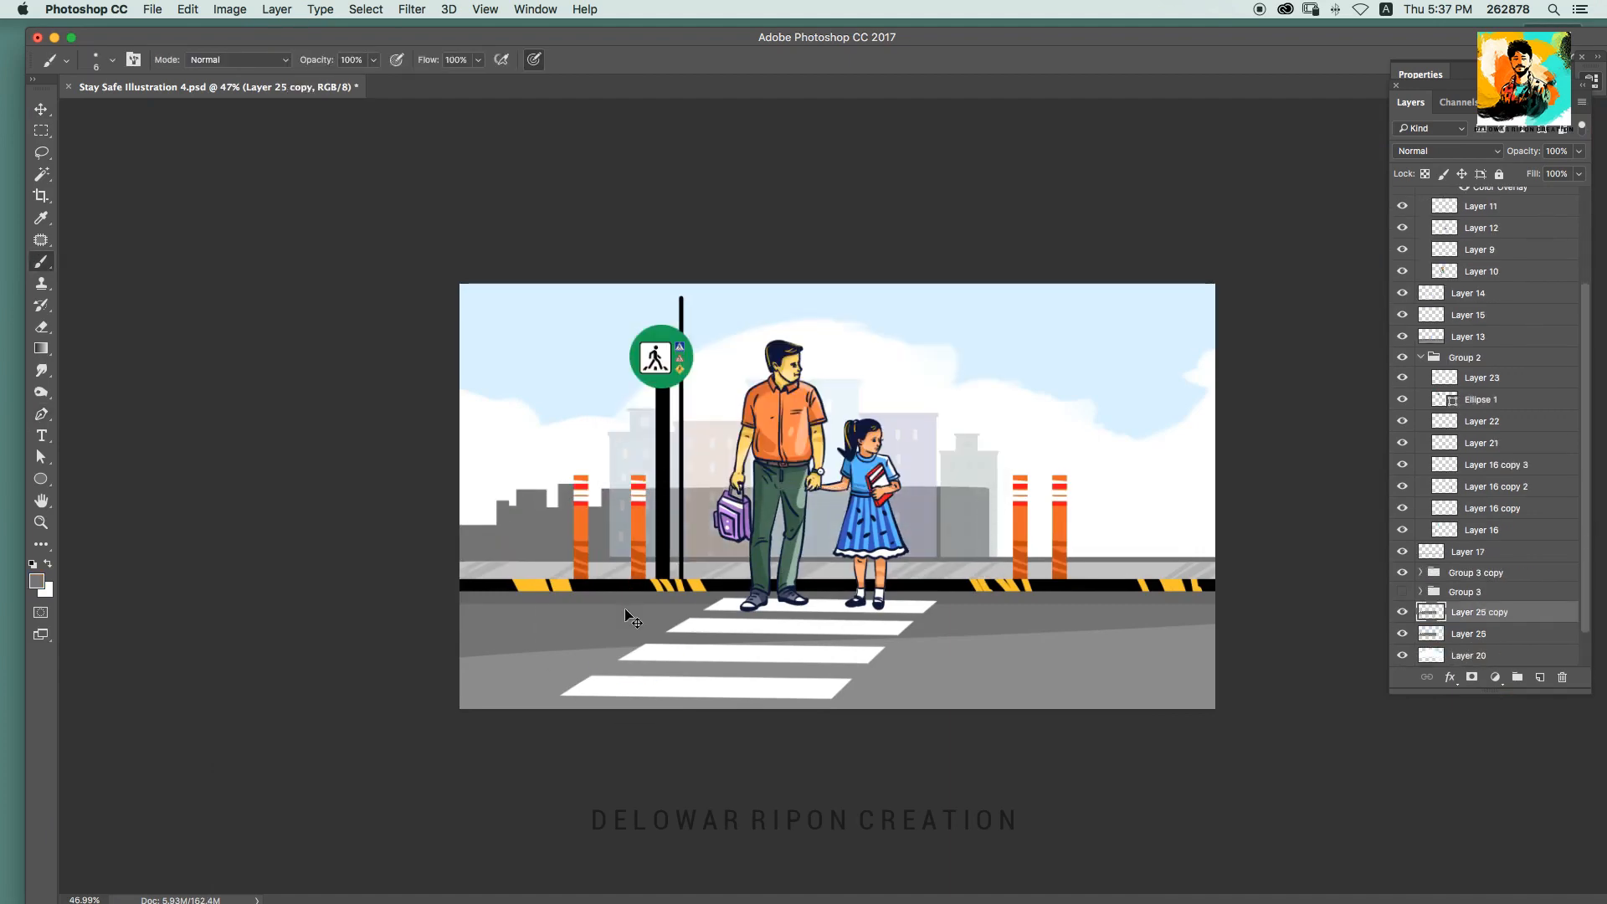
key("super+t")
right_click(923, 490)
left_click(1024, 712)
left_click_drag(703, 504, 1189, 505)
right_click(1186, 495)
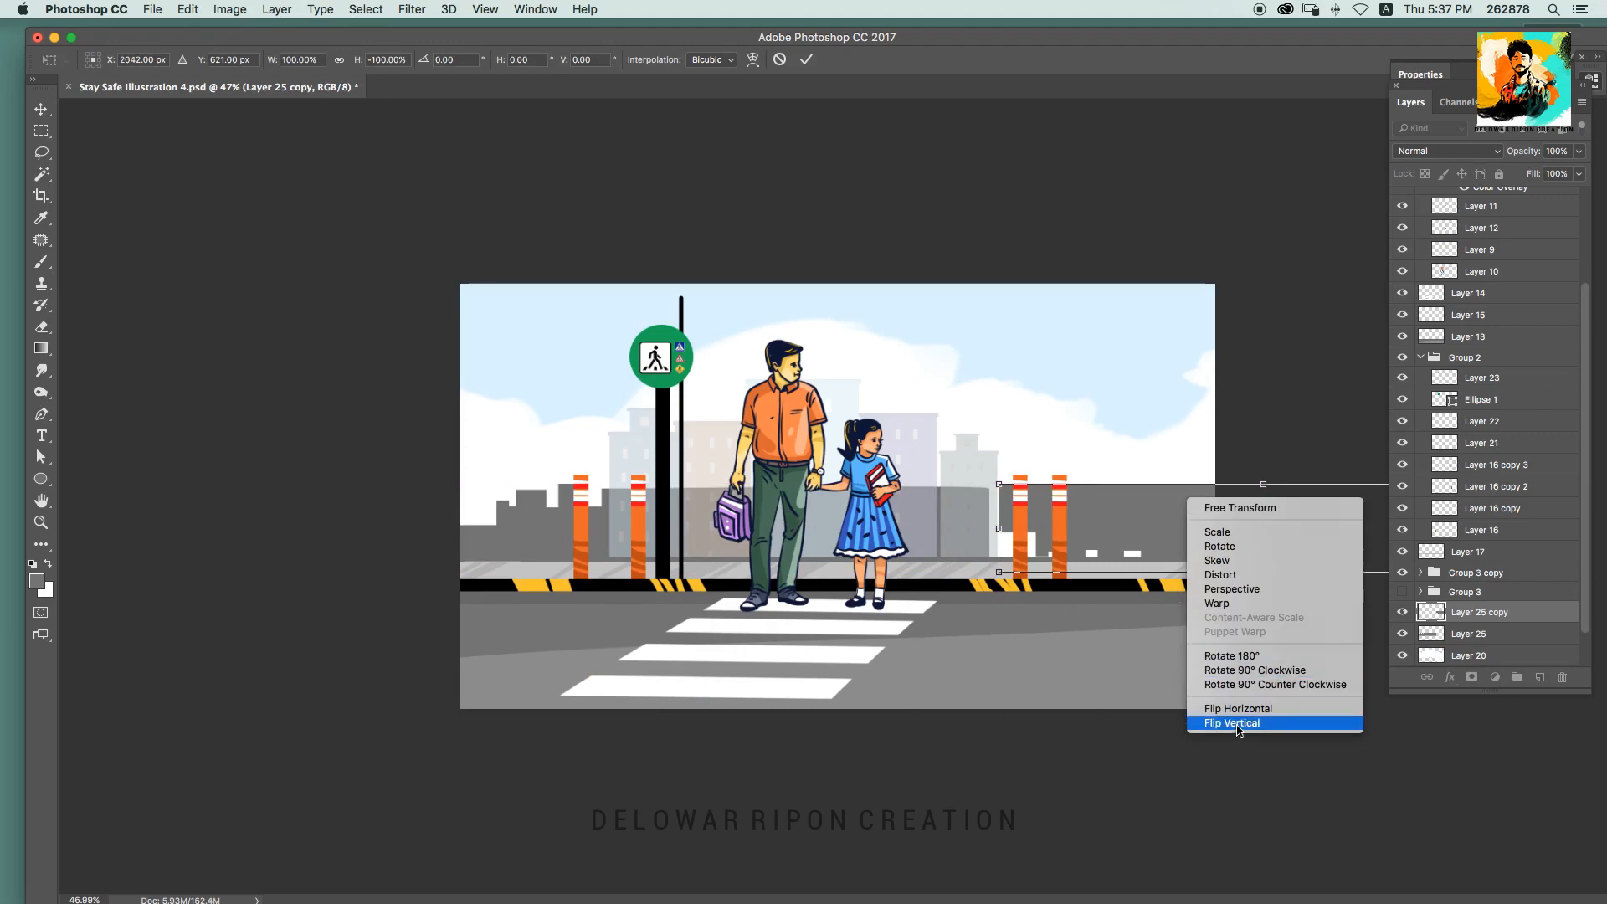
left_click(1237, 726)
key("Return")
Step: Combine the skyline pieces on Layer 25, set its opacity to 18% and delete the part behind the figures and tall buildings
left_click_drag(1518, 154, 1463, 164)
key("m")
left_click_drag(613, 435, 993, 592)
key("Delete")
key("super+d")
key("s")
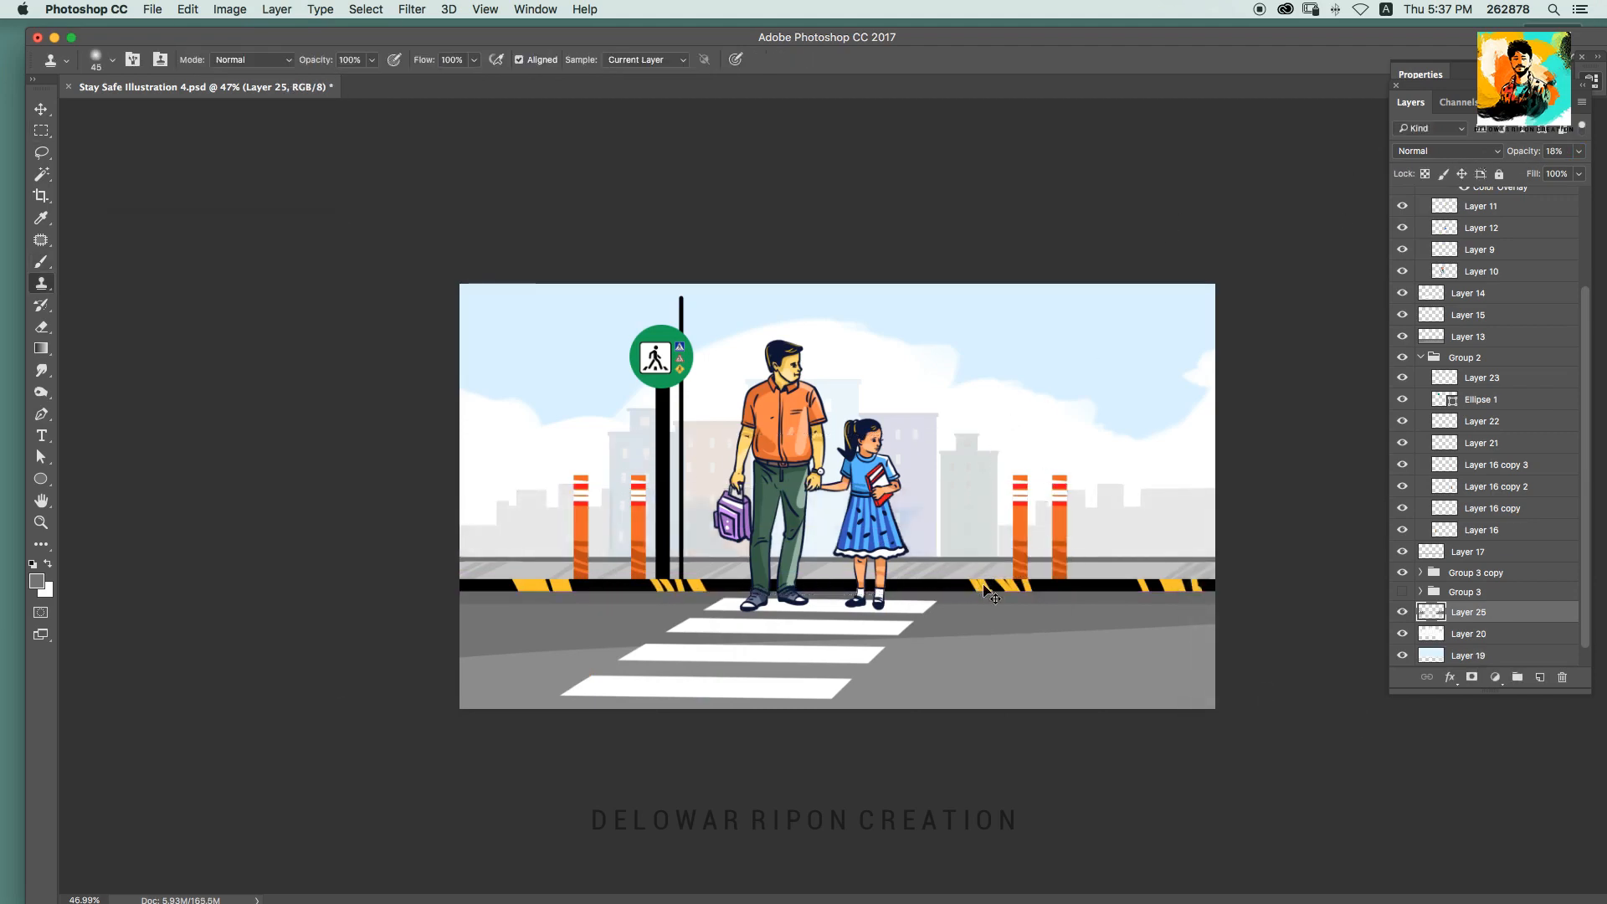
Step: Draw a leafy tree crown behind the sign with the Lasso on a new layer above Layer 22 and fill it with the sign's green
key("v")
left_click(717, 427)
key("shift+super+n")
key("Return")
key("l")
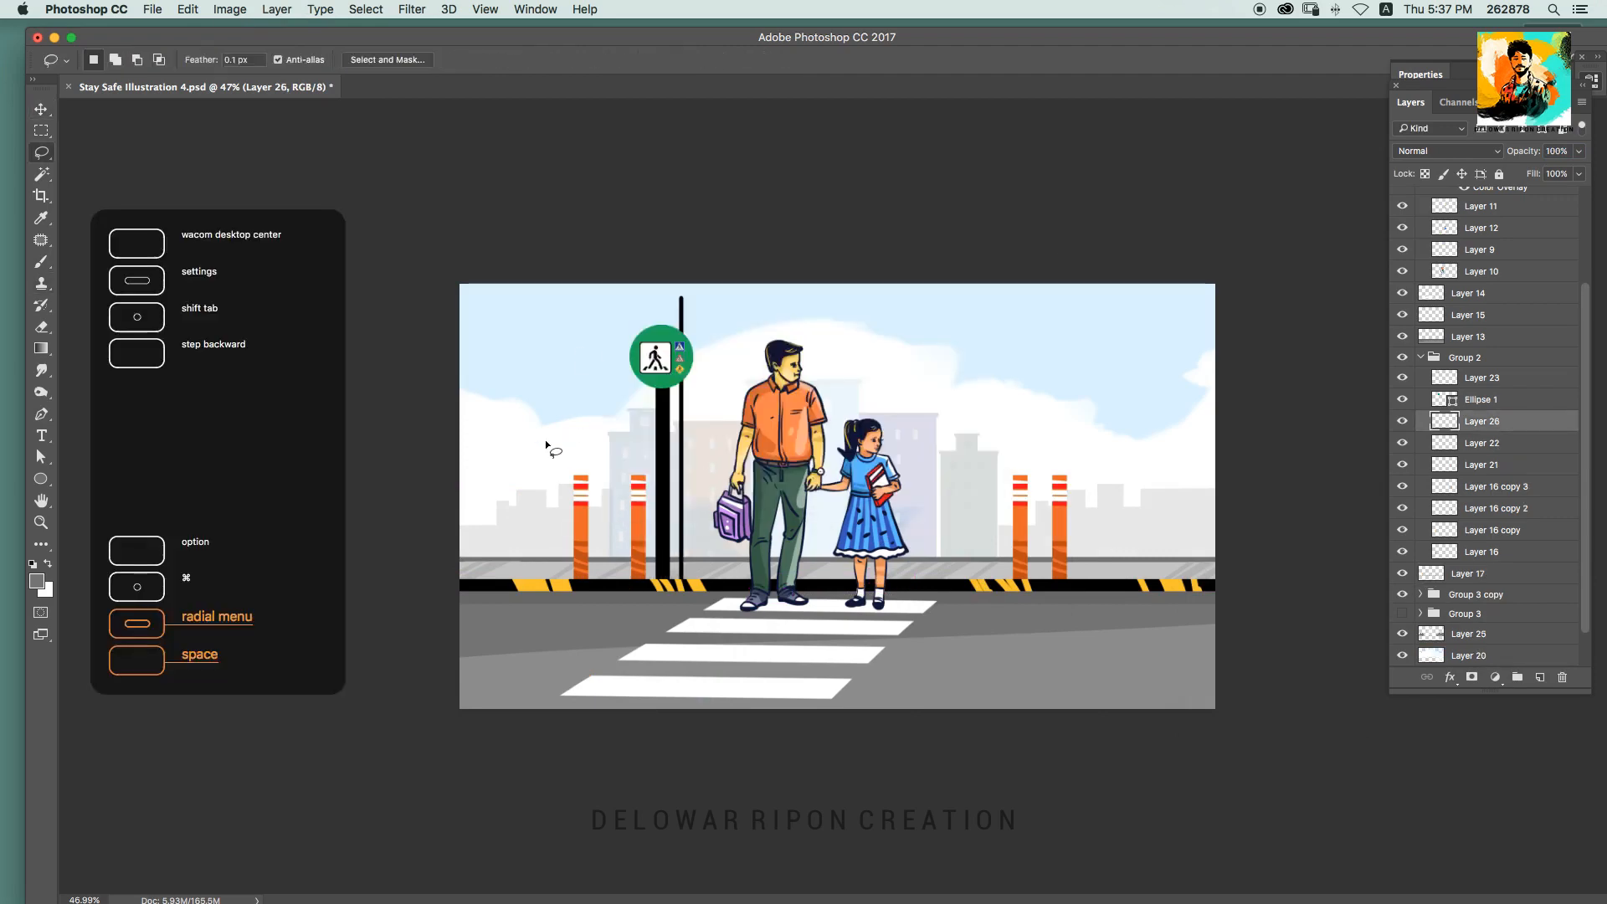
mouse_move(586, 381)
left_mouse_down()
mouse_move(673, 372)
mouse_move(761, 403)
left_mouse_up()
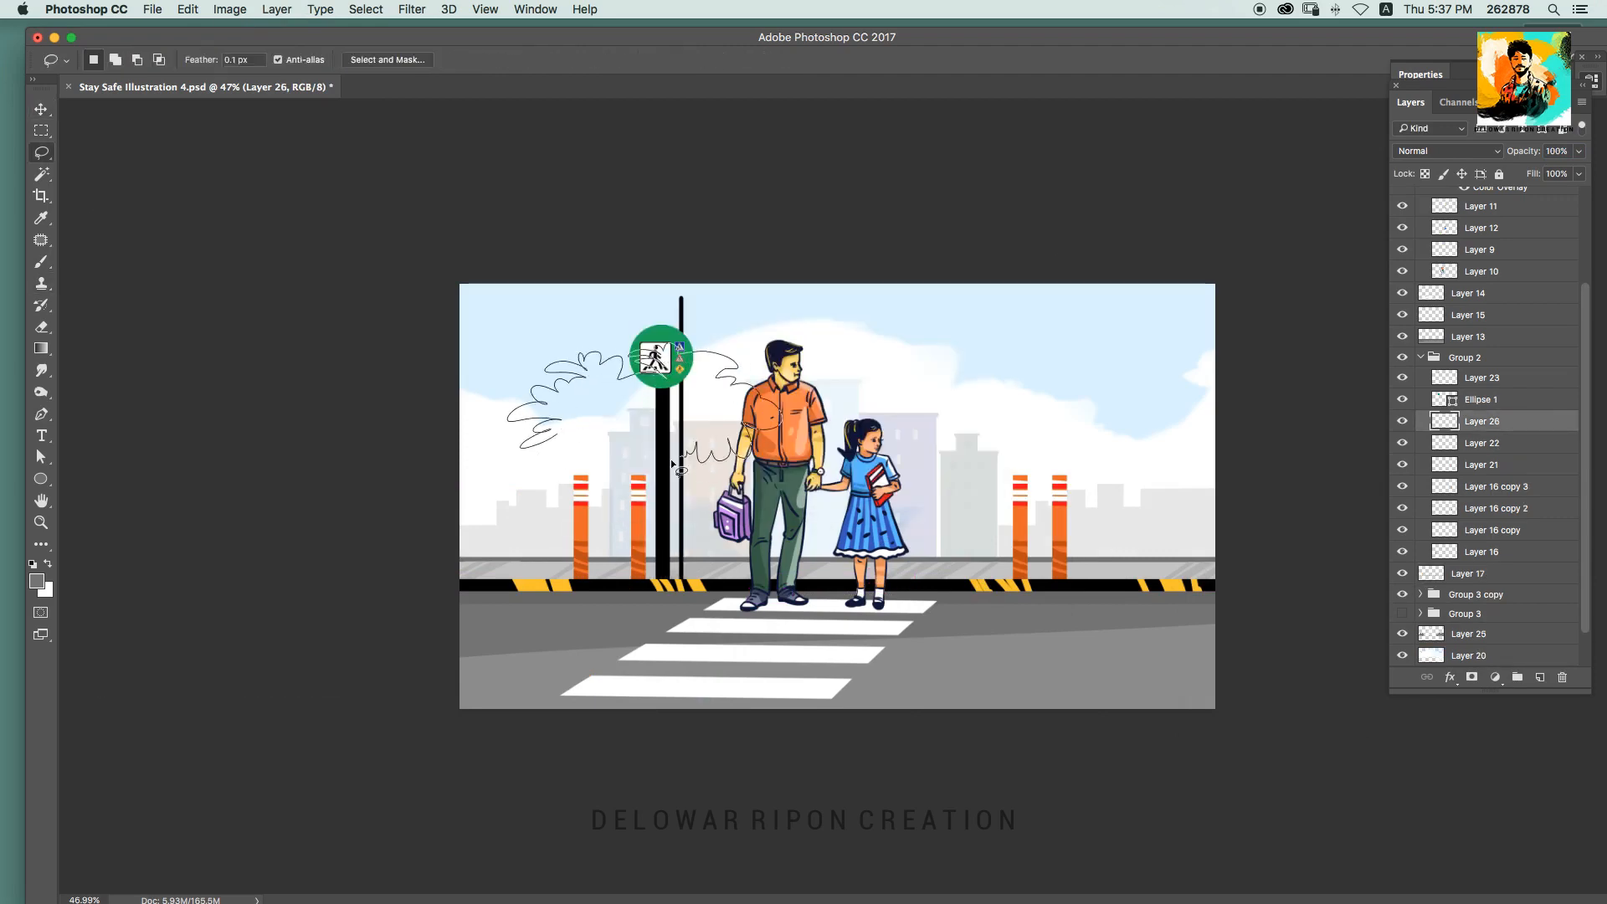
key("b")
left_click(676, 332, "alt")
mouse_move(573, 447)
left_mouse_down()
mouse_move(552, 434)
mouse_move(577, 412)
left_mouse_up()
key("alt+BackSpace")
key("super+d")
Step: Lasso inner leaf clusters within the tree crown and fill them with the lighter green 2bd57e
key("l")
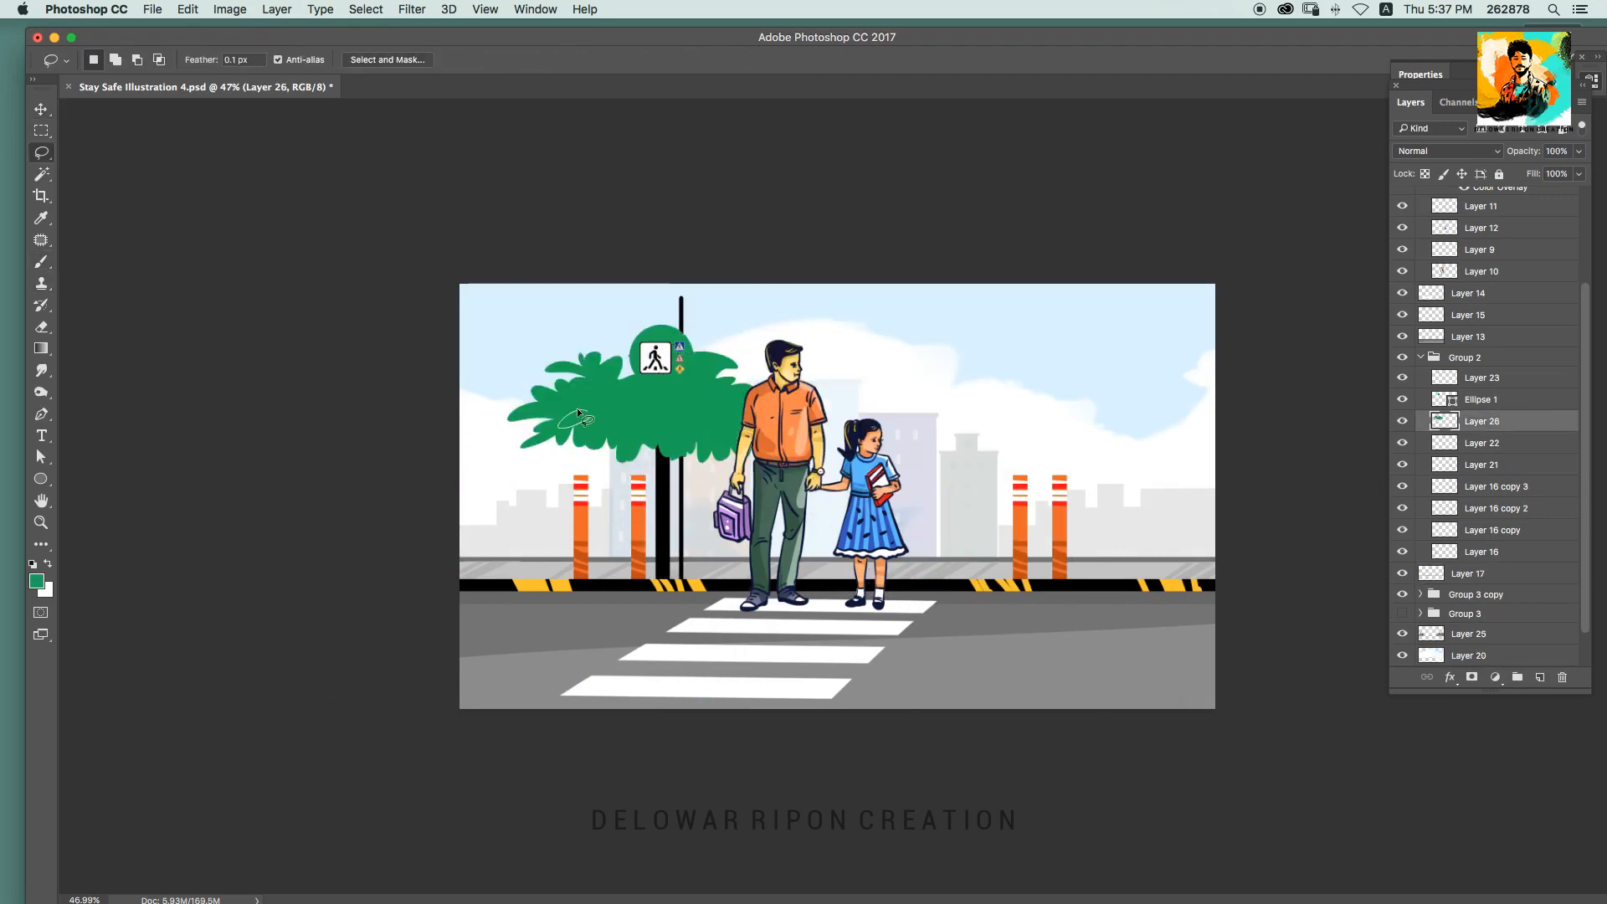
left_click(37, 581)
left_click(1219, 385)
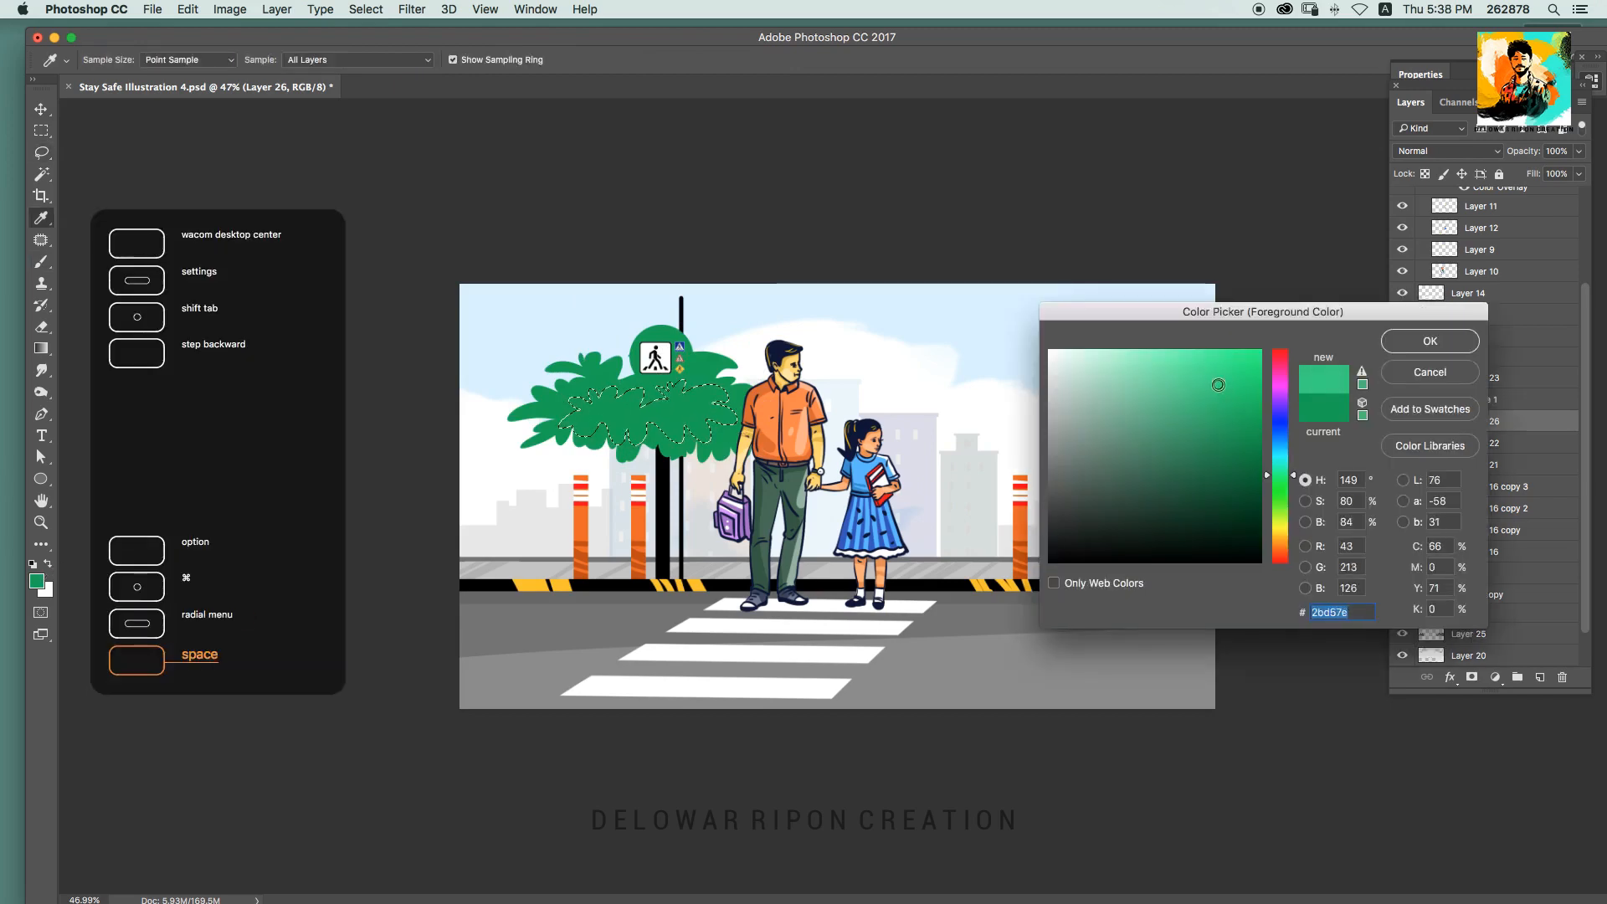
key("Return")
key("alt+BackSpace")
key("super+d")
key("b")
Step: Scale the tree crown down and position it between the signpost and the man
key("v")
mouse_move(694, 418)
left_mouse_down()
mouse_move(998, 454)
mouse_move(649, 452)
left_mouse_up()
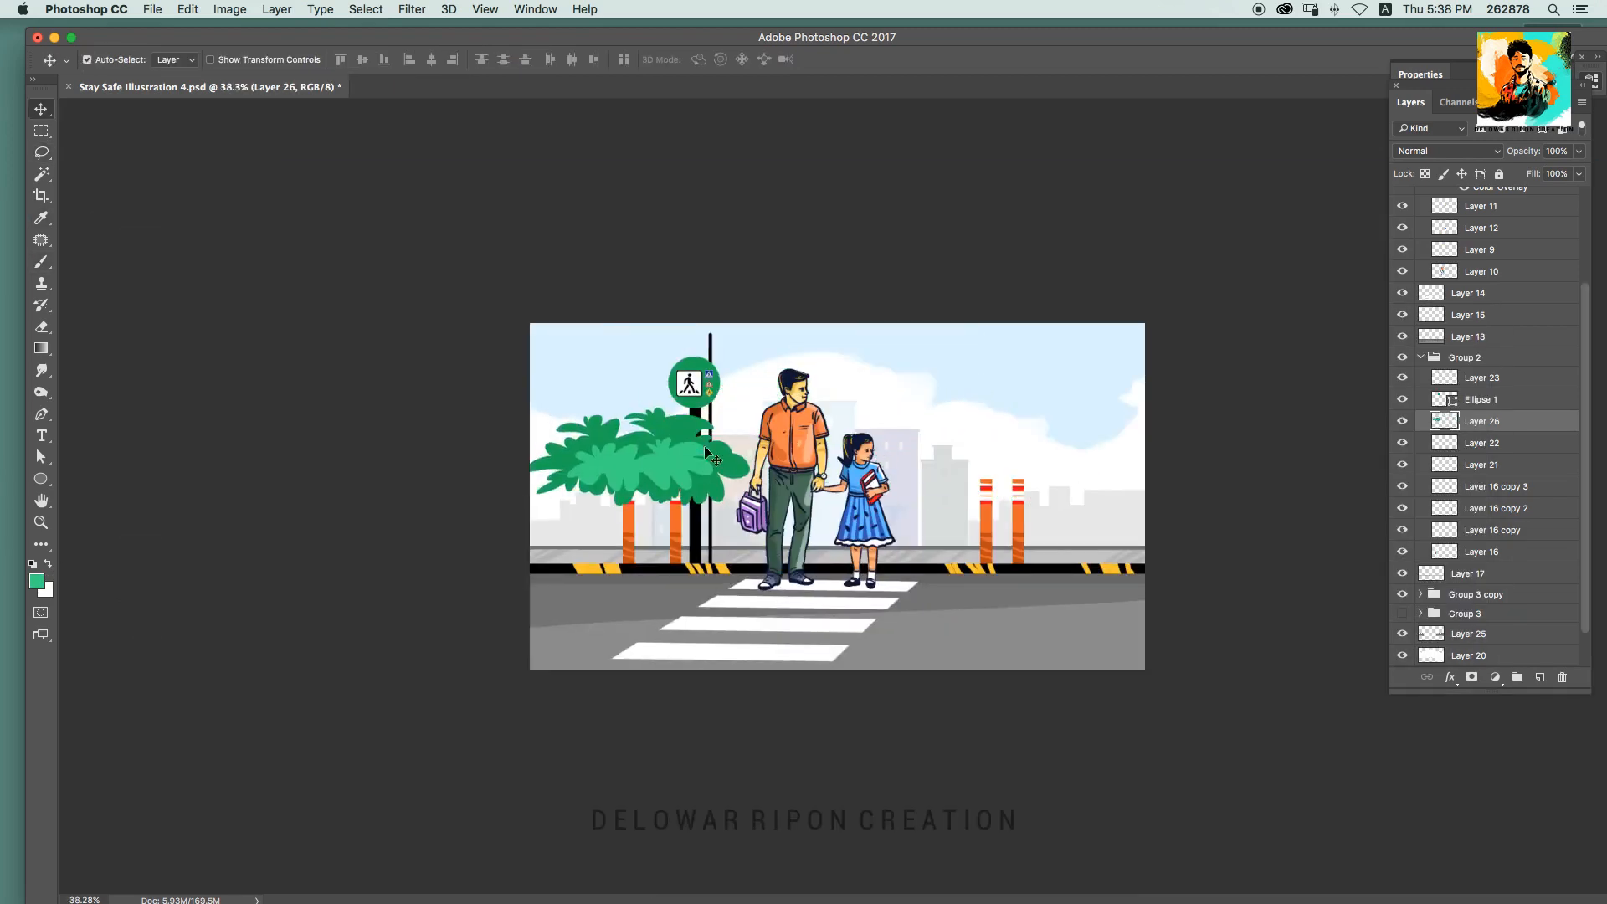
key("super+t")
left_click_drag(749, 407, 678, 437)
left_click_drag(635, 483, 753, 414)
key("Return")
left_click_drag(697, 472, 602, 487)
key("super+z")
Step: Move the poles, green circle and pedestrian sign artwork left, and shift the tree crown down behind the man
left_click(690, 365, "shift")
left_click_drag(689, 398, 642, 399)
left_click_drag(733, 401, 751, 422)
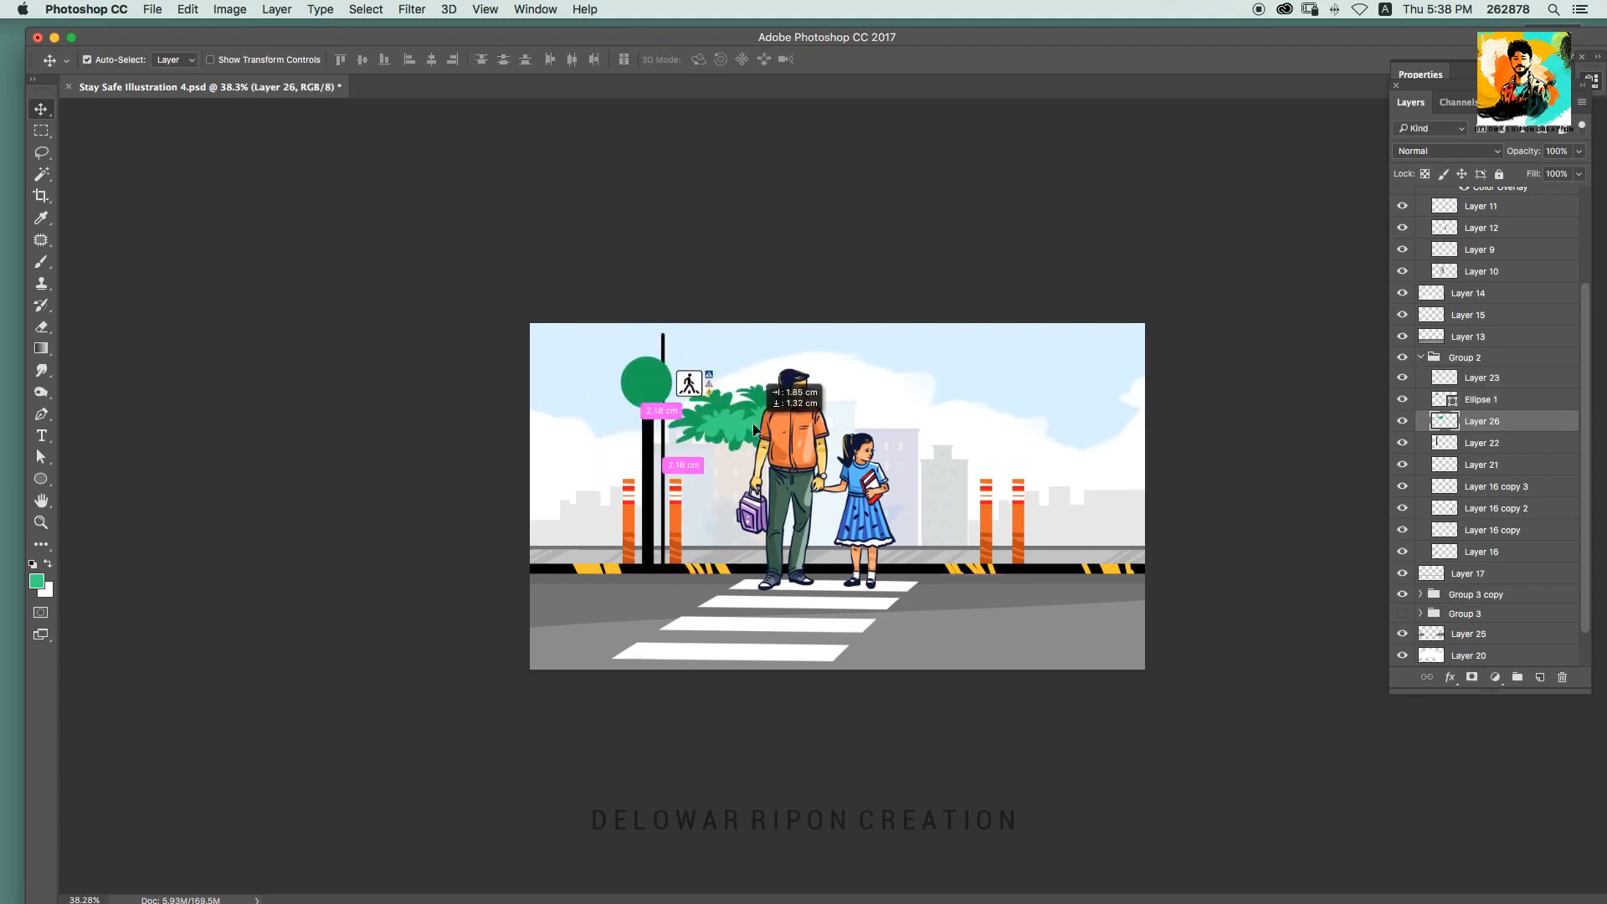
mouse_move(676, 389)
left_mouse_down()
mouse_move(720, 387)
mouse_move(610, 377)
left_mouse_up()
left_click_drag(512, 281, 481, 281)
Step: Paint small loose leaves around the top of the tree crown on Layer 26 with an 8 px green brush
left_click(703, 402)
key("b")
left_click_drag(718, 408, 748, 393)
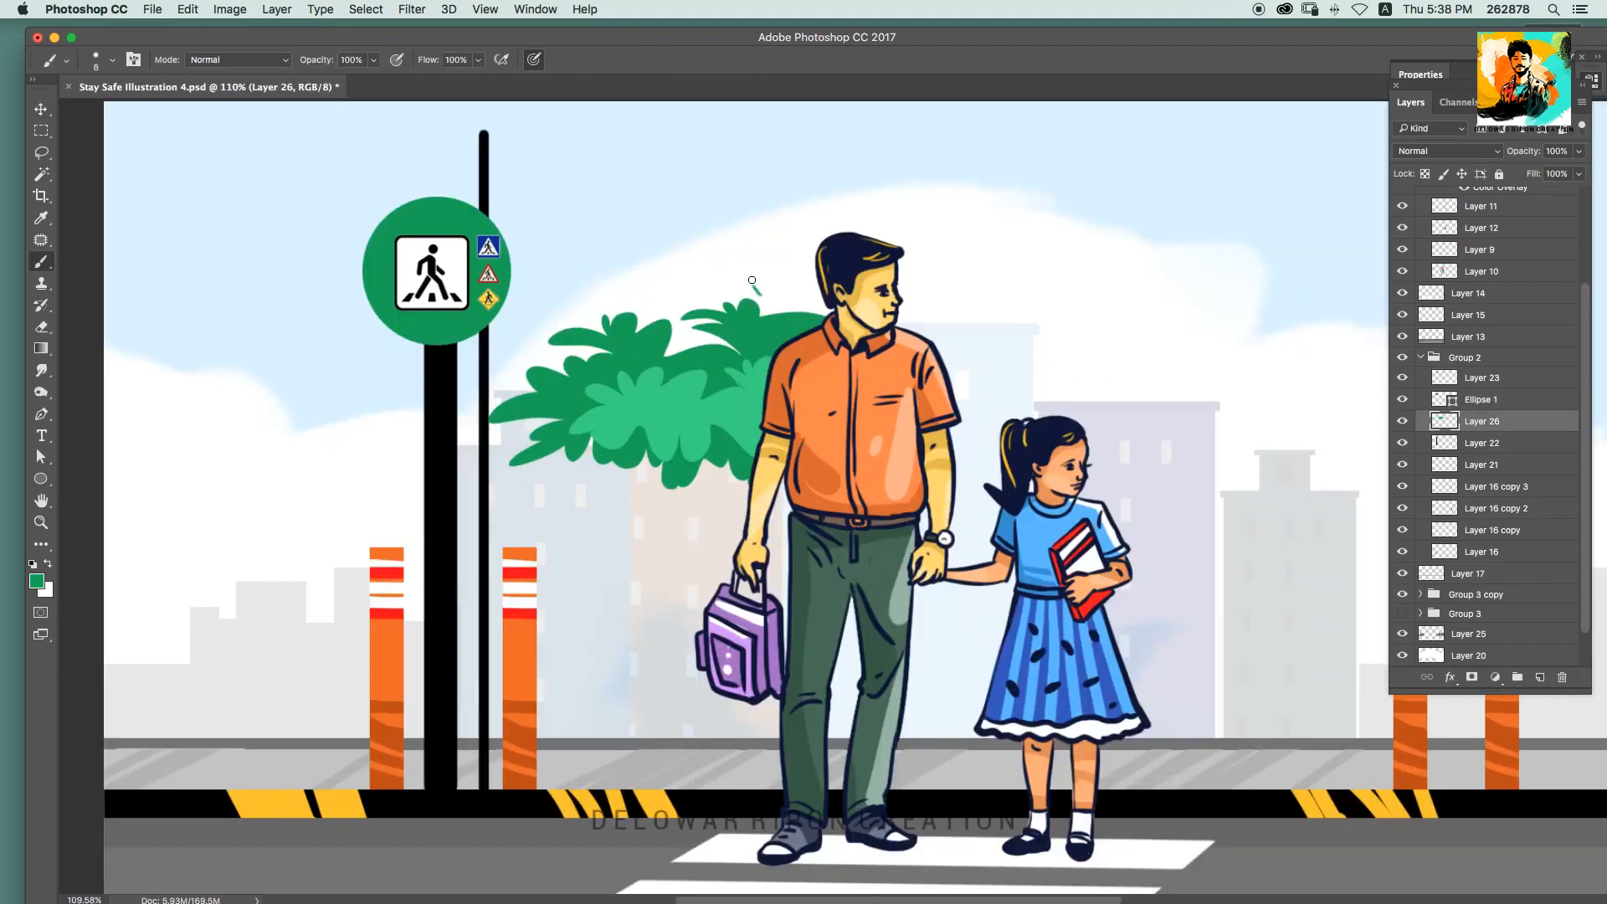
left_click_drag(661, 269, 683, 286)
left_click_drag(690, 266, 691, 286)
left_click(658, 374, "alt")
left_click_drag(628, 353, 645, 359)
left_click(650, 334, "alt")
left_click_drag(643, 301, 660, 310)
left_click_drag(816, 443, 766, 443)
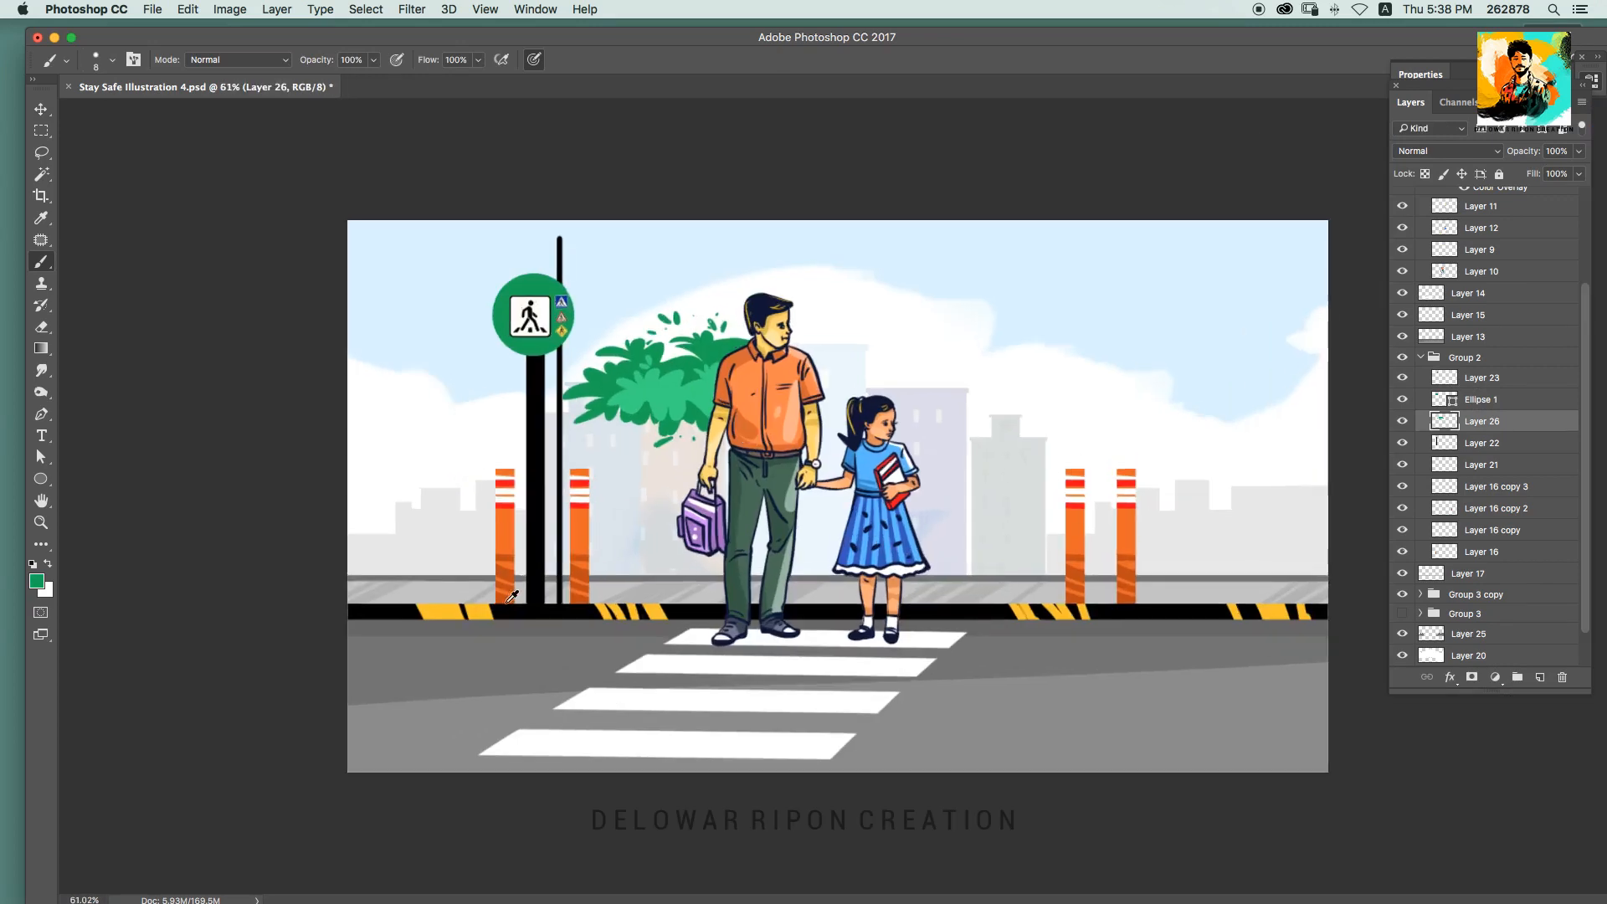
Step: Paint the tree's trunk and branches in the posts' dark orange with a 15 px brush on a new layer below the crown
left_click(1492, 450)
key("shift+super+n")
key("Return")
key("bracketright")
key("bracketright")
key("bracketright")
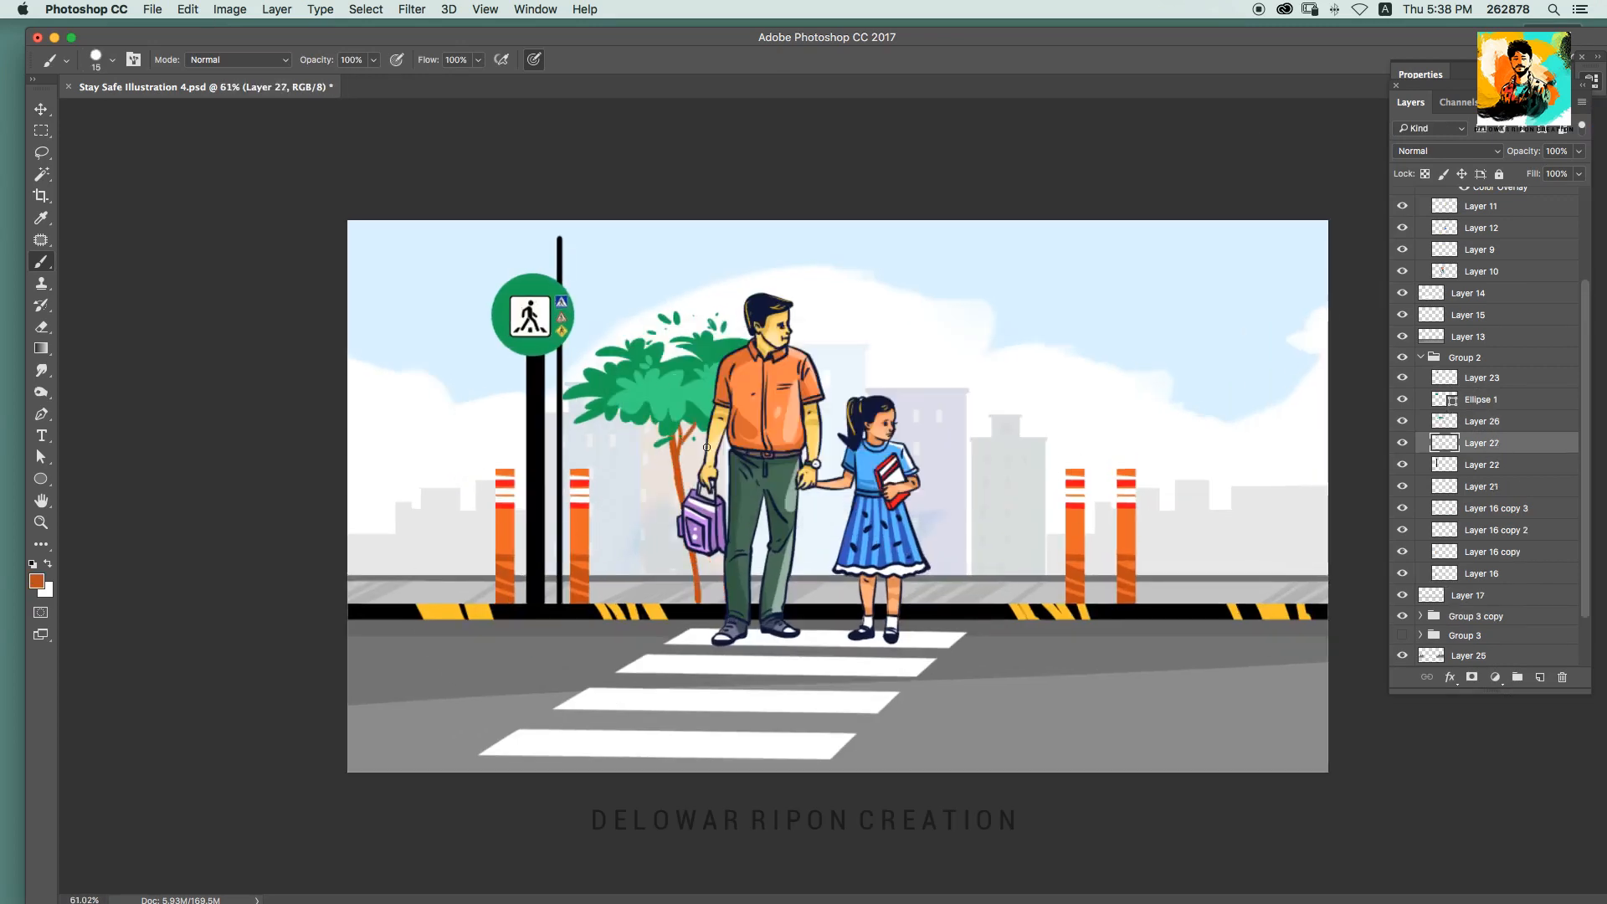
left_click_drag(623, 419, 726, 418)
mouse_move(718, 576)
left_mouse_down()
mouse_move(613, 424)
mouse_move(574, 409)
left_mouse_up()
left_click_drag(605, 433, 504, 434)
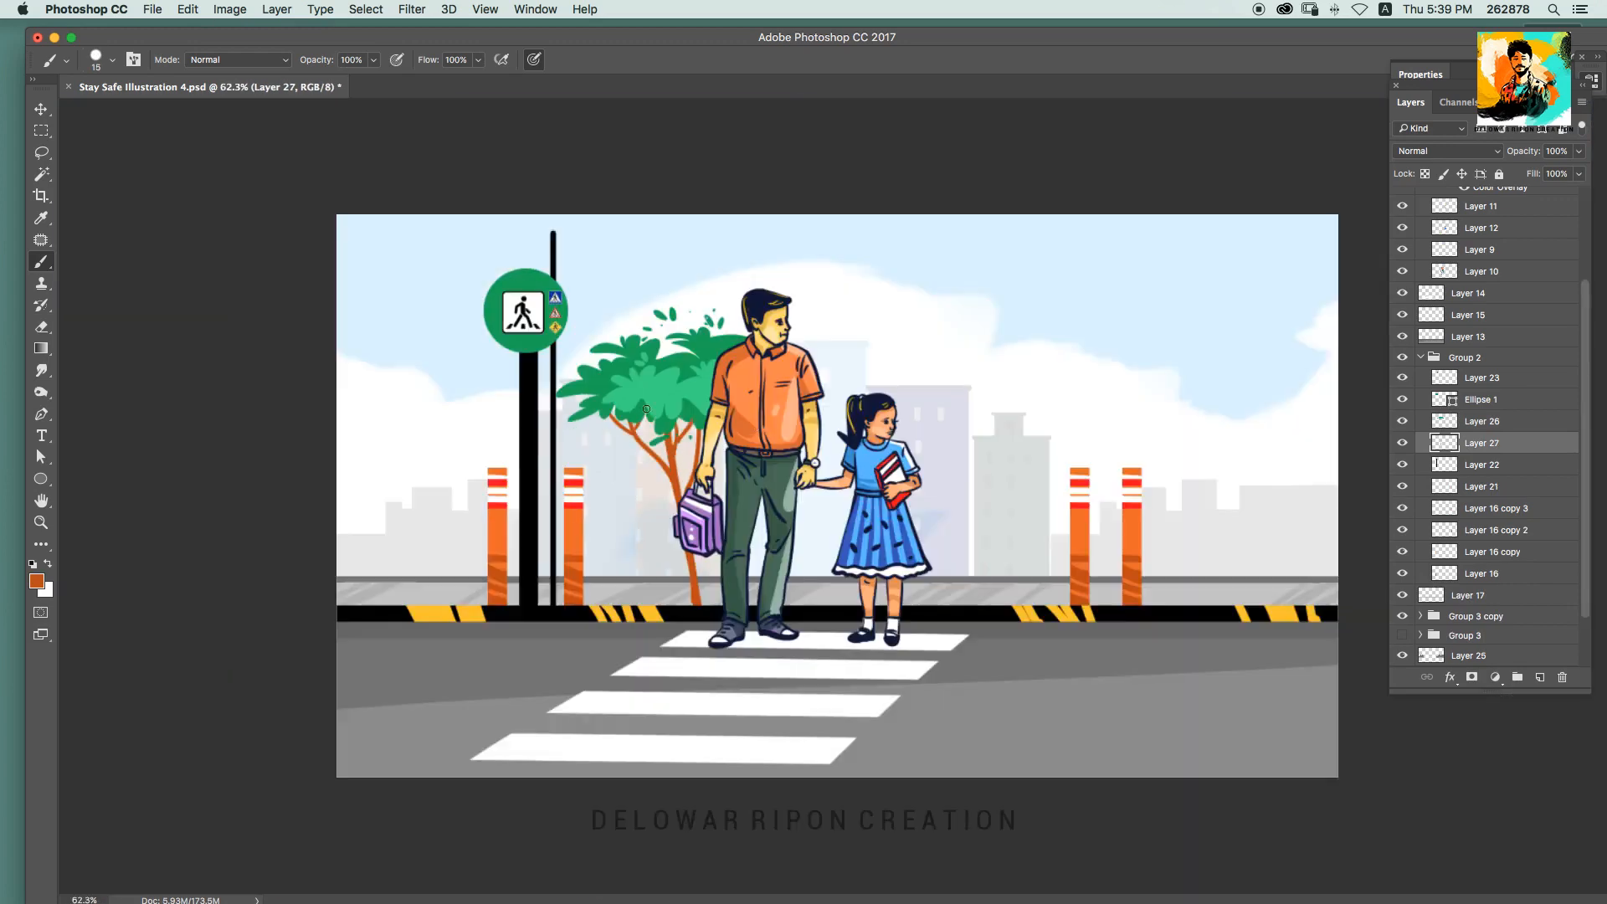
Step: Load the trunk layer as a selection and paint dark brown shading across the trunk and branches
left_click_drag(770, 546, 795, 546)
left_click(1443, 443, "super")
left_click(1135, 621, "alt")
left_click(37, 581)
left_click(1255, 455)
left_click(1428, 341)
left_click_drag(658, 408, 636, 445)
left_click_drag(586, 412, 611, 448)
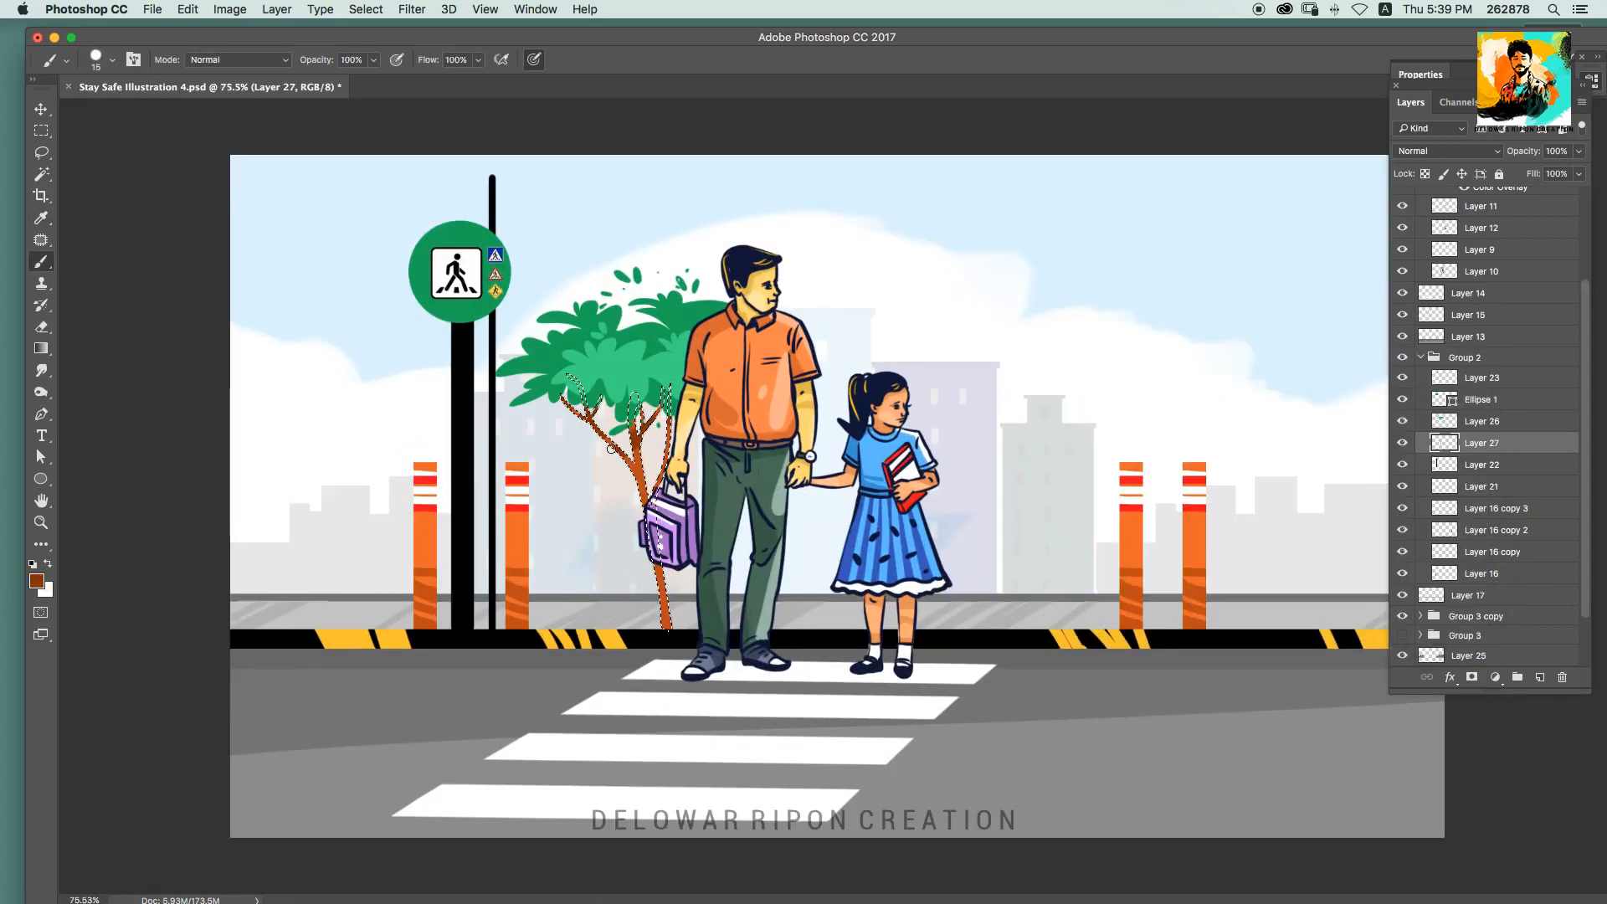
key("super+d")
Step: Shift the hue of the trunk on Layer 27 by +3 with Hue/Saturation
key("s")
key("super+u")
left_click_drag(1377, 238, 1382, 240)
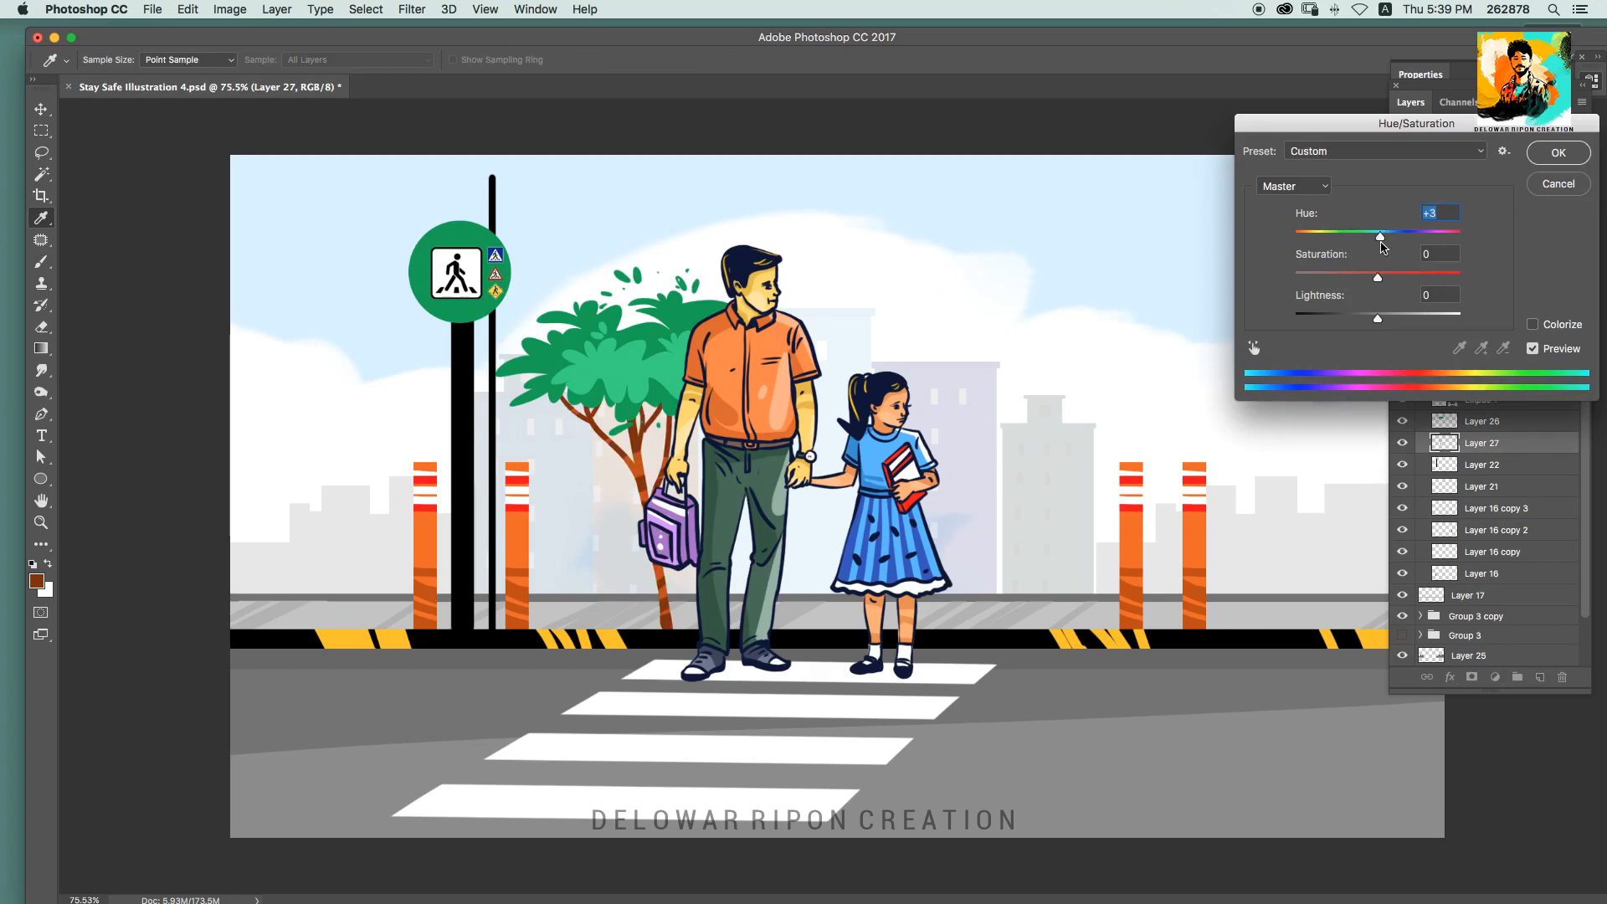
left_click(1558, 152)
Step: Paint extra green leaves among the branches below the crown on Layer 26 with a 15 px brush
key("b")
key("v")
left_click_drag(642, 372, 643, 375)
key("b")
left_click(545, 381, "alt")
left_click_drag(568, 425, 558, 432)
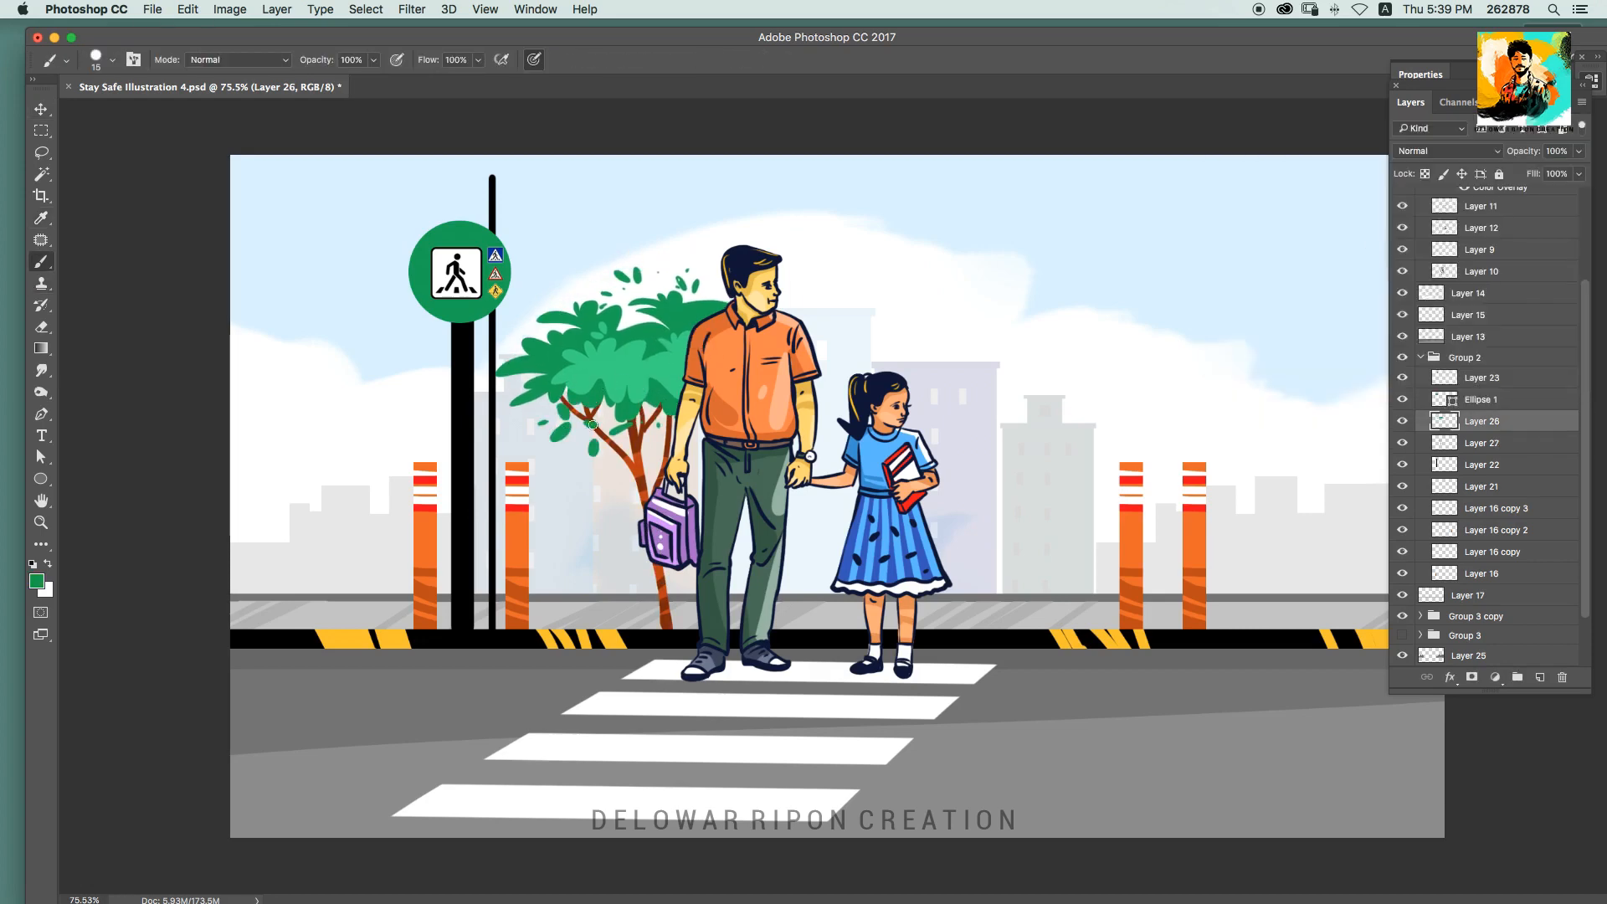
Step: Select the crown and trunk layers together, rotate the tree by 6.15° and move it left towards the signpost
scroll(624, 454, "down", 2)
key("v")
left_click(663, 460, "super")
left_click(635, 393, "shift+super")
key("super+t")
left_click_drag(943, 378, 939, 407)
left_click_drag(747, 445, 724, 457)
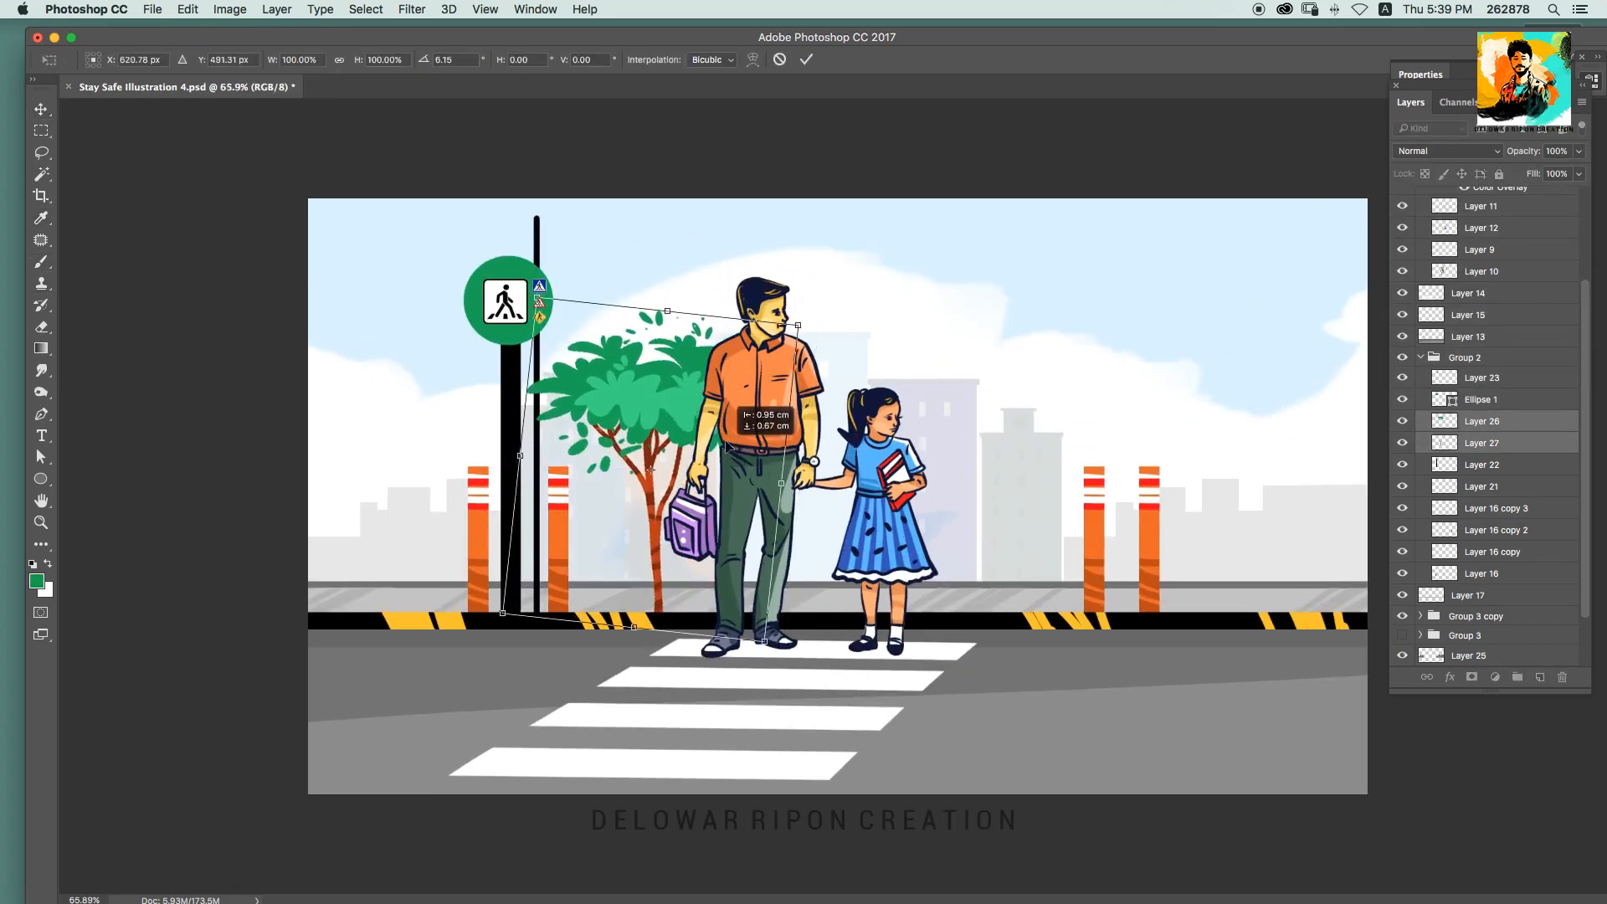
left_click_drag(741, 396, 731, 398)
key("Return")
Step: Adjust the tree crown on Layer 26 with Hue/Saturation to hue -4 and lightness -9
left_click(1481, 421)
key("super+u")
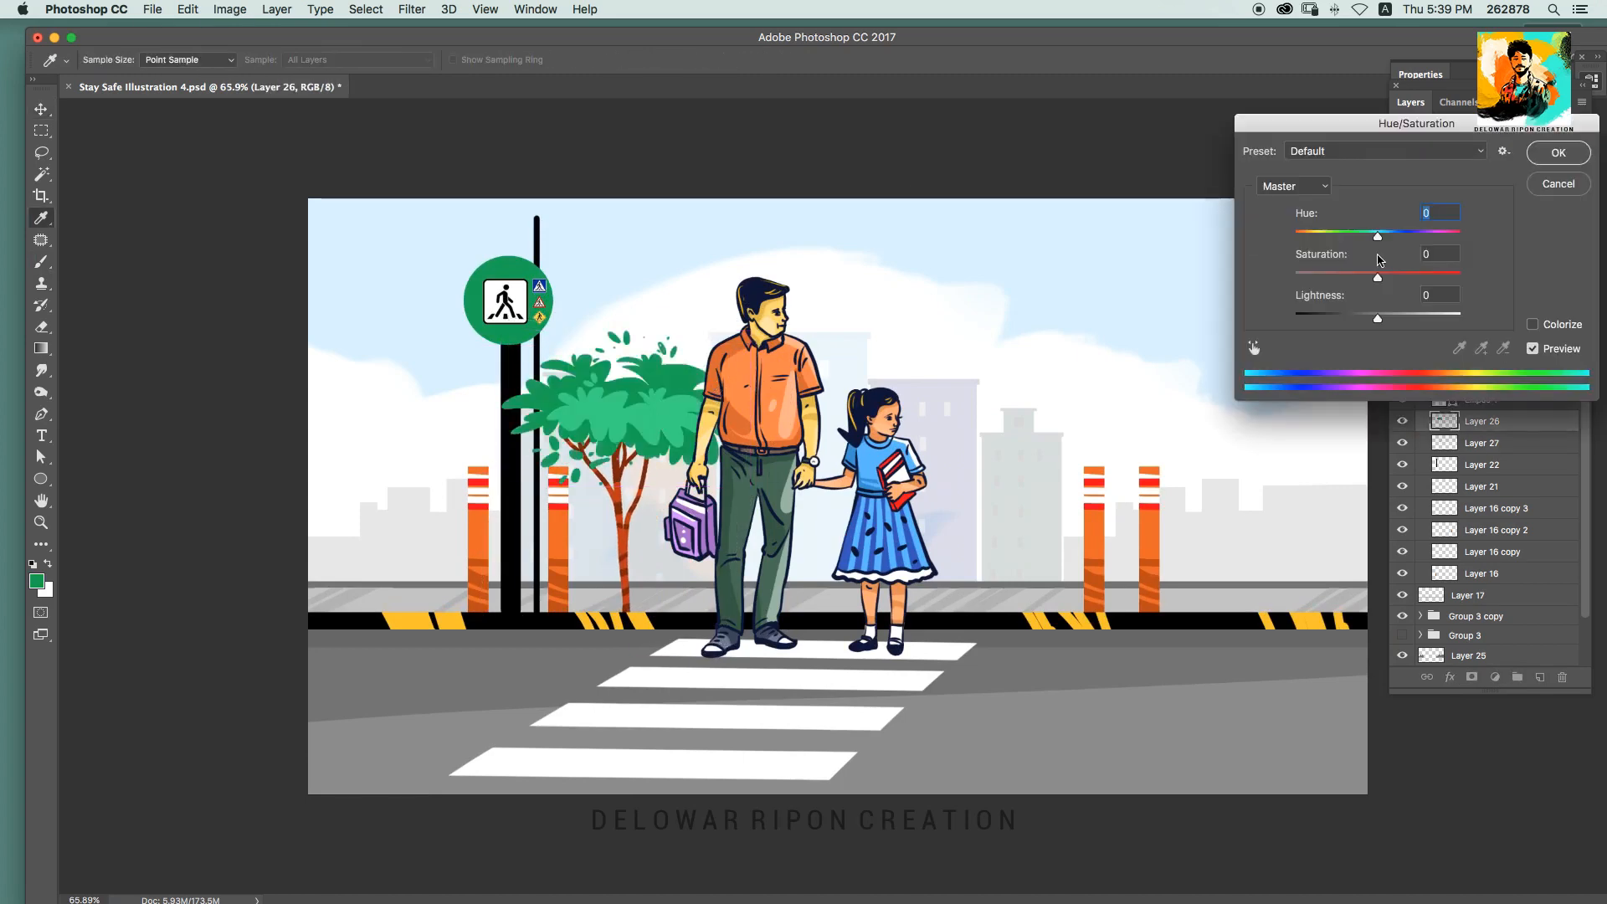
left_click_drag(1368, 237, 1372, 237)
left_click_drag(1377, 318, 1370, 318)
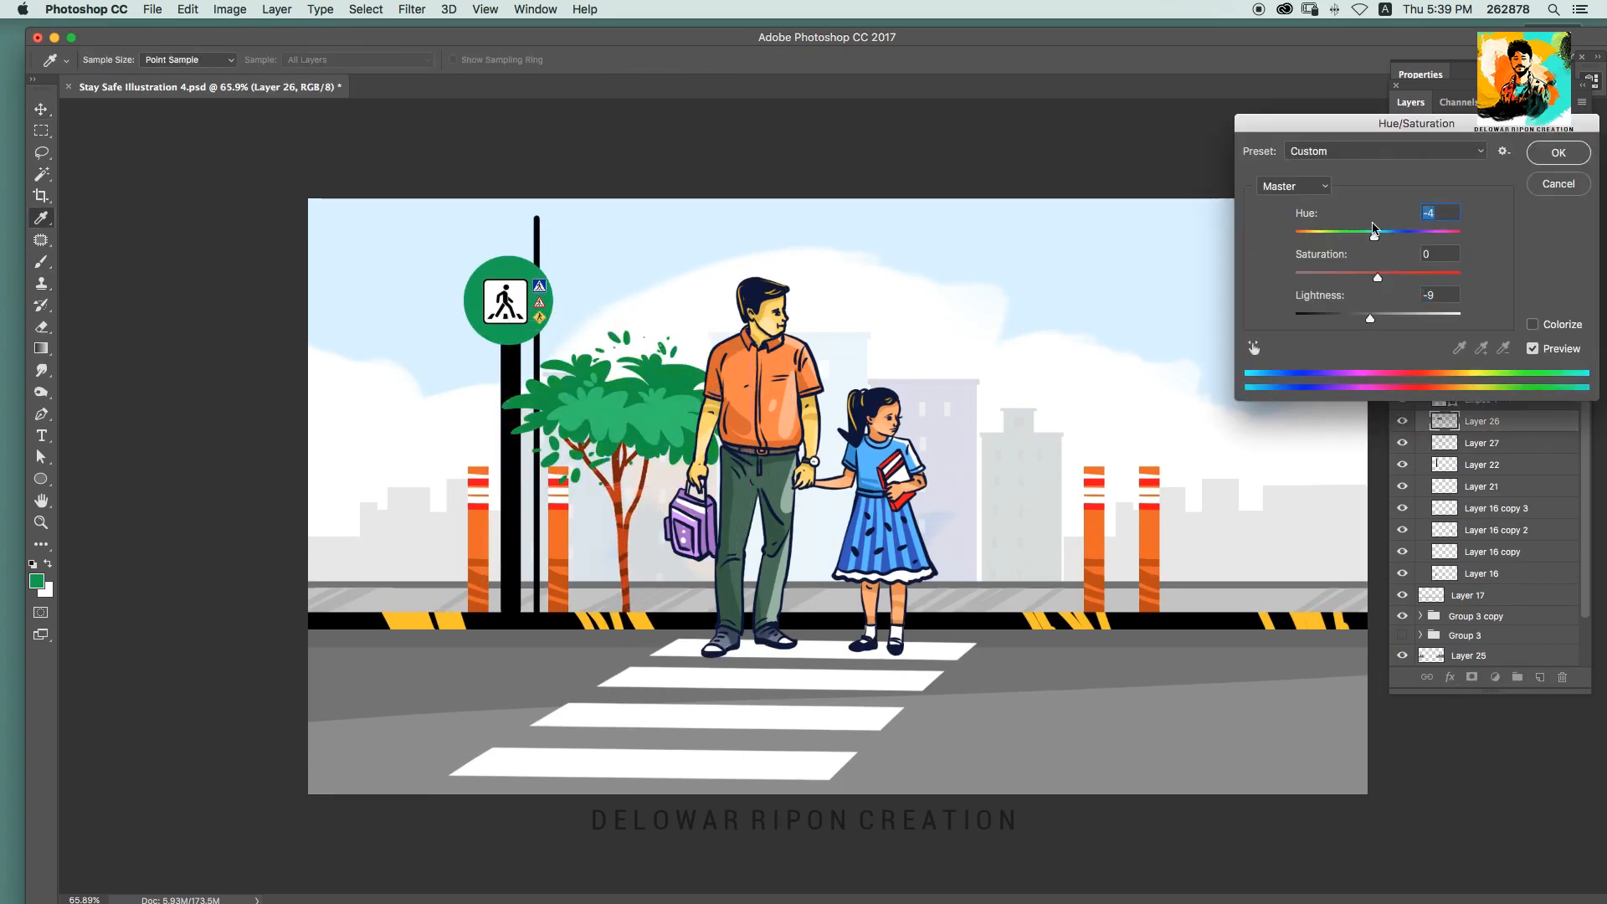
key("Return")
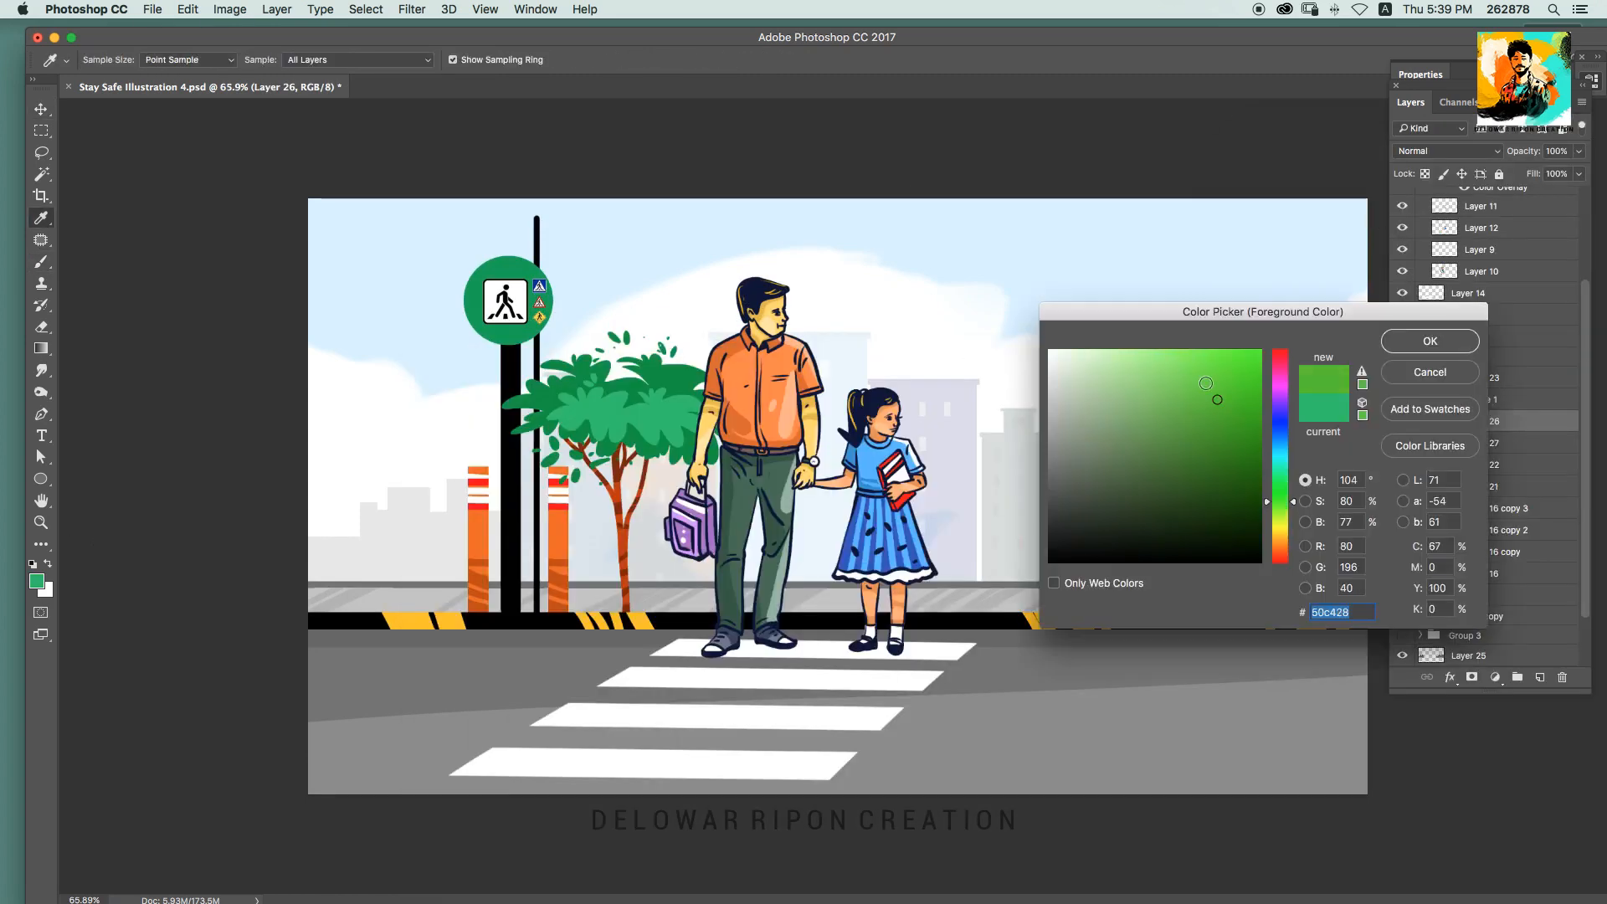
Step: Paint light green highlight spots on the tree crown on Layer 26 with a 15 px brush and save the document
left_click_drag(1205, 384, 1145, 385)
key("Return")
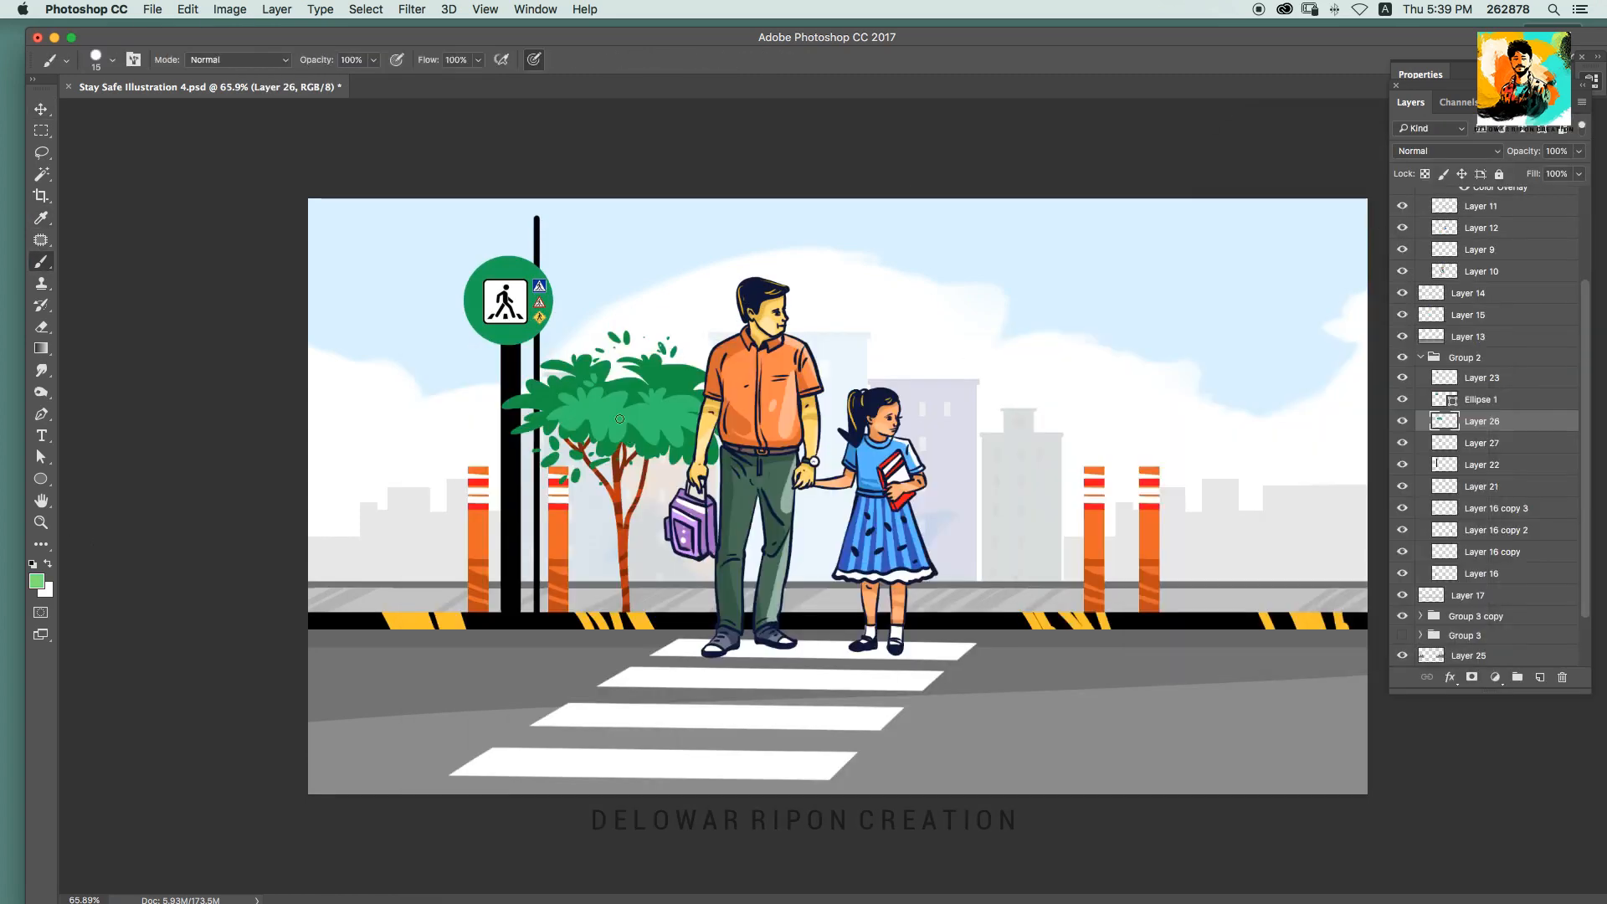
scroll(643, 420, "up", 5)
scroll(551, 407, "left", 2)
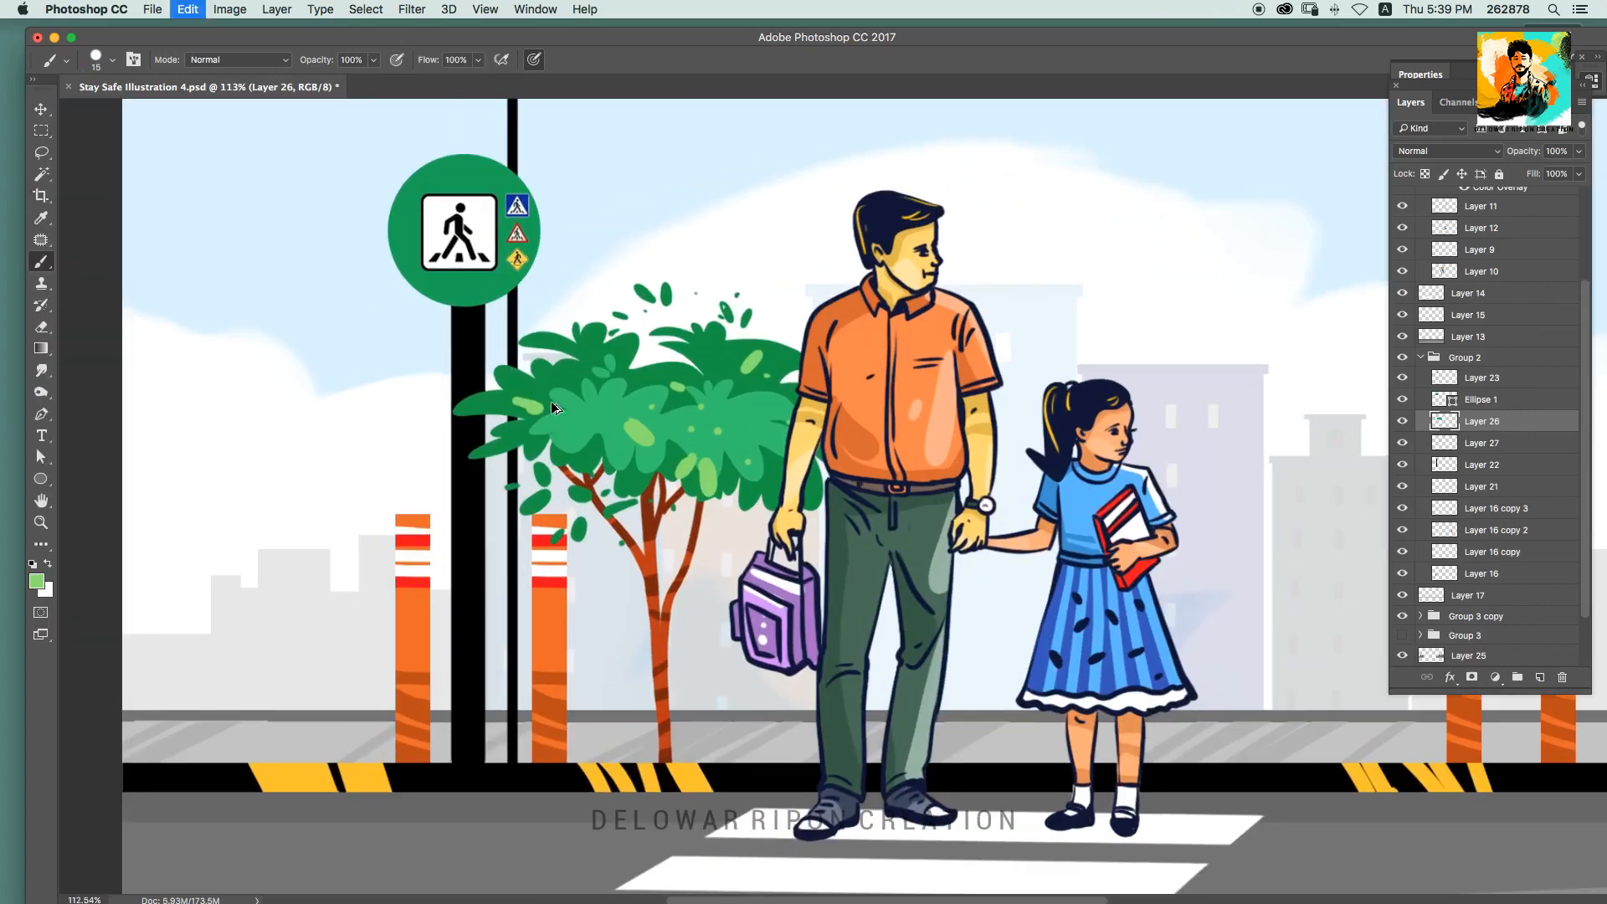
left_click(667, 381, "alt")
scroll(670, 381, "down", 7)
key("v")
scroll(1065, 526, "up", 2)
key("super+s")
left_click(1068, 532)
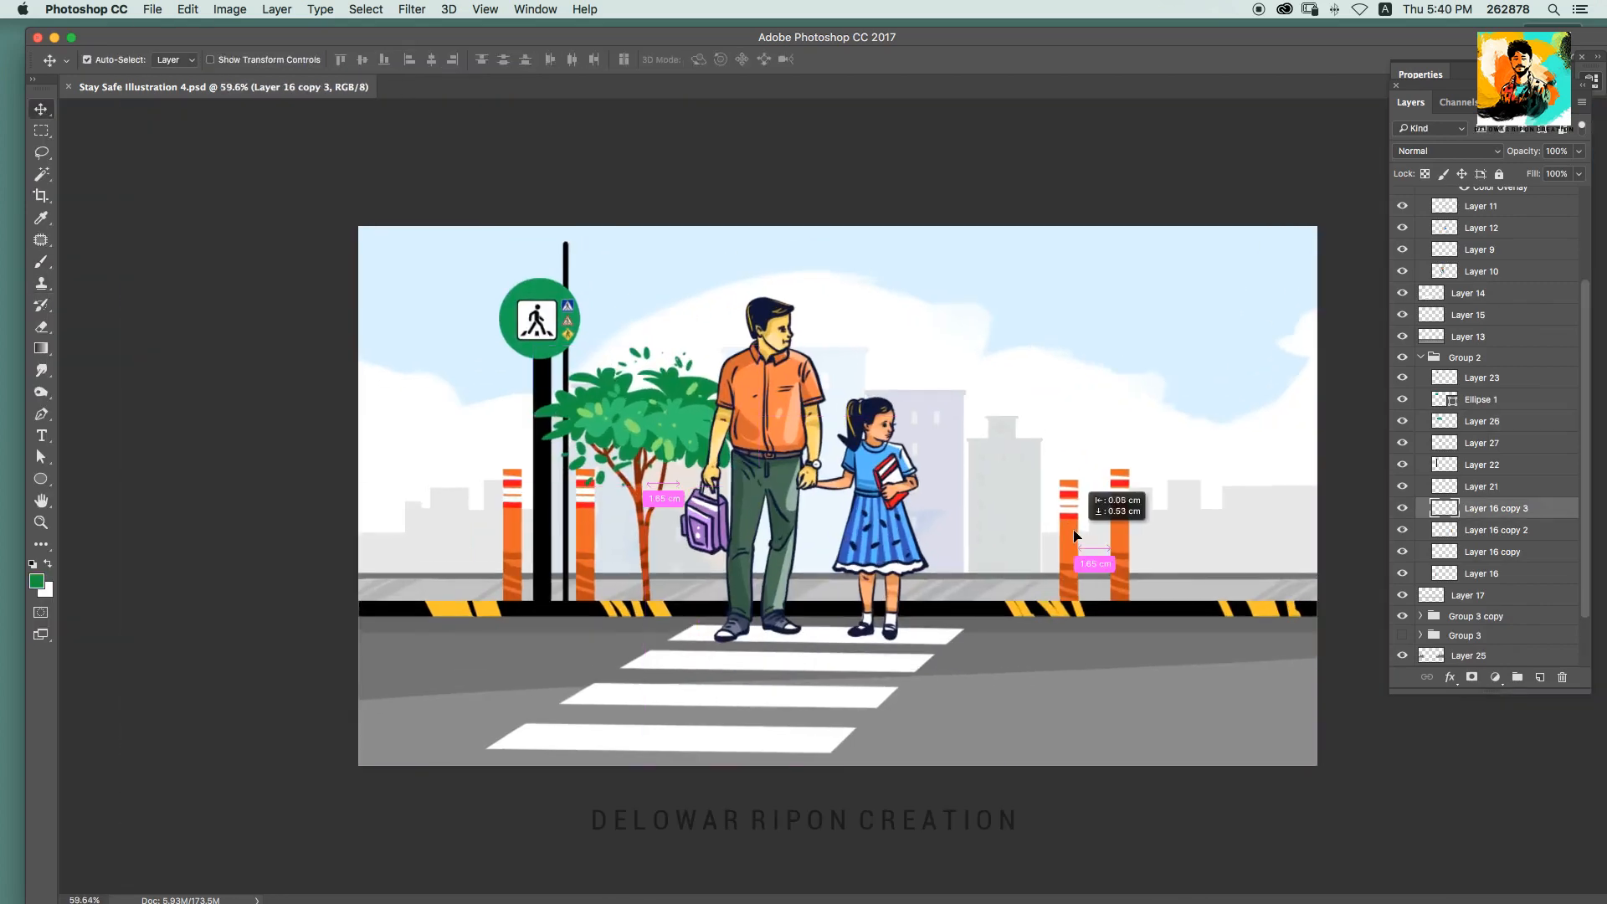
Step: Apply an orange-yellow Color Overlay to the round sign background on Ellipse 1
left_click(571, 296)
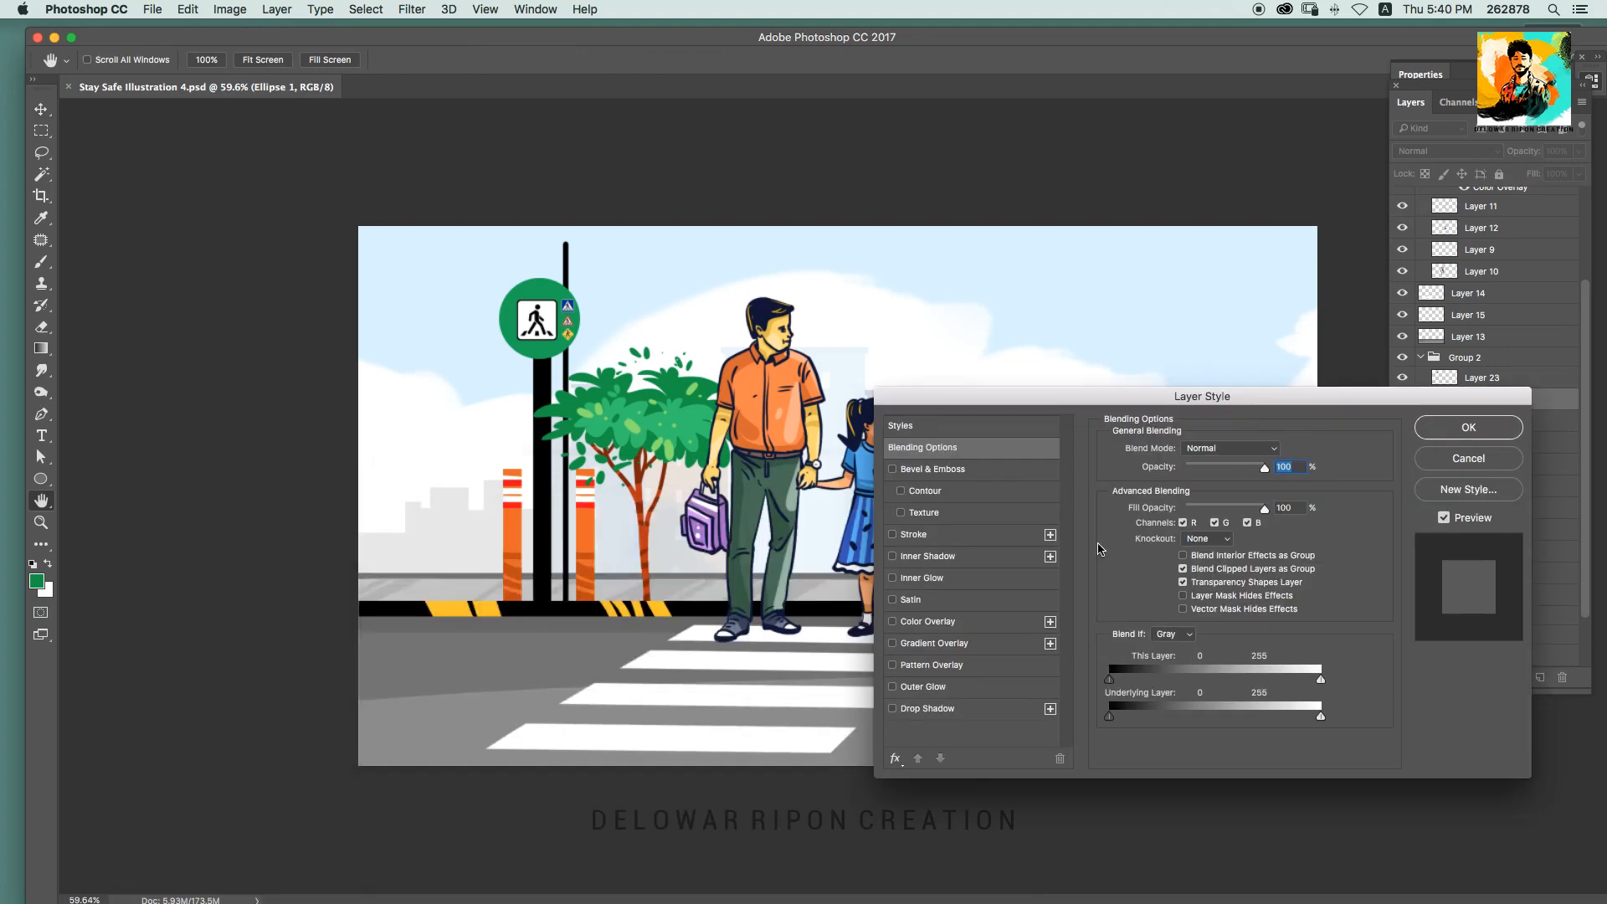
left_click(928, 620)
left_click(1280, 456)
left_click_drag(1280, 356, 1280, 401)
left_click_drag(1285, 470, 1281, 542)
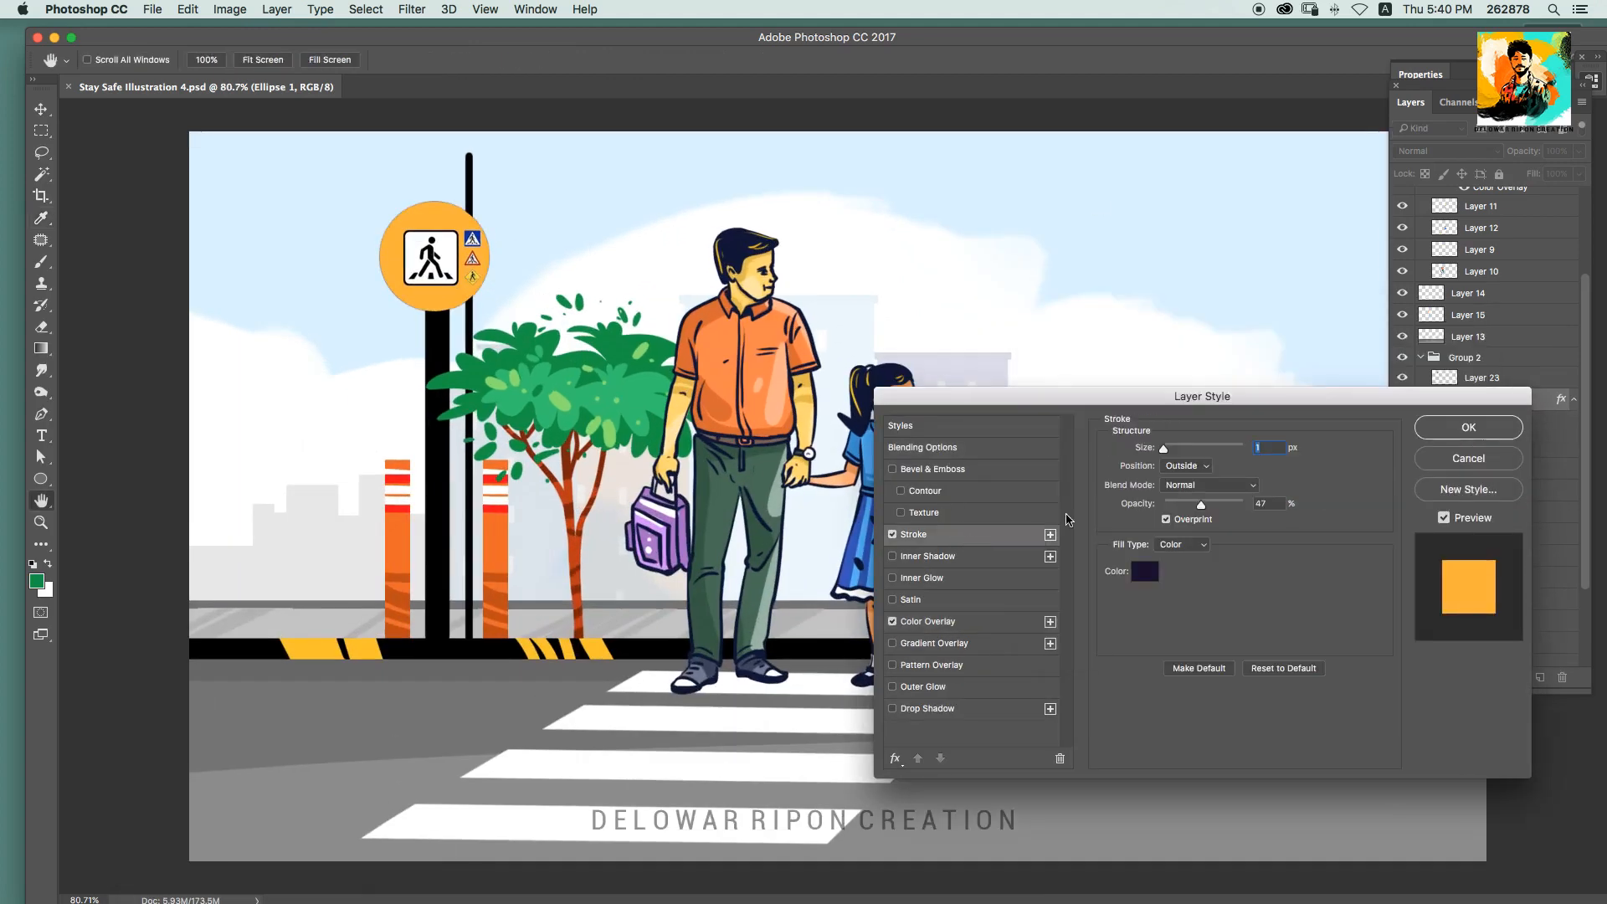
Step: Add a black outside Stroke around the sign circle and raise the stroke's opacity
left_click_drag(1176, 451, 1169, 450)
left_click(1201, 507)
left_click(1144, 571)
left_click(1065, 551)
left_click(1428, 342)
left_click_drag(1200, 505, 1238, 504)
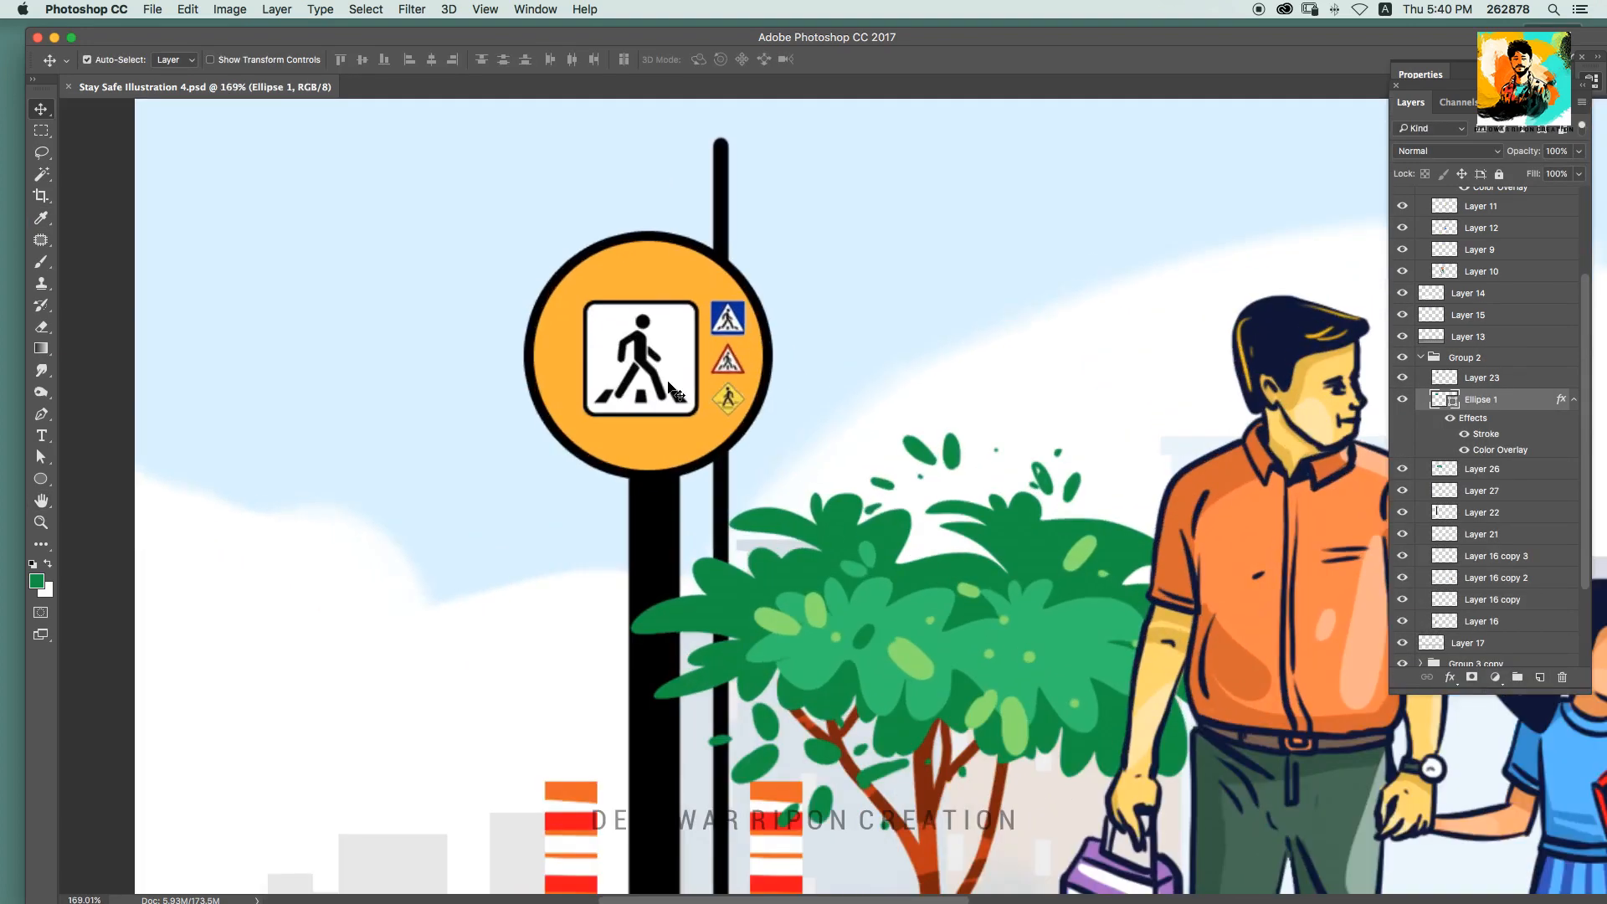
Step: Transform the pedestrian pictograms slightly within the sign circle and adjust them with Levels
left_click(669, 387)
key("super+t")
left_click_drag(745, 301, 754, 294)
key("Return")
key("super+l")
key("Return")
Step: Shift the tree slightly away from the signpost towards the man
left_click(412, 9)
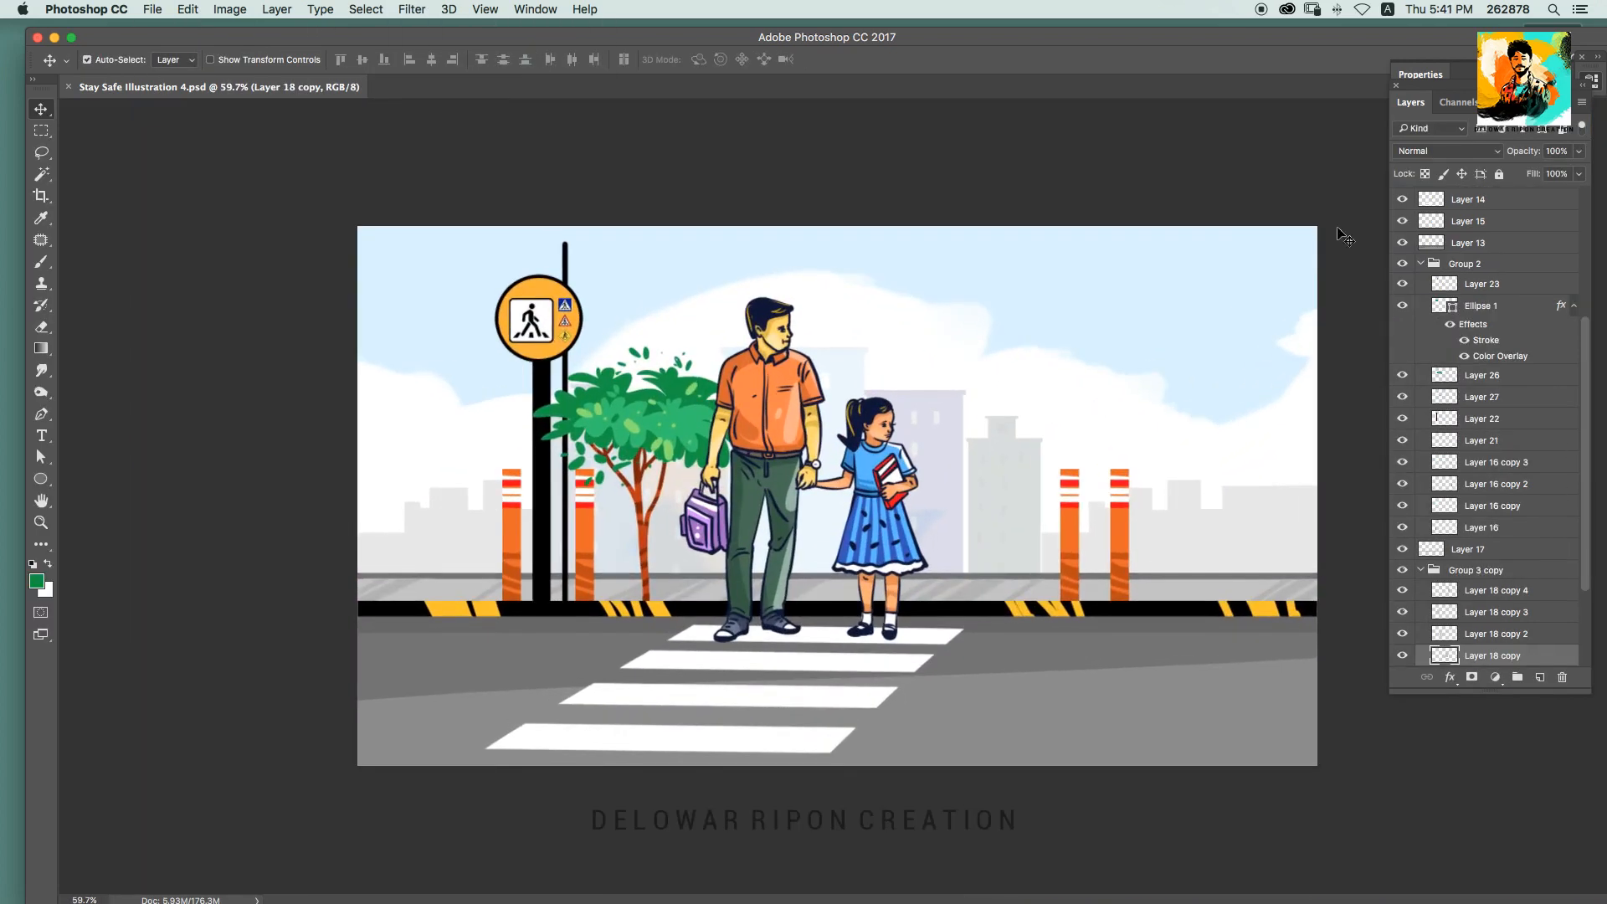
left_click(940, 651)
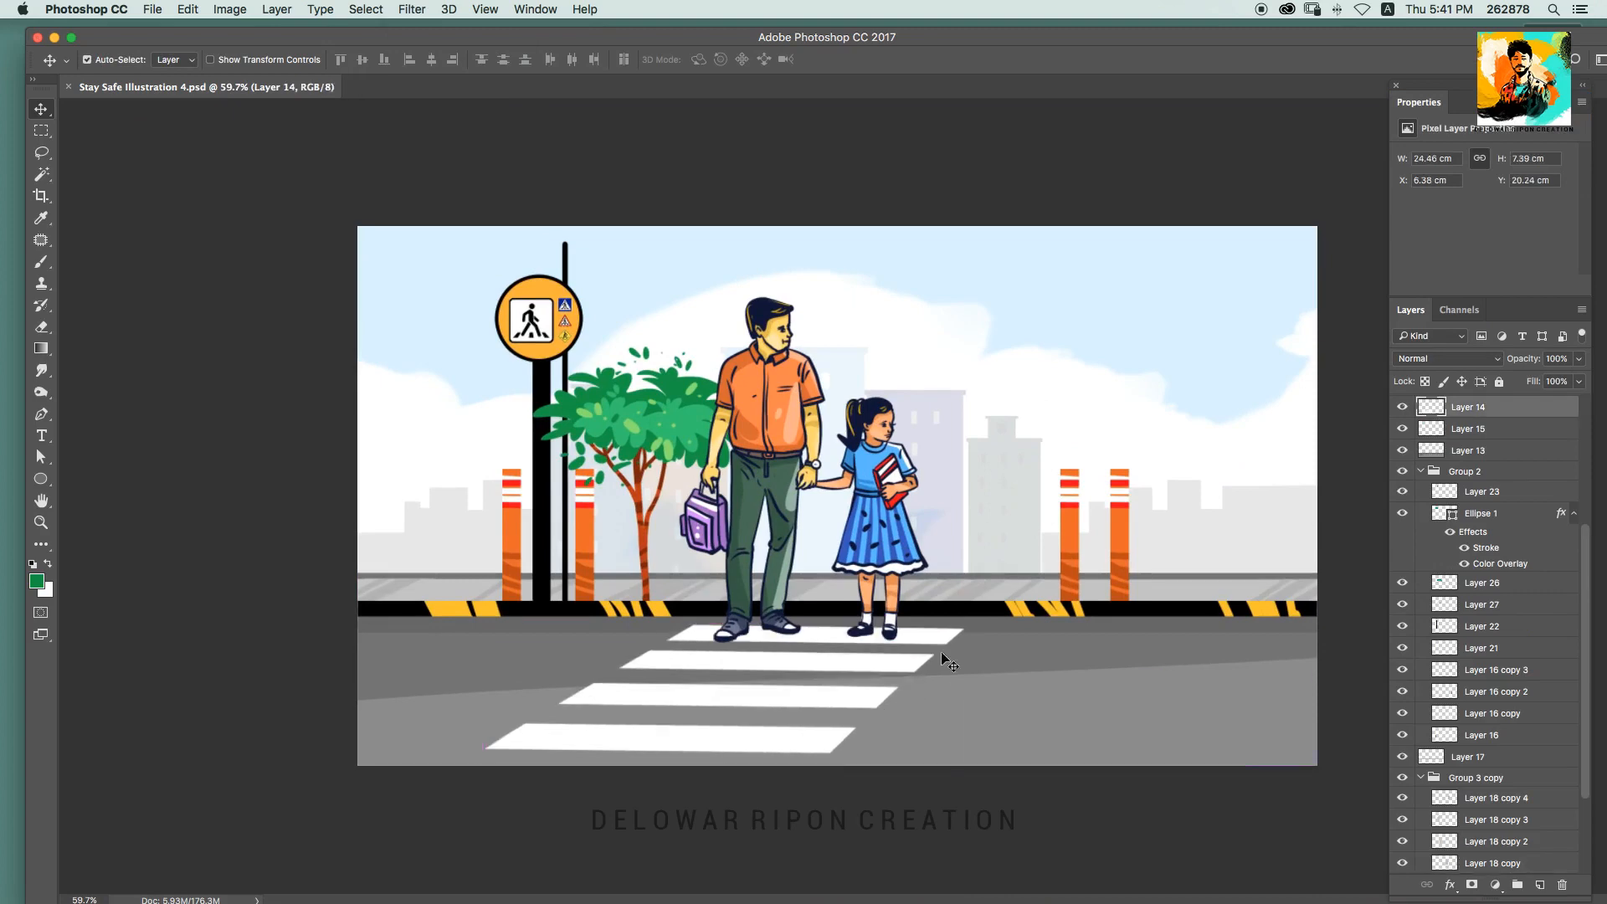
key("s")
key("v")
left_click_drag(644, 516, 654, 515)
left_click(643, 600)
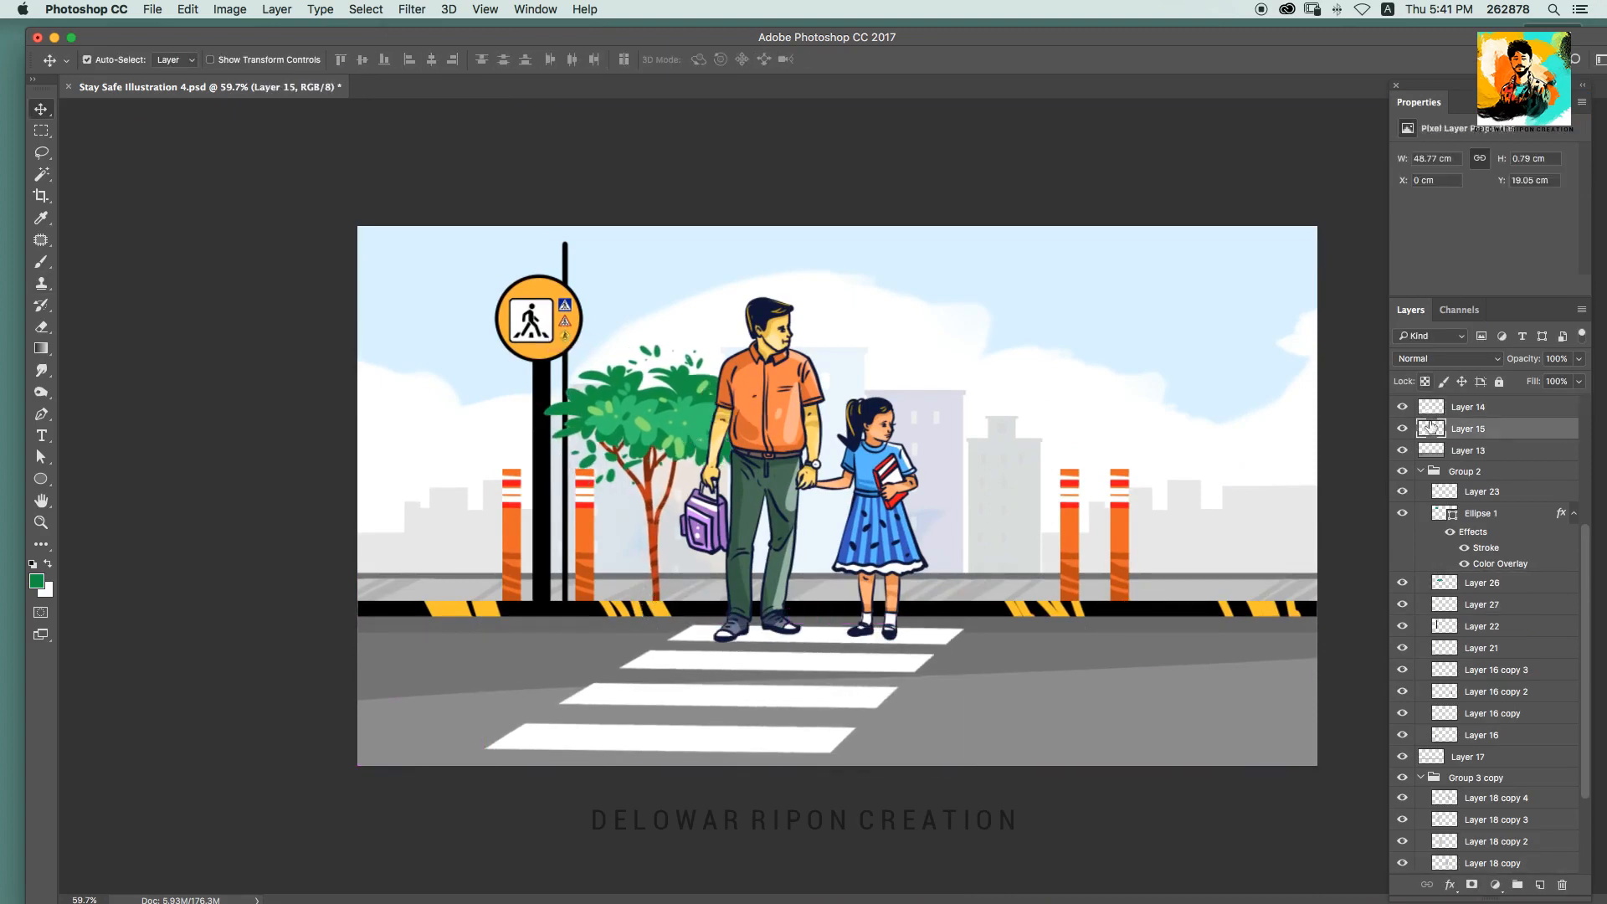
left_click(1403, 408)
left_click(1402, 409)
Step: Create a new layer above the trunk layer and paint an orange planter block at the base of the trunk
scroll(663, 594, "up", 5)
left_click(651, 582)
key("super+shift+n")
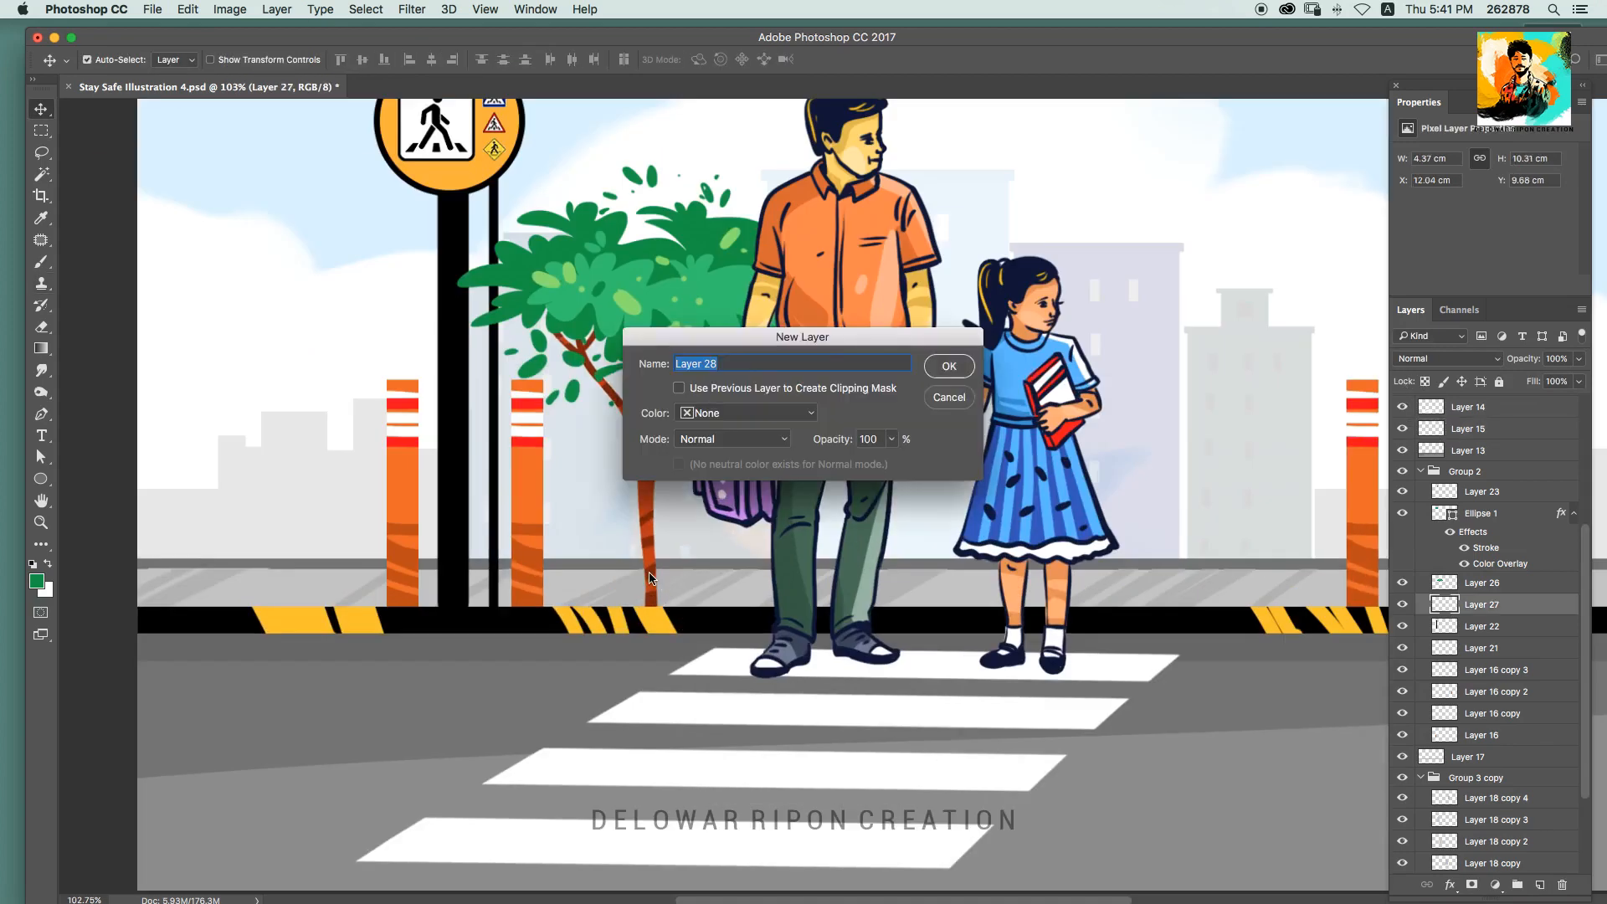
key("Return")
key("l")
scroll(650, 566, "down", 5)
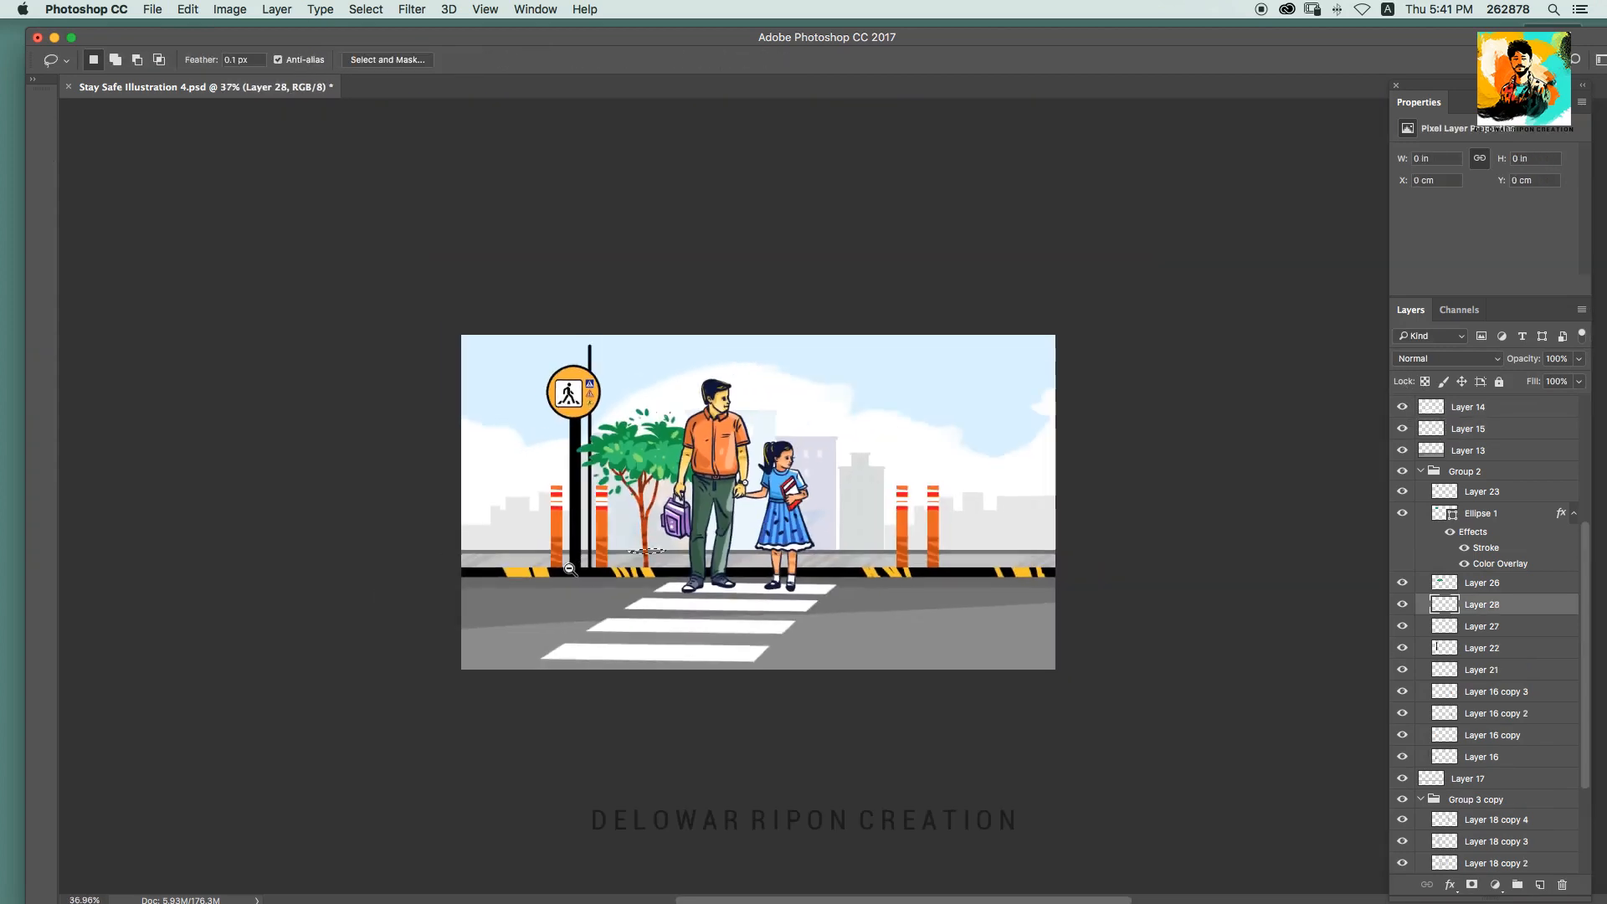
scroll(651, 566, "up", 2)
key("b")
scroll(643, 588, "up", 3)
left_click_drag(646, 573, 696, 621)
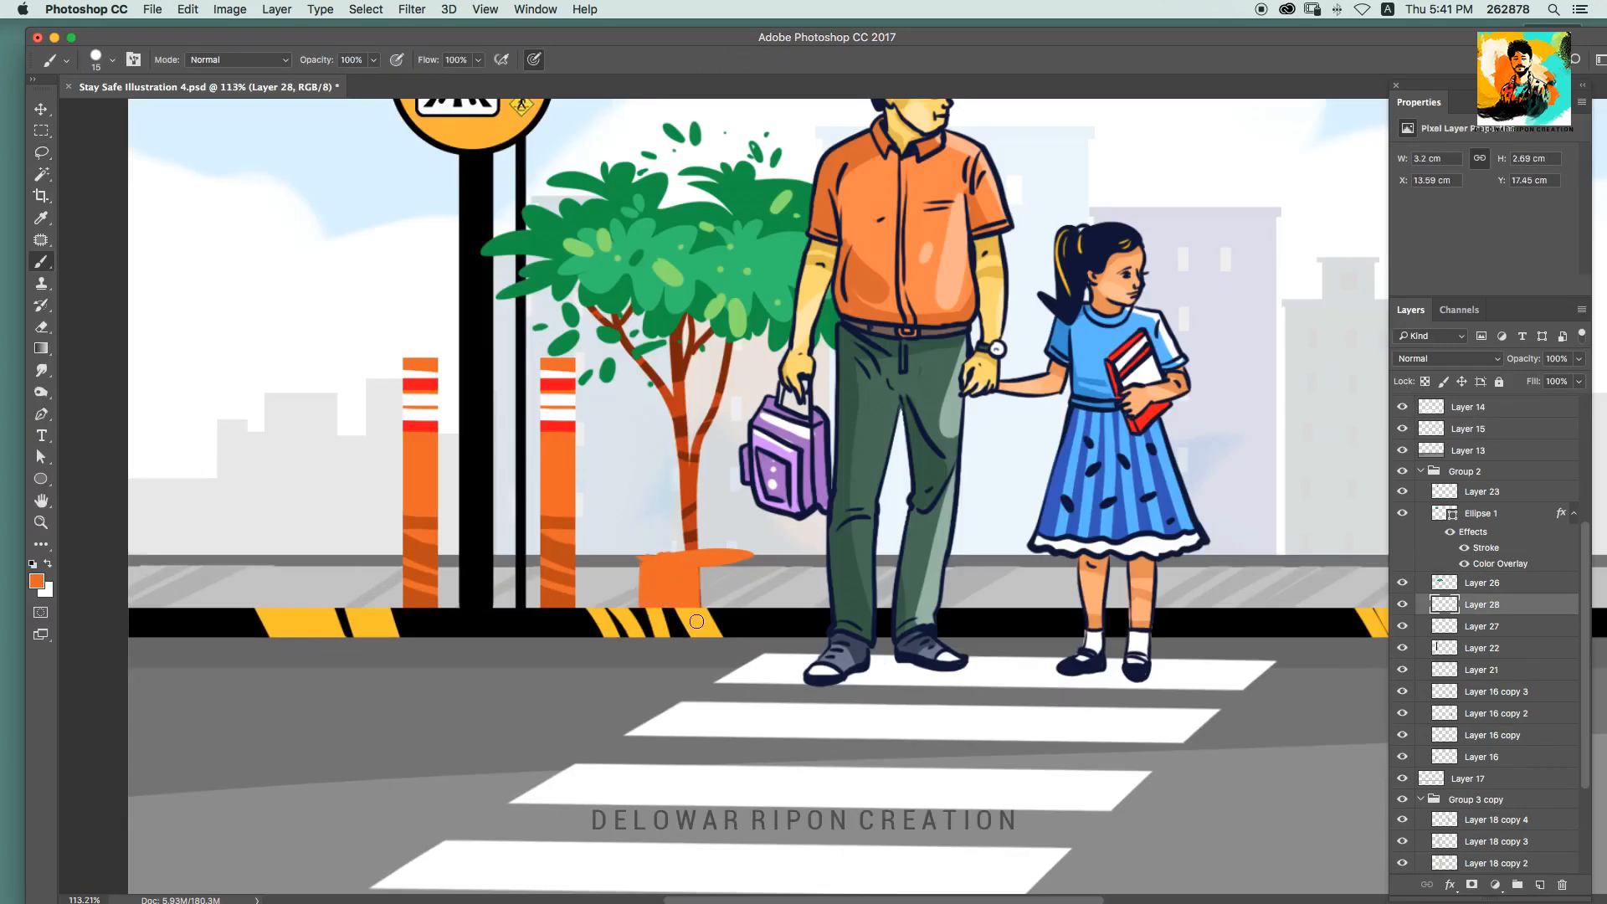
Step: Recolour the planter dark brown with Hue/Saturation, using saturation +18 and a strongly reduced lightness
key("ctrl+i")
key("ctrl+u")
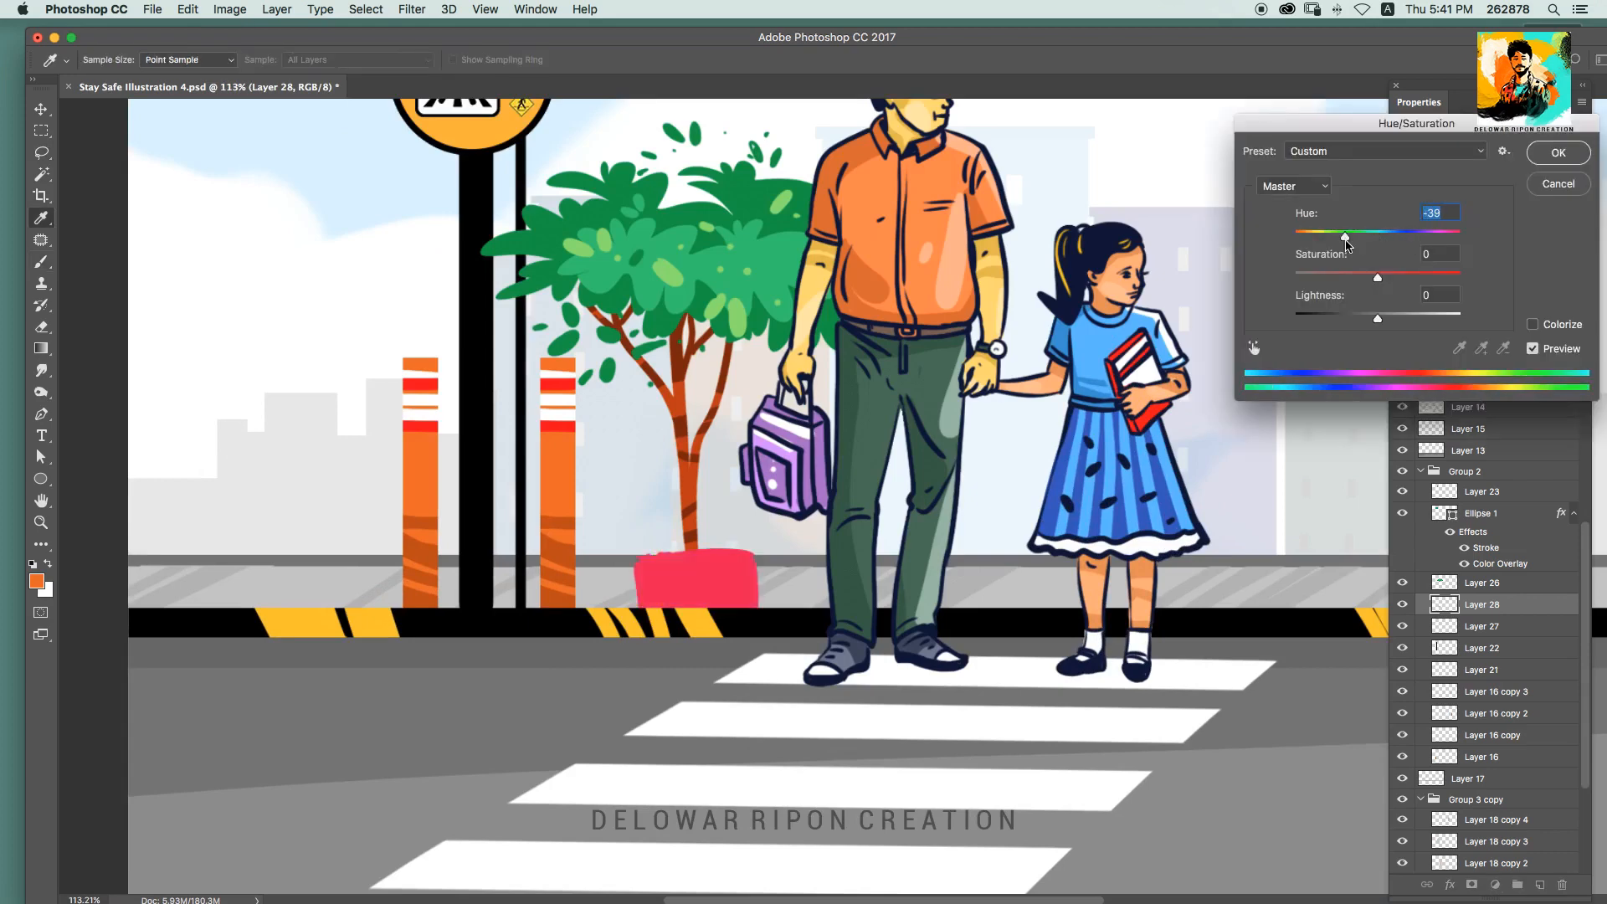
left_click_drag(1365, 238, 1368, 237)
left_click_drag(1303, 318, 1324, 322)
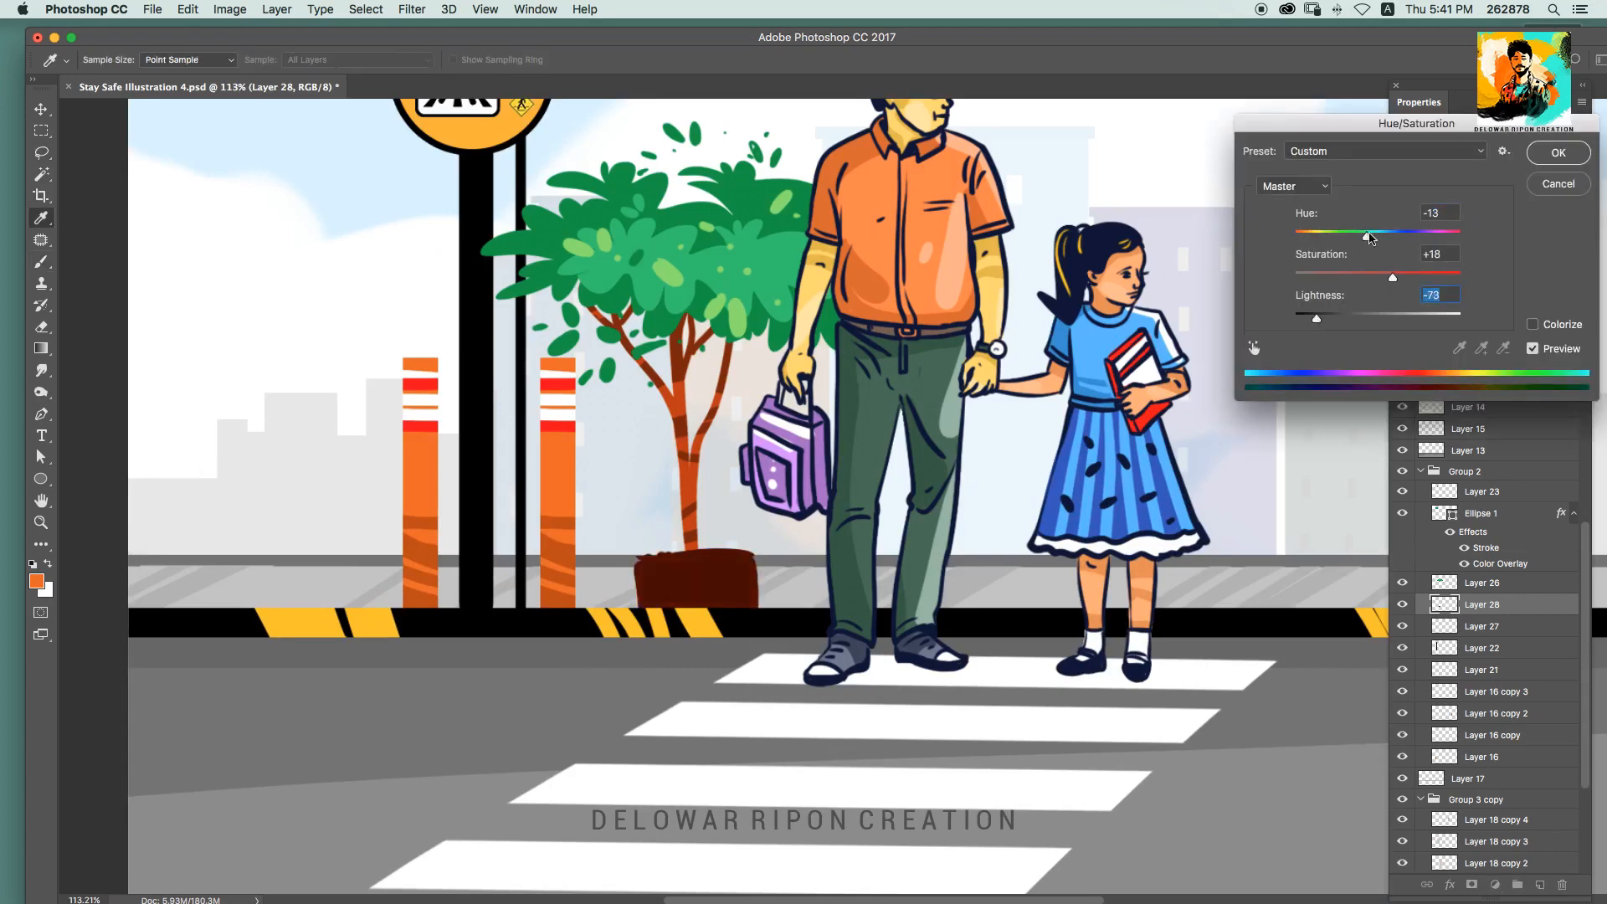
left_click_drag(1352, 243, 1381, 242)
left_click_drag(1316, 319, 1307, 323)
key("Return")
Step: Load the planter's outline as a selection and paint one white and one yellow stripe across it
key("e")
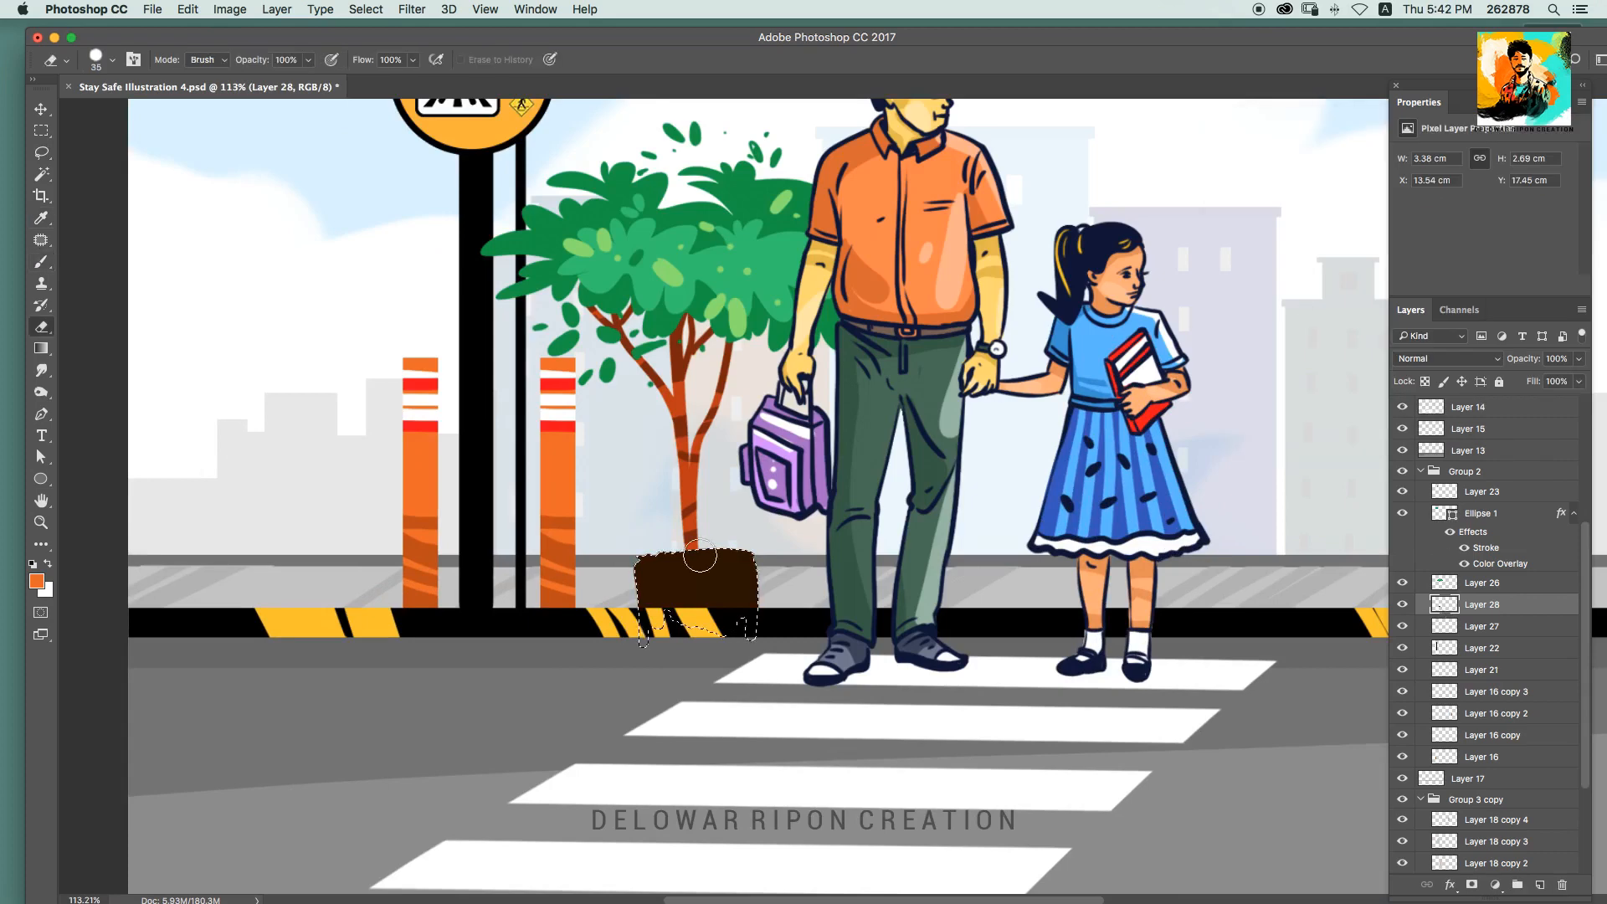
left_click(1443, 604, "super")
key("d")
key("x")
scroll(721, 593, "up", 4)
key("b")
mouse_move(561, 578)
left_mouse_down()
mouse_move(792, 565)
mouse_move(837, 542)
left_mouse_up()
left_click(442, 286, "alt")
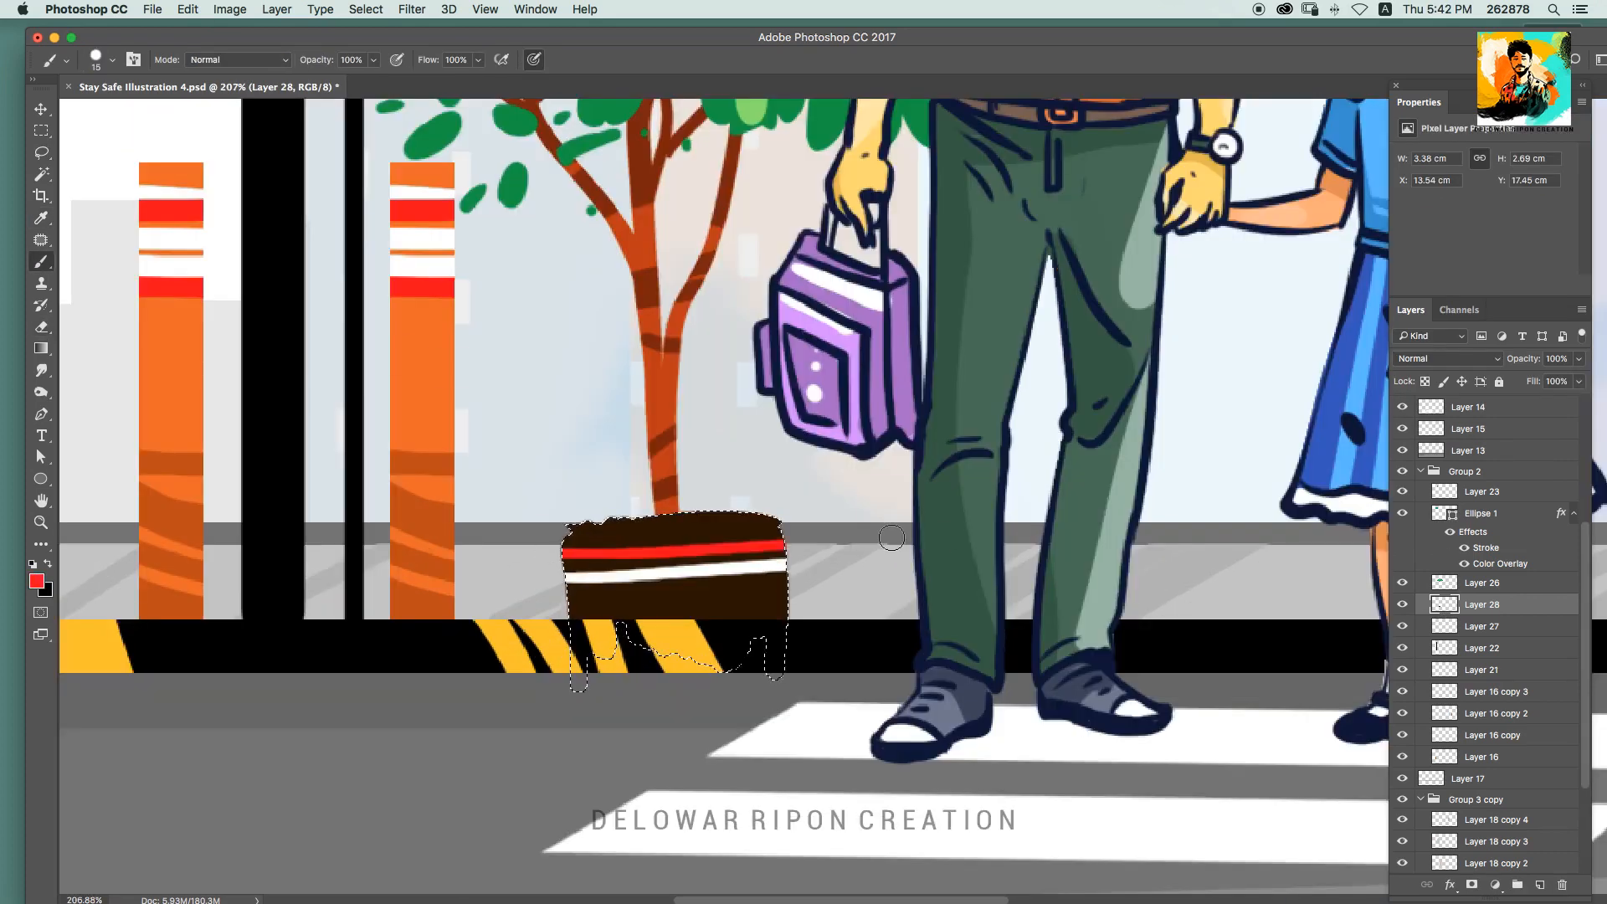
key("super+z")
left_click(679, 643, "alt")
left_click_drag(564, 563, 791, 546)
Step: Deselect the planter and trim its top edge and both sides straight with the Eraser
key("super+d")
key("e")
left_click_drag(562, 523, 778, 522)
key("b")
left_click(606, 538, "alt")
key("e")
left_click_drag(578, 514, 576, 628)
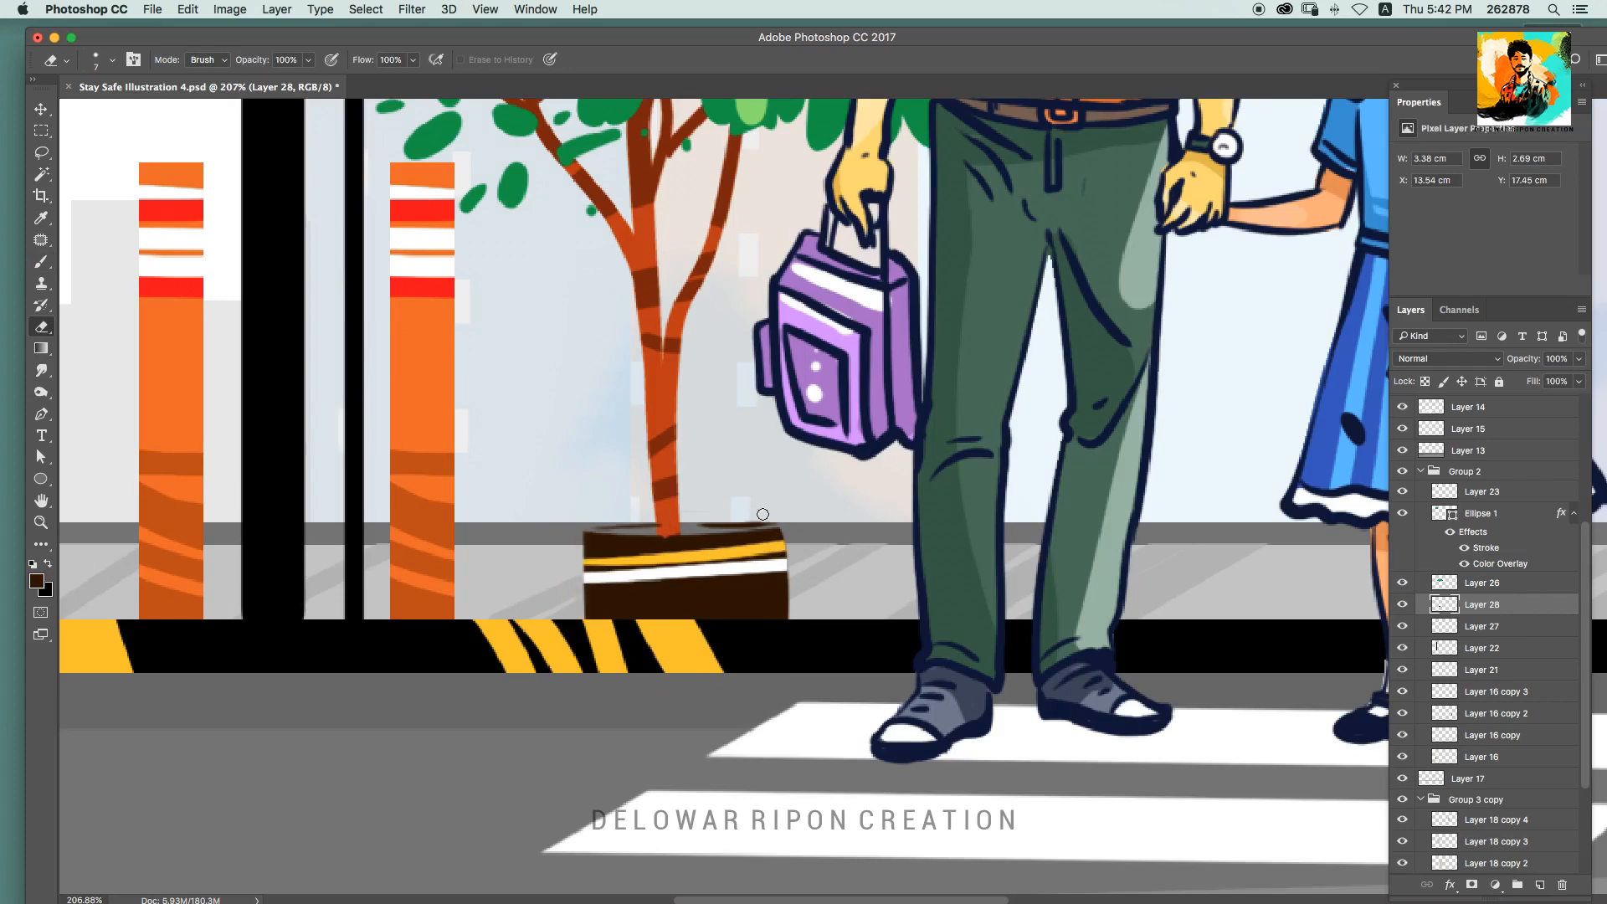
left_click_drag(764, 515, 782, 621)
Step: Darken the planter on Layer 28 with Levels, setting the black input level to 19
key("super+l")
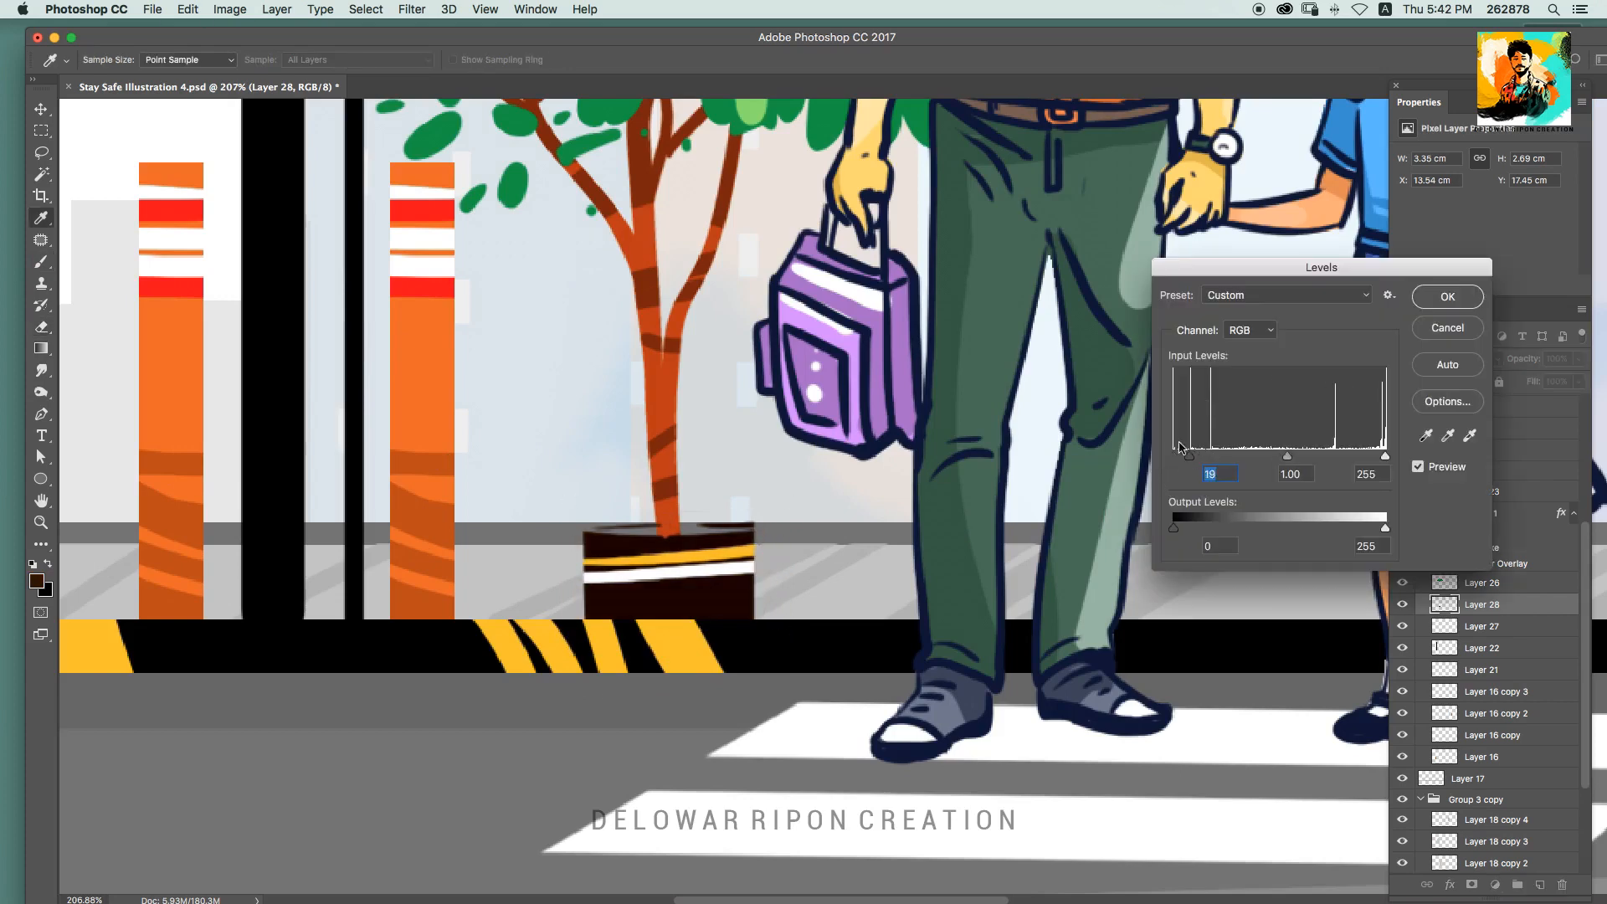
key("Return")
key("b")
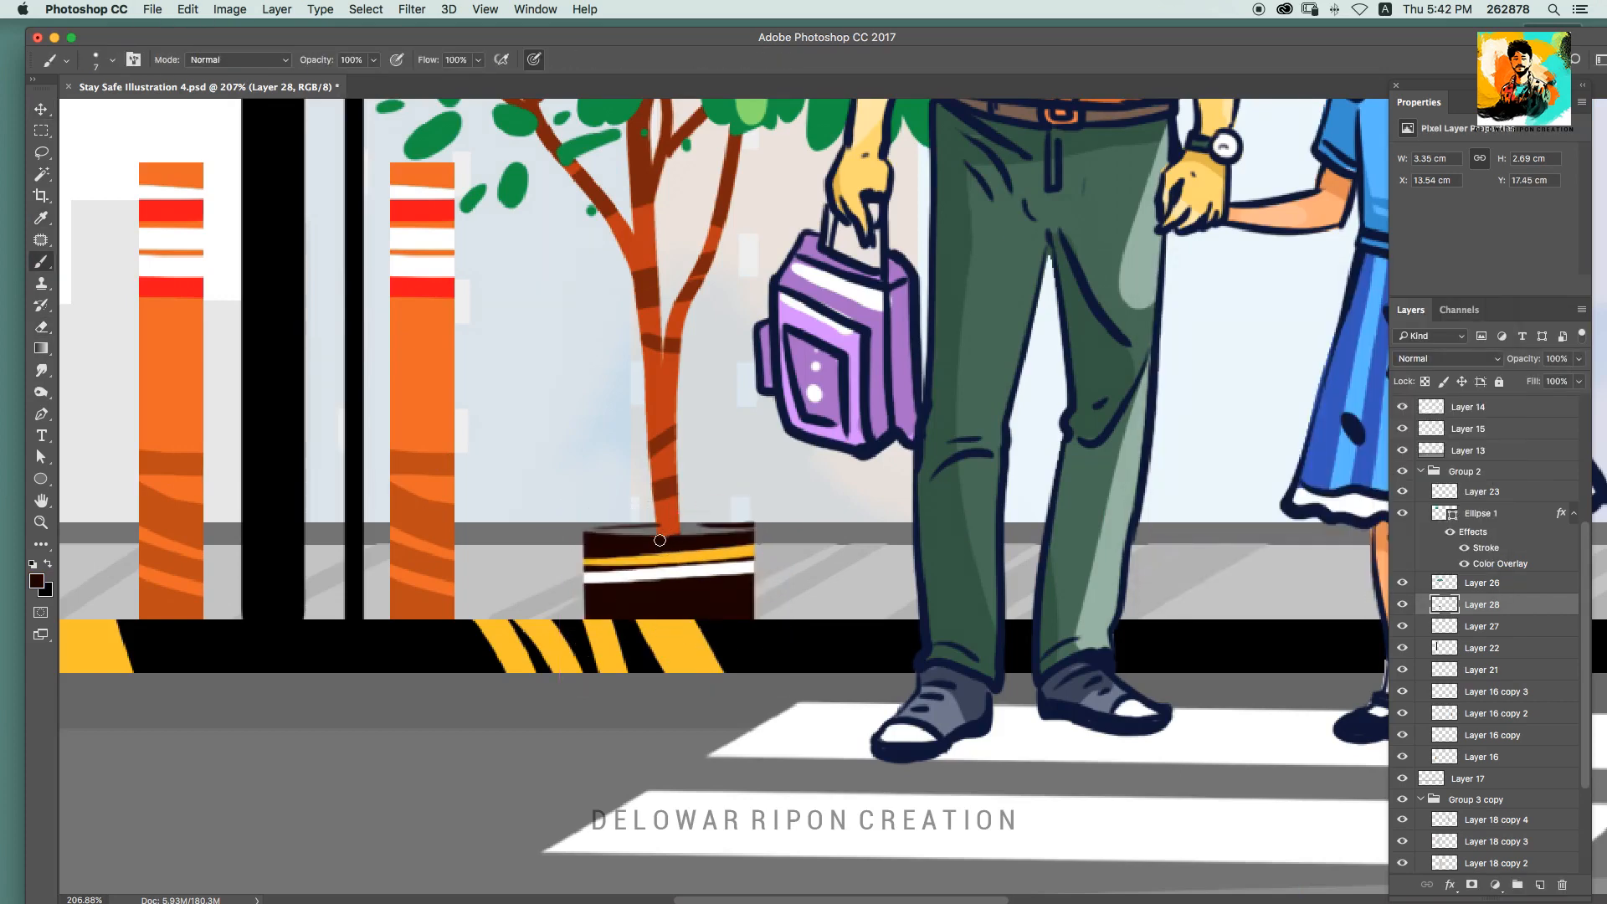
key("super+0")
key("v")
left_click_drag(728, 502, 1112, 354)
key("super+z")
left_click(660, 536, "shift")
left_click(662, 588, "shift")
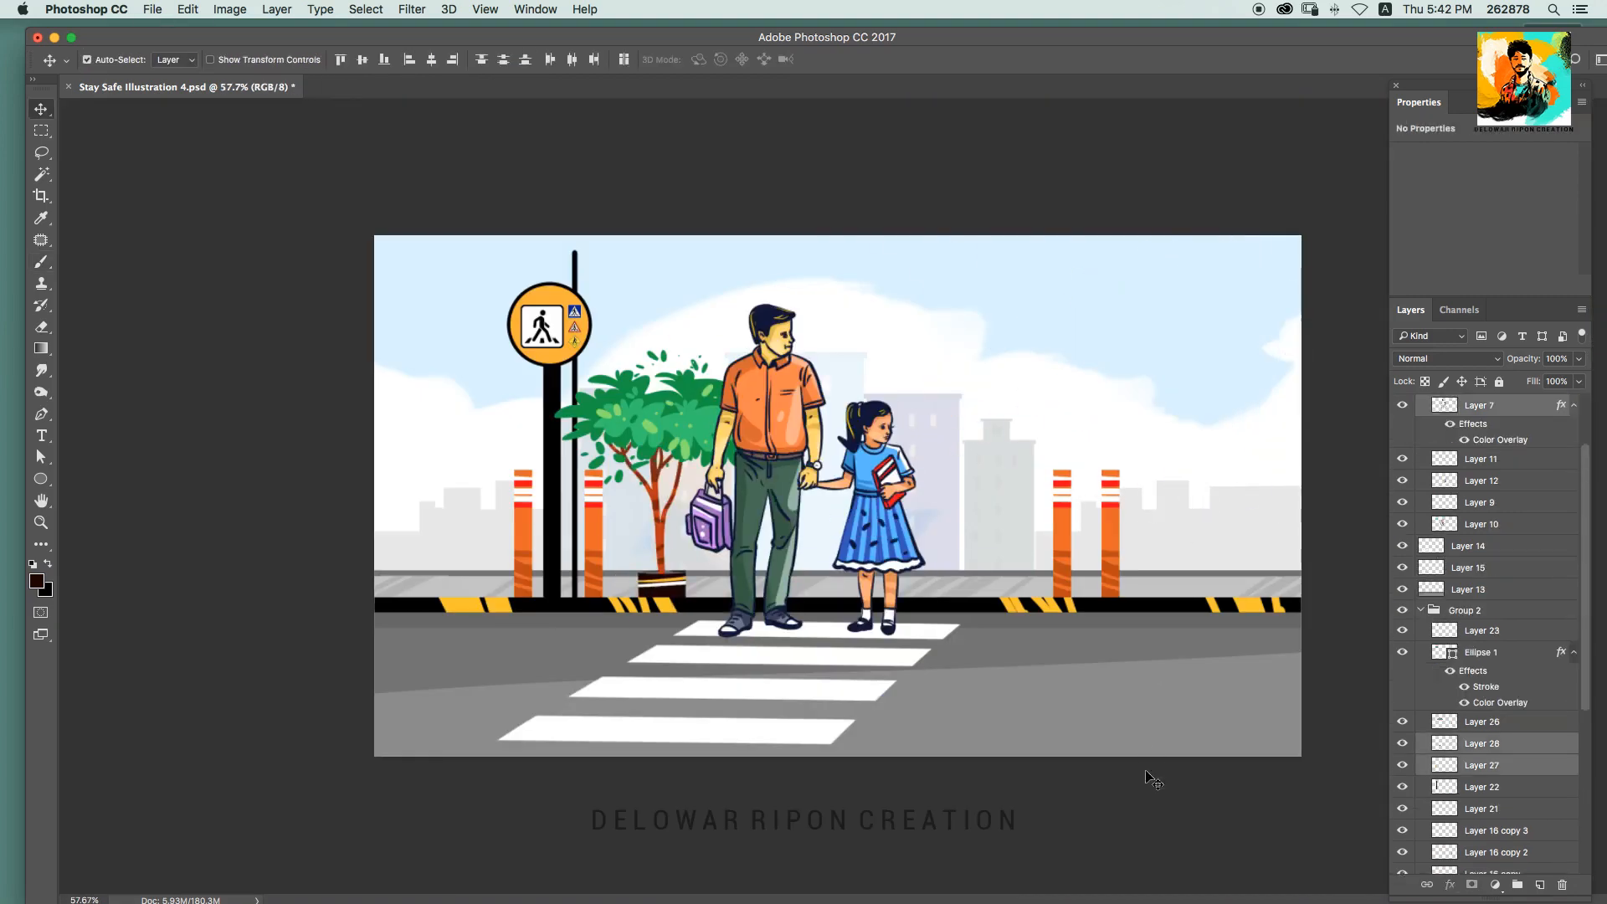
Step: Hide the tree's crown, planter and trunk layers (26, 28 and 27) and save the document
left_click(619, 419)
left_click_drag(1402, 721, 1402, 765)
scroll(1044, 535, "down", 2)
key("super+s")
scroll(598, 548, "up", 5)
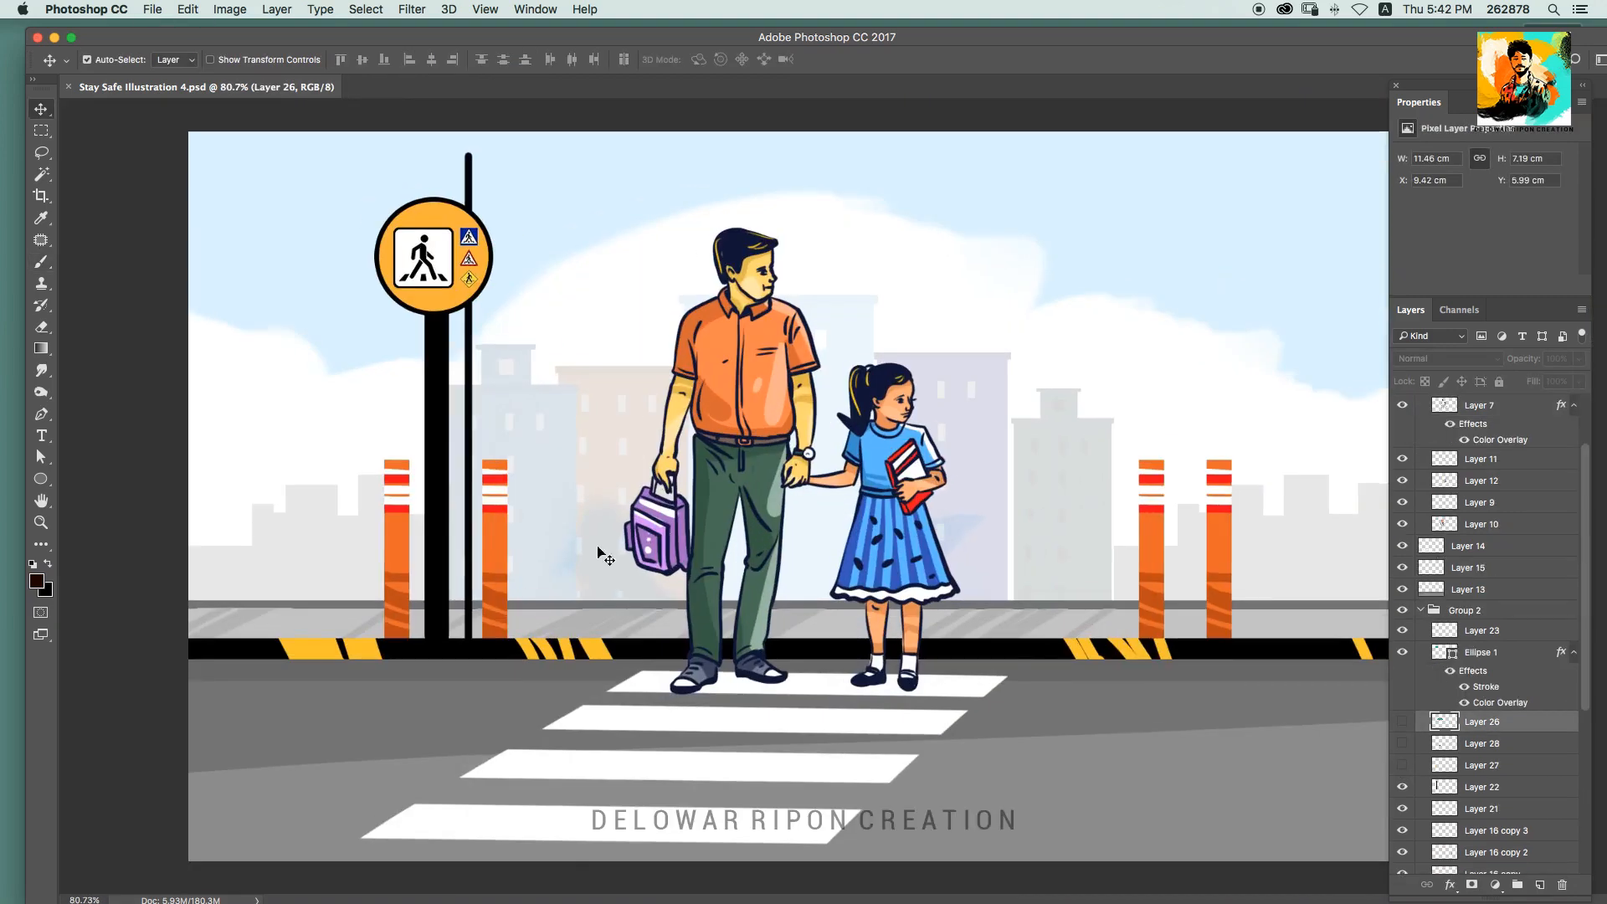
Step: Try to move the signpost, its sign and the two neighbouring orange posts together closer to the man
left_click(494, 546)
left_click(437, 544, "shift")
left_click(427, 258)
left_click(436, 299, "shift")
left_click(468, 377, "shift")
left_click(495, 536, "shift")
key("super+z")
left_click_drag(422, 542, 589, 542)
left_click(397, 544, "shift")
key("super+z")
key("super+z")
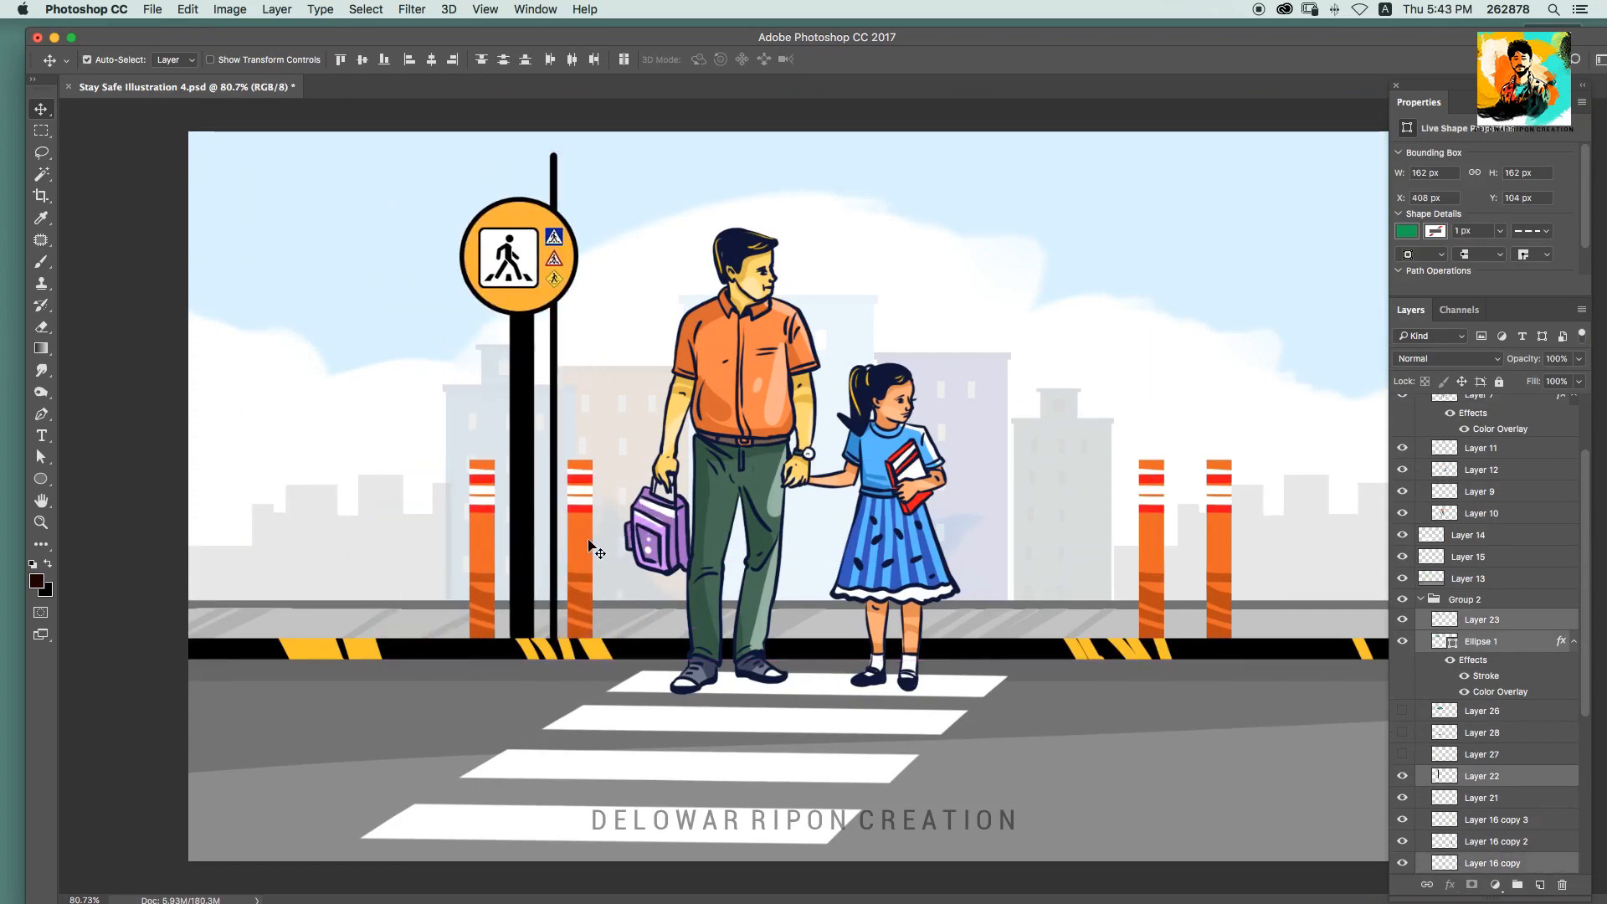
left_click(589, 543)
scroll(715, 520, "down", 3)
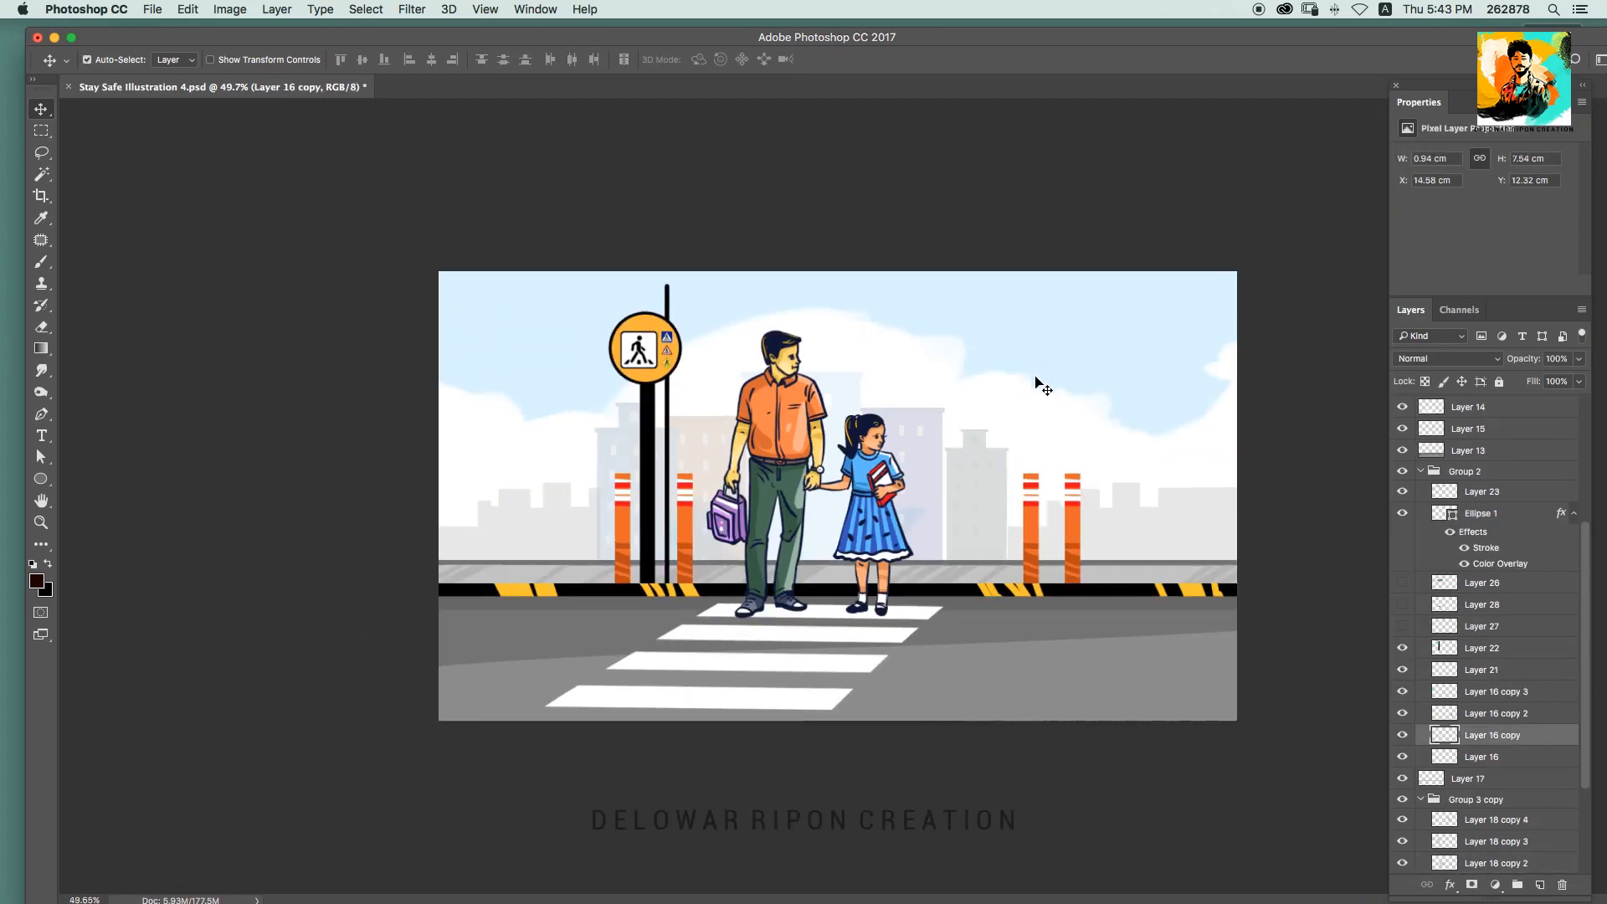
Step: Undo the signpost move and show the tree's crown, planter and trunk layers again
key("super+z")
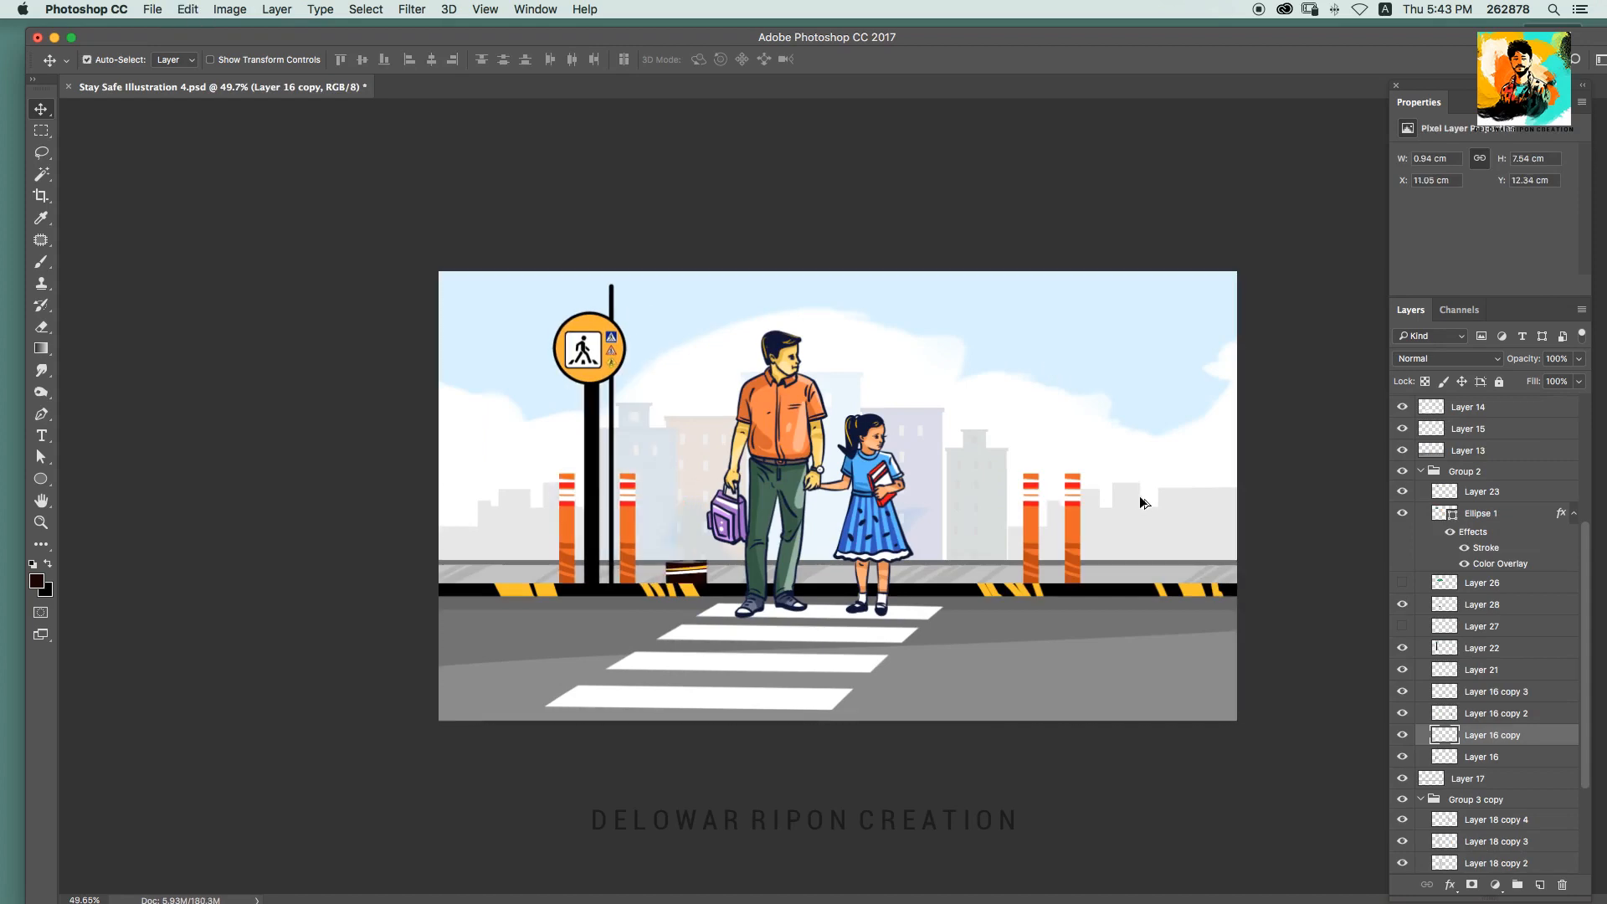
left_click_drag(1401, 582, 1402, 626)
scroll(1018, 429, "up", 2)
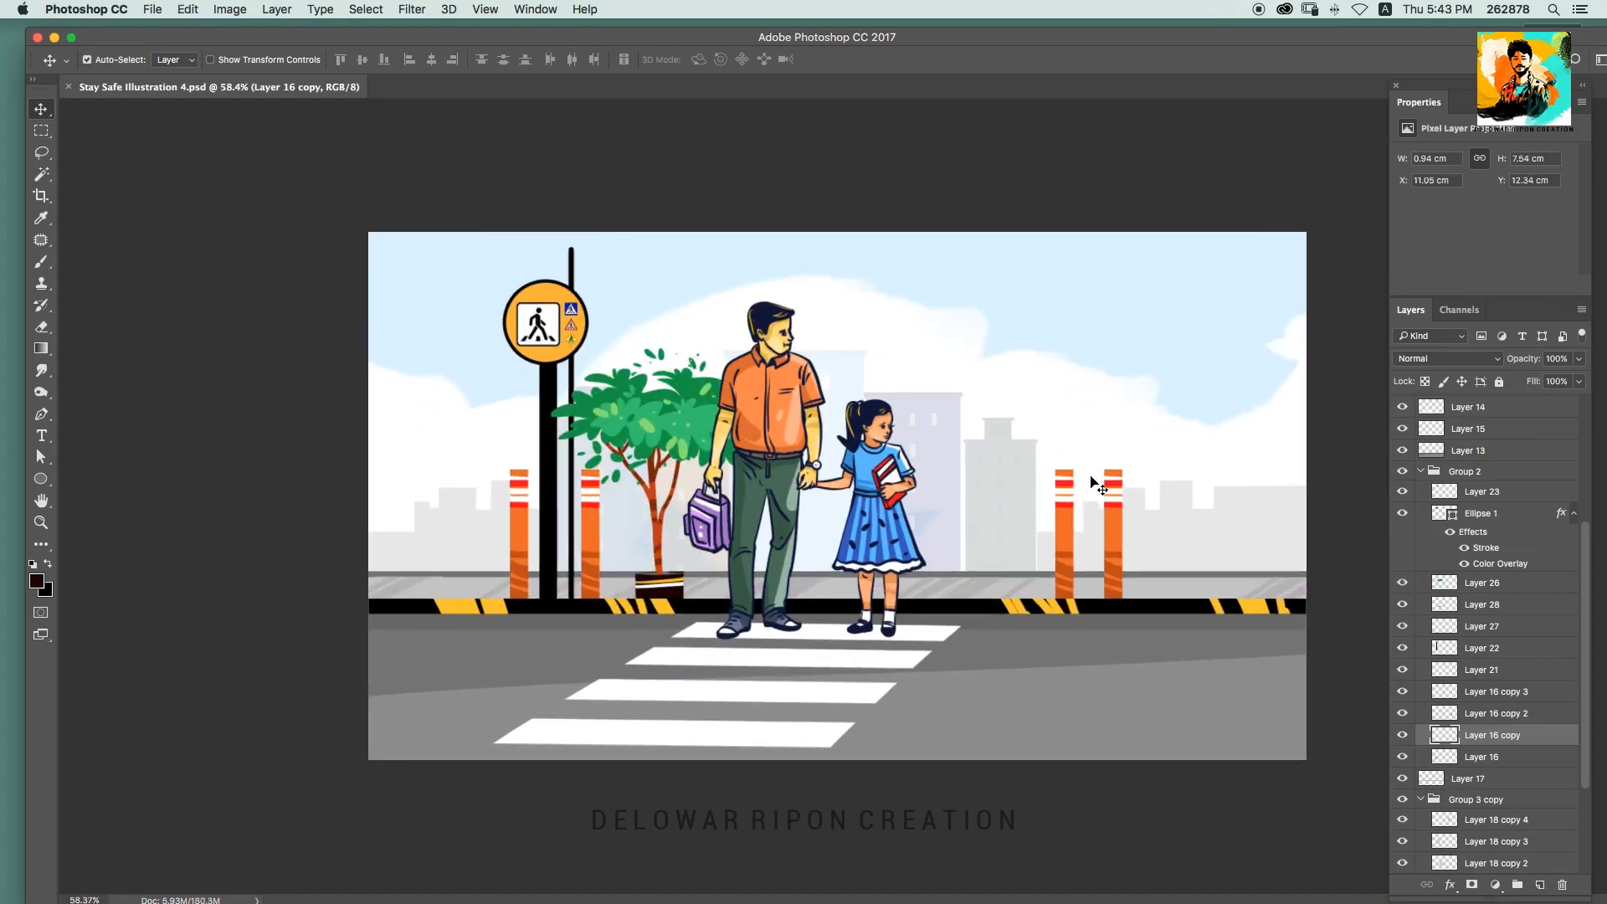
Step: Lasso a palm tree silhouette above the skyline beside the signpost and fill it with the skyline grey on a new layer
scroll(1297, 402, "up", 1)
key("shift+Tab")
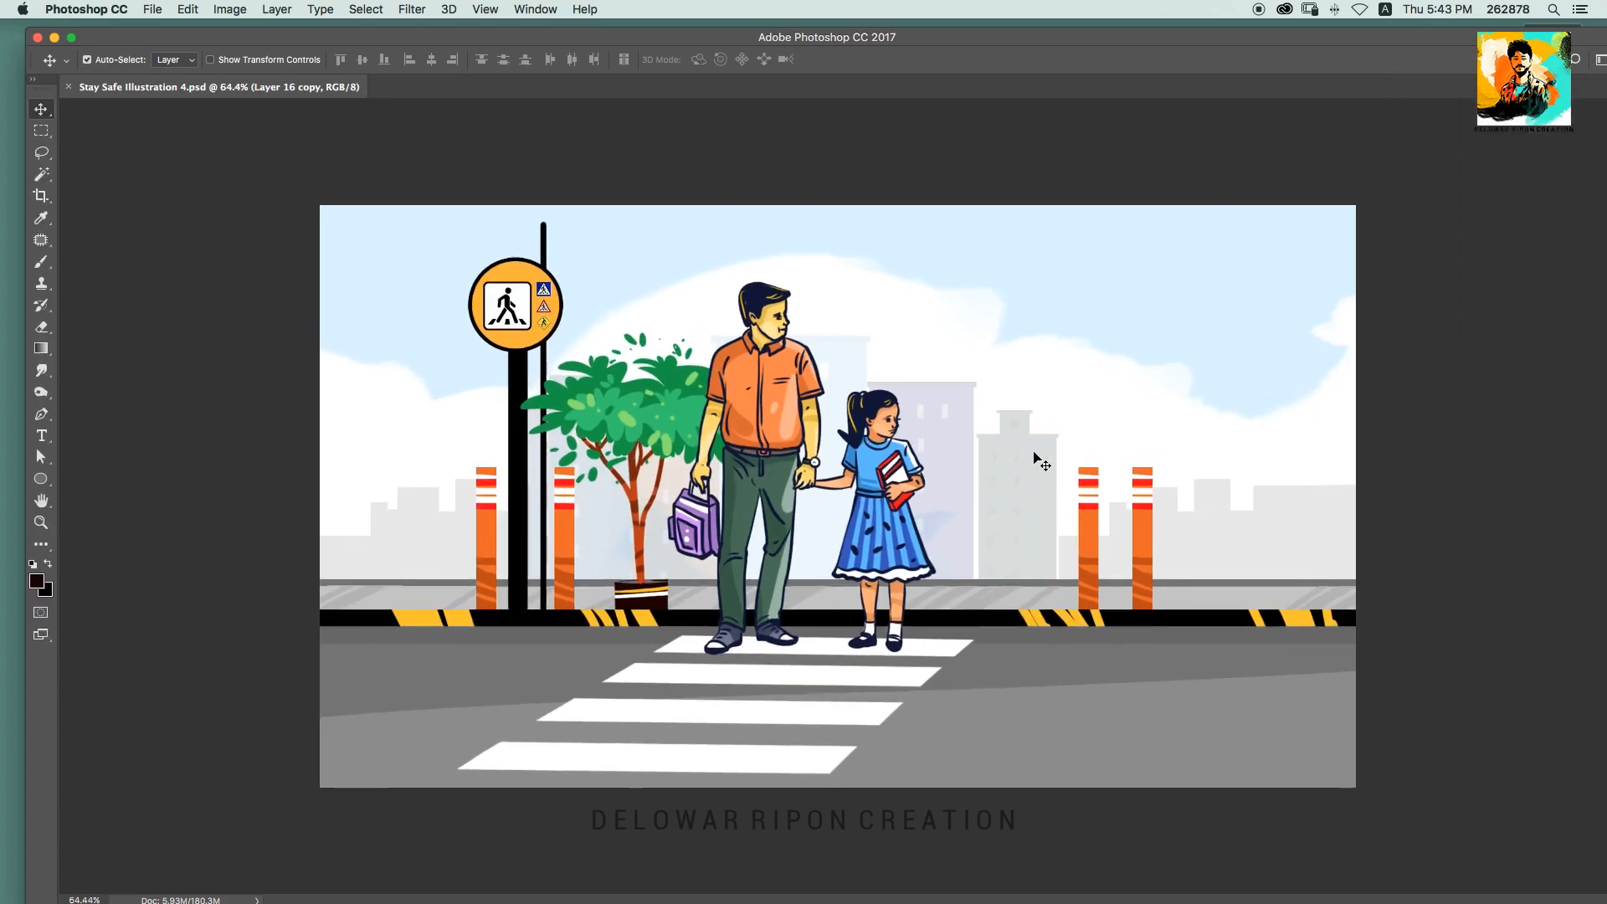
left_click(462, 546)
key("l")
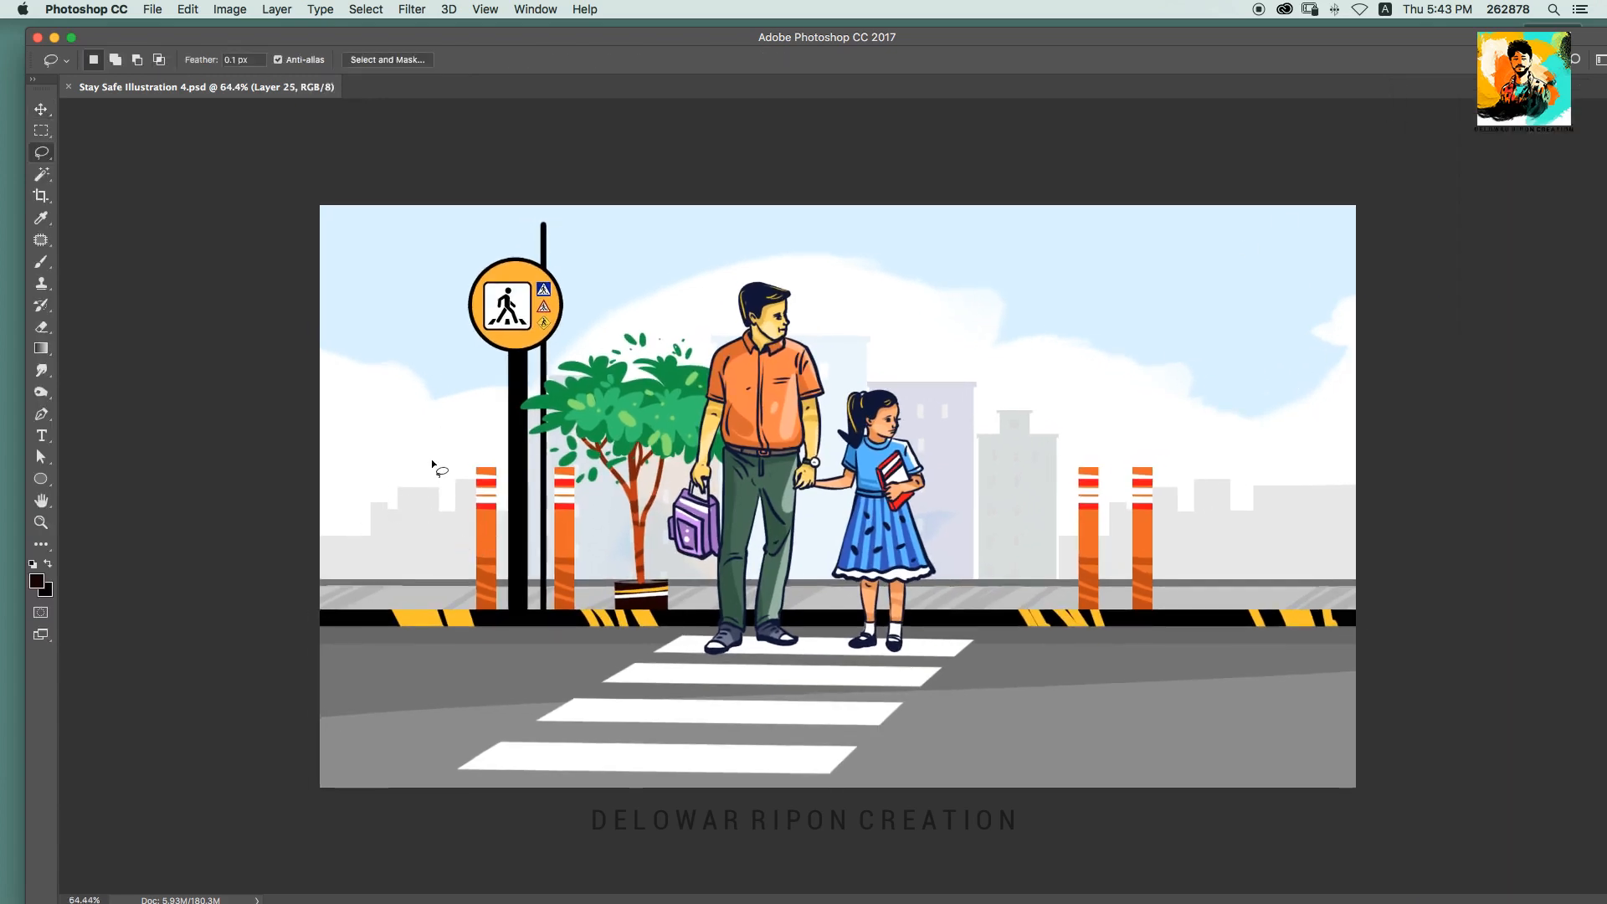
left_click_drag(499, 455, 403, 433)
key("super+shift+alt+n")
key("b")
left_click(455, 534, "alt")
key("v")
key("alt+BackSpace")
key("super+d")
Step: Paint white gaps between the palm silhouette's leaves on Layer 29 with a 7 px brush and save the document
key("b")
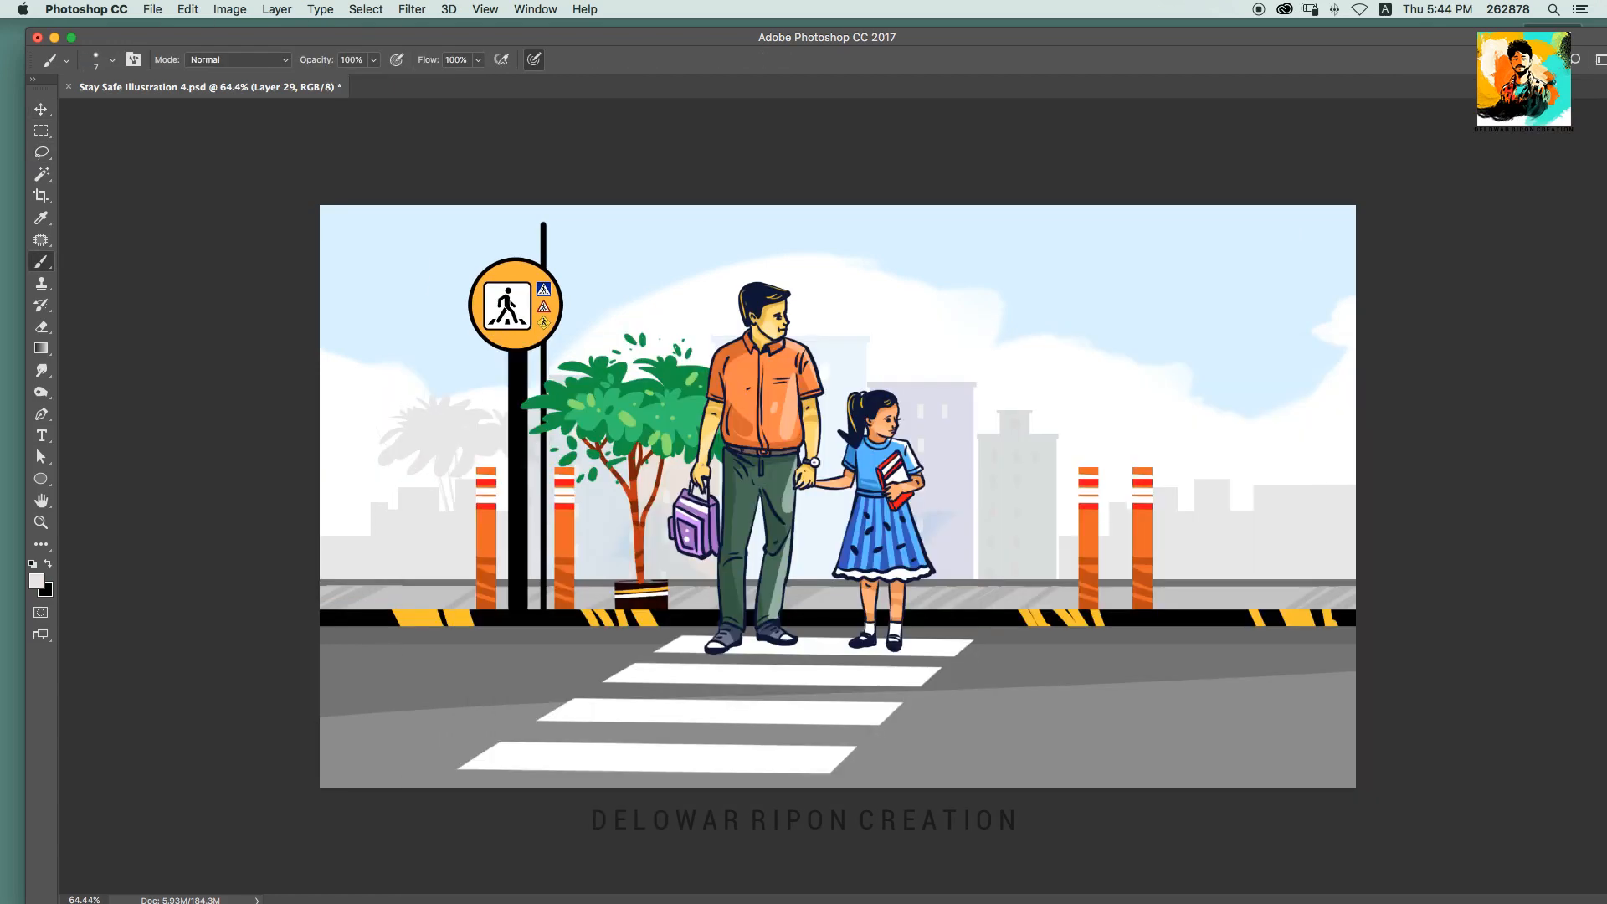
scroll(424, 437, "up", 5)
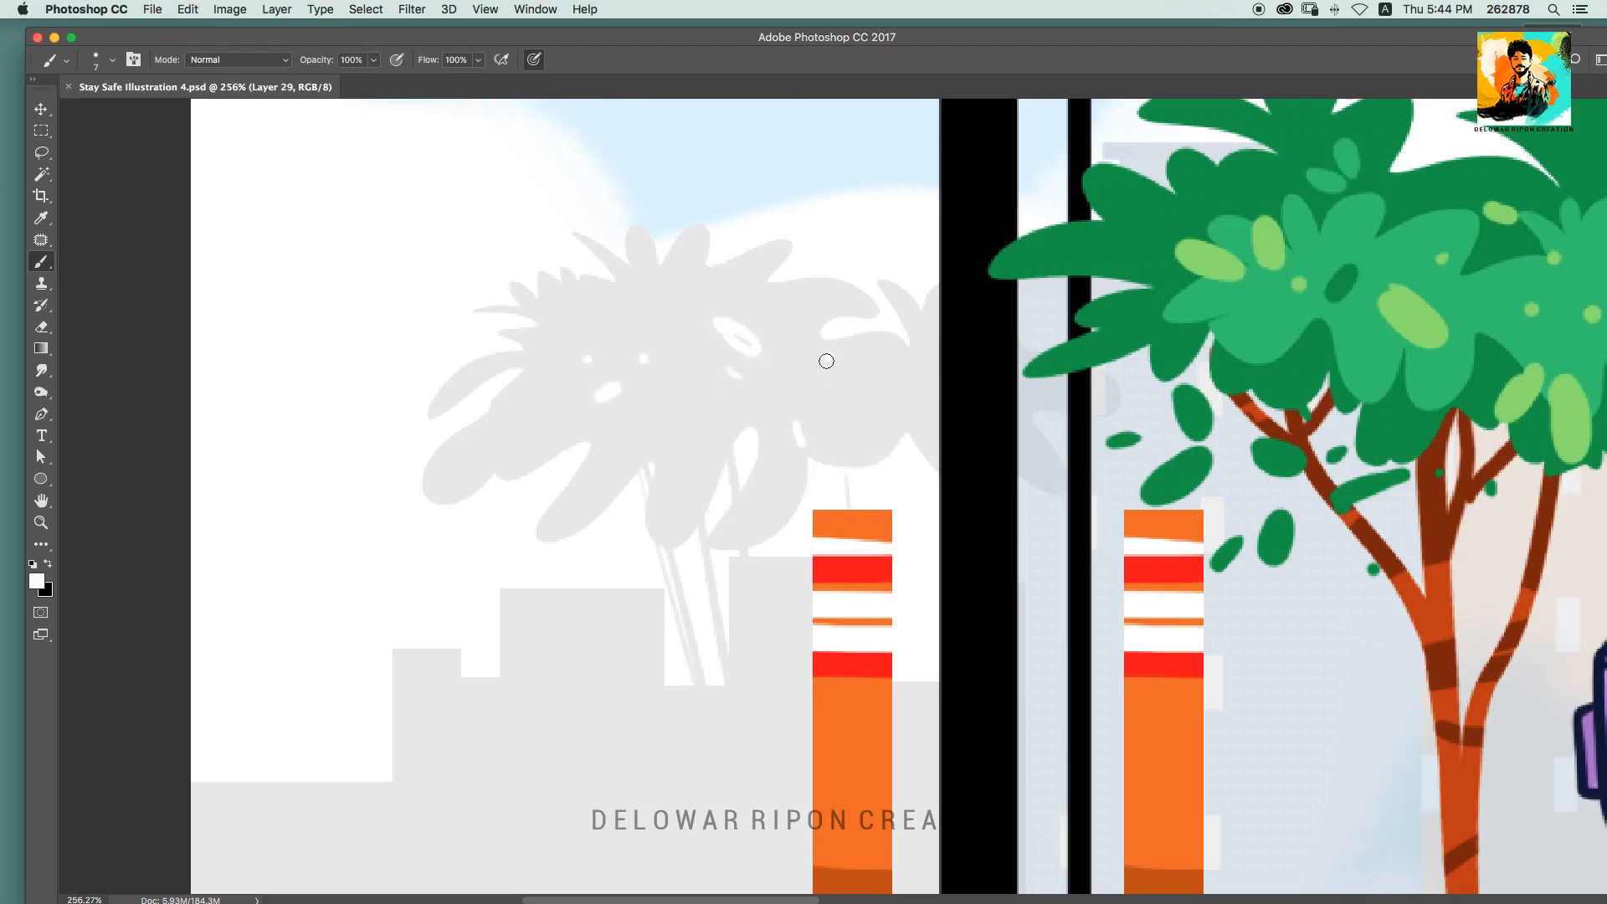
key("s")
scroll(826, 360, "down", 7)
key("v")
scroll(1108, 402, "up", 4)
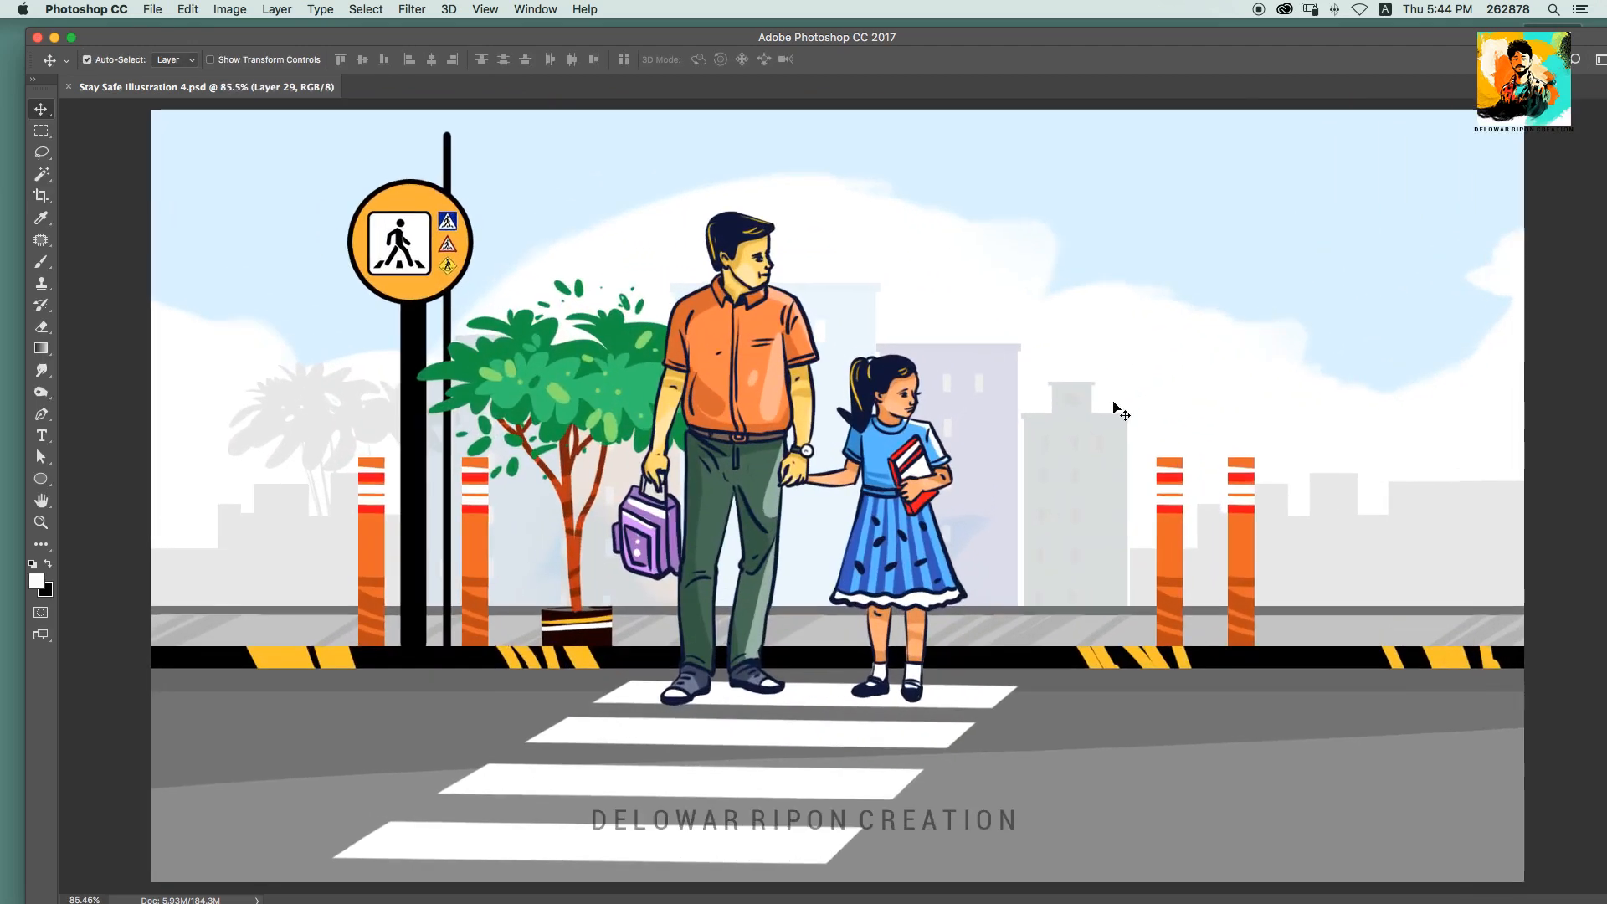